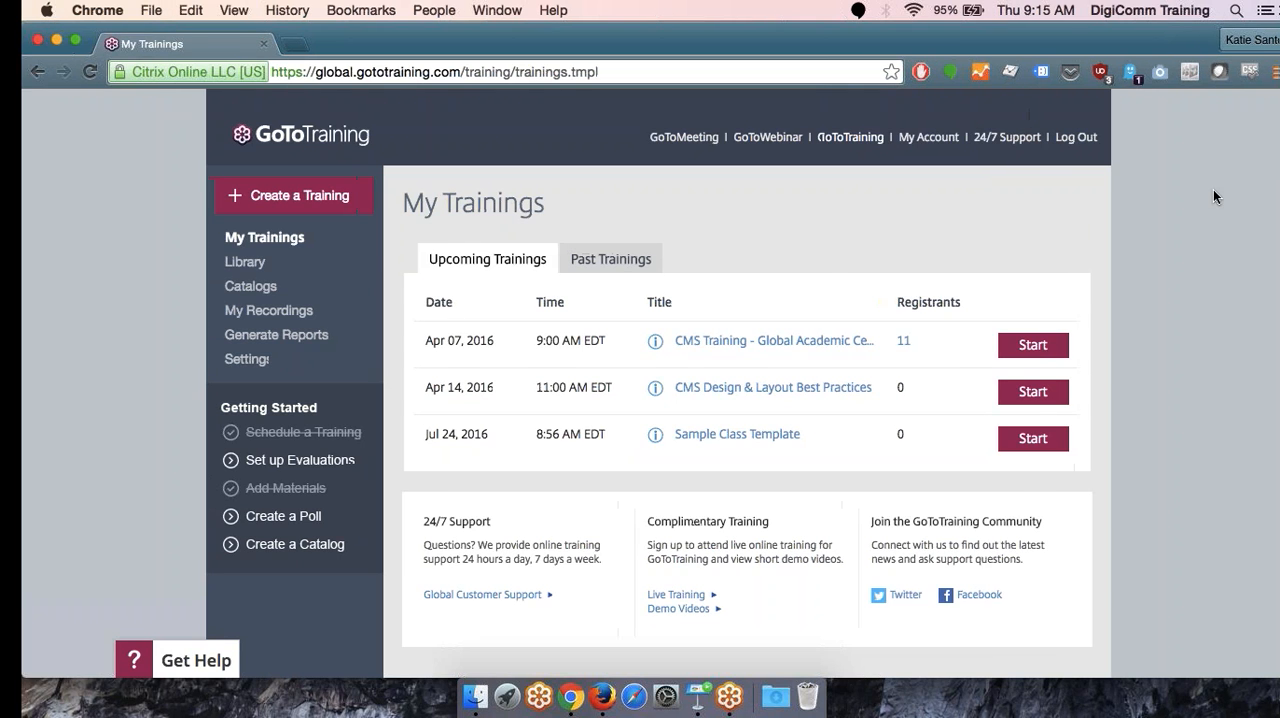
# - Switch to CQ5 WCM and expand the site tree through Employees and Resources and Services to Media and Communications
pyautogui.hotkey('ctrl', 'Right')
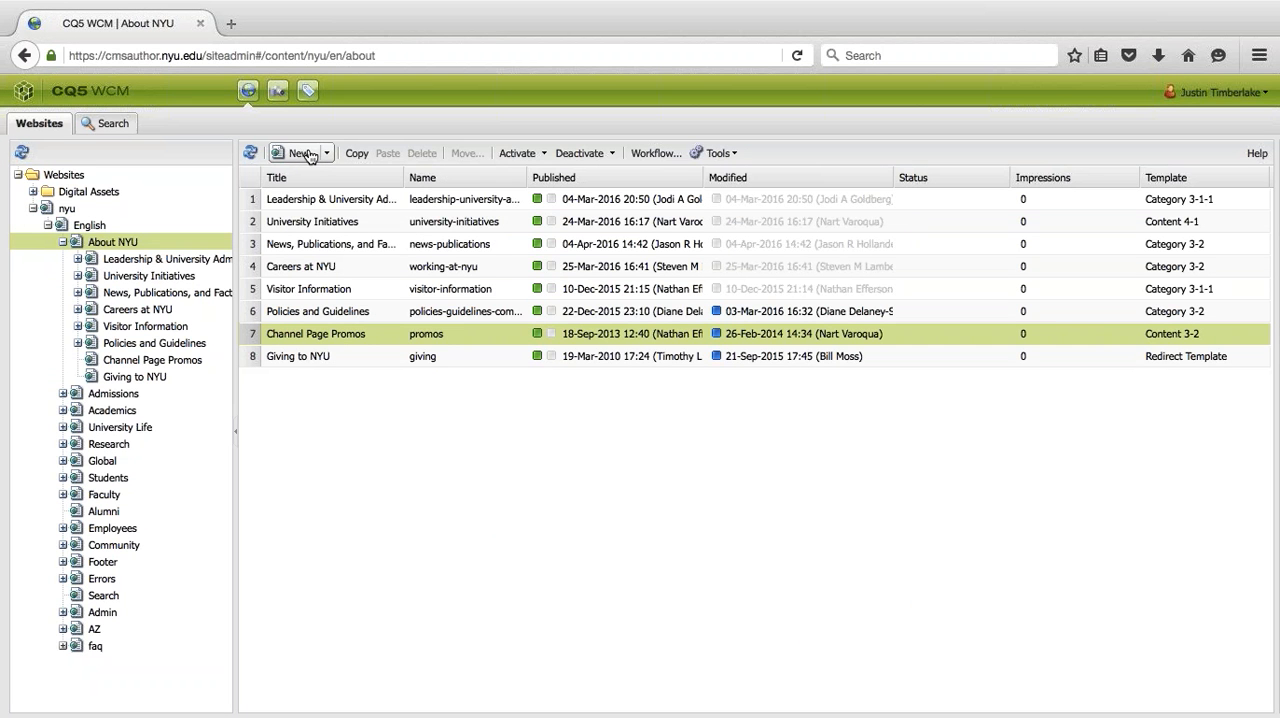
pyautogui.click(62, 243)
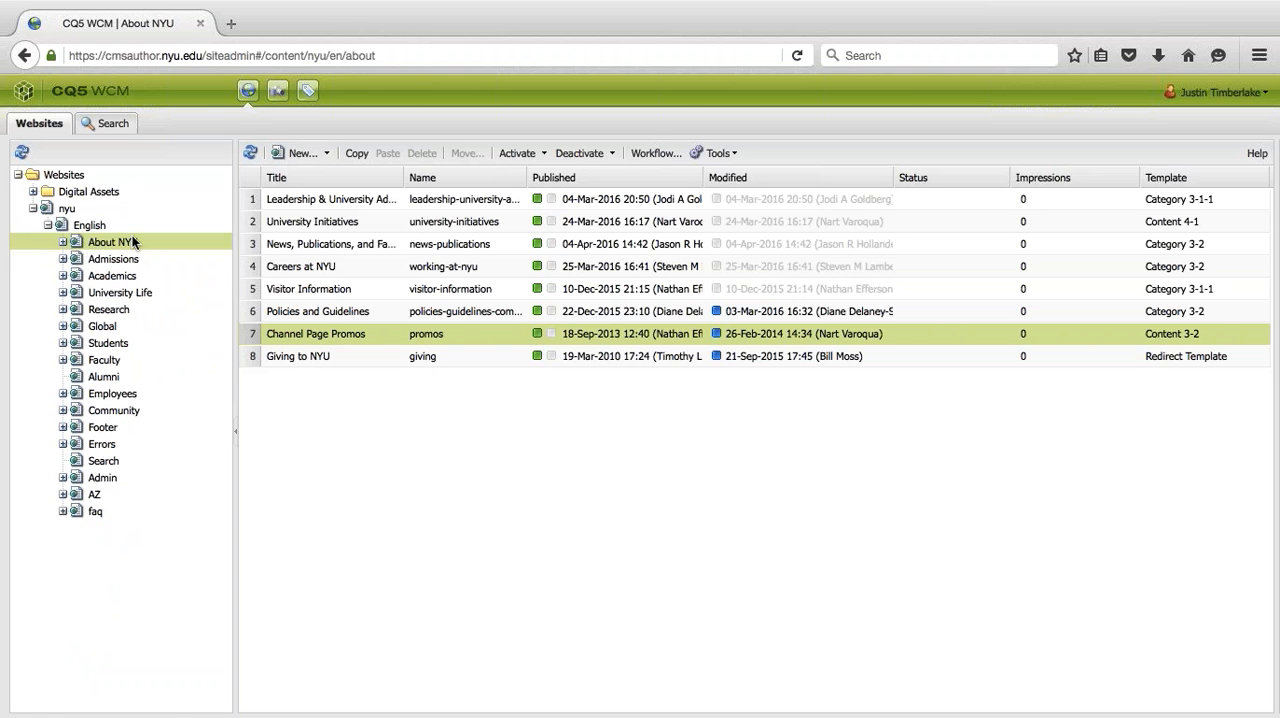
pyautogui.click(62, 395)
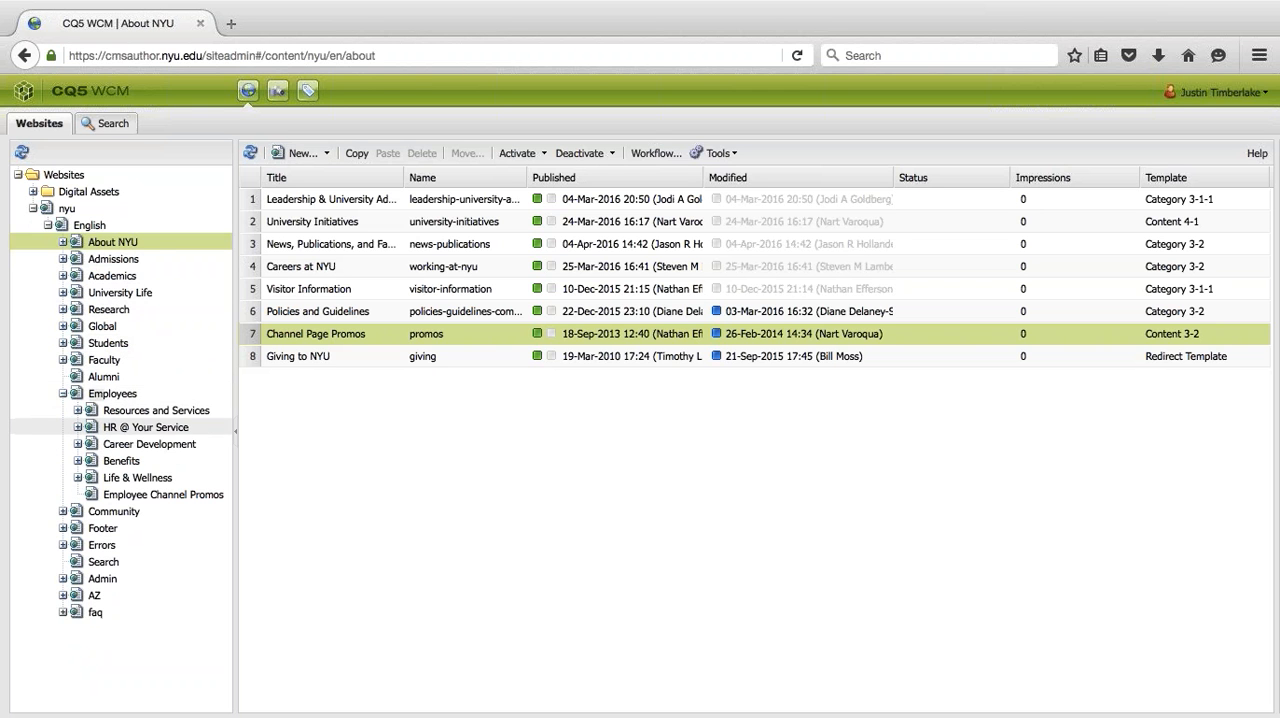
pyautogui.click(77, 410)
pyautogui.scroll(-2, 150, 418)
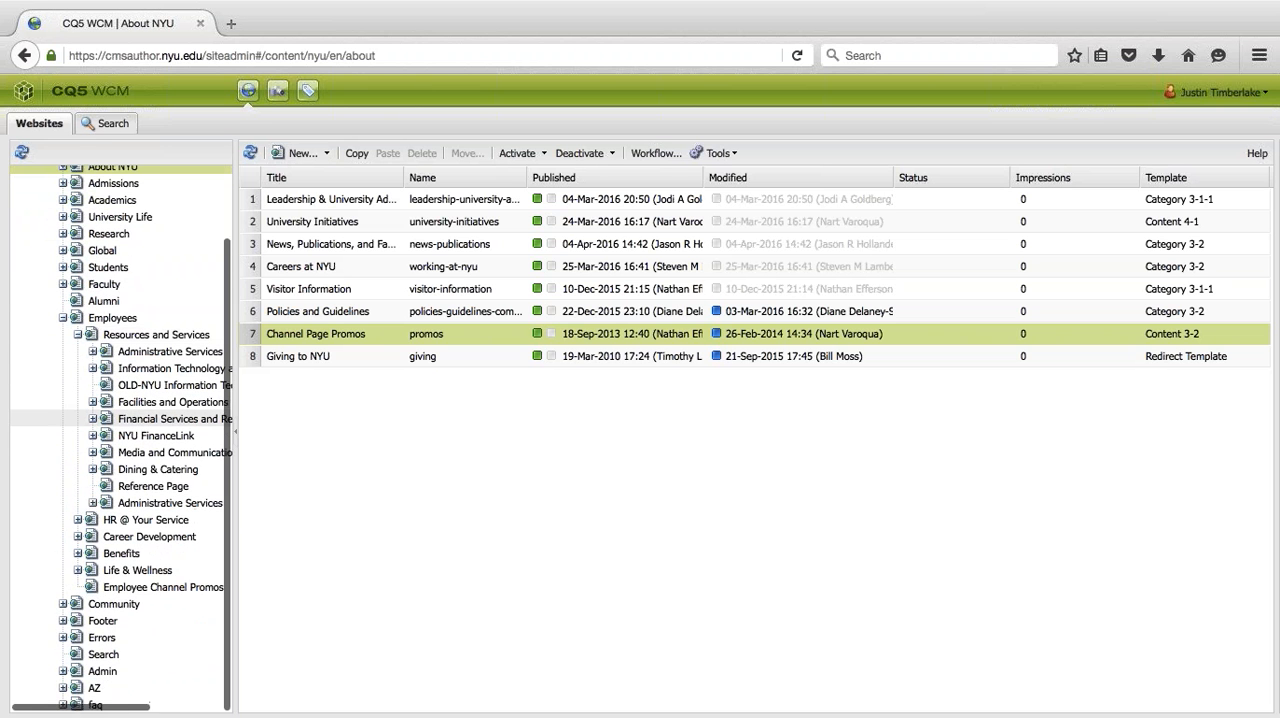
pyautogui.click(52, 455)
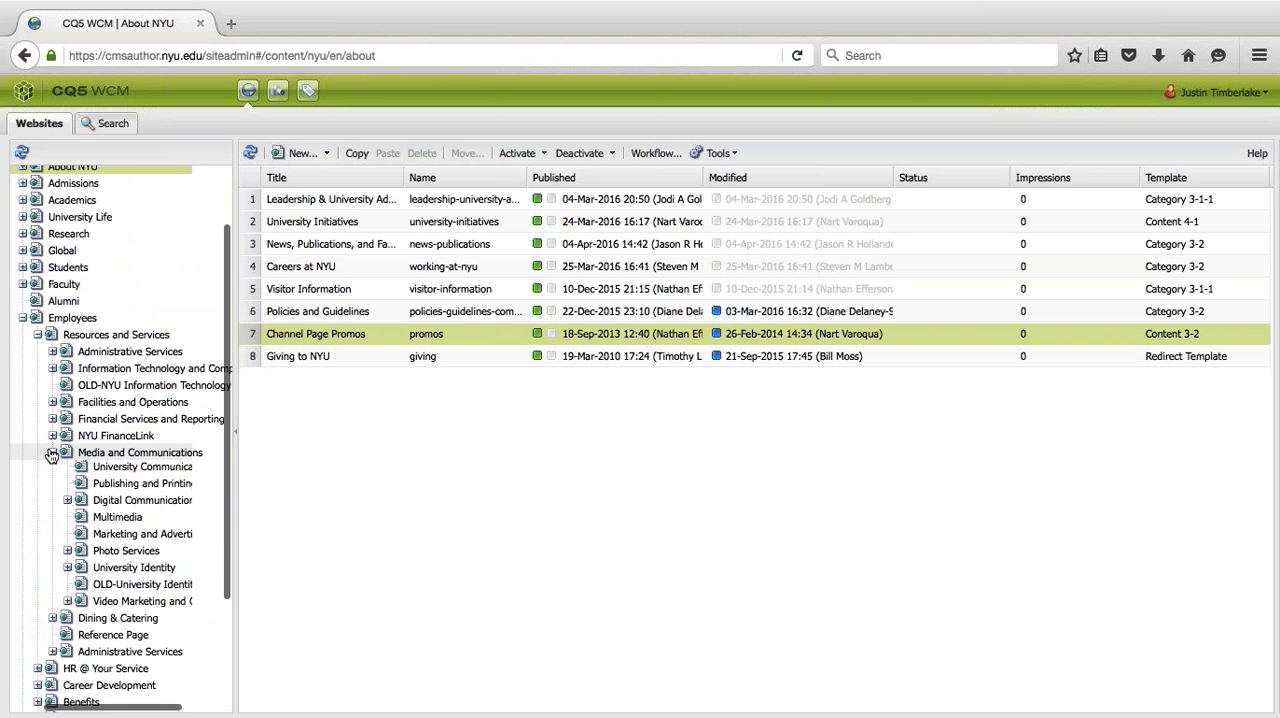
# - Open the CMS Training Test Section in the site tree, within Digital Communications and Test Section
pyautogui.scroll(-2, 46, 371)
pyautogui.click(65, 442)
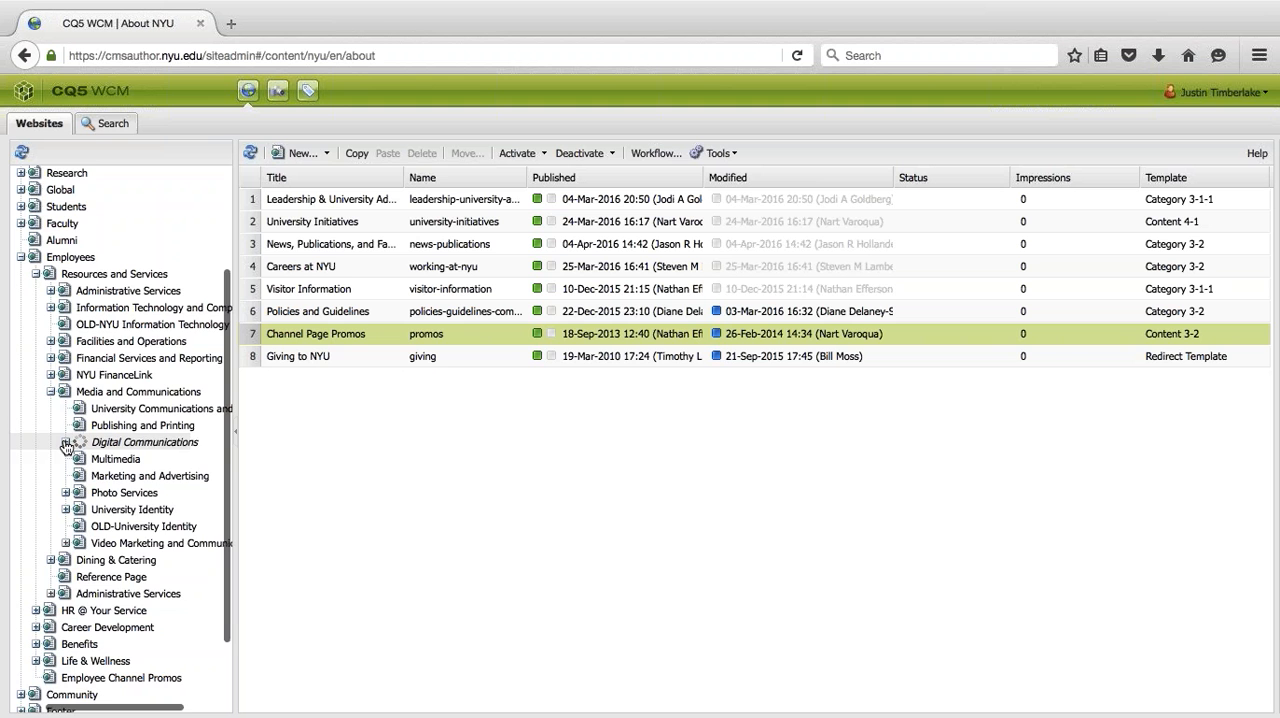
pyautogui.scroll(-3, 138, 550)
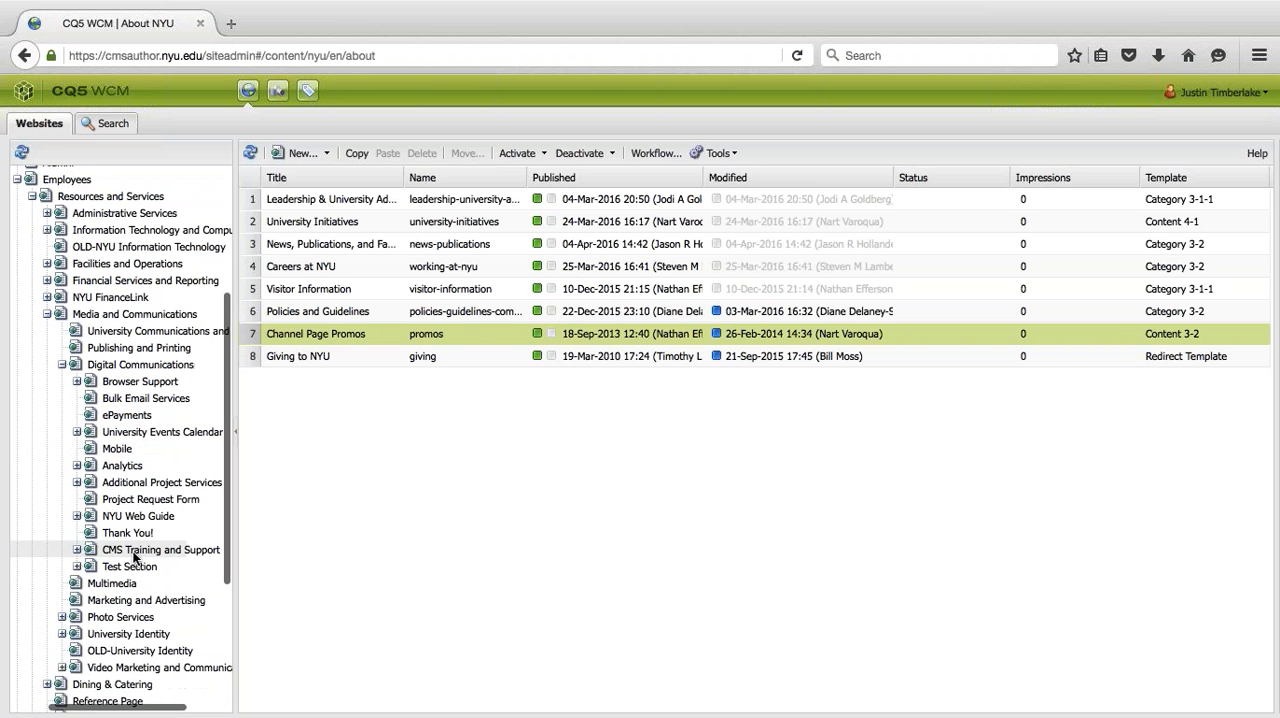
pyautogui.click(128, 566)
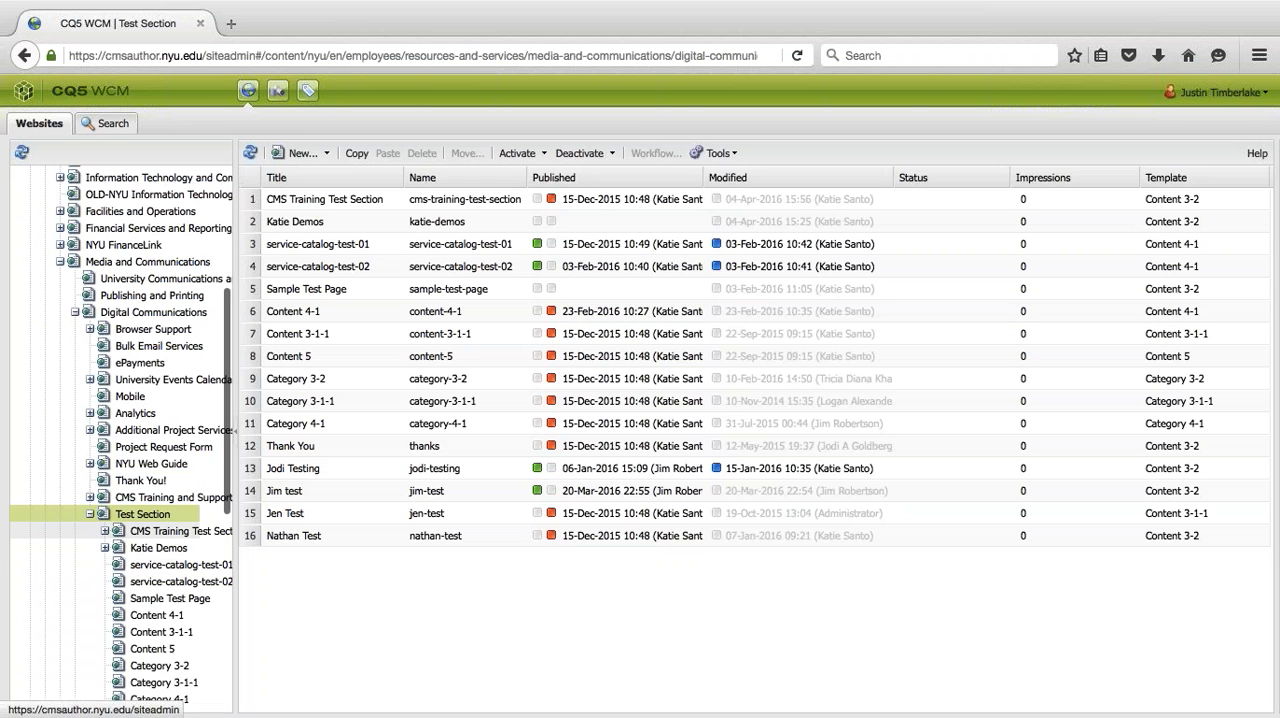
pyautogui.click(171, 533)
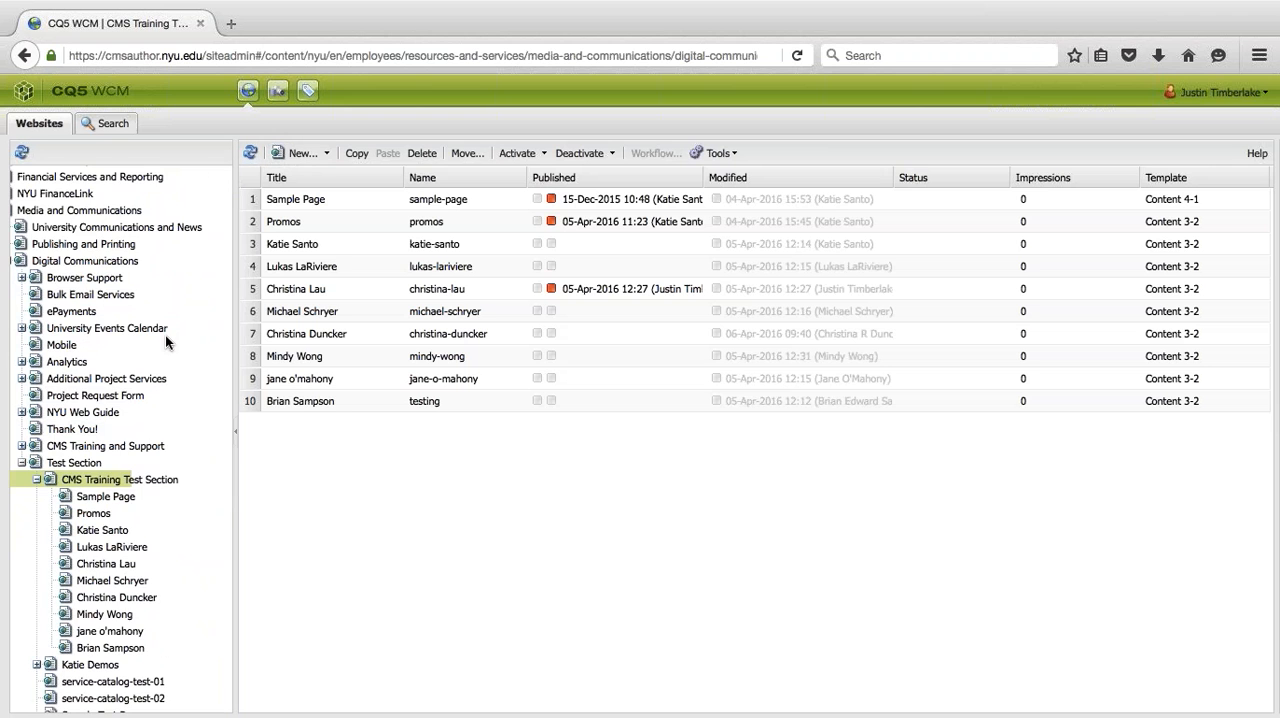
pyautogui.scroll(-5, 166, 335)
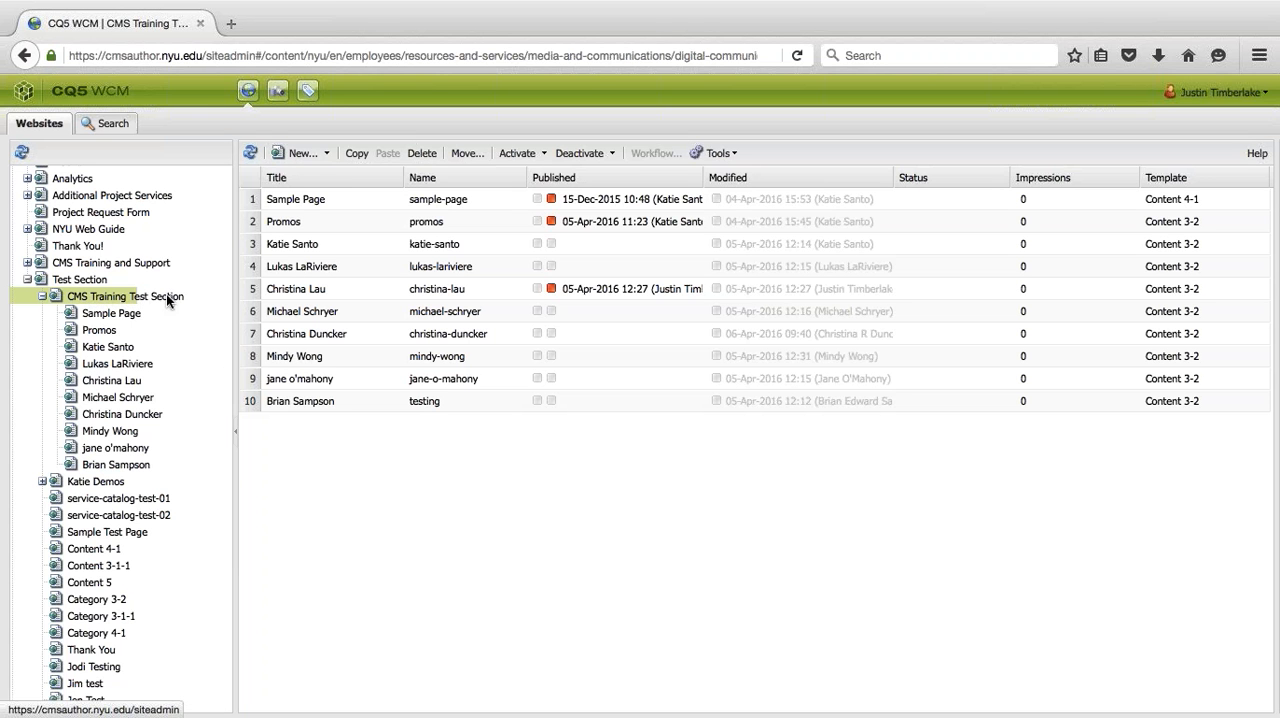
# - Start a new page titled "Page Title" in the CMS Training Test Section and clear the trial text entered as its name
pyautogui.click(304, 156)
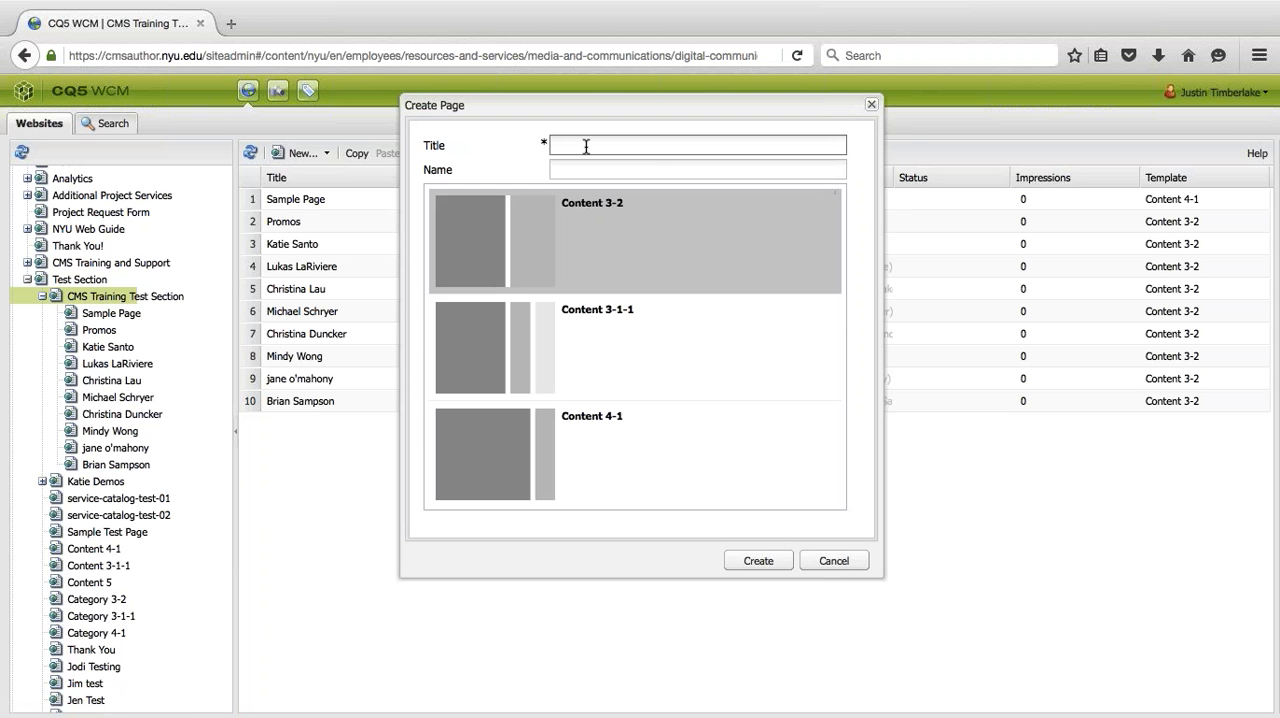
pyautogui.write('Page Title')
pyautogui.click(586, 168)
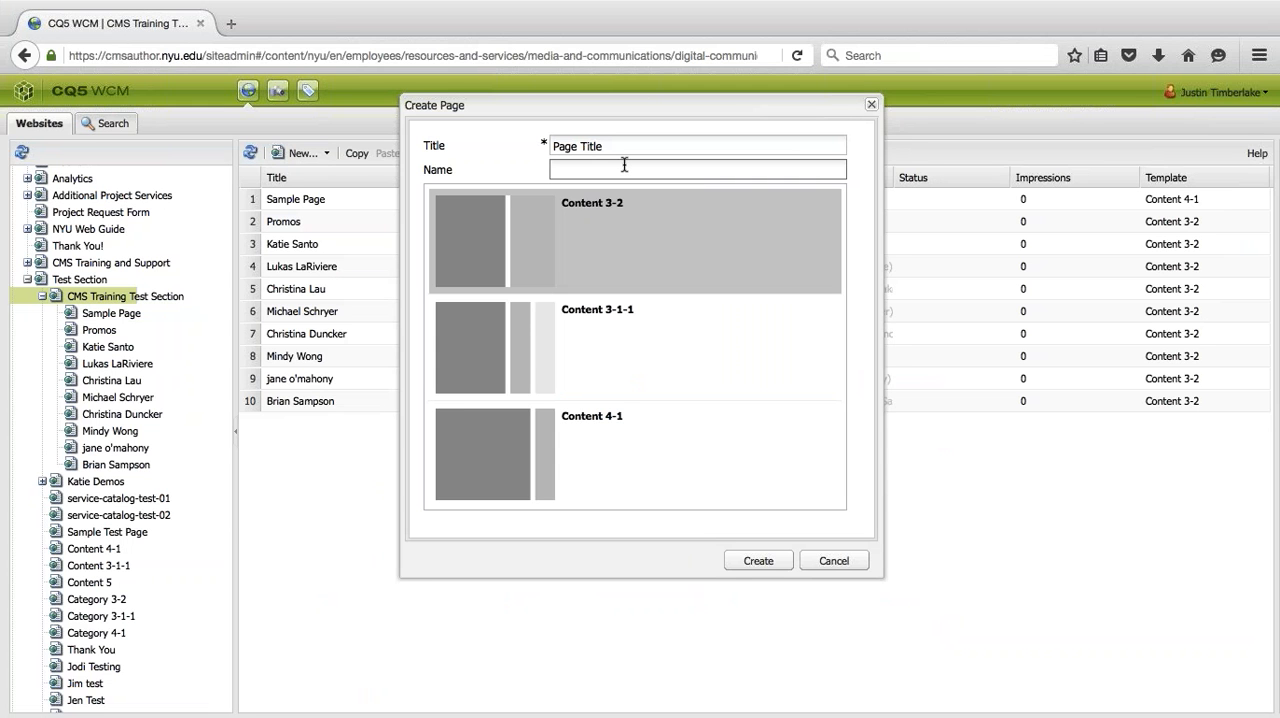
pyautogui.write('leavethis')
pyautogui.hotkey('ctrl', 'a')
pyautogui.write('t')
pyautogui.write('eave')
pyautogui.write('blank')
pyautogui.moveTo(618, 170); pyautogui.dragTo(512, 170)
pyautogui.press('BackSpace')
# - Replace the new page's title with "Pagína", using the accented í
pyautogui.click(625, 147)
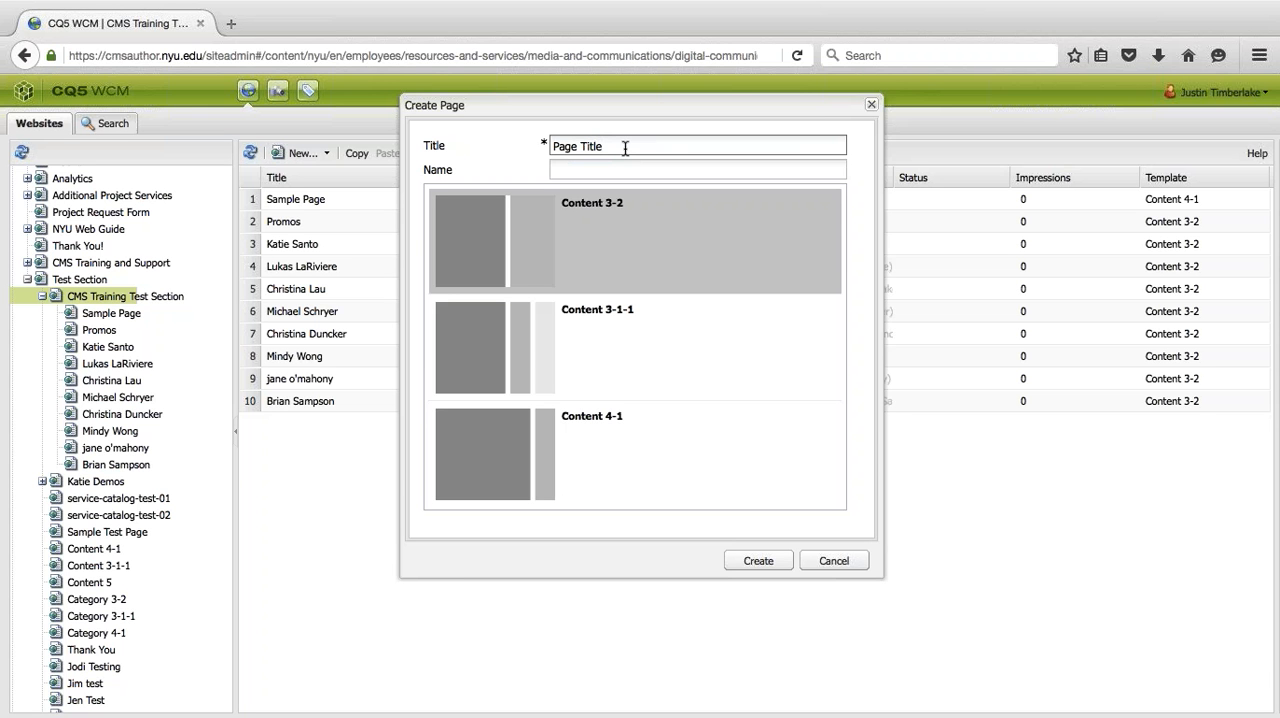
pyautogui.moveTo(624, 148); pyautogui.dragTo(518, 148)
pyautogui.press('Tab')
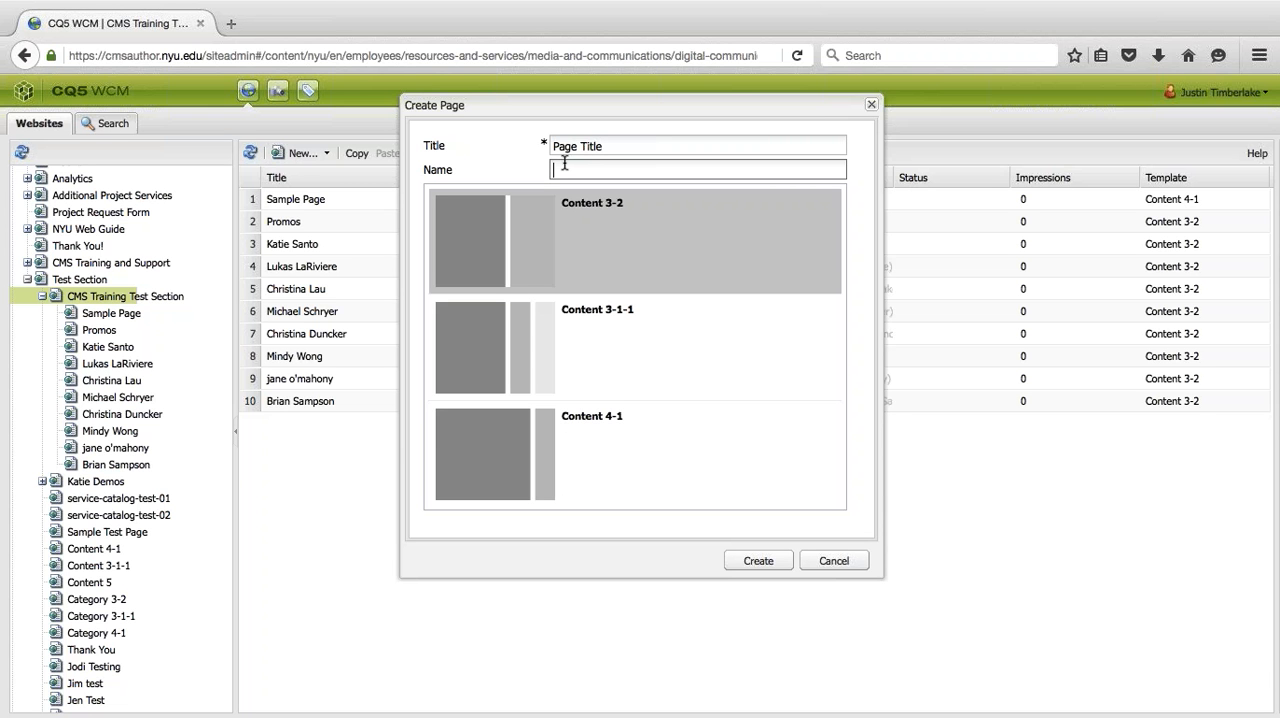
pyautogui.hotkey('shift', 'Tab')
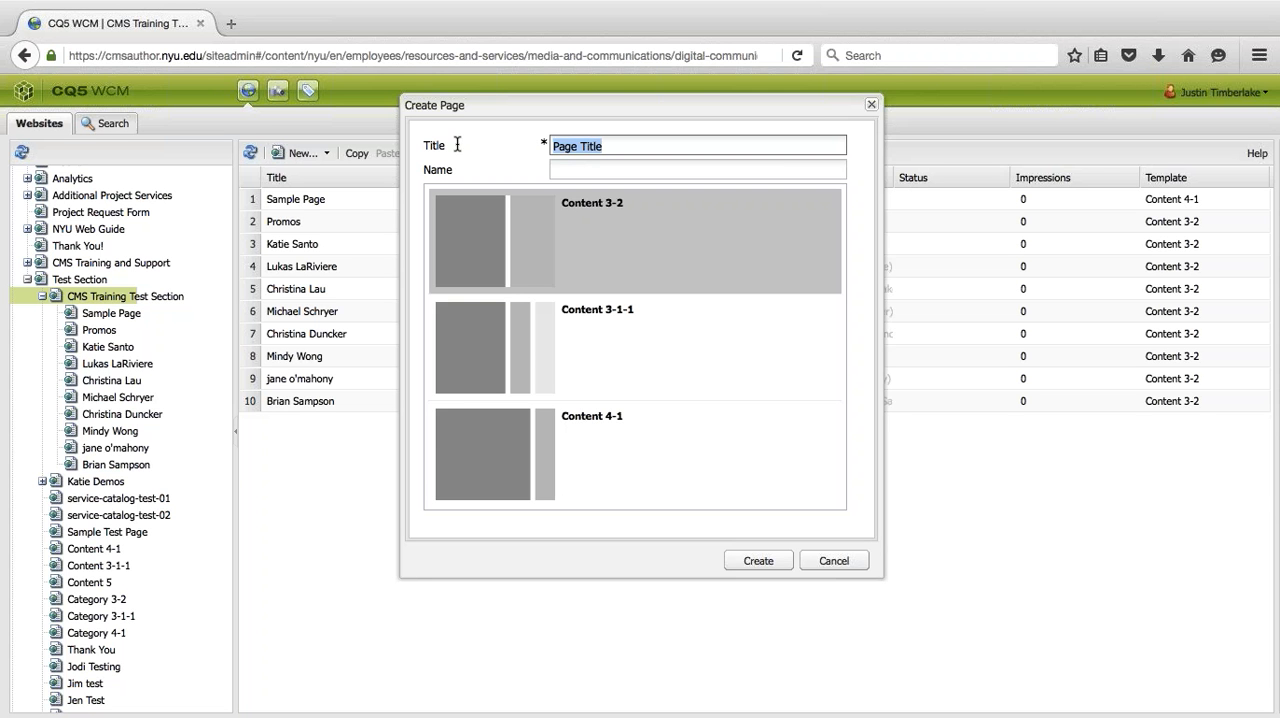
pyautogui.write('Pagi')
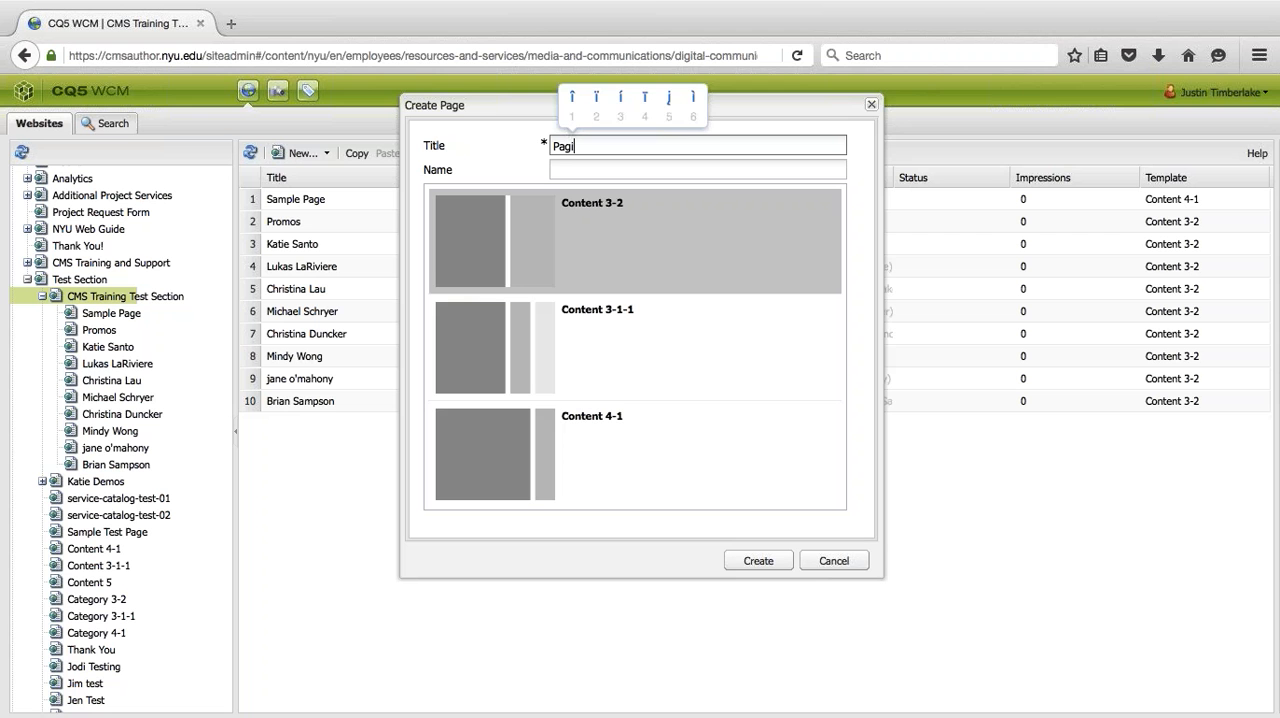
pyautogui.write('3na')
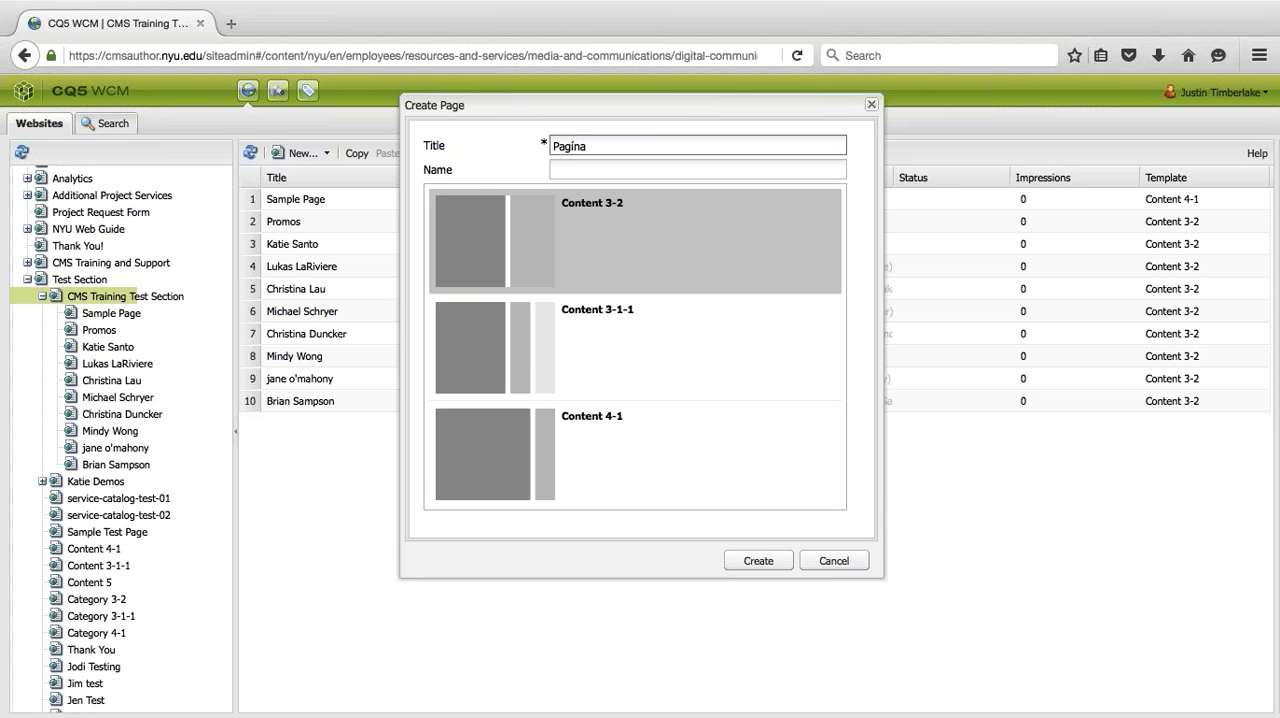
# - Create the page with a blank name and the Content 3-2 template, and select it in the page list
pyautogui.click(560, 172)
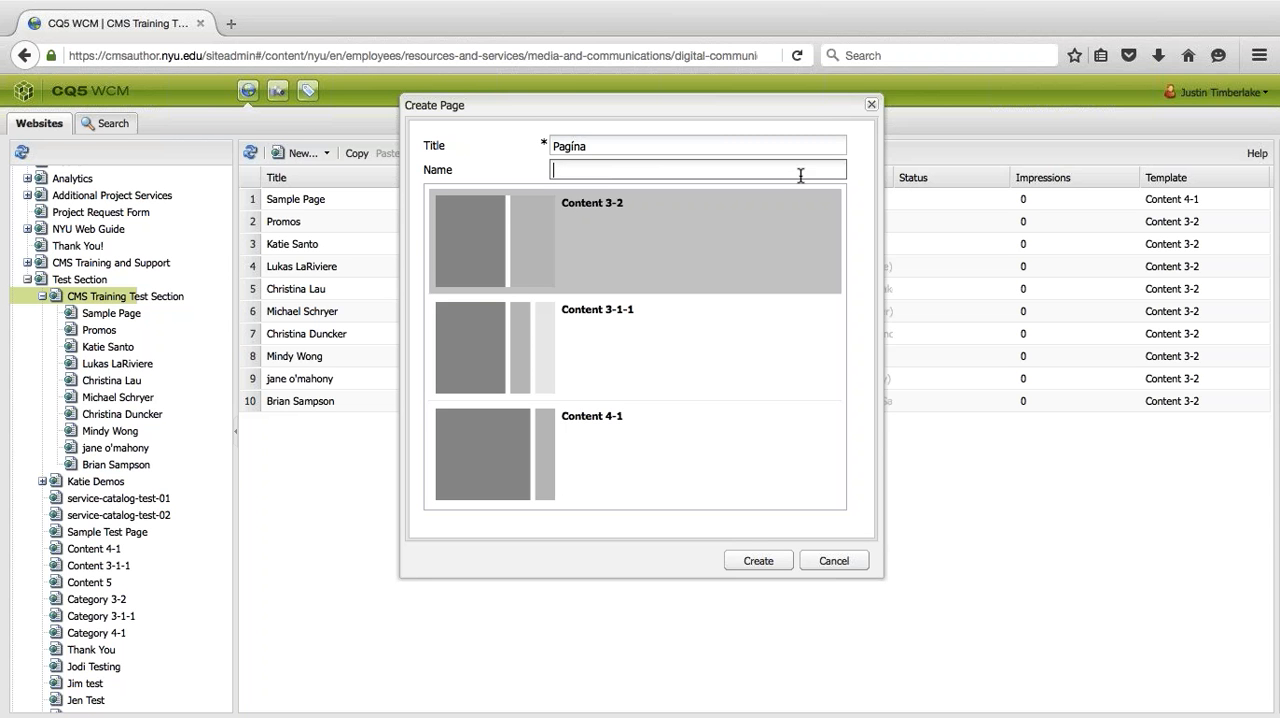
pyautogui.click(574, 147)
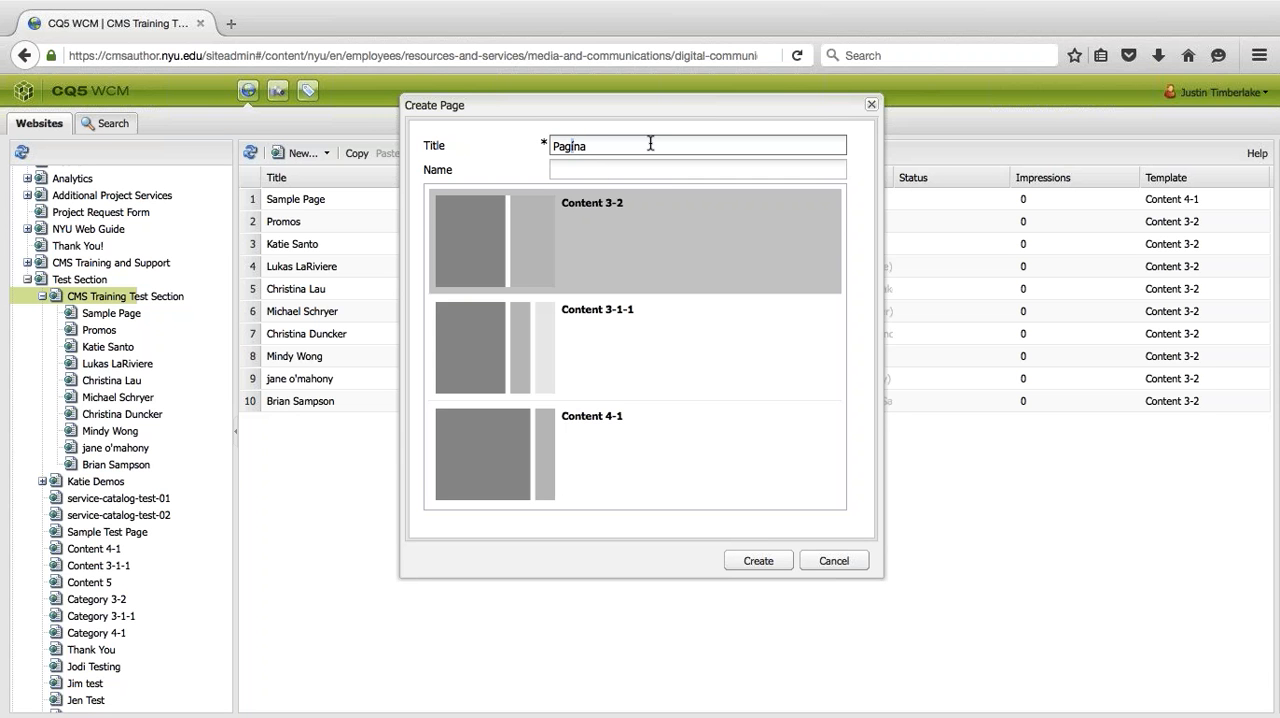
pyautogui.click(623, 166)
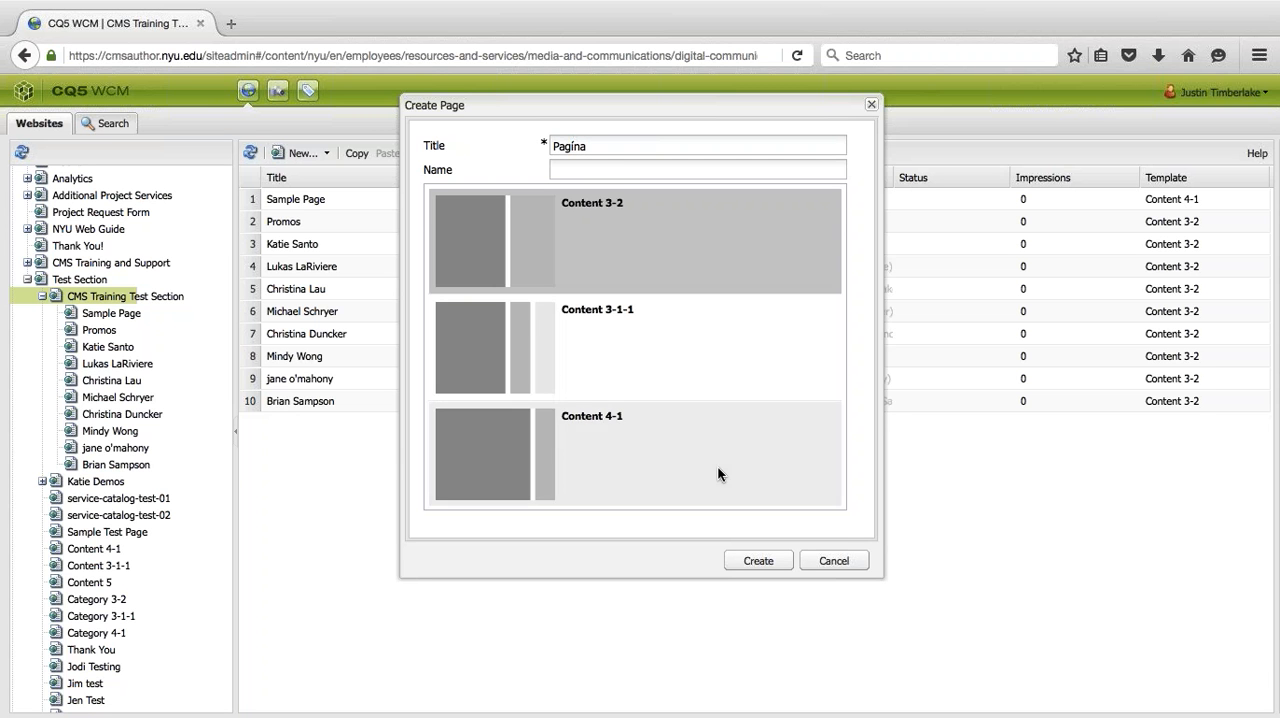
pyautogui.click(758, 560)
pyautogui.click(431, 430)
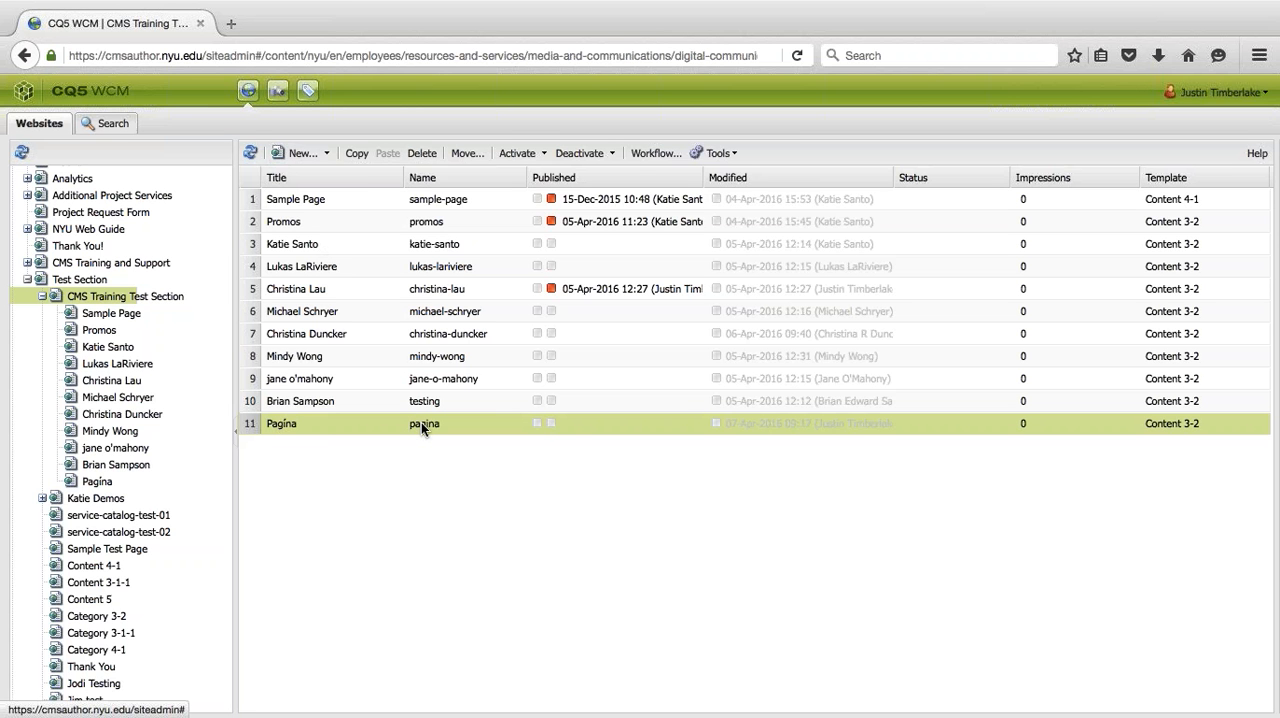
# - Fill in another new page with the title "Pagína" and the name "pag-na", and cancel its creation
pyautogui.click(297, 158)
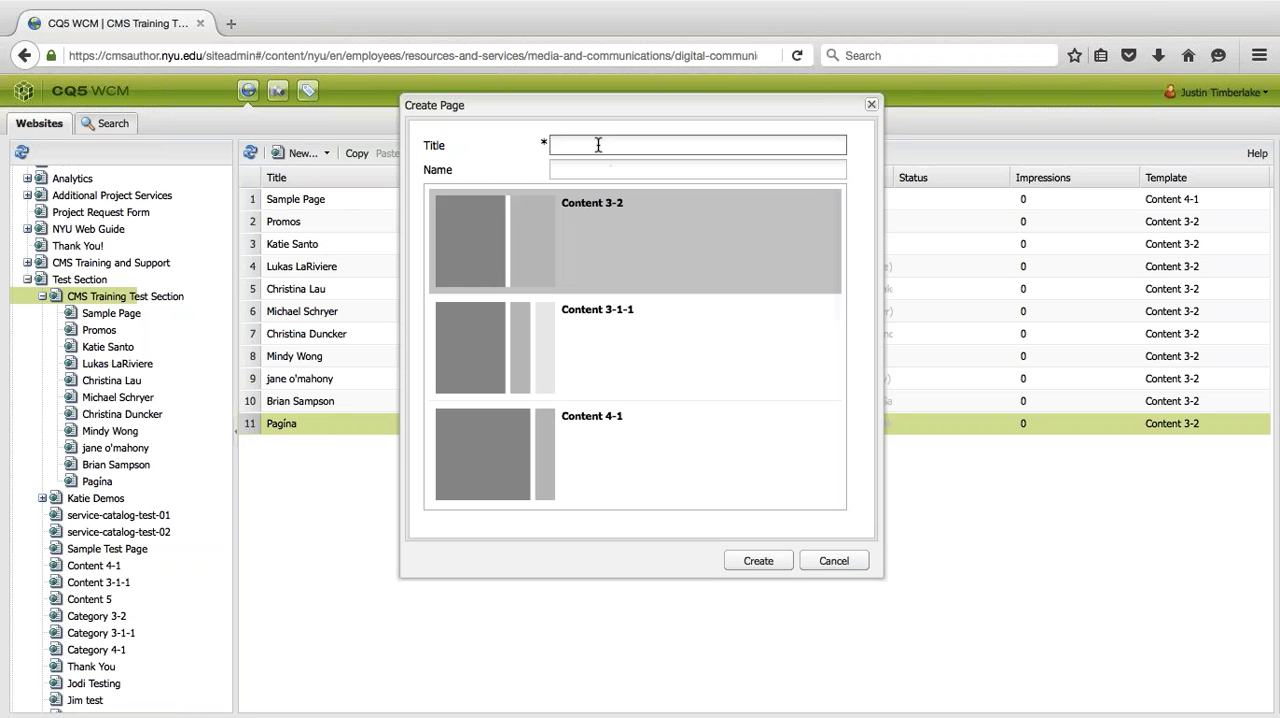
pyautogui.write('Pagi3na')
pyautogui.press('Tab')
pyautogui.write('pag')
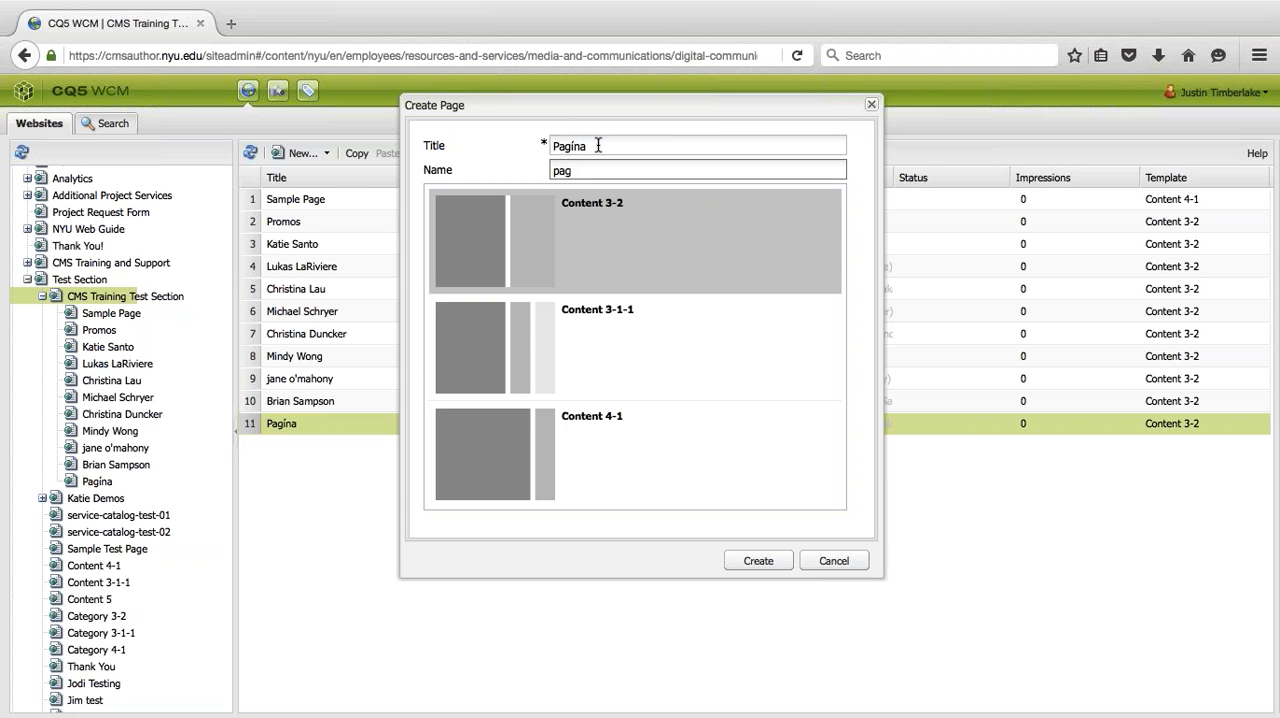
pyautogui.write('-na')
pyautogui.moveTo(604, 176); pyautogui.dragTo(526, 177)
pyautogui.click(606, 170)
pyautogui.click(833, 560)
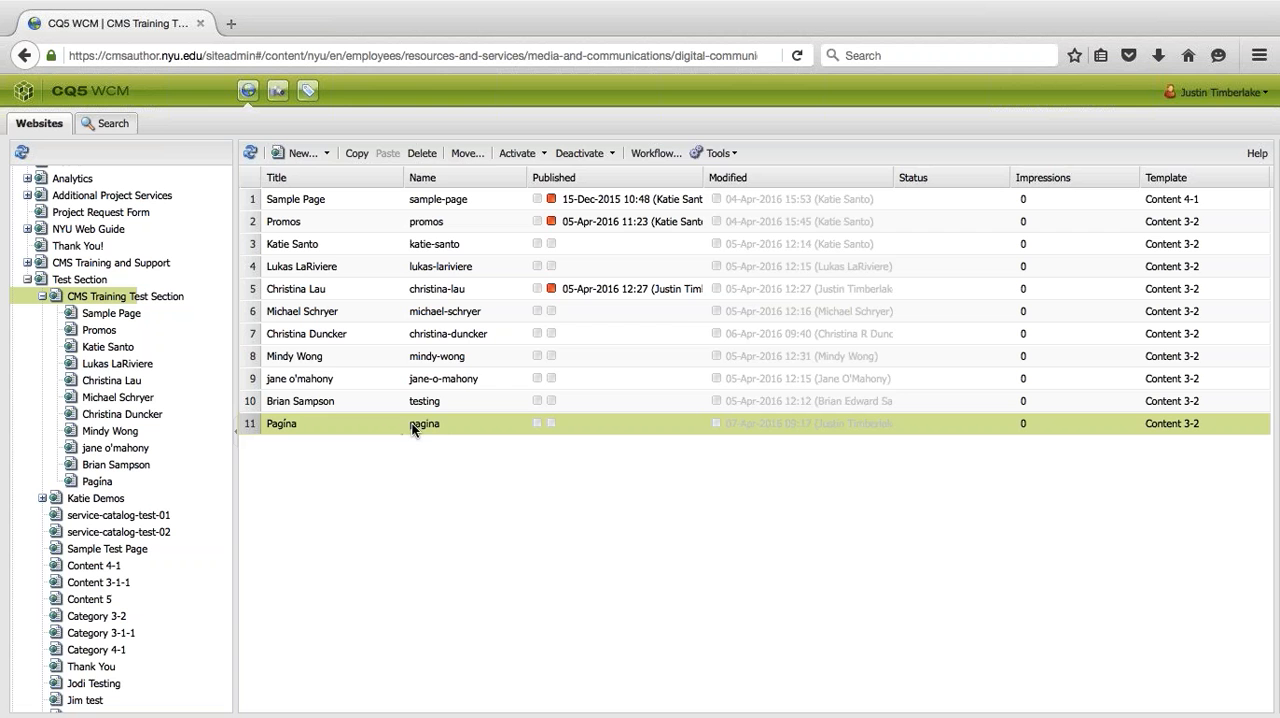
# - Delete the Pagína page from the CMS Training Test Section
pyautogui.click(422, 153)
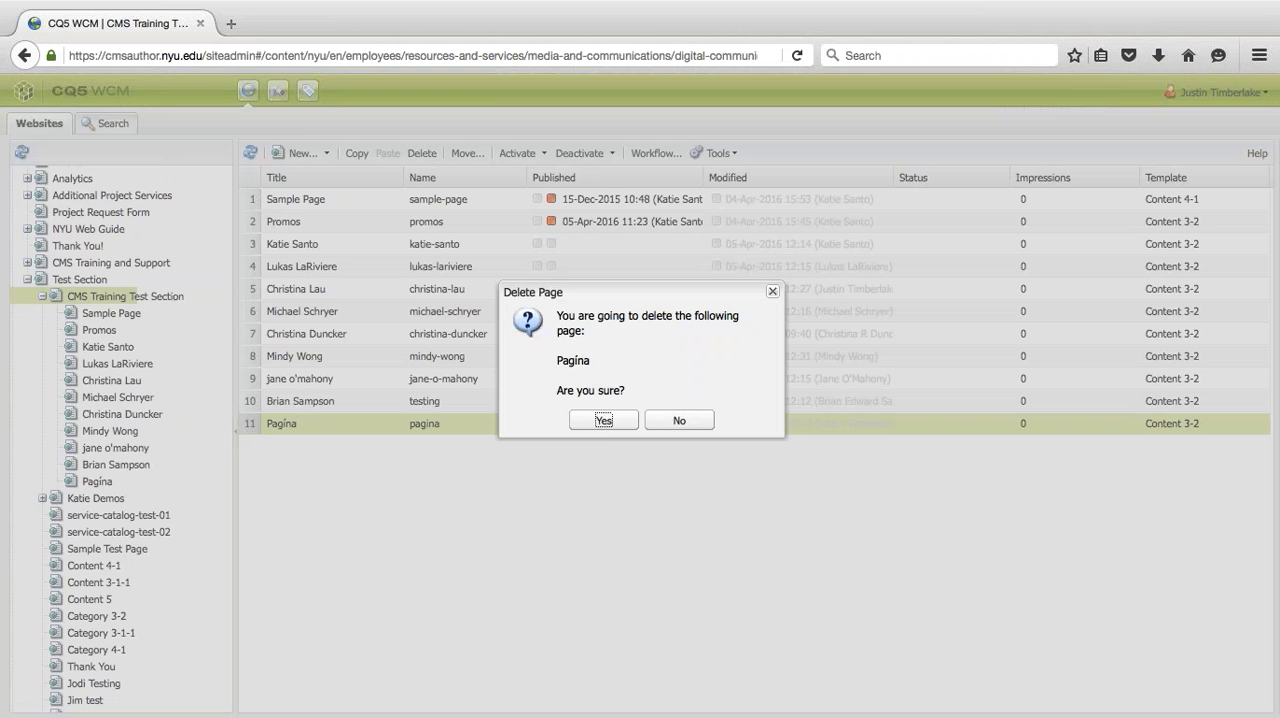
pyautogui.click(600, 420)
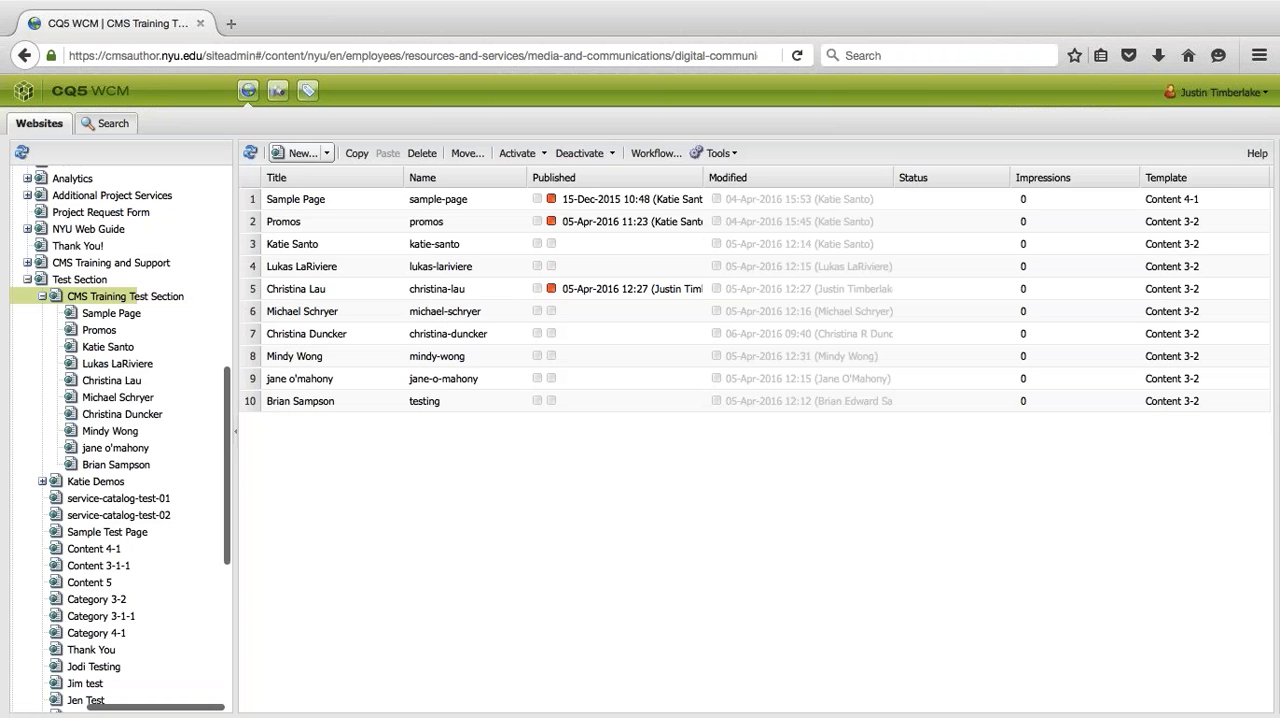
# - Fill in a new page with the title "New Page" and the name "new-page", and cancel its creation
pyautogui.click(290, 153)
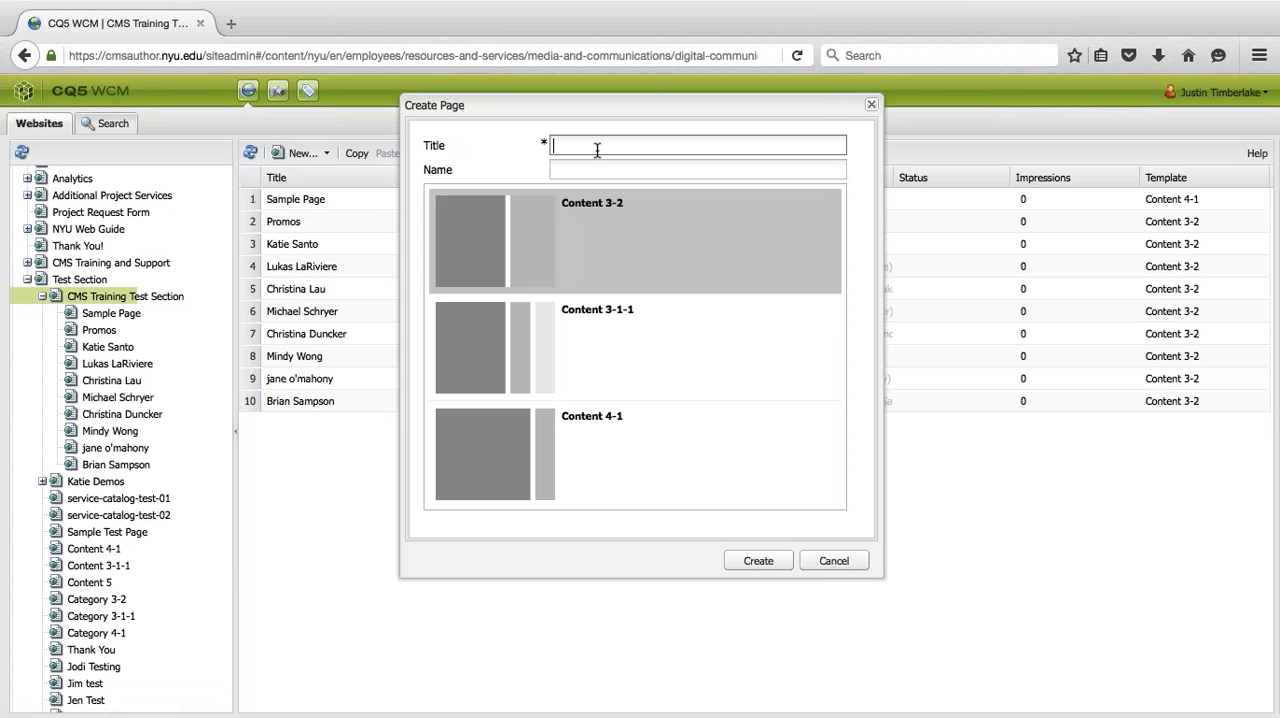
pyautogui.write('New Page')
pyautogui.click(585, 176)
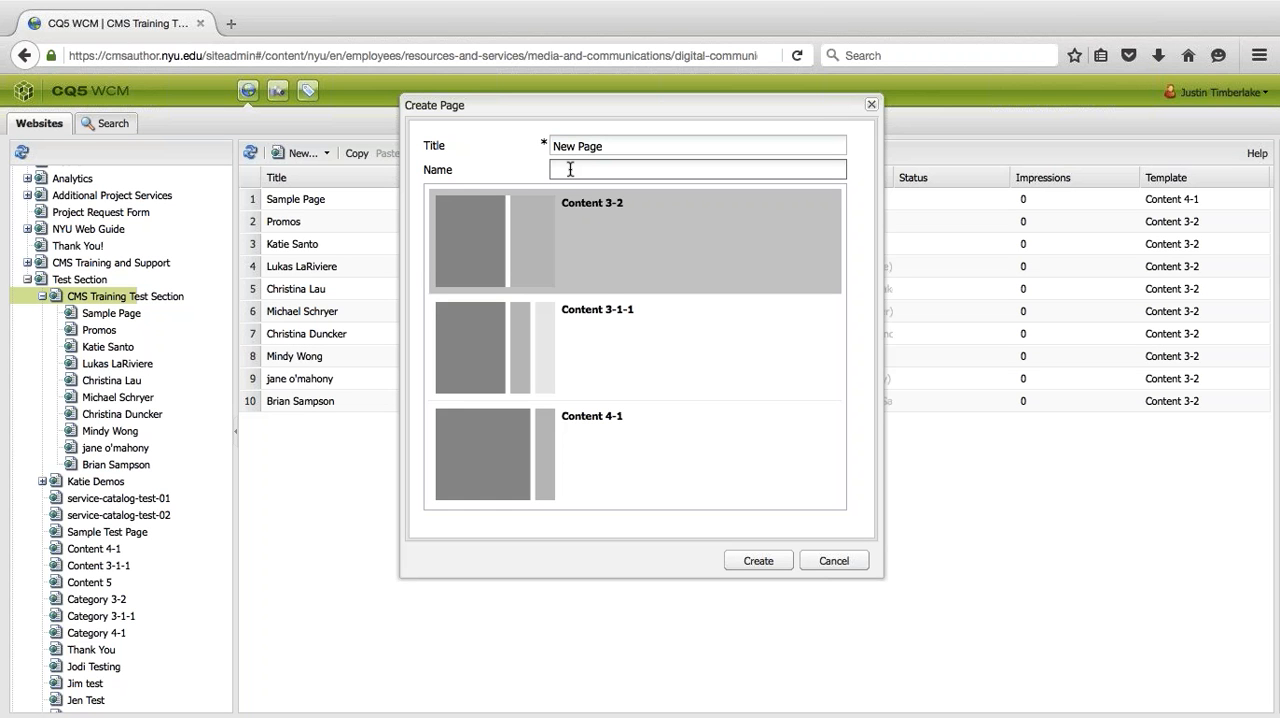
pyautogui.write('new-page')
pyautogui.moveTo(620, 170); pyautogui.dragTo(508, 170)
pyautogui.click(577, 166)
pyautogui.click(651, 169)
pyautogui.click(831, 561)
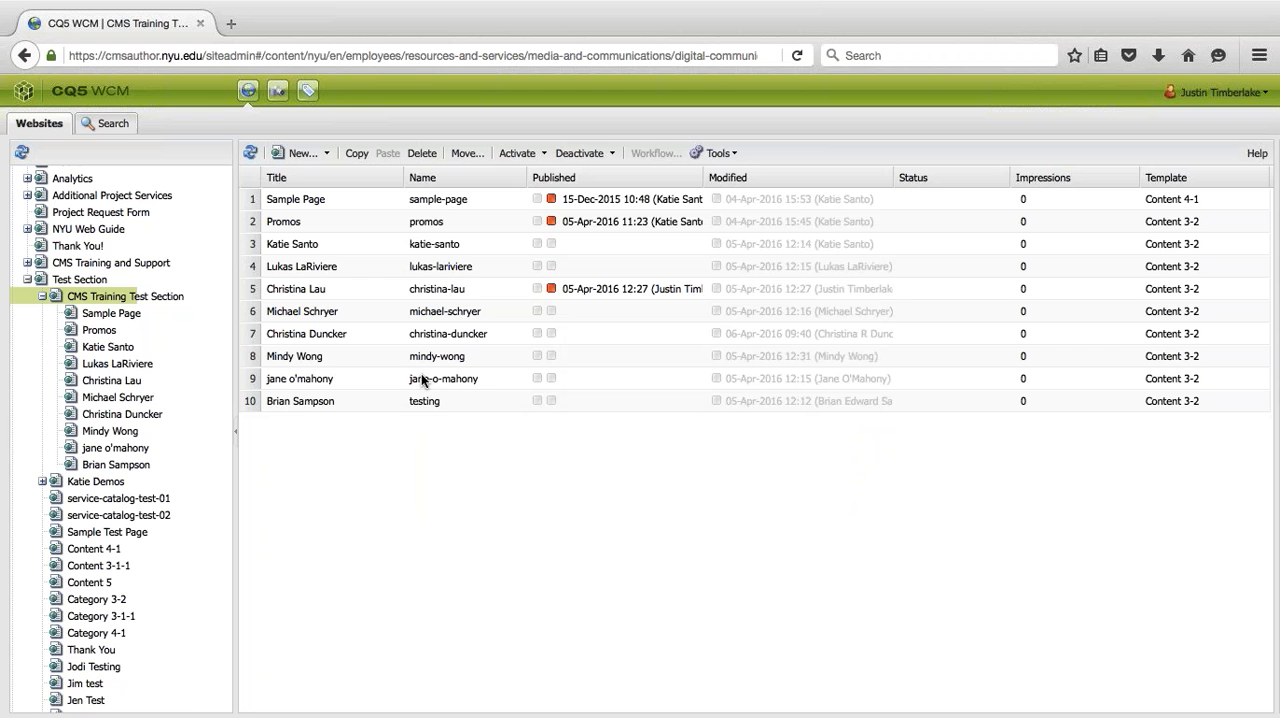
# - Compare the live nyu.edu/about page in a new browser tab with the page list in CQ5 WCM, and close the tab
pyautogui.click(422, 378)
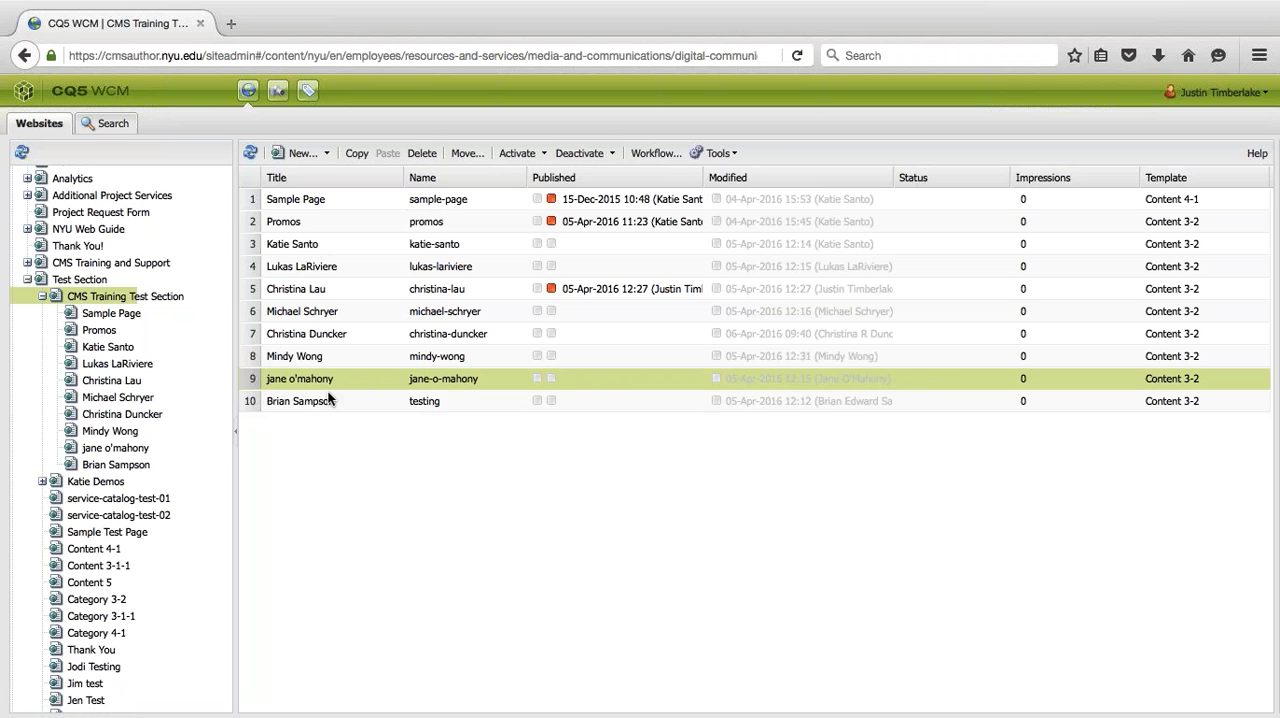
pyautogui.click(231, 23)
pyautogui.write('nyu.edu/about')
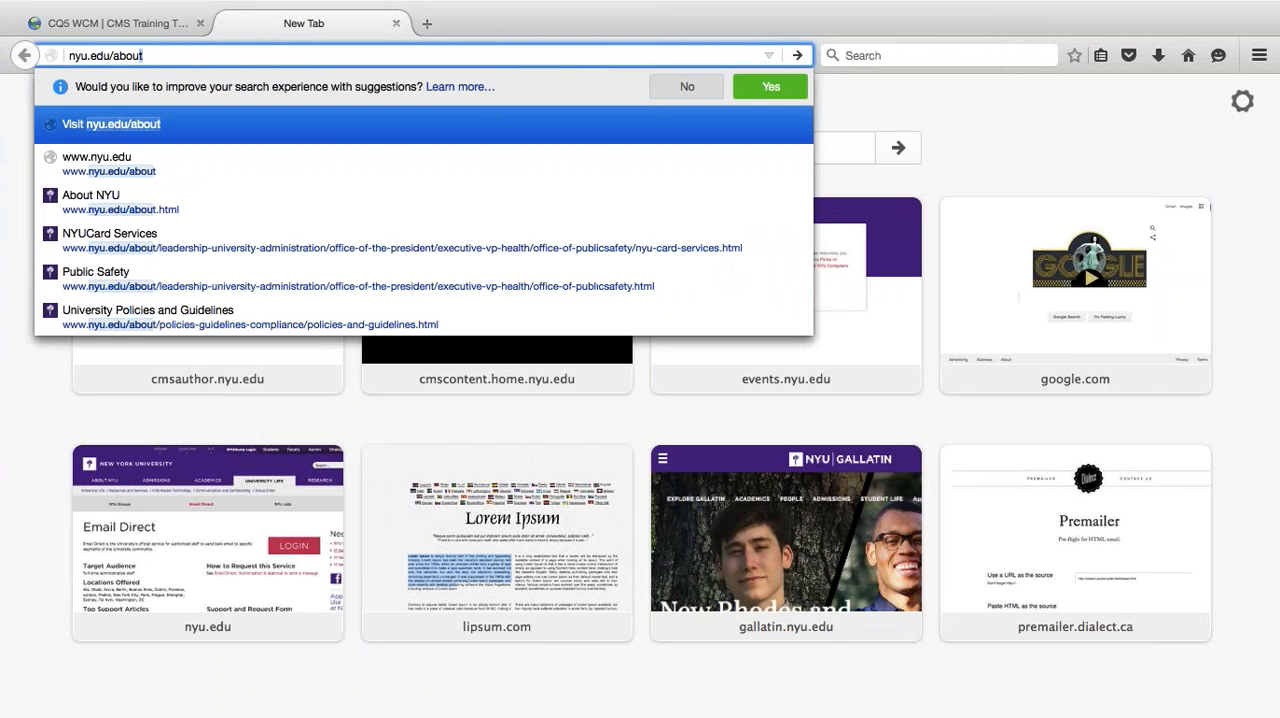
pyautogui.press('Return')
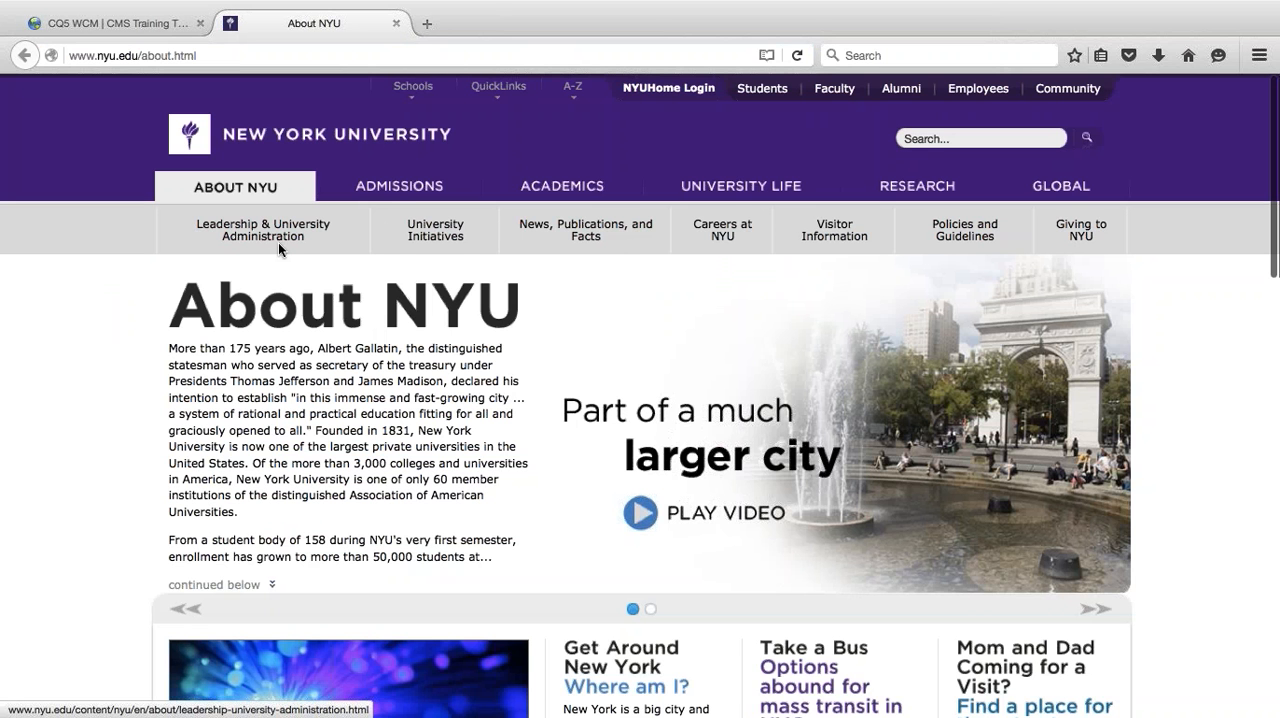
pyautogui.click(110, 24)
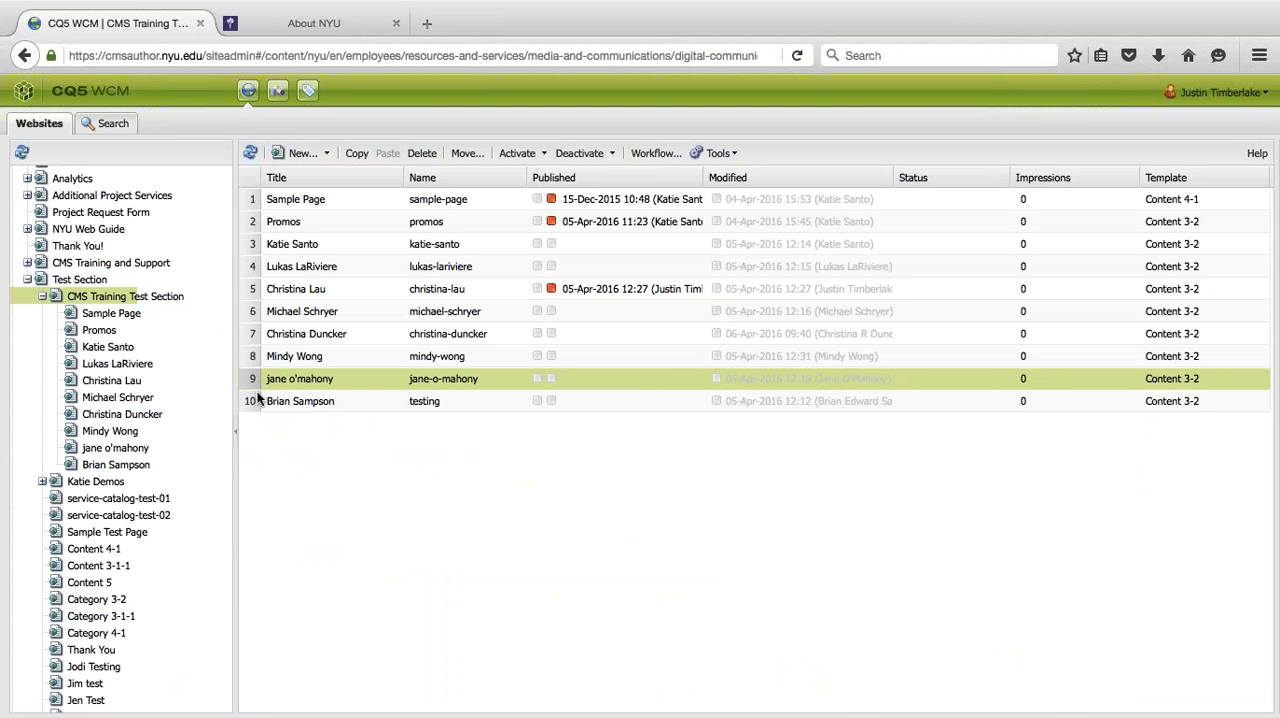
pyautogui.click(312, 23)
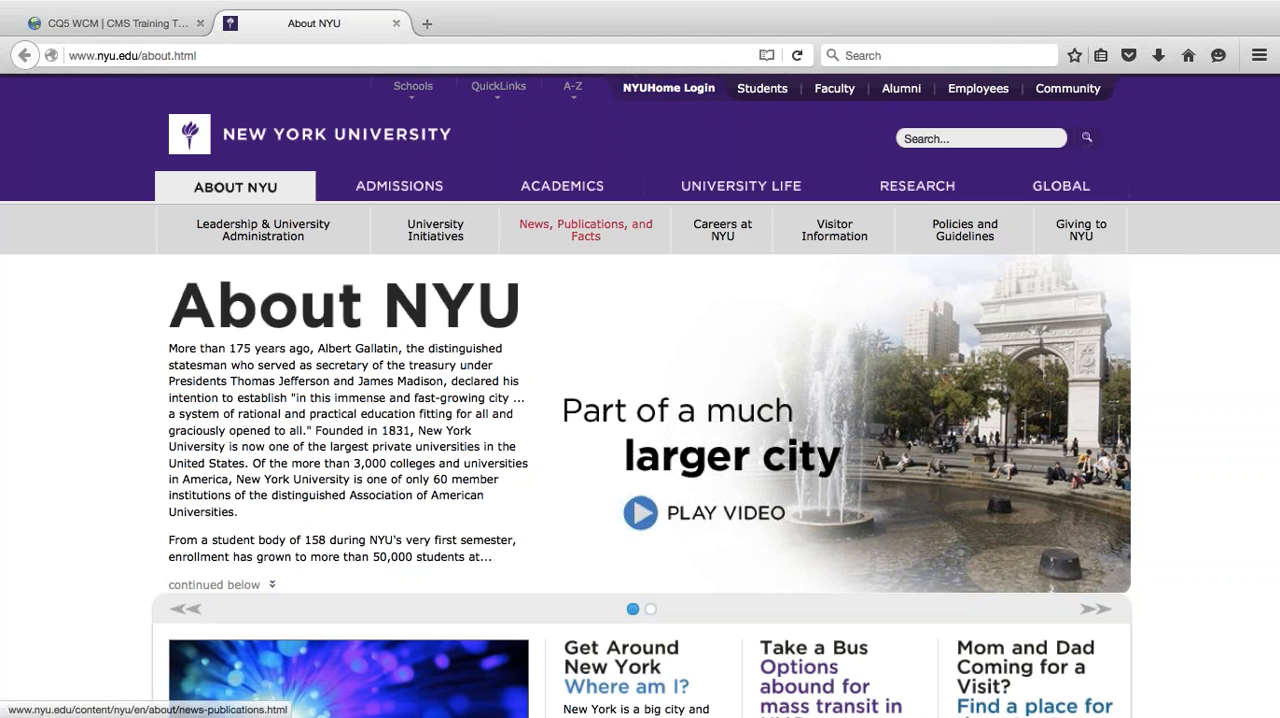
pyautogui.click(396, 23)
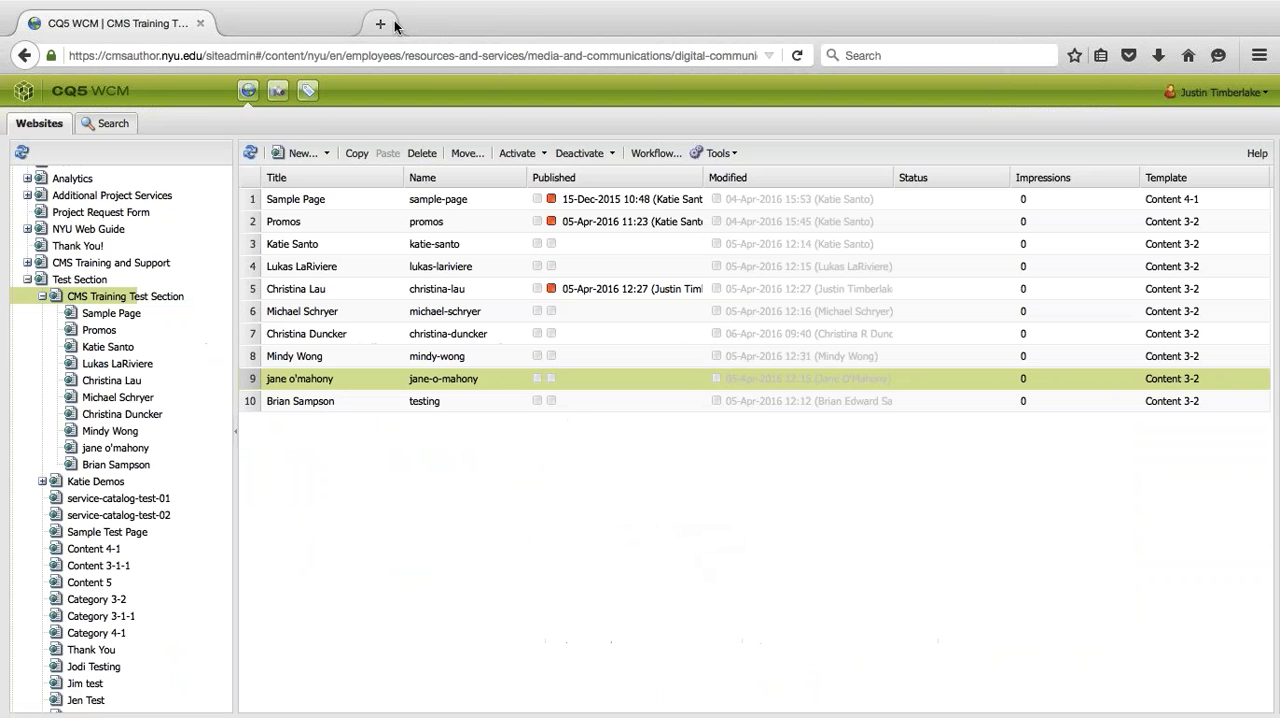
# - Move the eighth page in the CMS Training Test Section list to directly before the fifth page, accepting the reorder
pyautogui.click(248, 355)
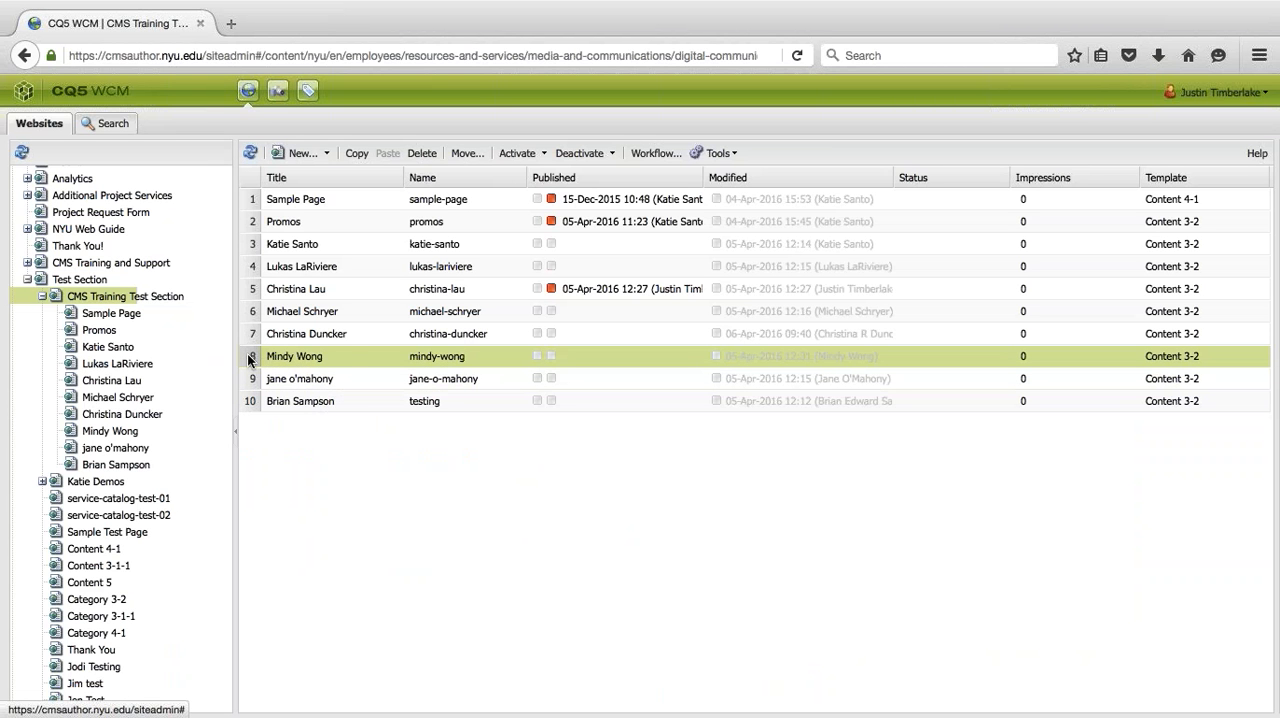
pyautogui.moveTo(248, 348); pyautogui.dragTo(248, 280)
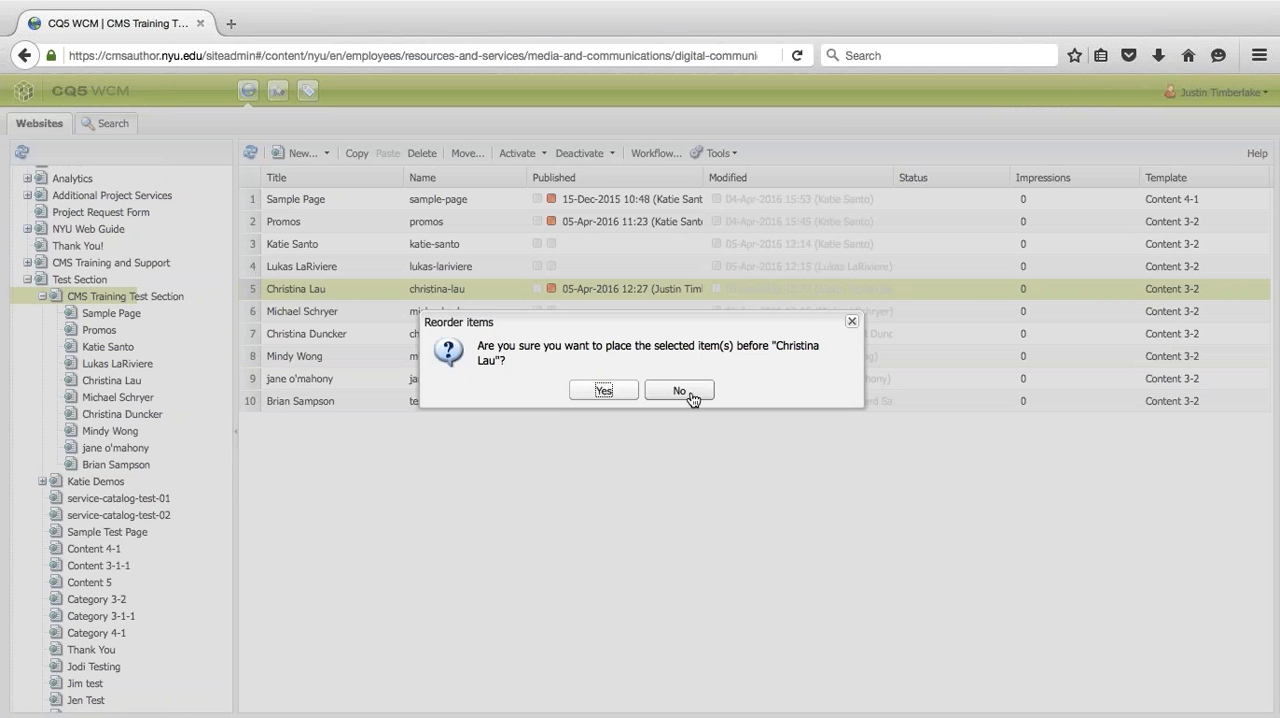
pyautogui.click(601, 390)
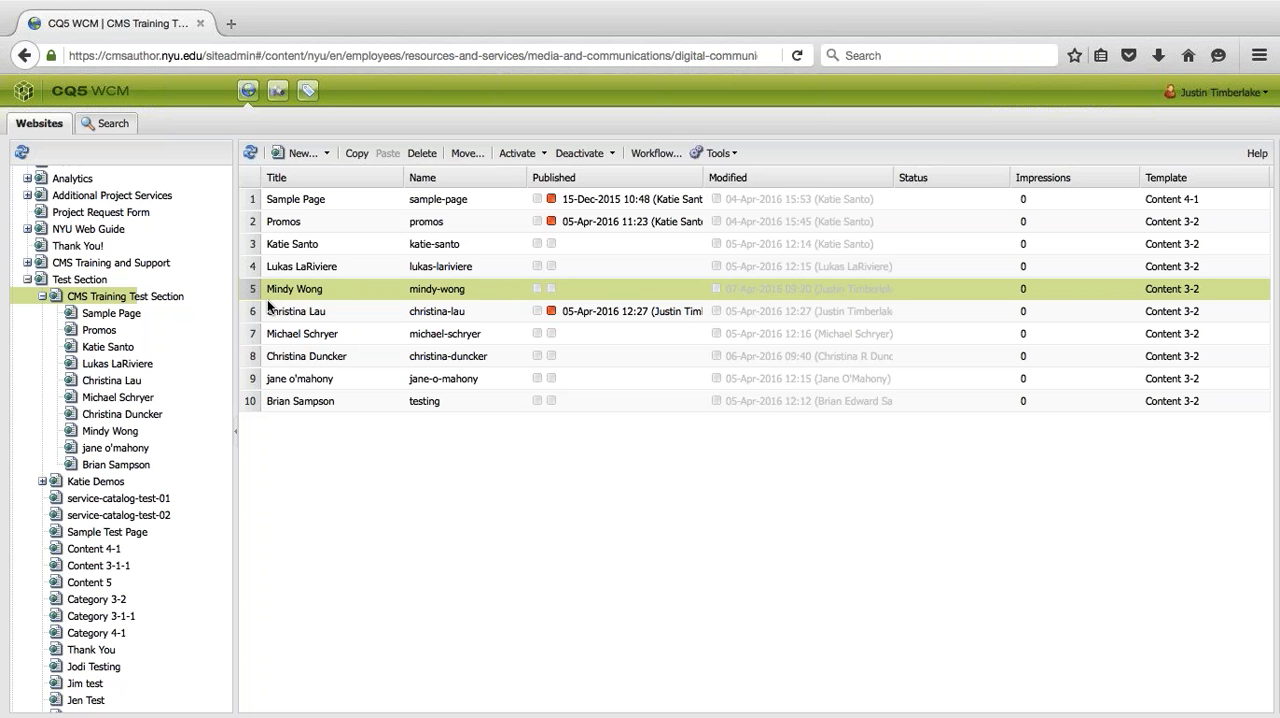
# - Open the third page of the CMS Training Test Section, directly below Promos, for editing
pyautogui.click(443, 399)
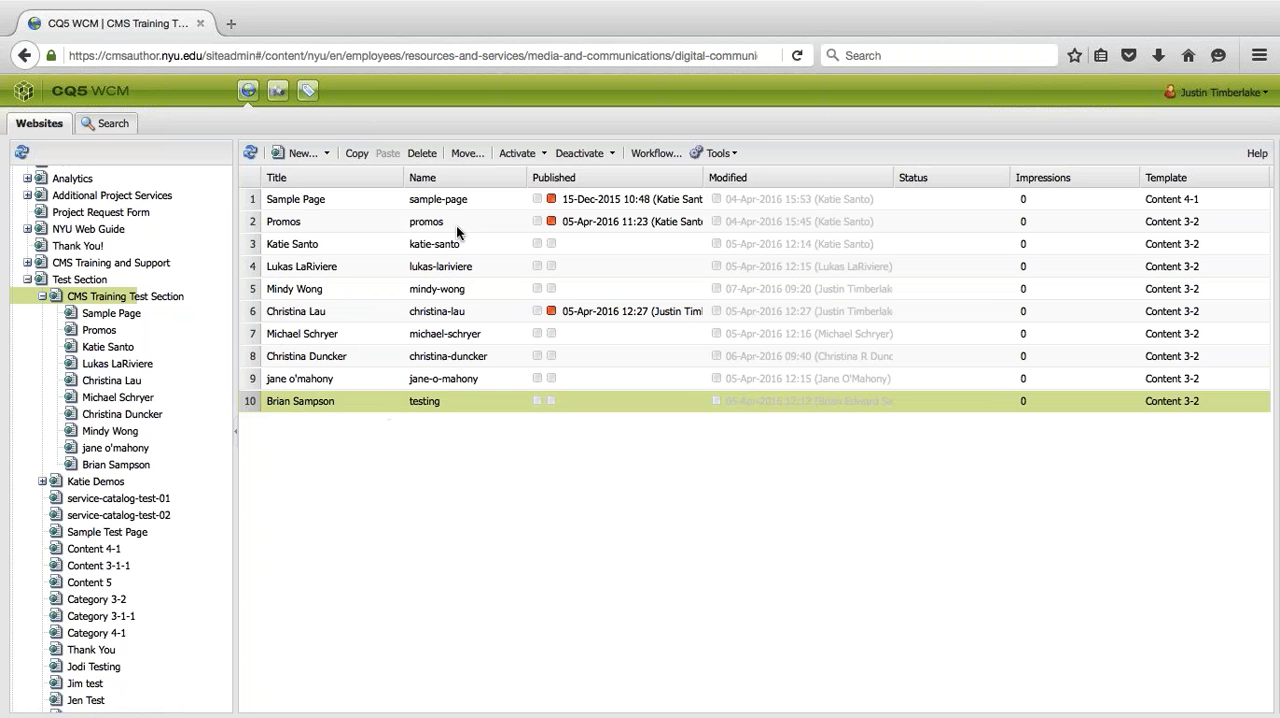
pyautogui.click(432, 245)
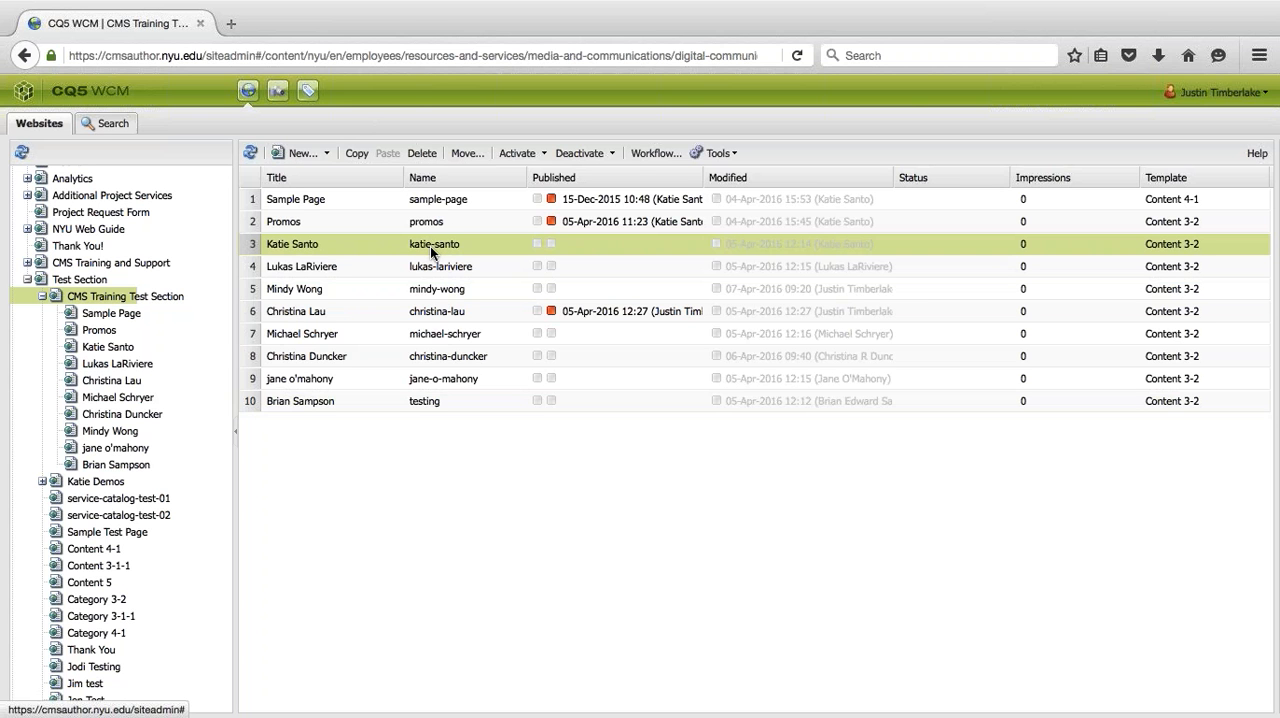
pyautogui.rightClick(430, 246)
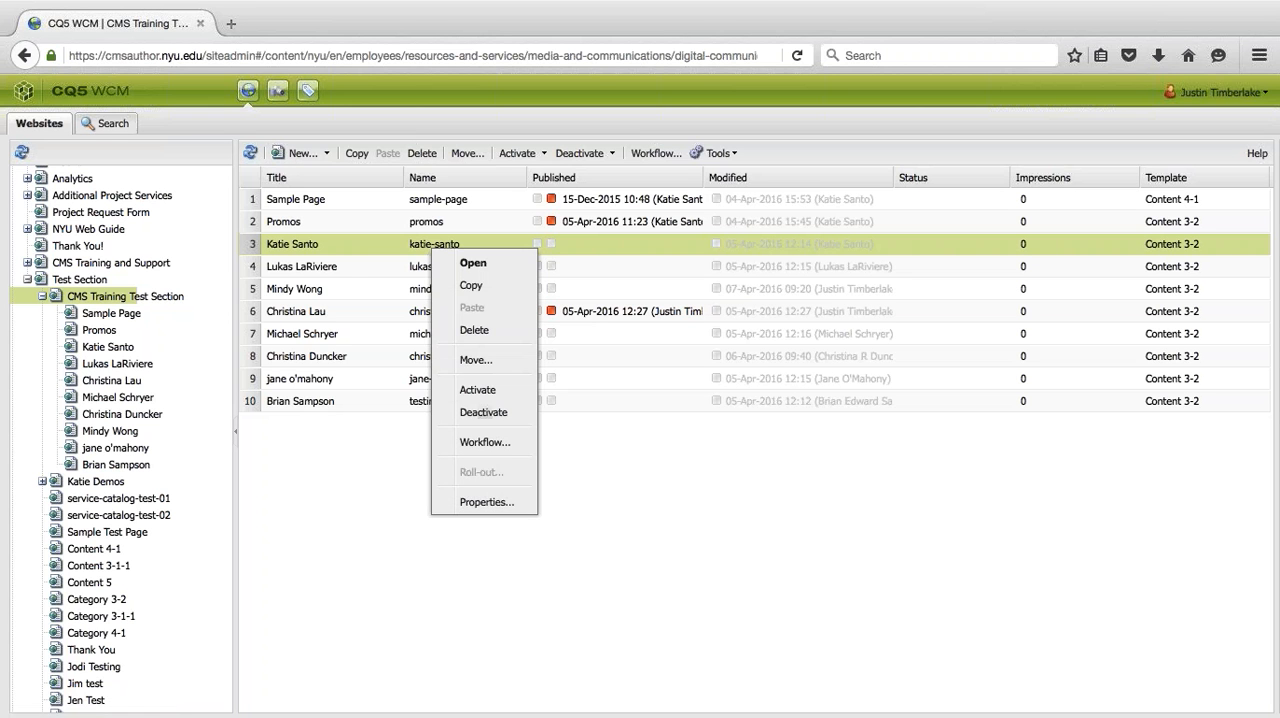
pyautogui.click(352, 505)
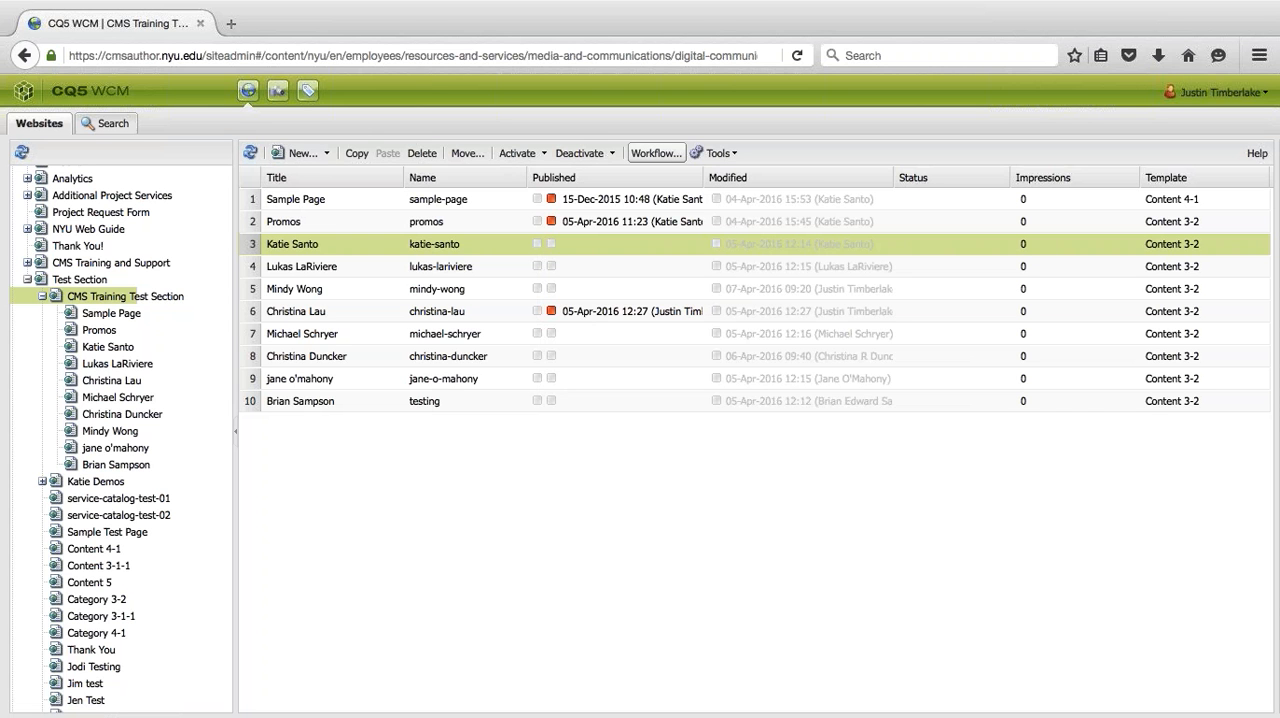
pyautogui.rightClick(427, 240)
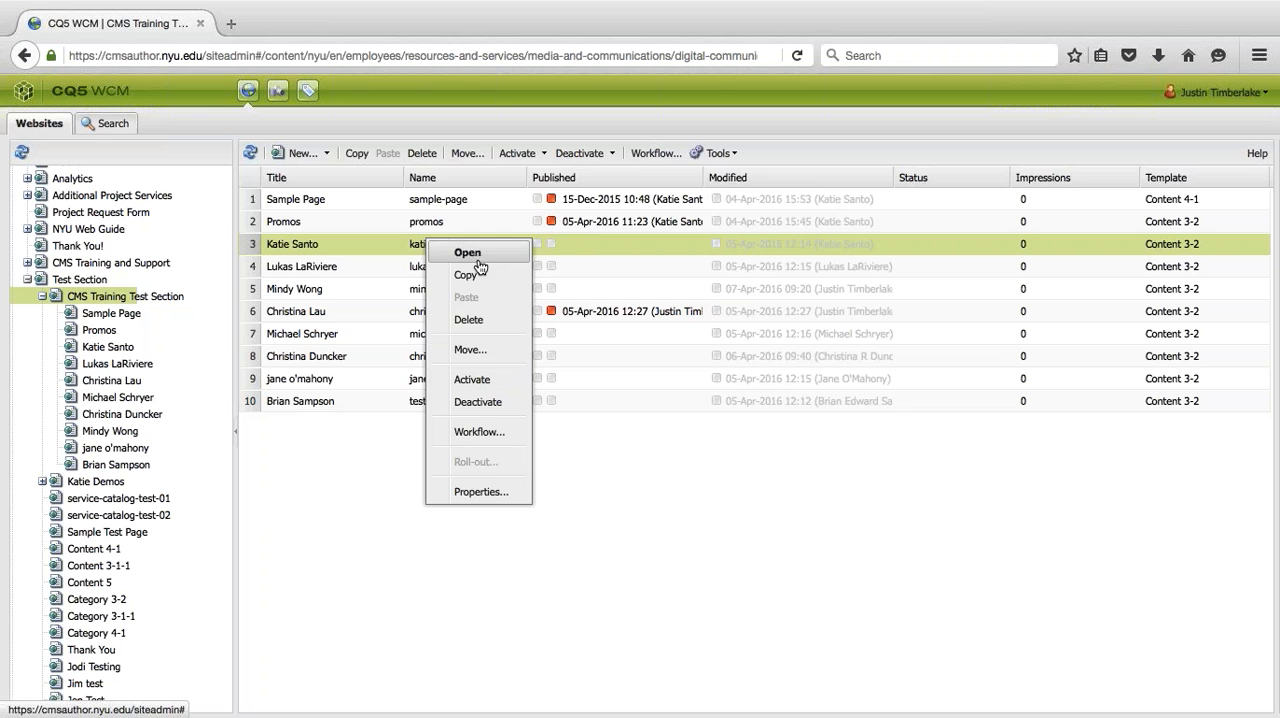
pyautogui.click(309, 510)
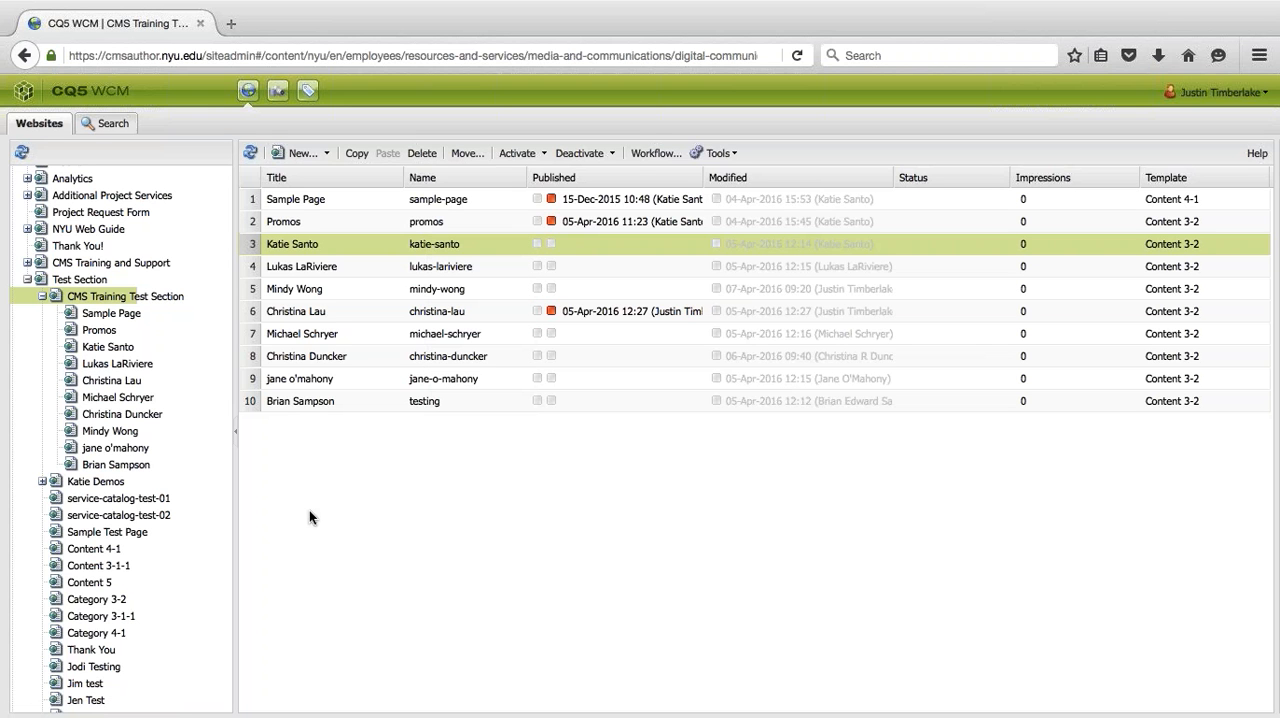
pyautogui.rightClick(438, 250)
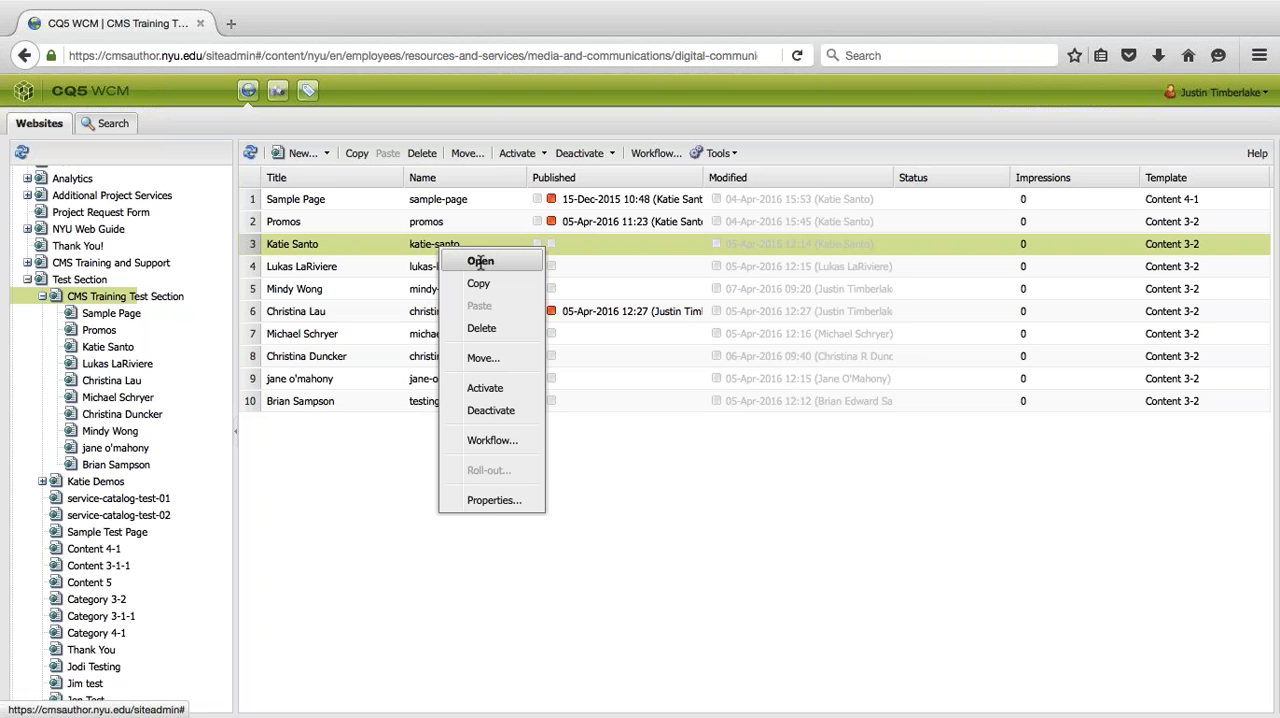
pyautogui.click(478, 262)
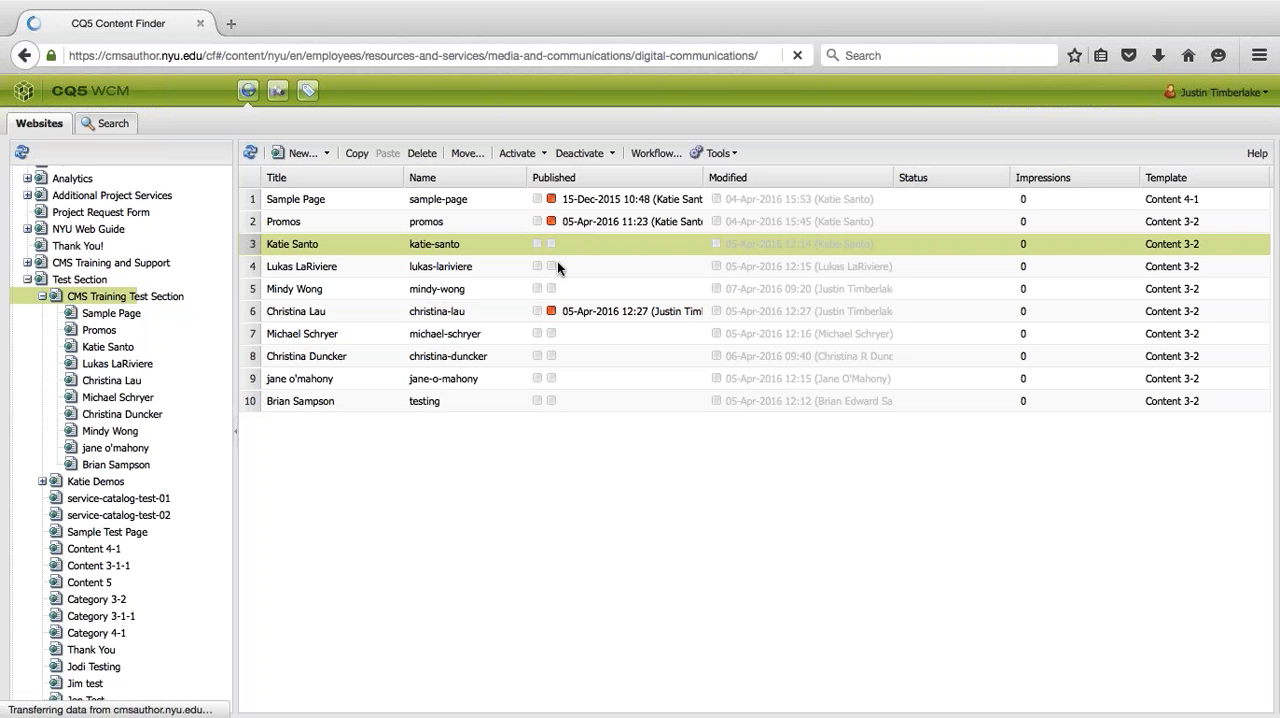
pyautogui.hotkey('ctrl', 'Left')
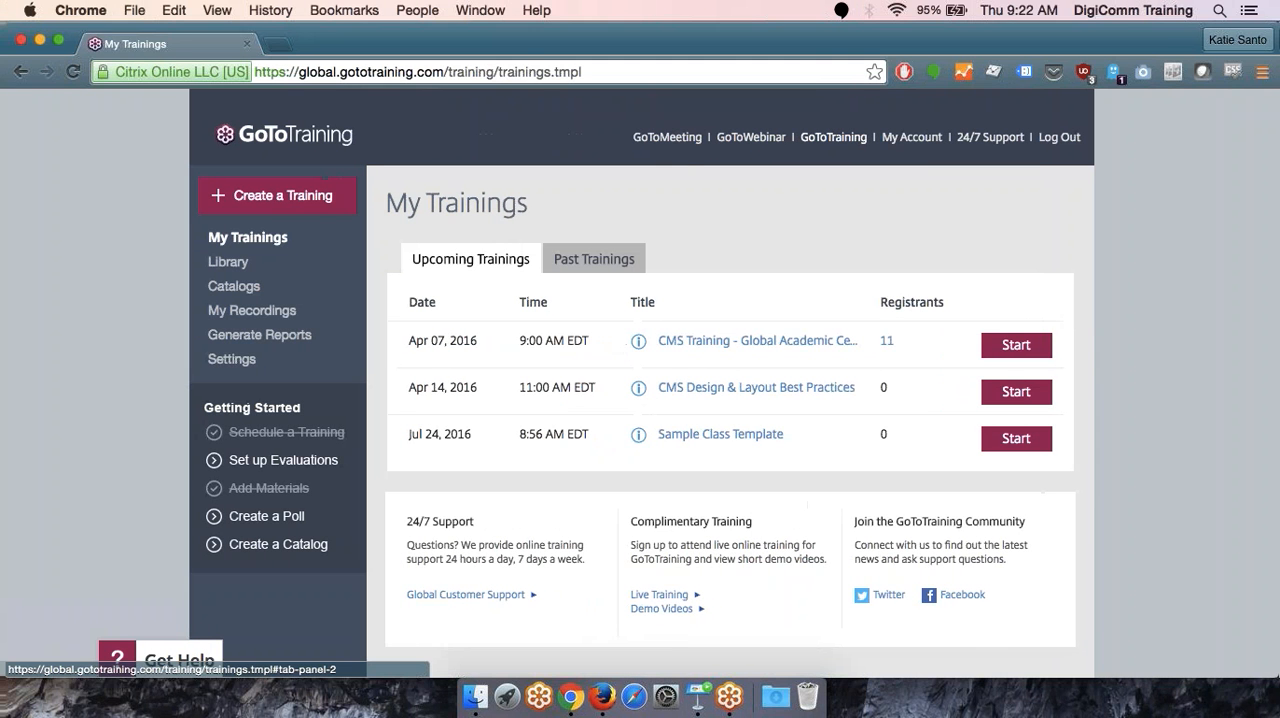
pyautogui.hotkey('ctrl', 'Right')
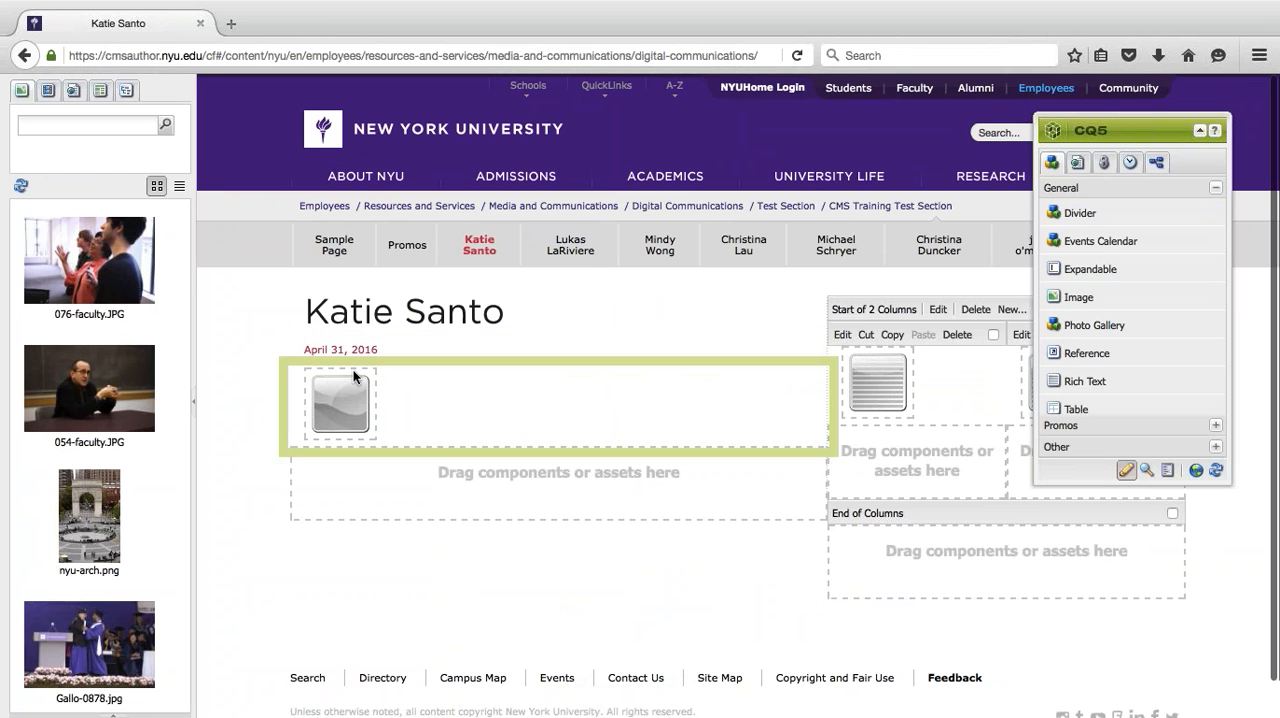
# - Delete the empty image component and the date component below the page title
pyautogui.rightClick(345, 394)
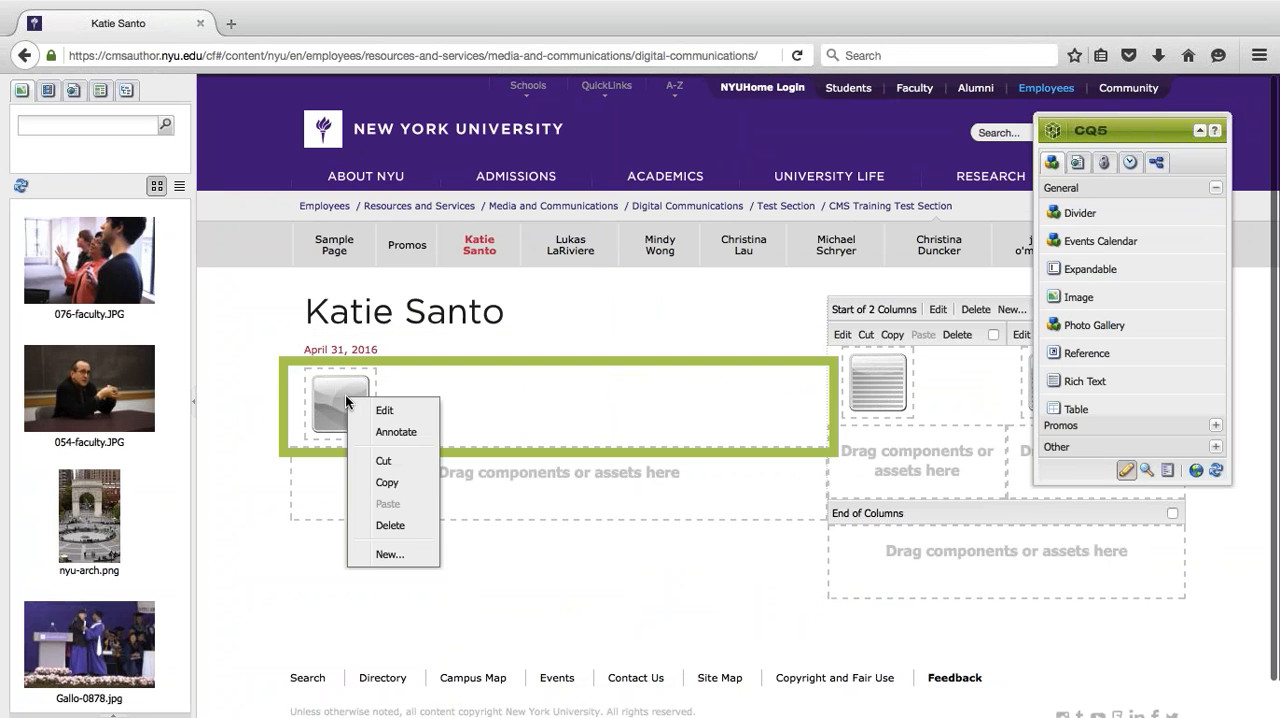
pyautogui.click(389, 525)
pyautogui.press('Return')
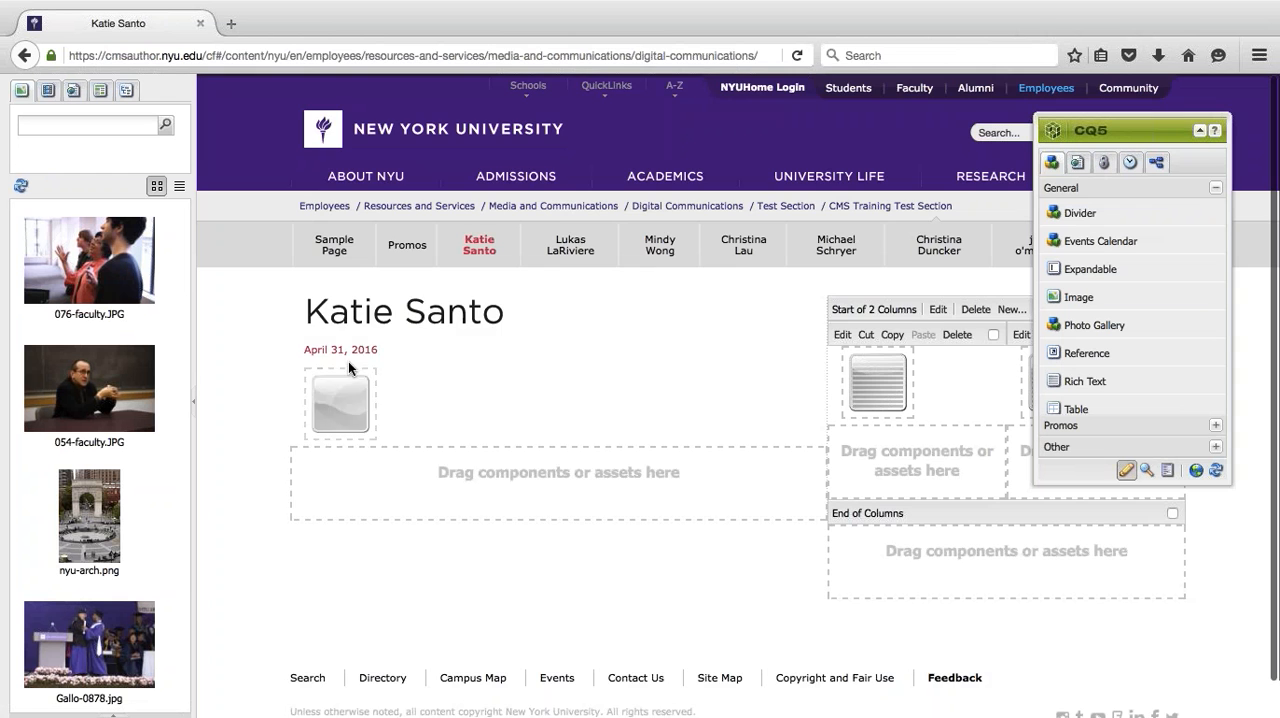
pyautogui.rightClick(331, 352)
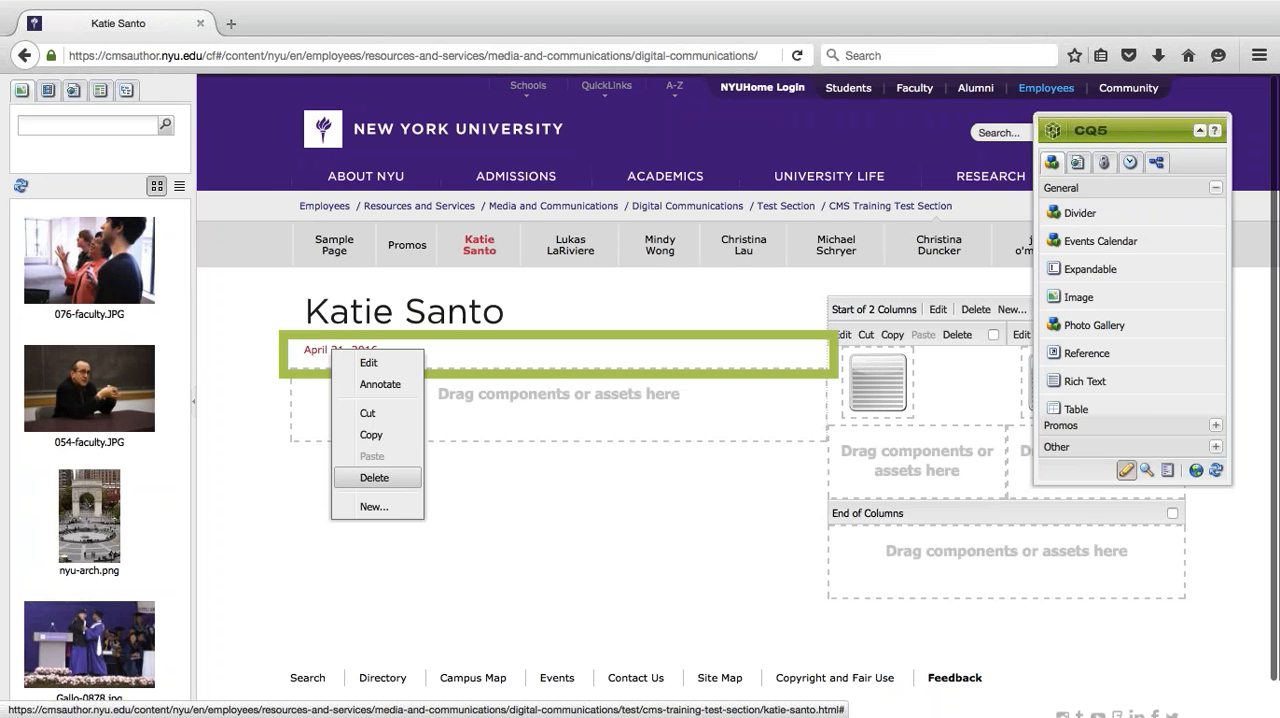
pyautogui.click(388, 477)
pyautogui.click(670, 390)
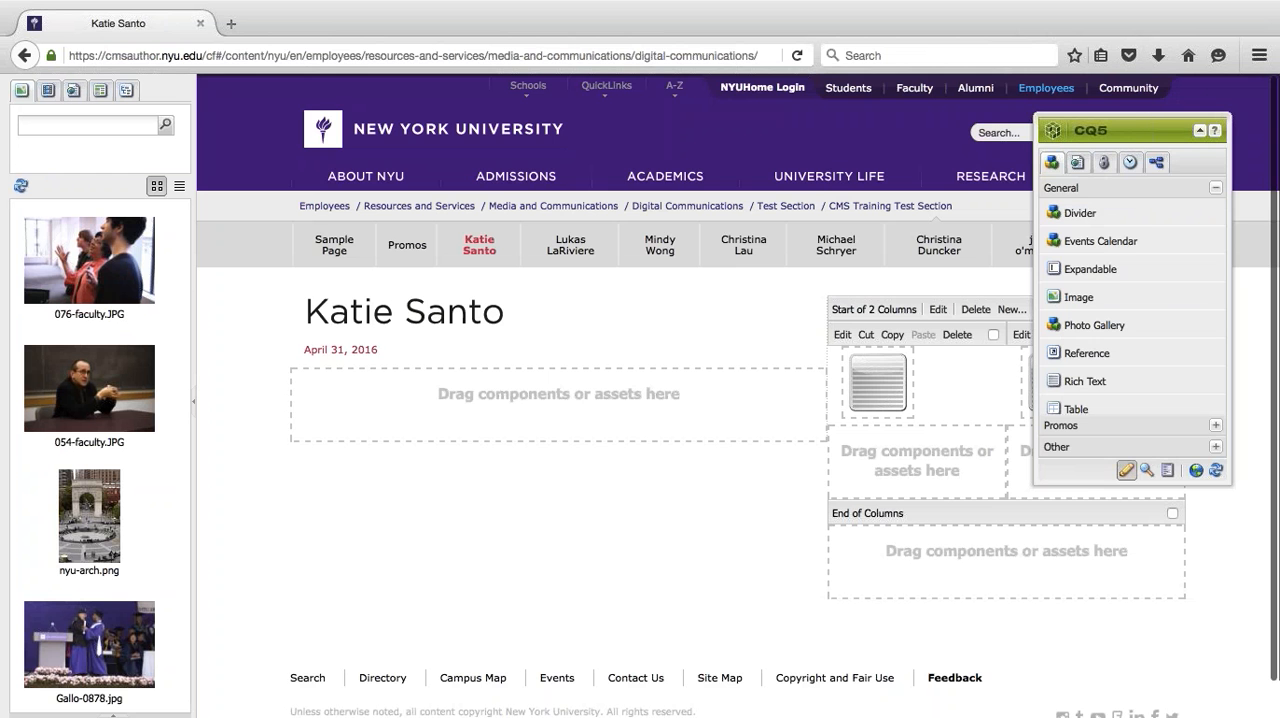
# - Delete the component in each of the two side columns and the surrounding 2 Columns component, moving the CQ5 sidekick clear of the confirmation dialog
pyautogui.moveTo(1134, 129); pyautogui.dragTo(609, 201)
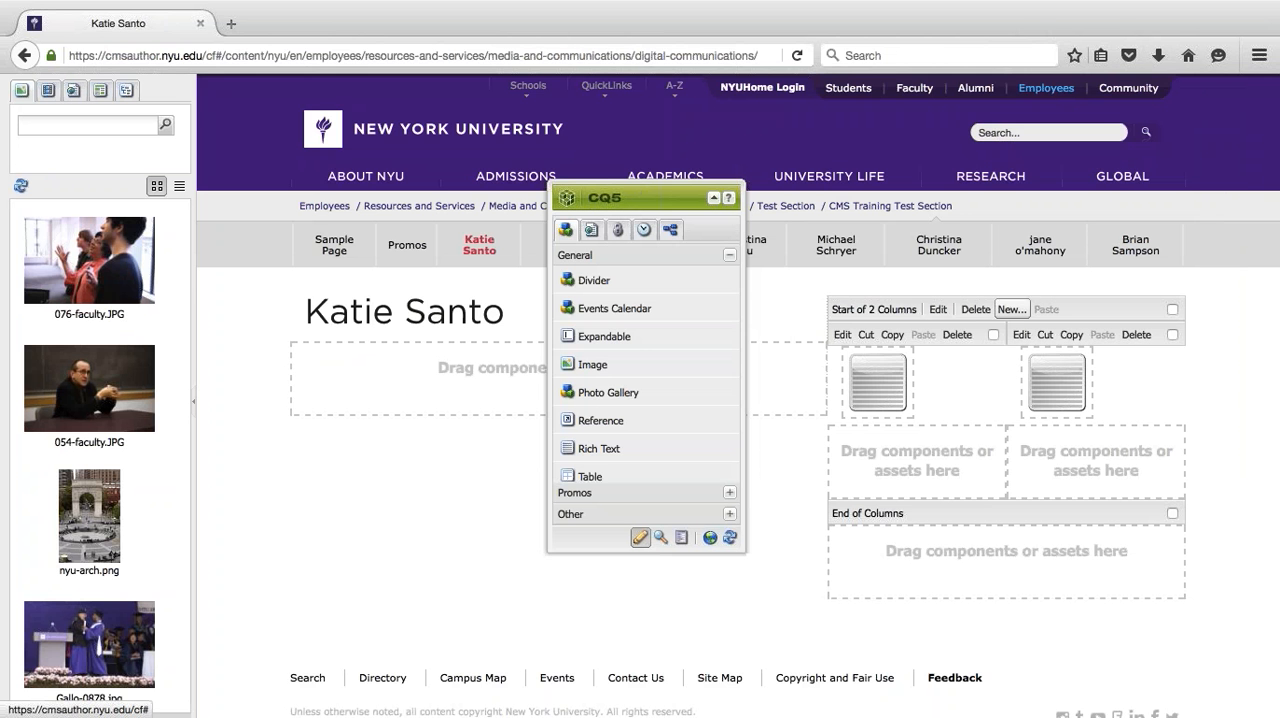
pyautogui.click(942, 342)
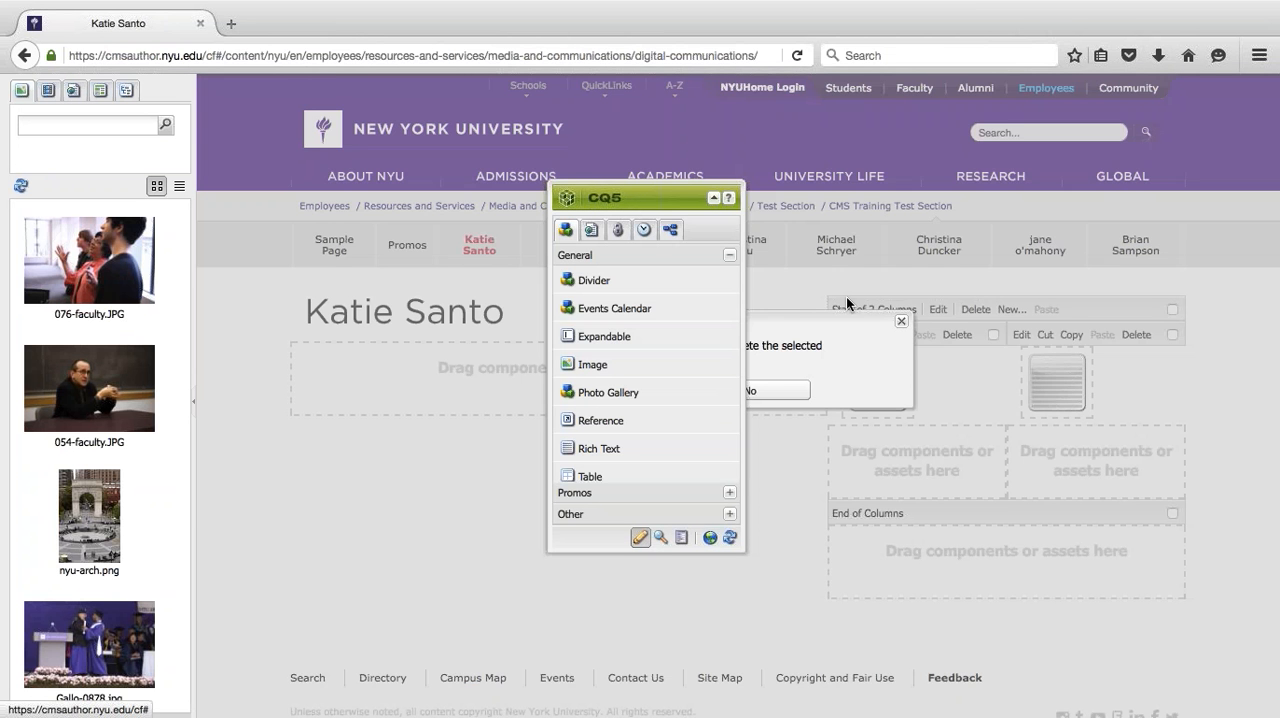
pyautogui.moveTo(600, 197); pyautogui.dragTo(345, 185)
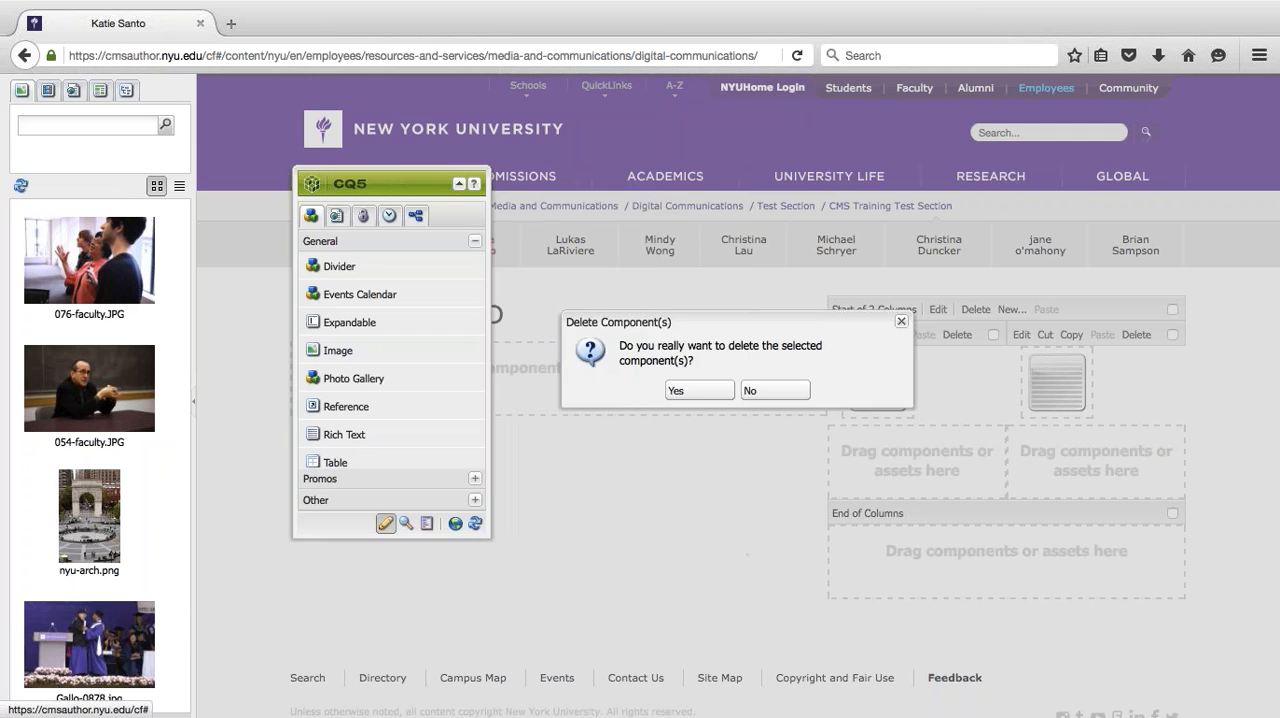
pyautogui.click(699, 390)
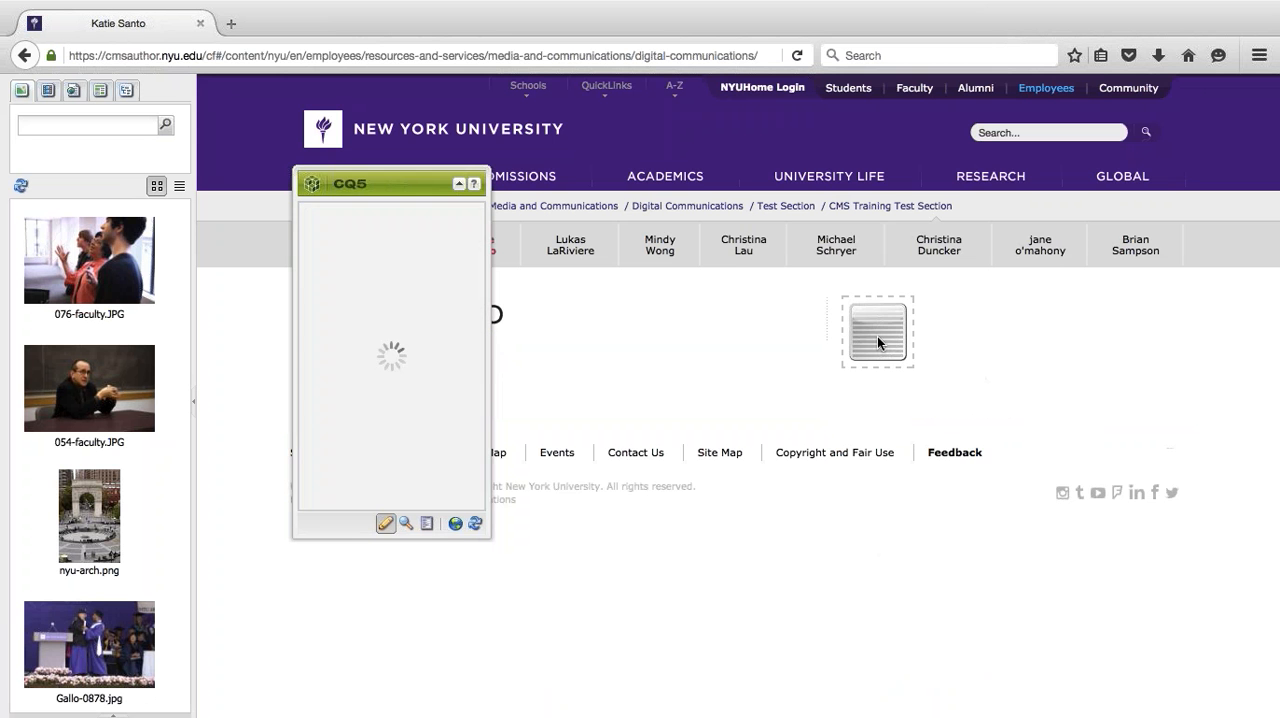
pyautogui.click(957, 335)
pyautogui.click(700, 392)
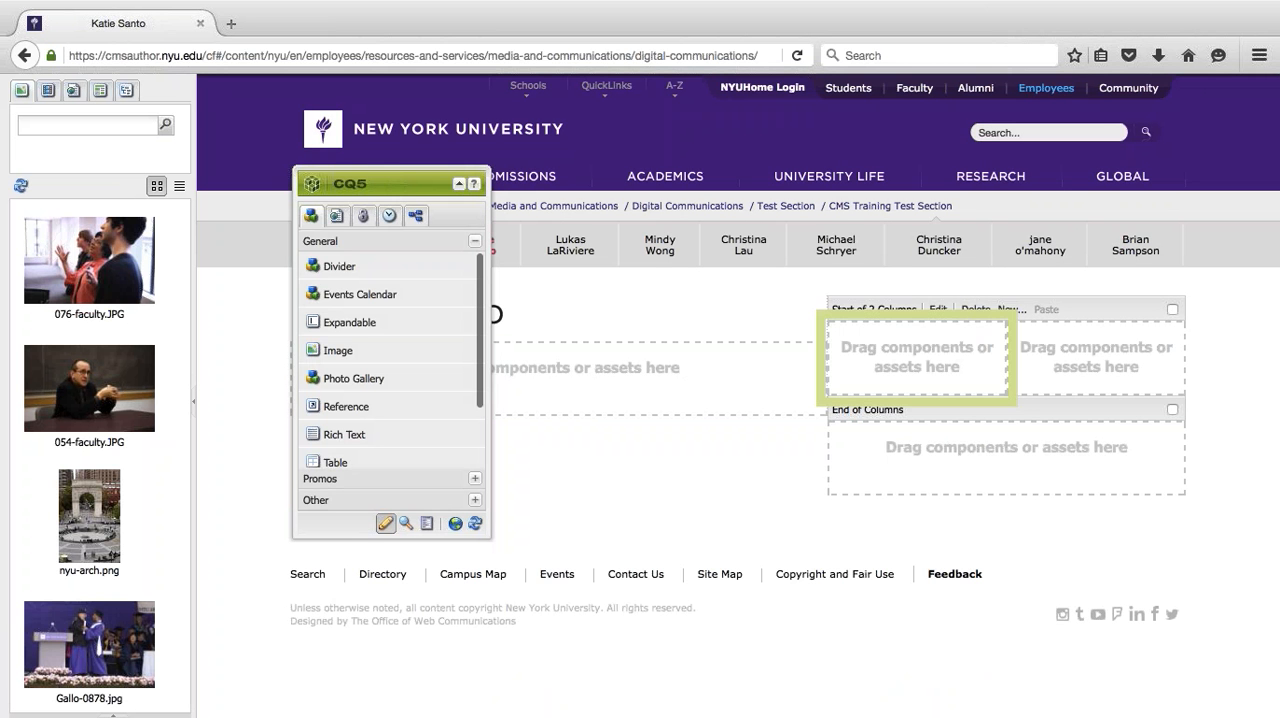
pyautogui.click(975, 309)
pyautogui.click(700, 390)
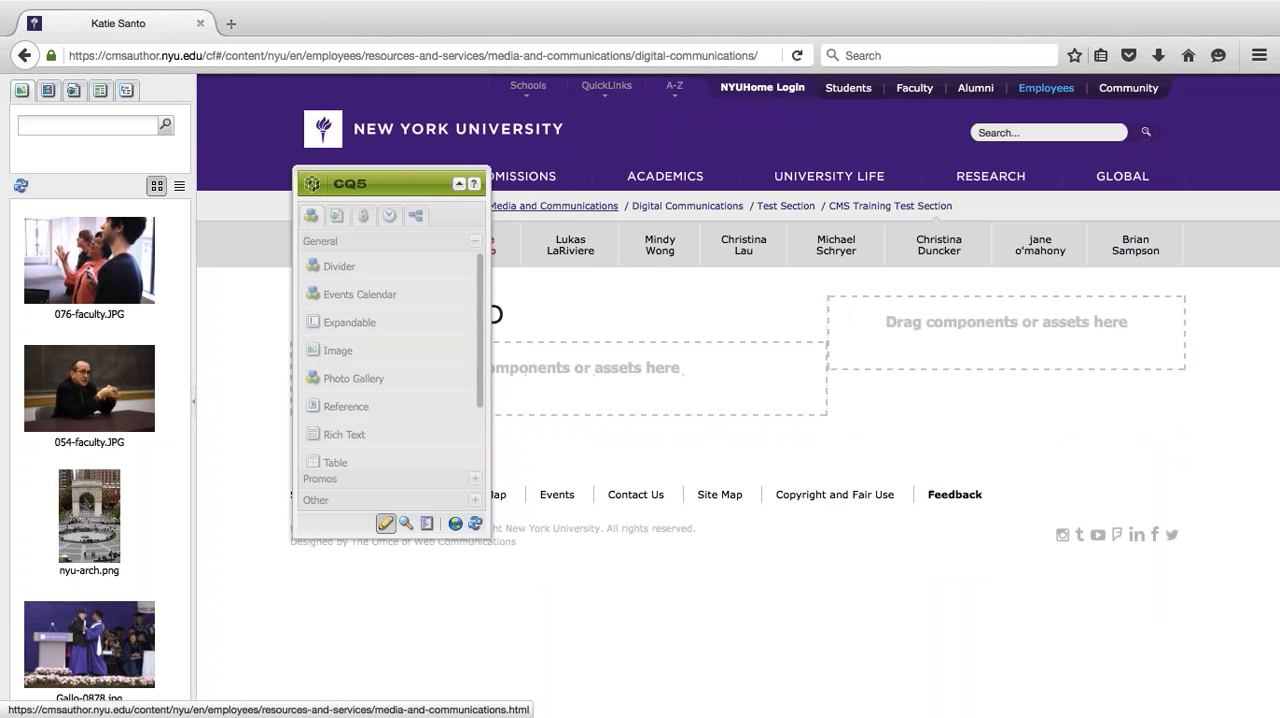
# - Reposition the CQ5 sidekick over the page's side column and examine its list of General components
pyautogui.moveTo(373, 180); pyautogui.dragTo(1127, 203)
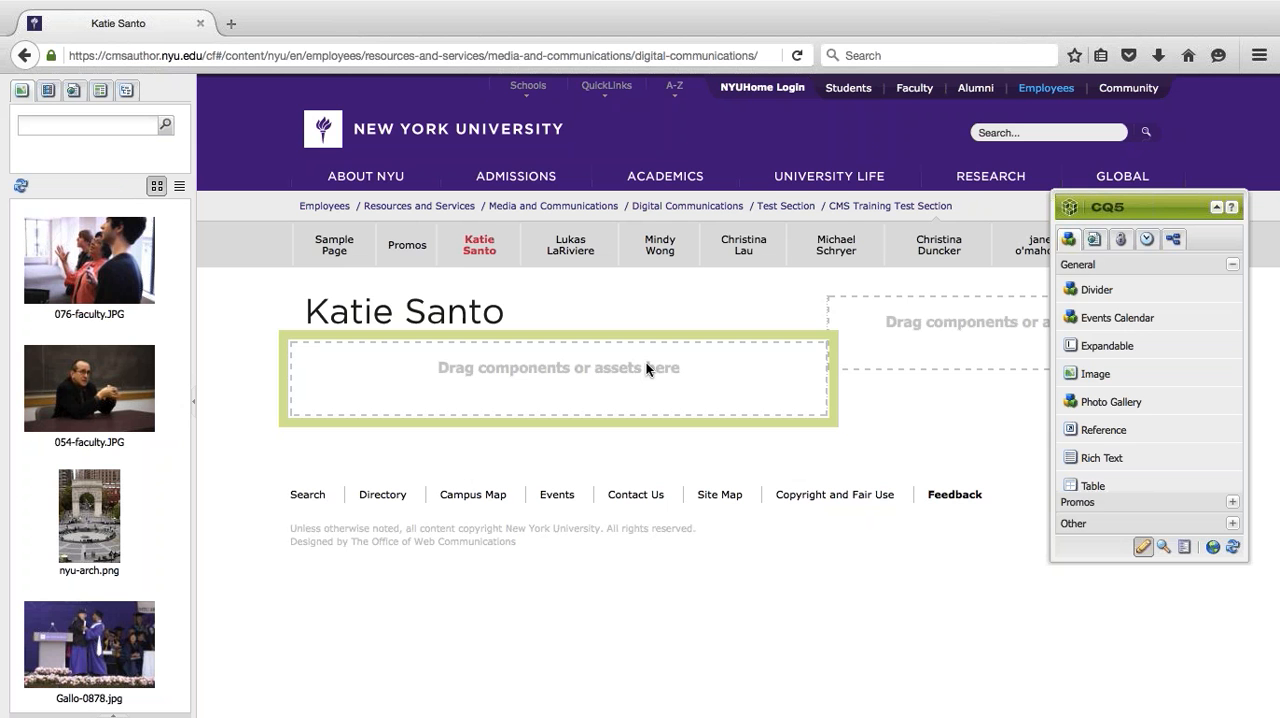
pyautogui.moveTo(1149, 204); pyautogui.dragTo(994, 158)
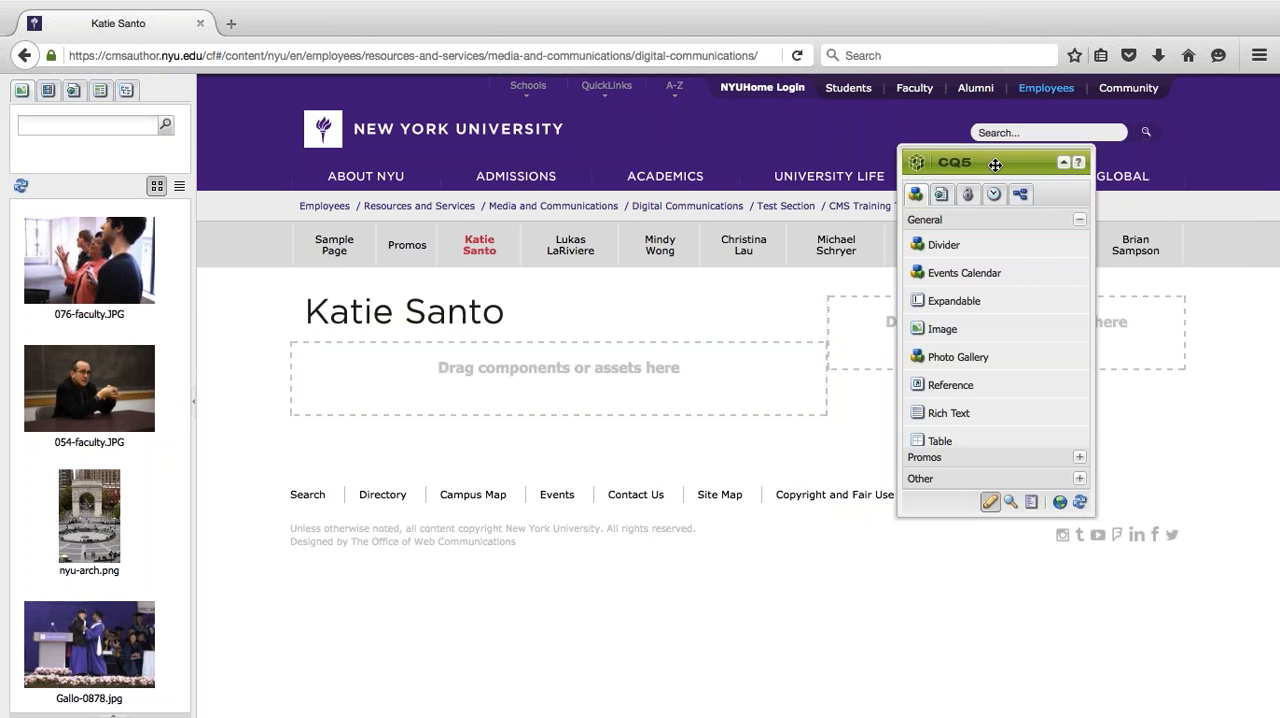
pyautogui.scroll(-2, 977, 261)
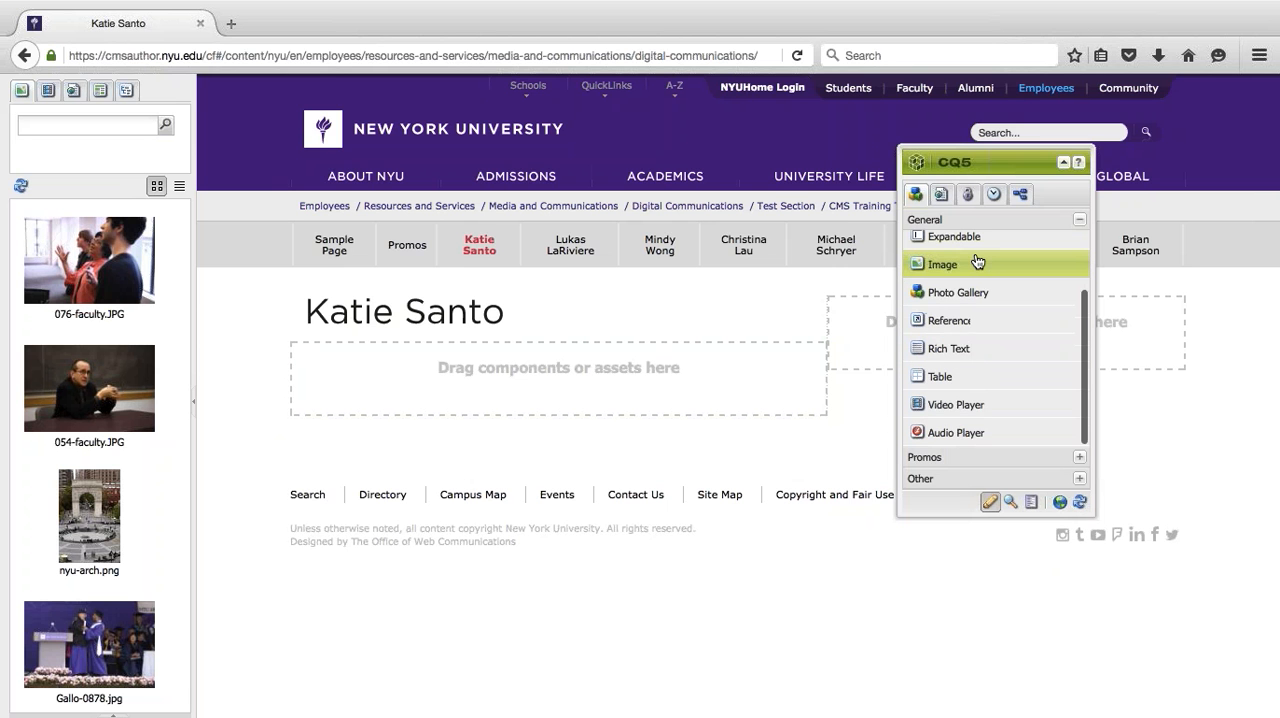
pyautogui.scroll(2, 977, 261)
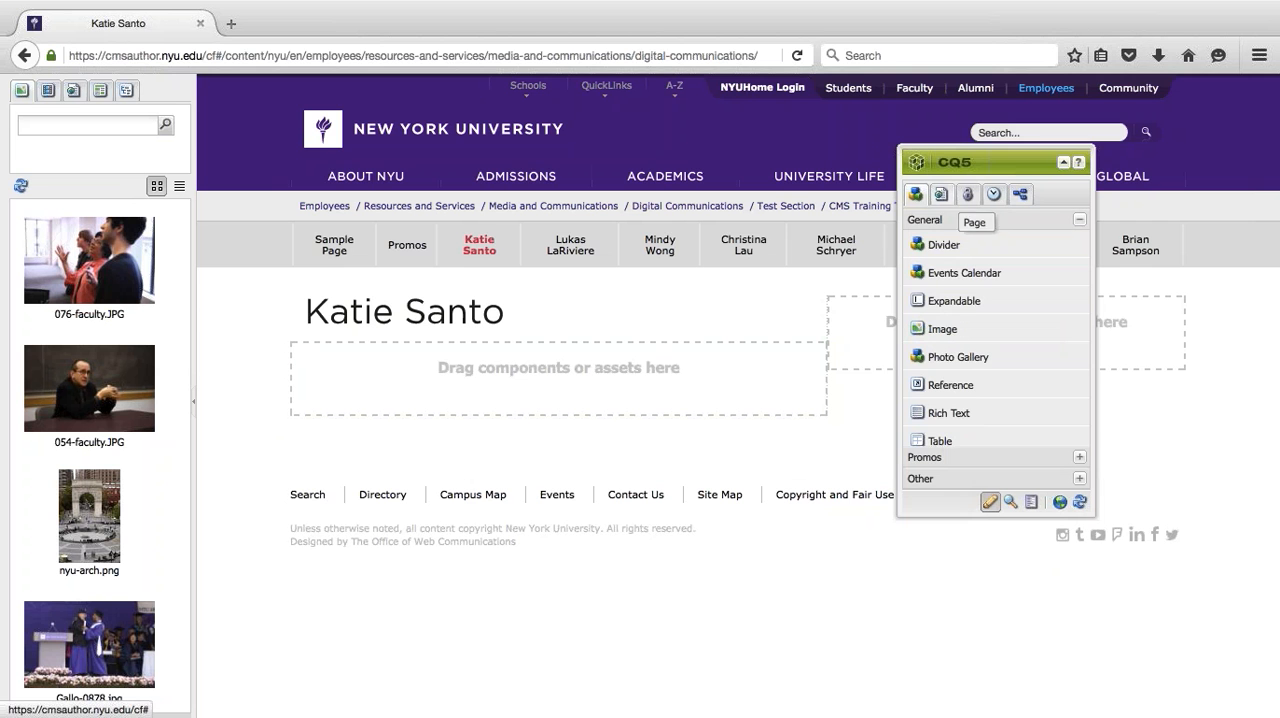
pyautogui.scroll(-2, 977, 265)
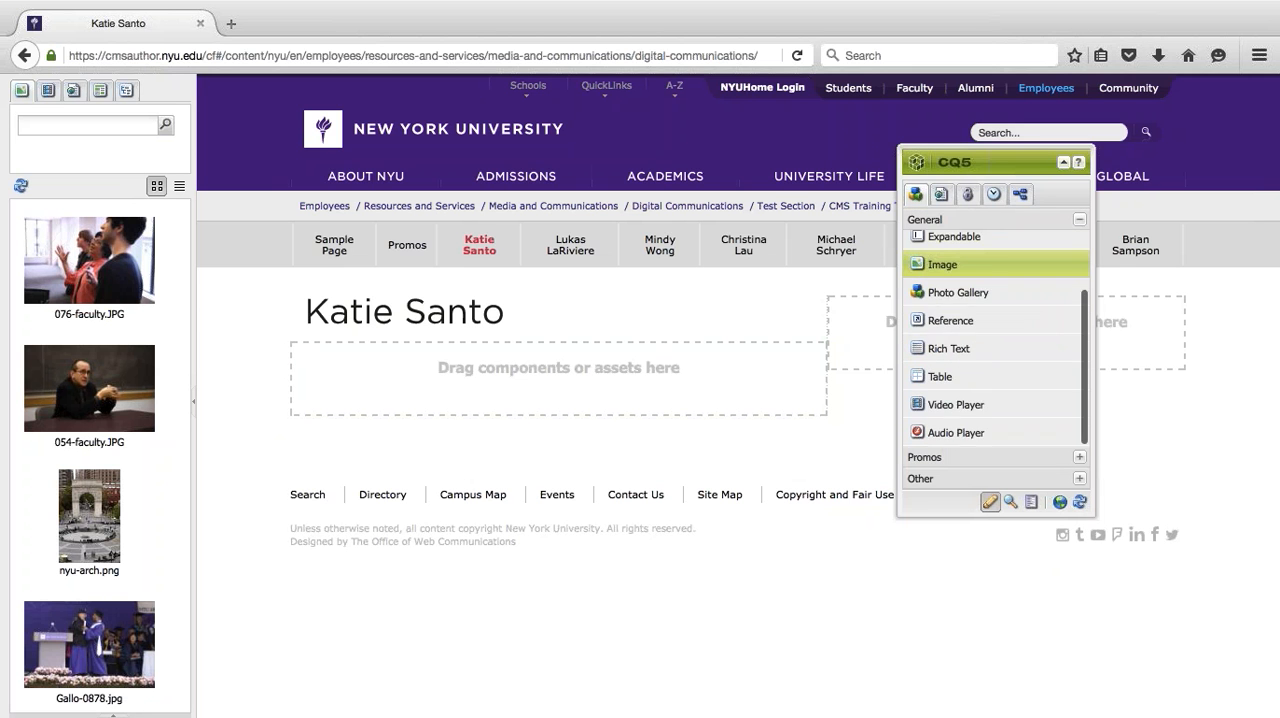
pyautogui.scroll(2, 977, 265)
pyautogui.scroll(-2, 963, 265)
pyautogui.scroll(2, 963, 265)
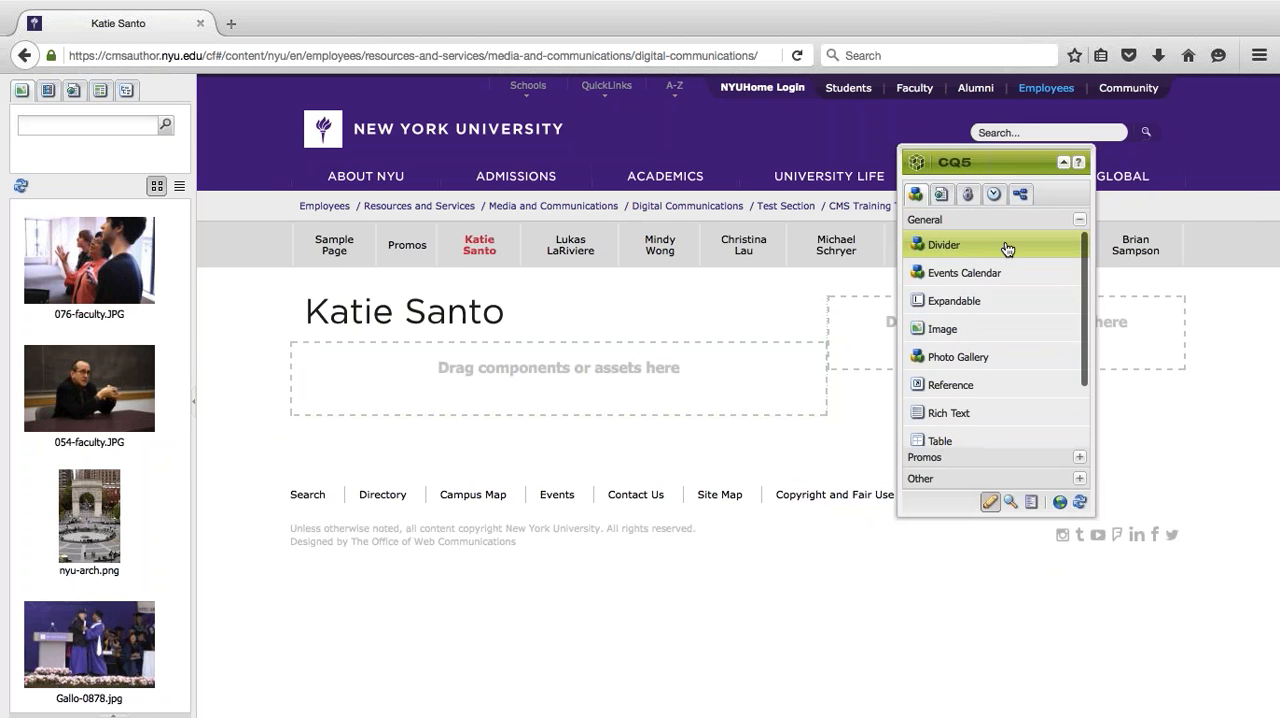
pyautogui.scroll(-2, 941, 249)
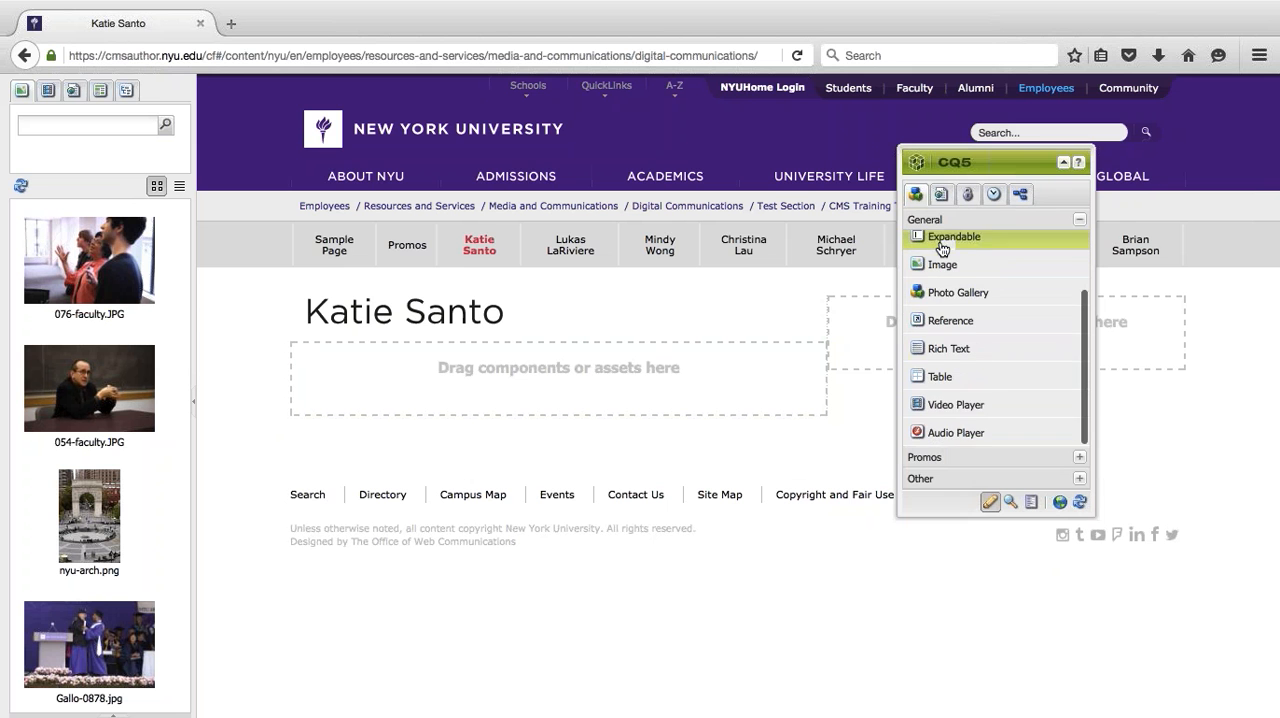
# - Examine the sidekick's page actions, the page's audit log and the version creation options
pyautogui.click(941, 194)
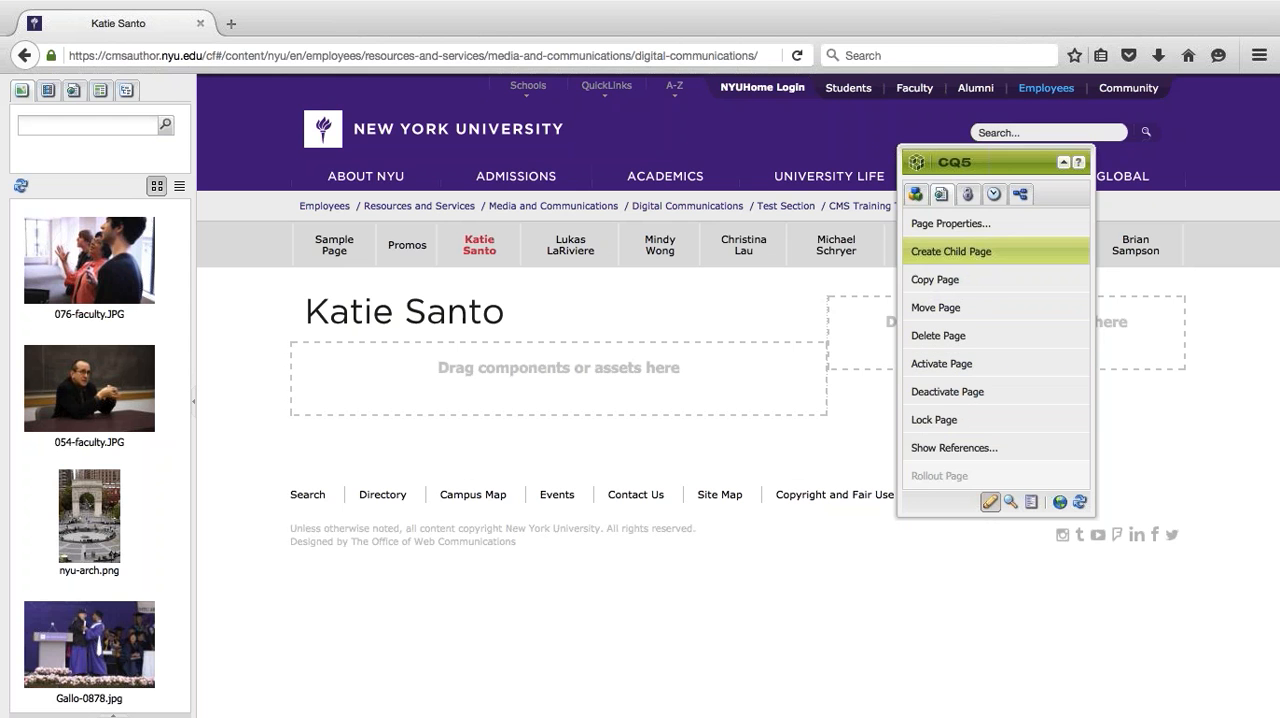
pyautogui.click(993, 195)
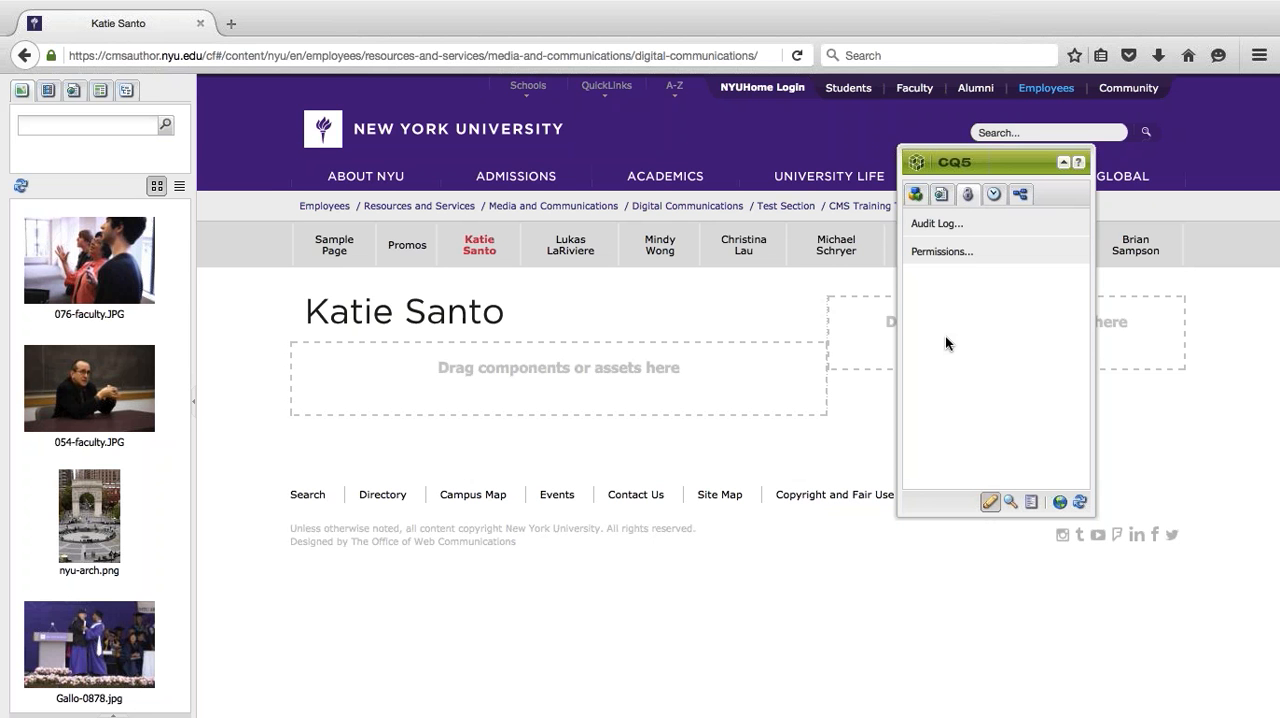
pyautogui.click(942, 229)
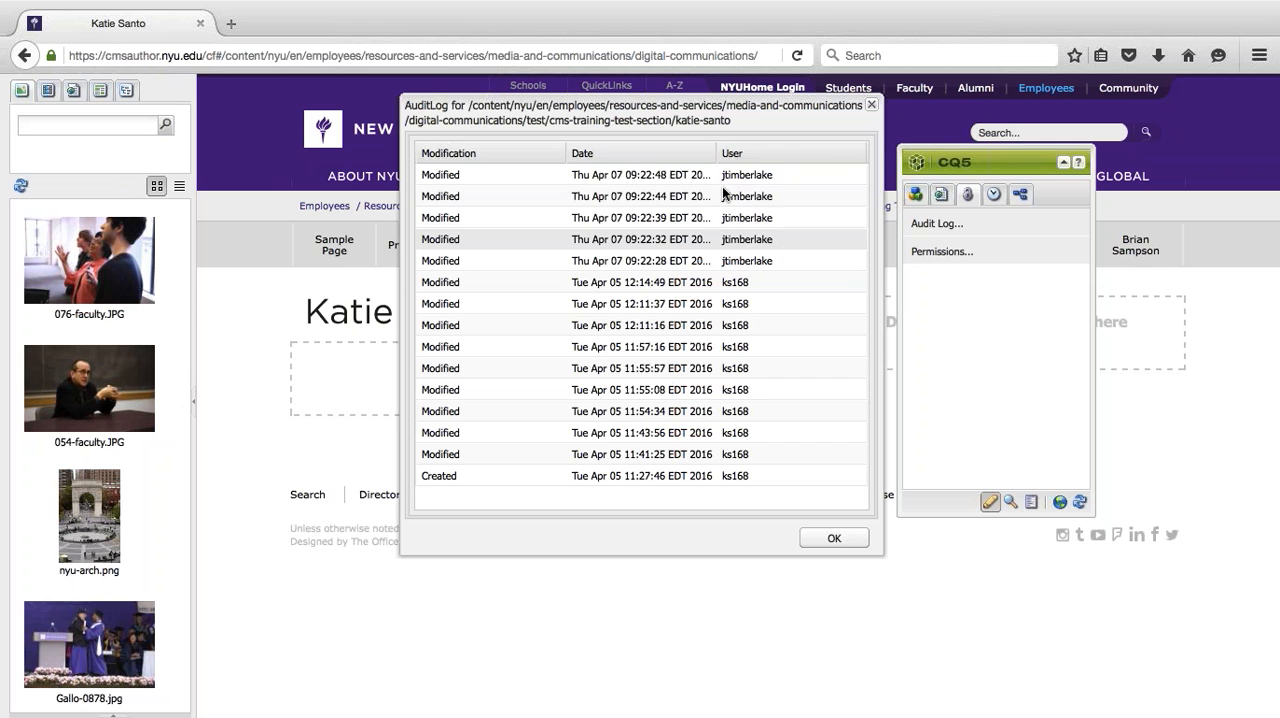
pyautogui.click(830, 537)
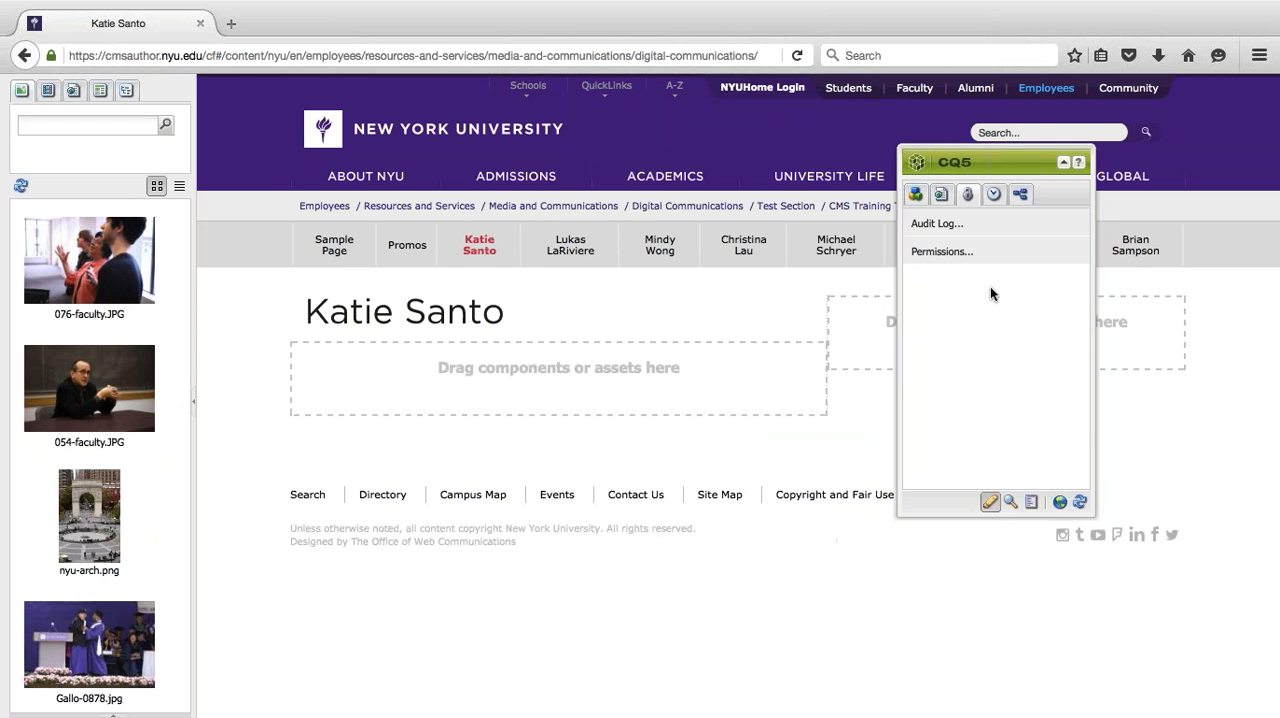
pyautogui.click(990, 198)
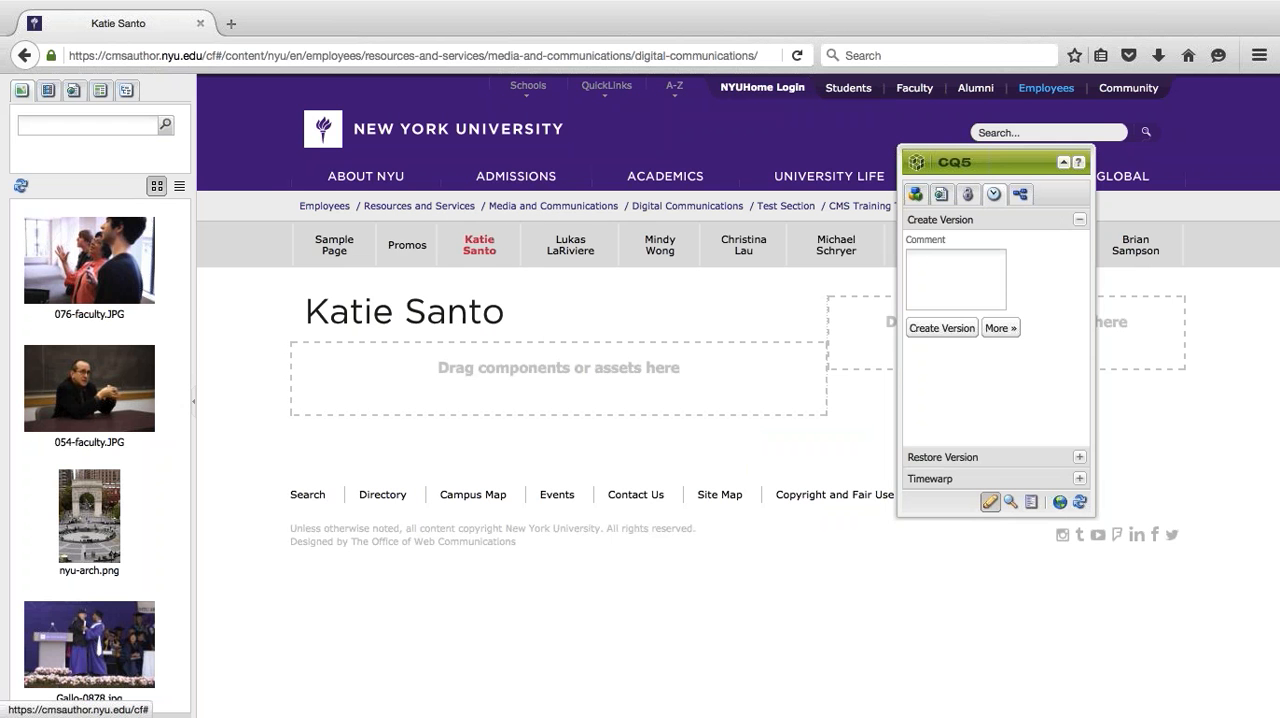
# - Inspect the page's Restore Version options and return to the Create Version options
pyautogui.click(942, 261)
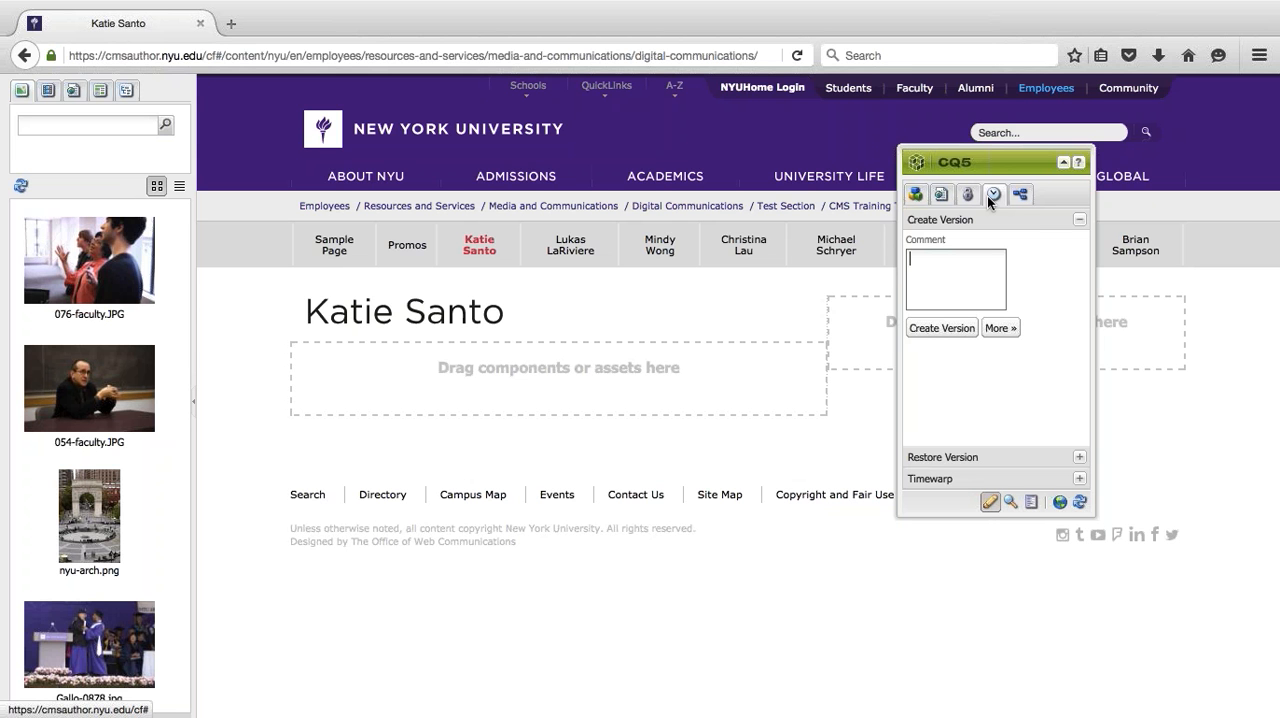
pyautogui.click(929, 458)
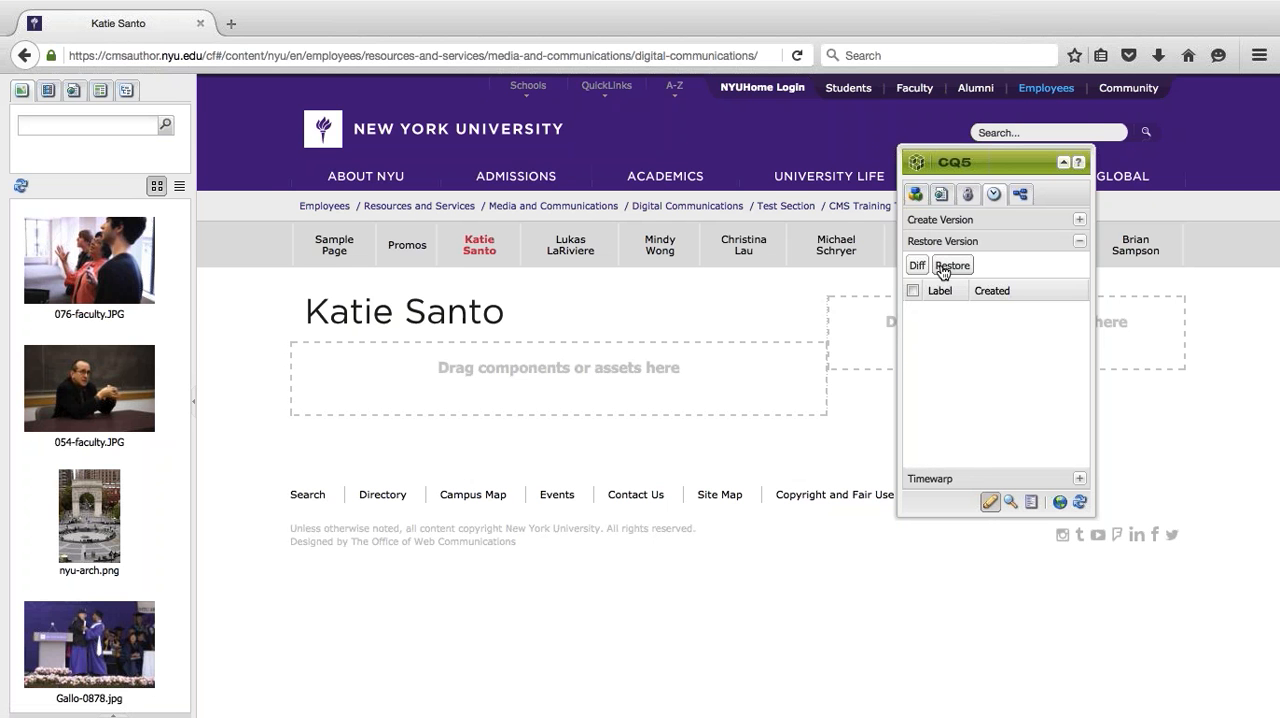
pyautogui.click(938, 226)
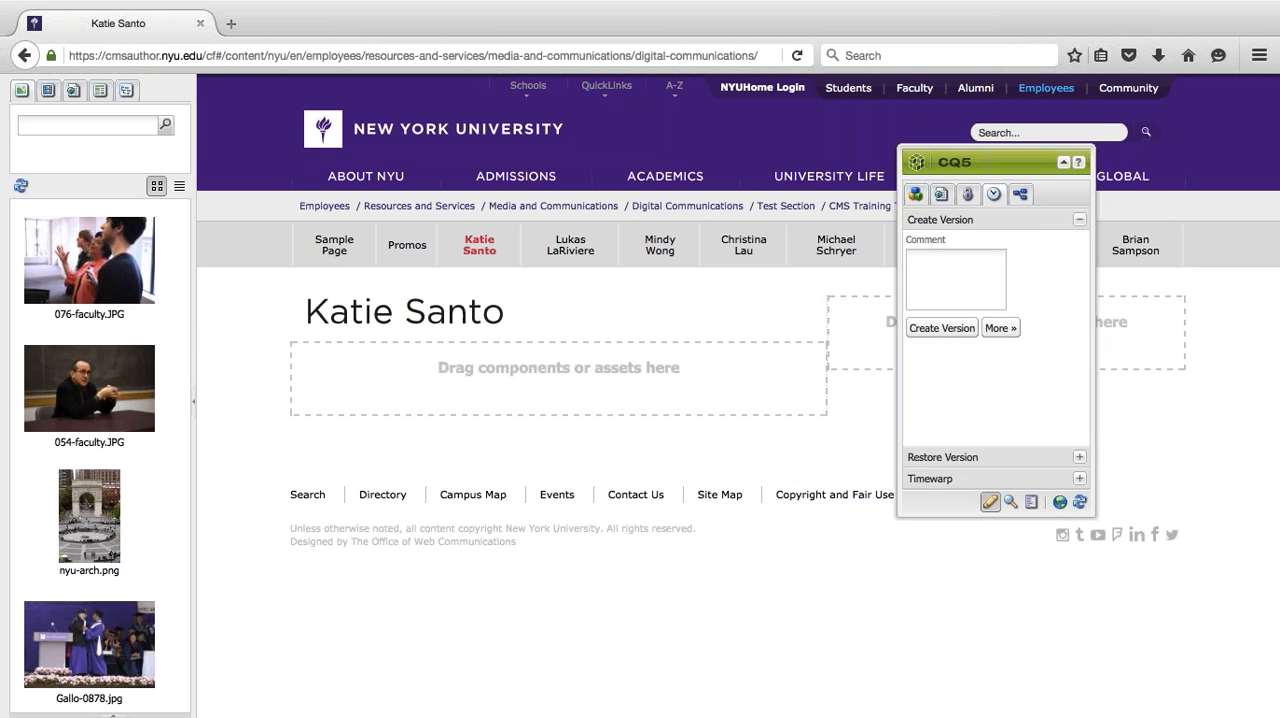
# - Create a version of the page with the comment "this is a version"
pyautogui.click(928, 287)
pyautogui.write('this is a version')
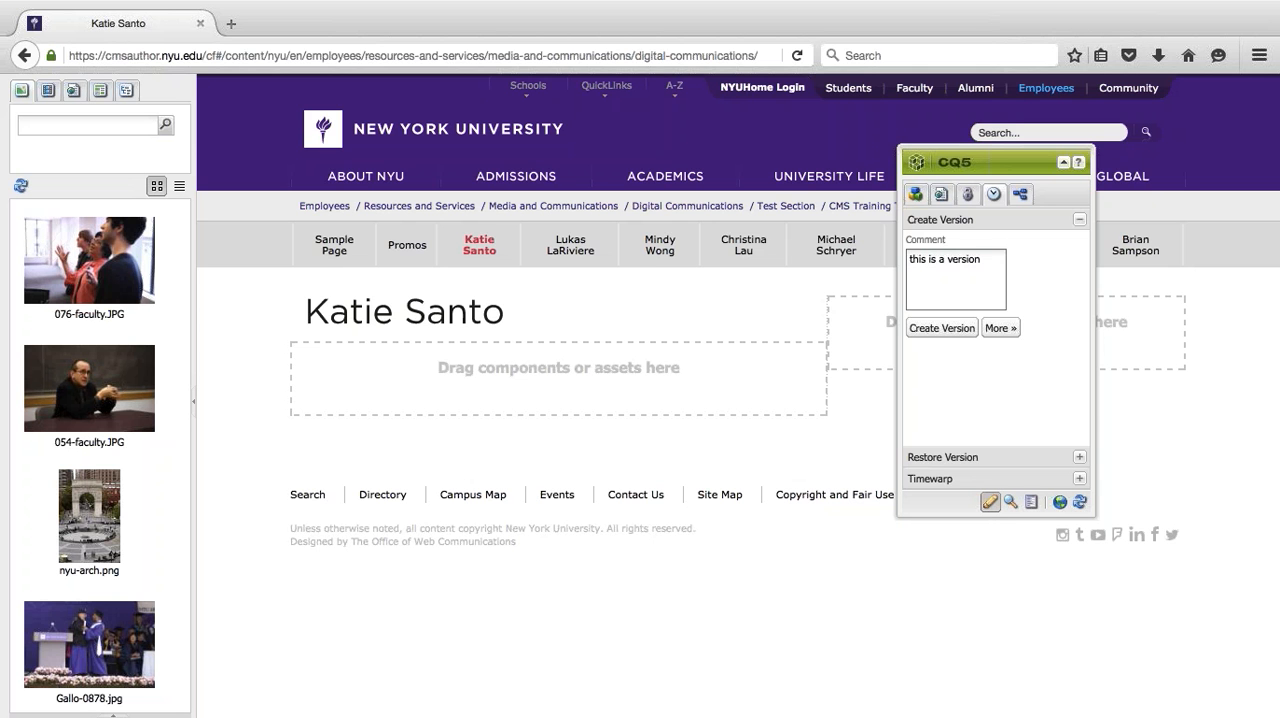
pyautogui.press('Tab')
pyautogui.press('Return')
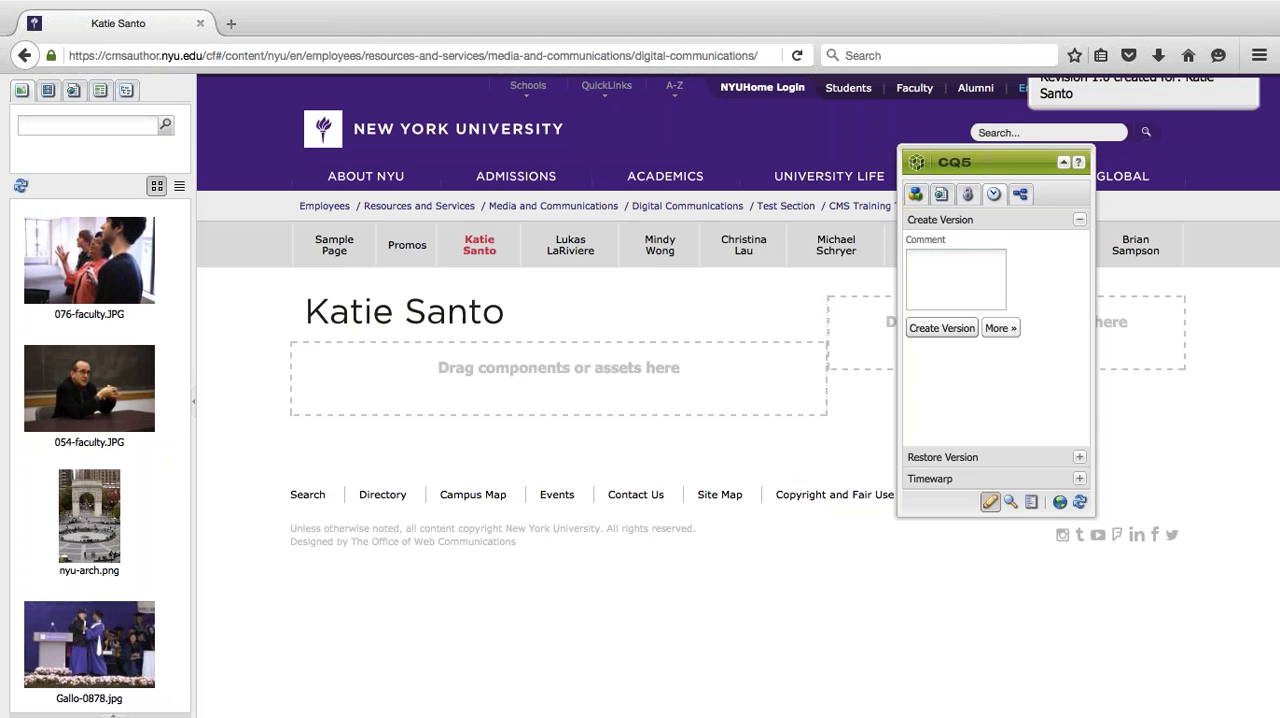
# - Show the page's restorable versions and reload the page from the CQ5 sidekick
pyautogui.click(940, 457)
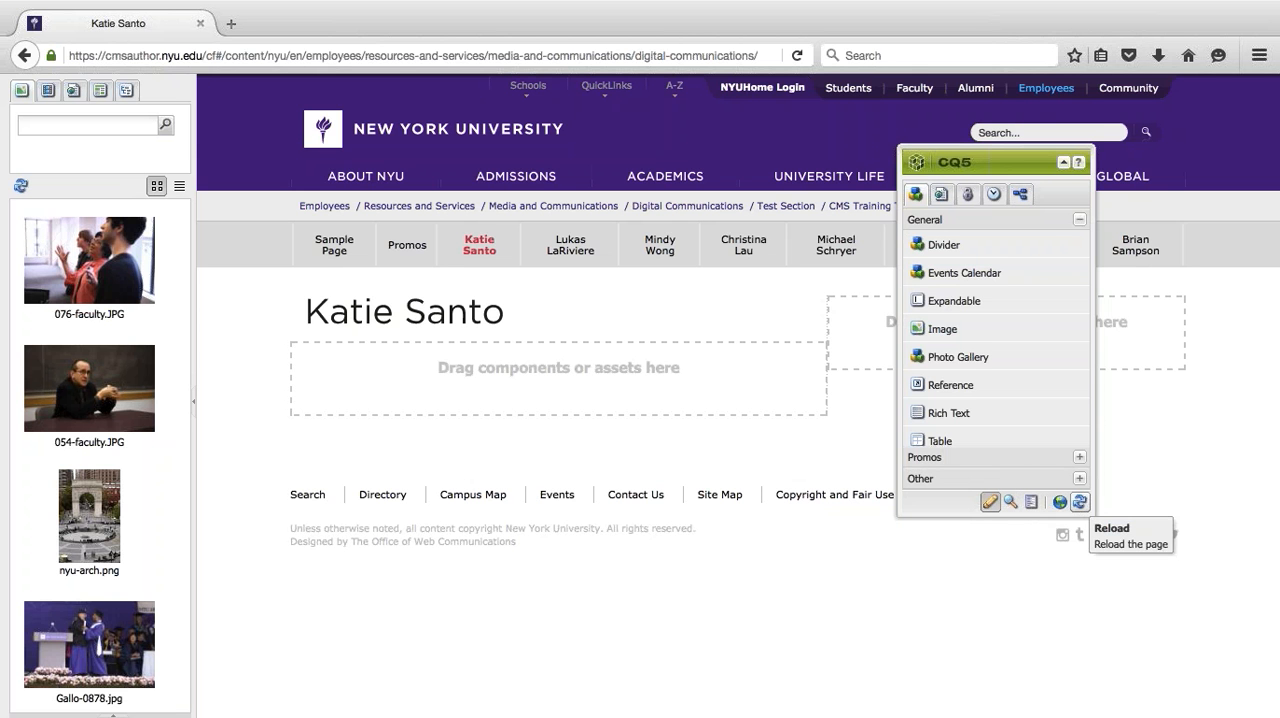
pyautogui.click(1081, 503)
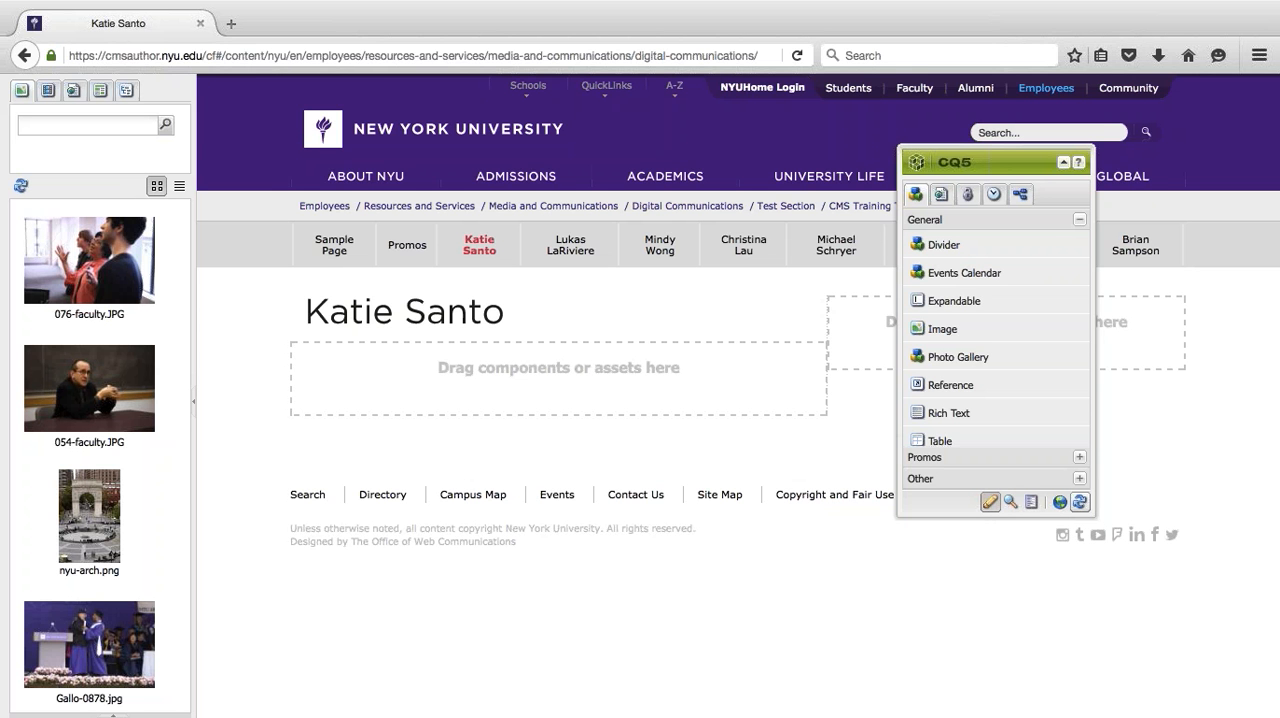
pyautogui.click(1081, 503)
# - Move the CQ5 sidekick up over the page header's search area, collapsing it and expanding it again
pyautogui.moveTo(975, 158); pyautogui.dragTo(987, 128)
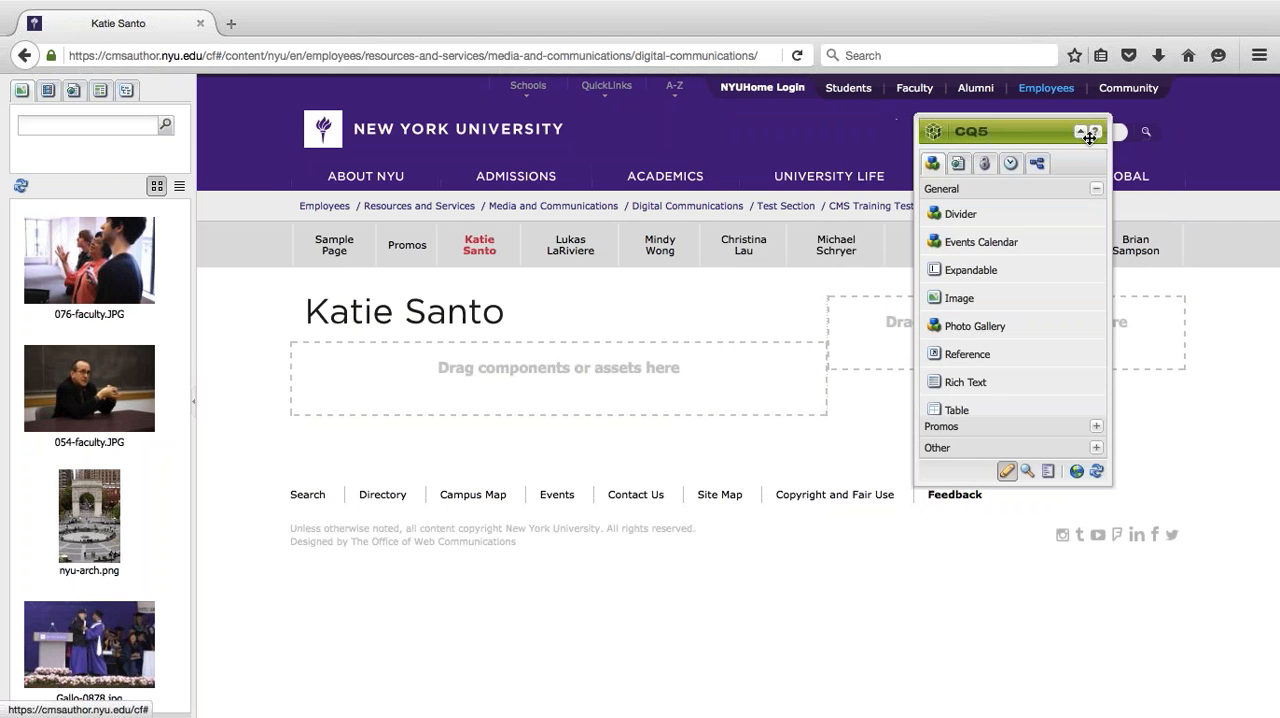
pyautogui.click(1080, 133)
pyautogui.click(1080, 133)
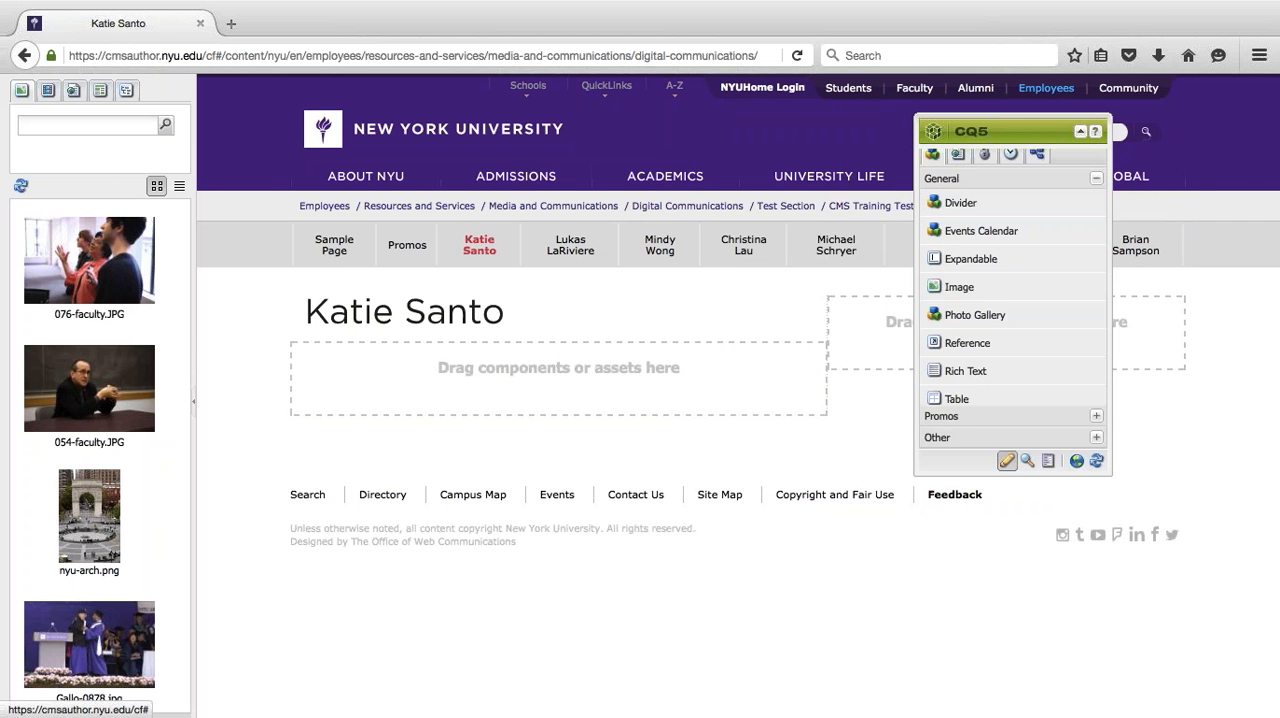
pyautogui.moveTo(1016, 131); pyautogui.dragTo(1155, 127)
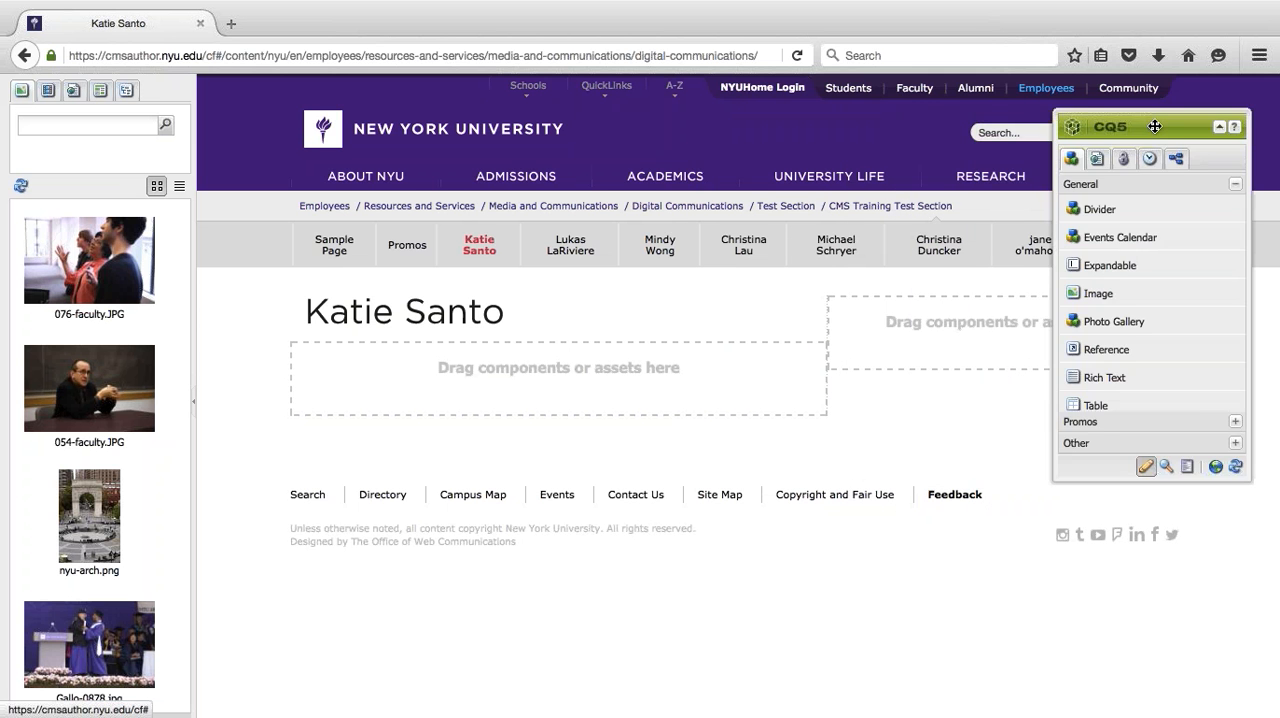
pyautogui.click(1219, 131)
pyautogui.moveTo(1173, 125); pyautogui.dragTo(1064, 119)
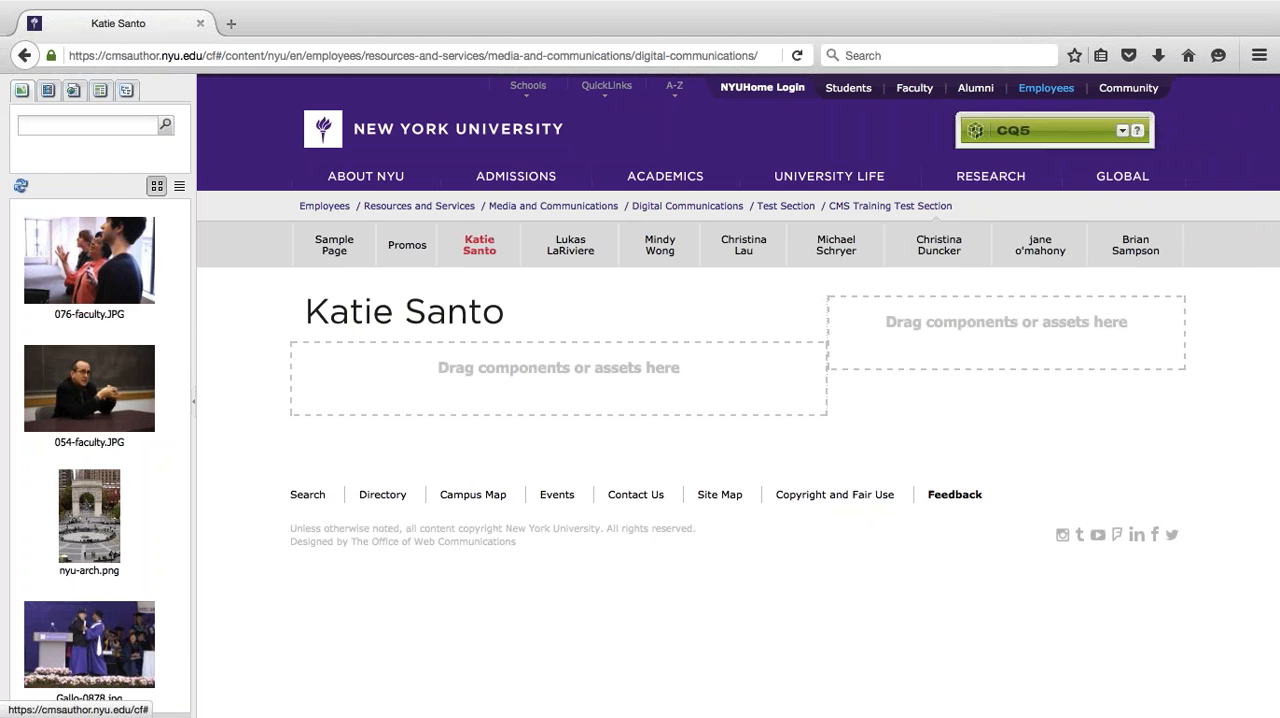
pyautogui.moveTo(1109, 134); pyautogui.dragTo(1160, 136)
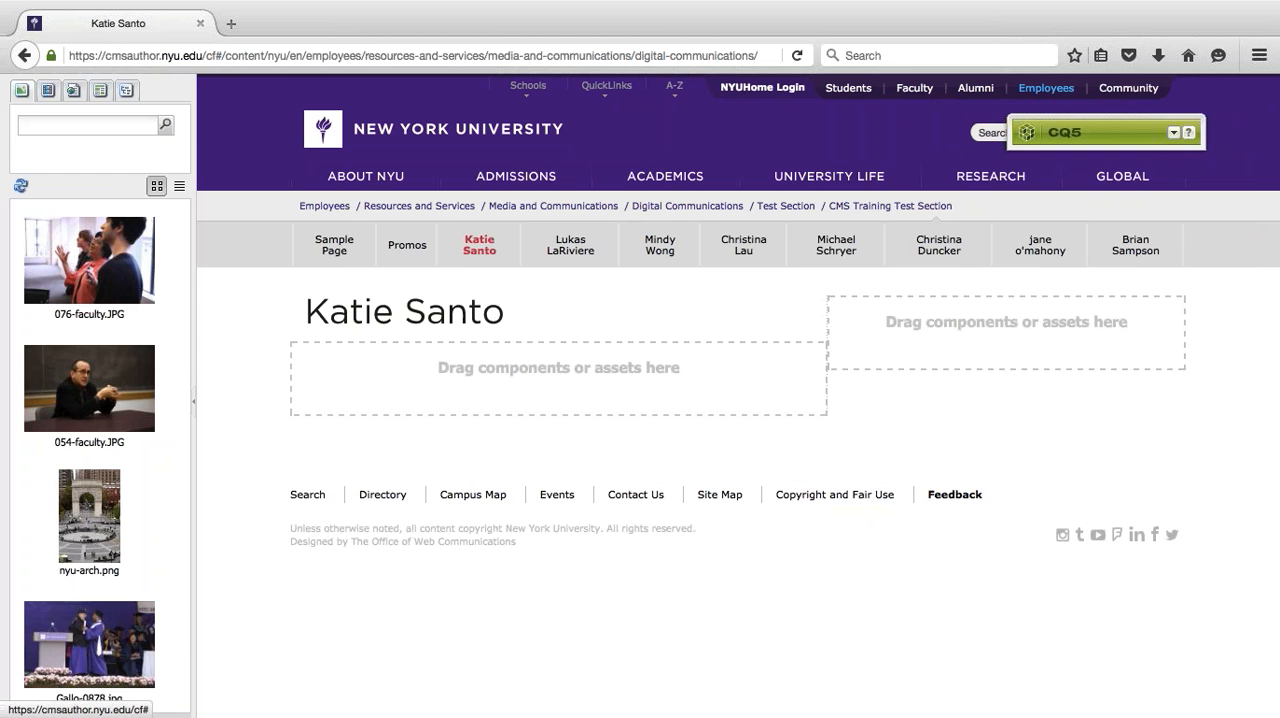
pyautogui.click(1174, 134)
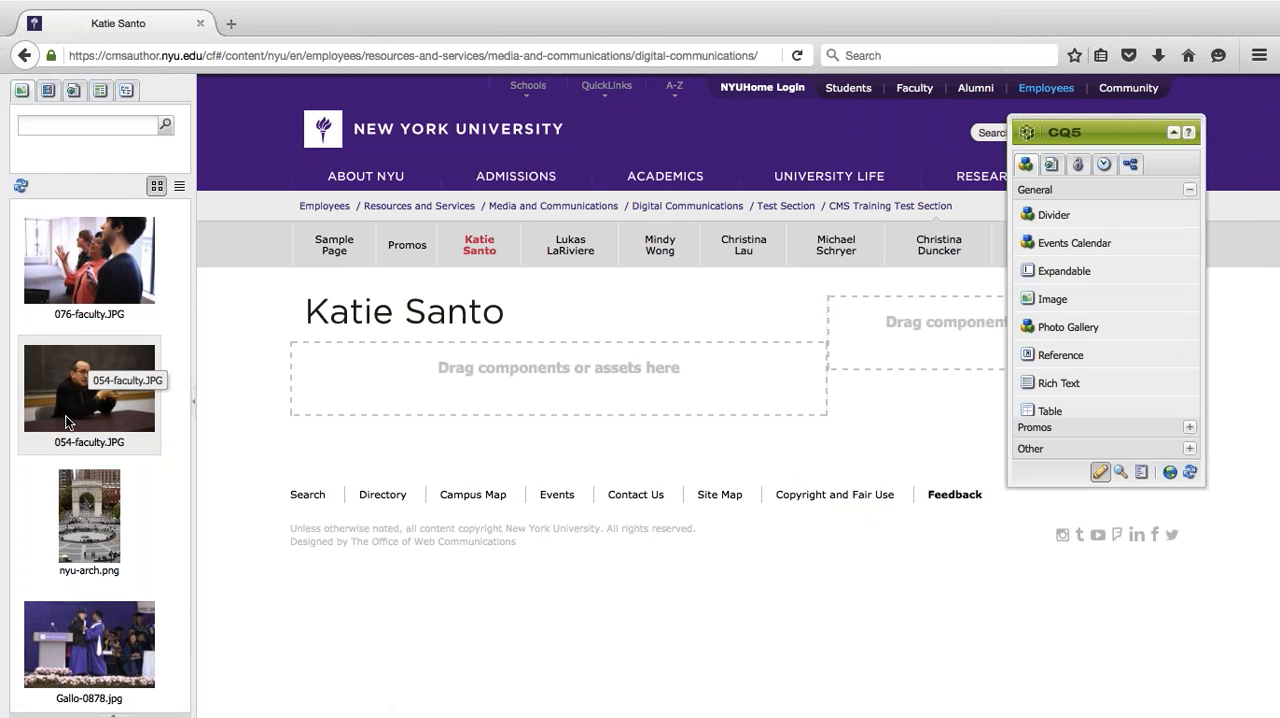
# - Look through the thumbnails of the available image assets in the content finder
pyautogui.scroll(-3, 90, 310)
pyautogui.scroll(3, 90, 305)
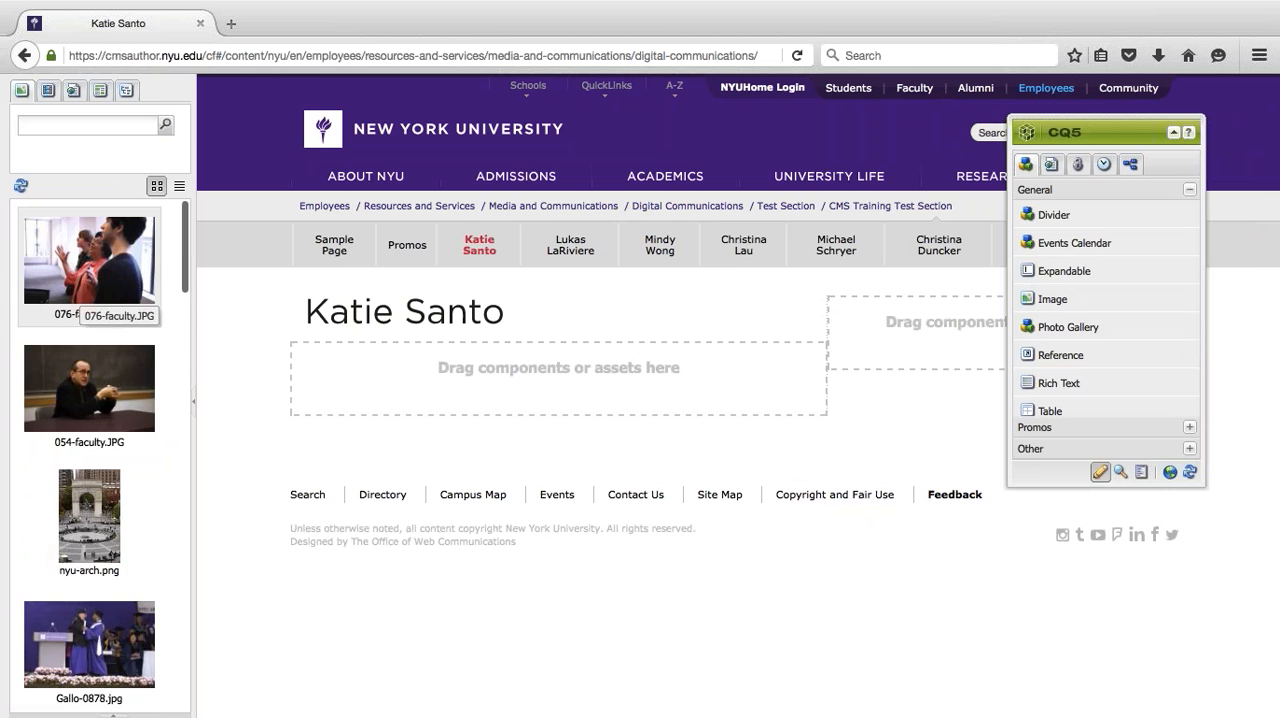
pyautogui.scroll(-10, 80, 305)
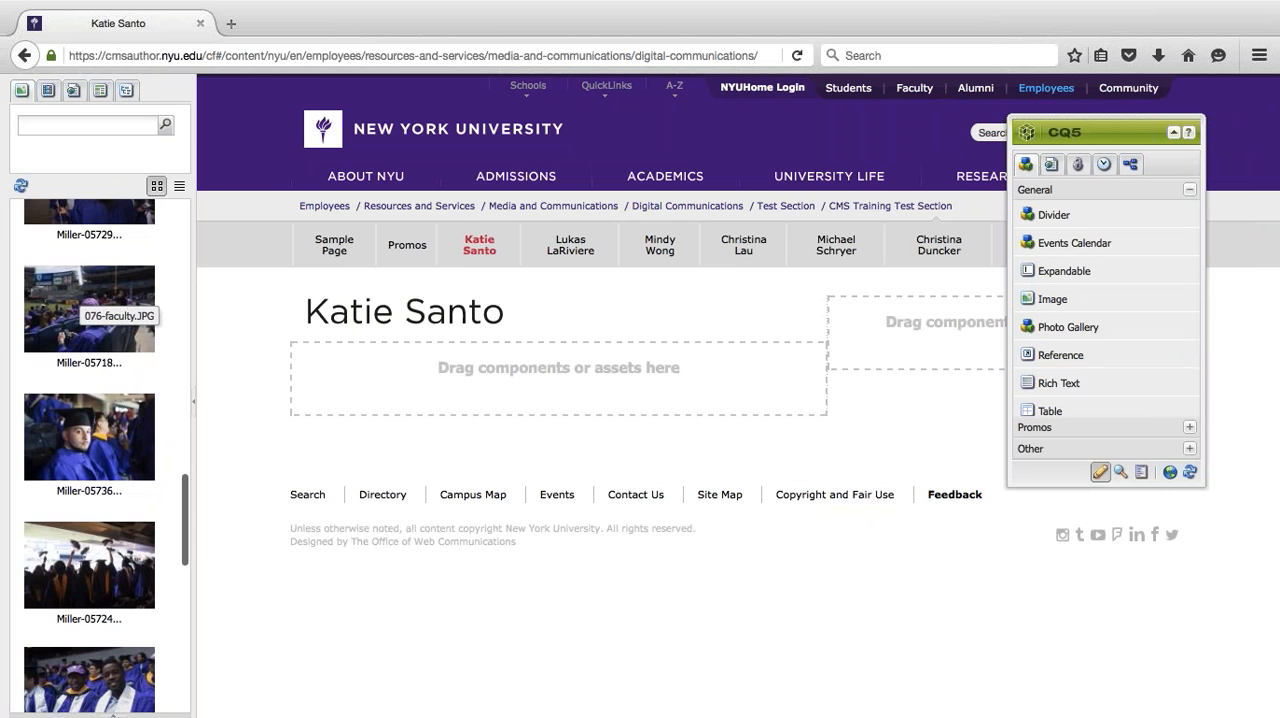
pyautogui.scroll(10, 57, 288)
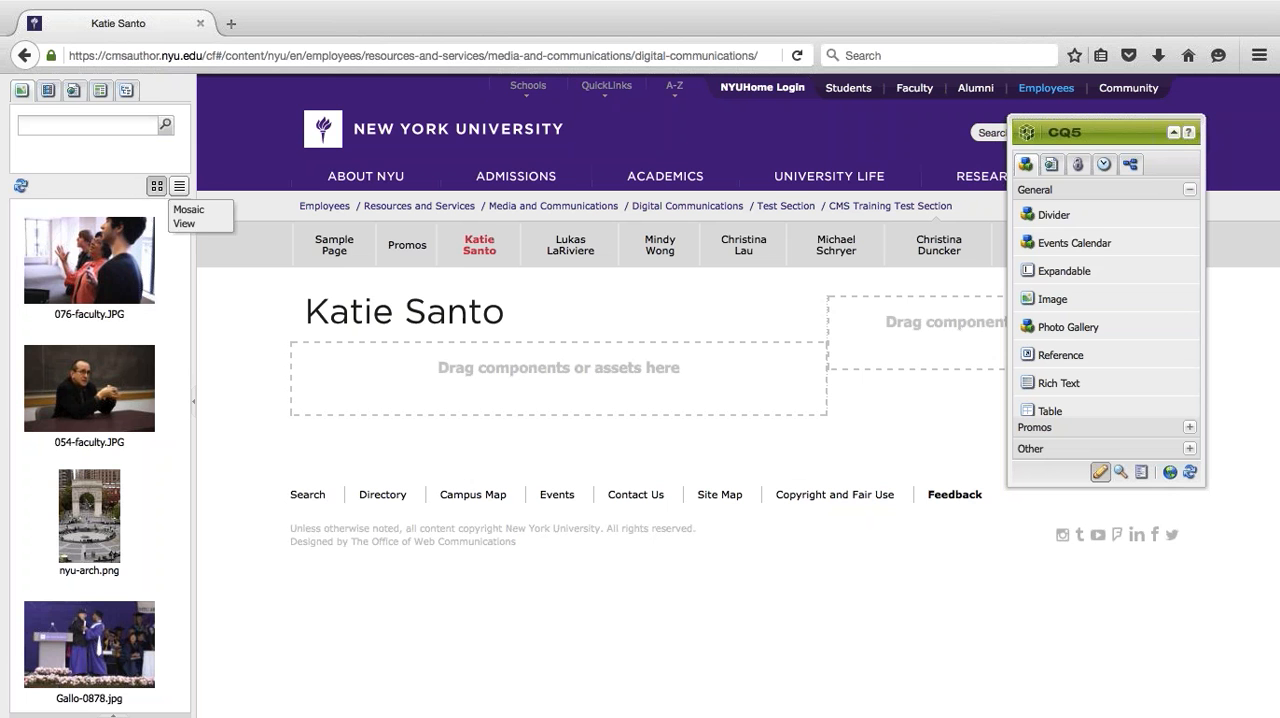
# - Switch the image assets to list view and try to place nyu-arch.png in the page's main content area
pyautogui.click(178, 189)
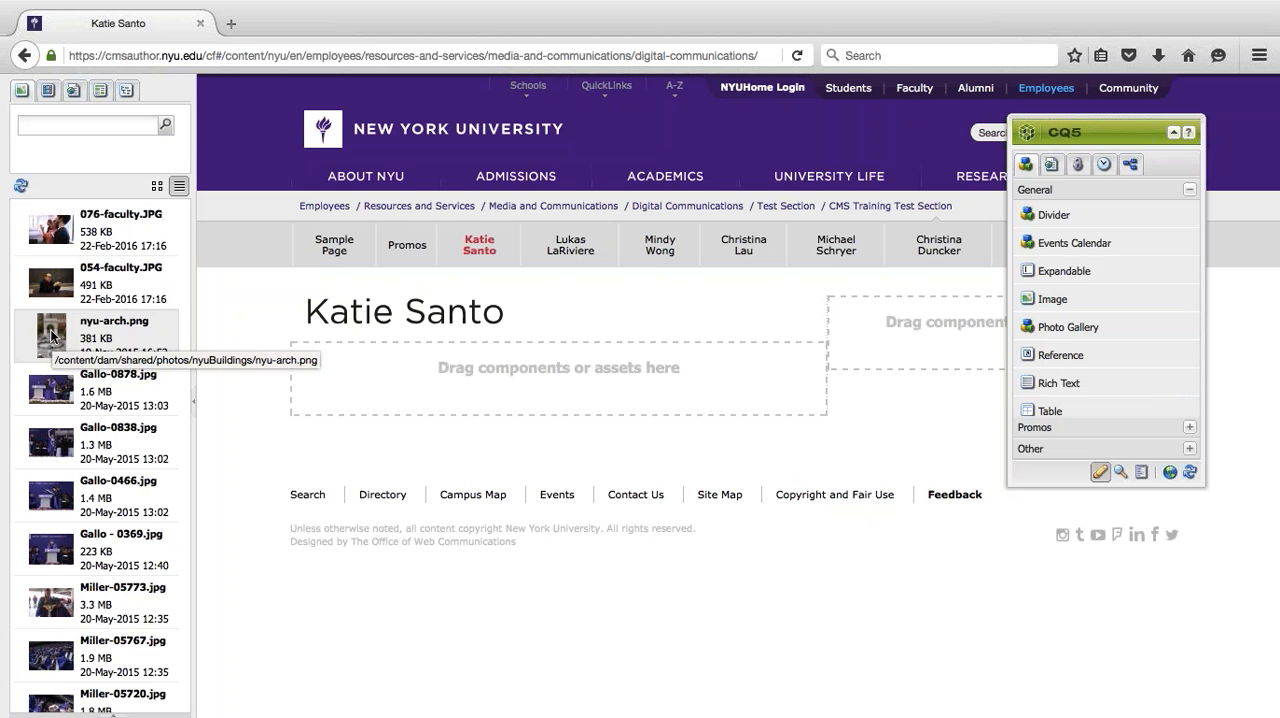
pyautogui.moveTo(52, 335); pyautogui.dragTo(566, 346)
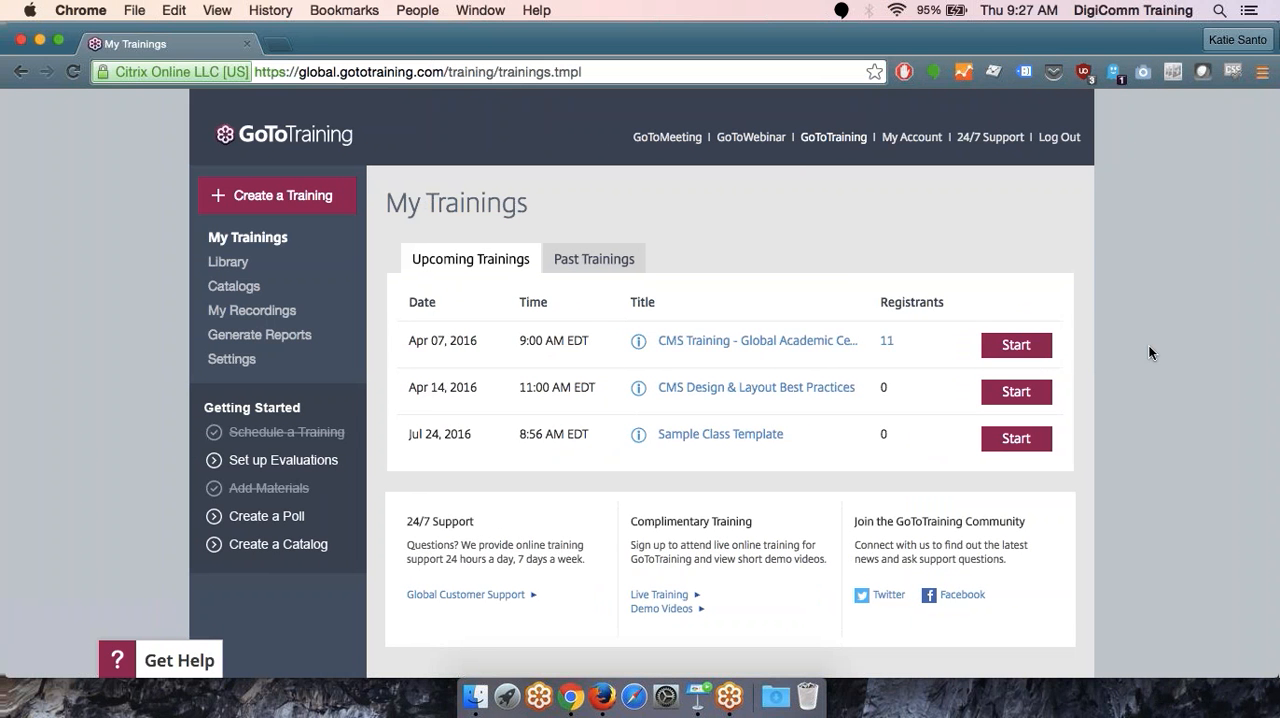
pyautogui.hscroll(-3, 1133, 136)
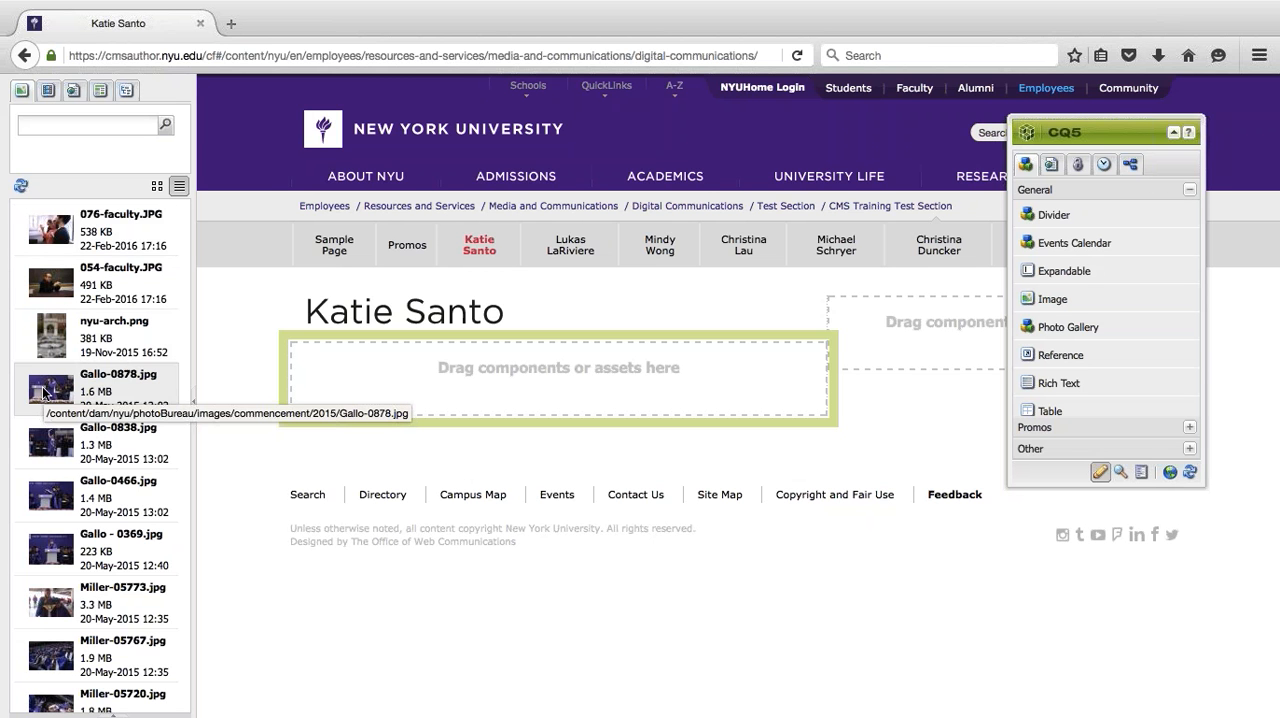
# - Return the image assets to mosaic view and search them for "bobcat"
pyautogui.click(157, 186)
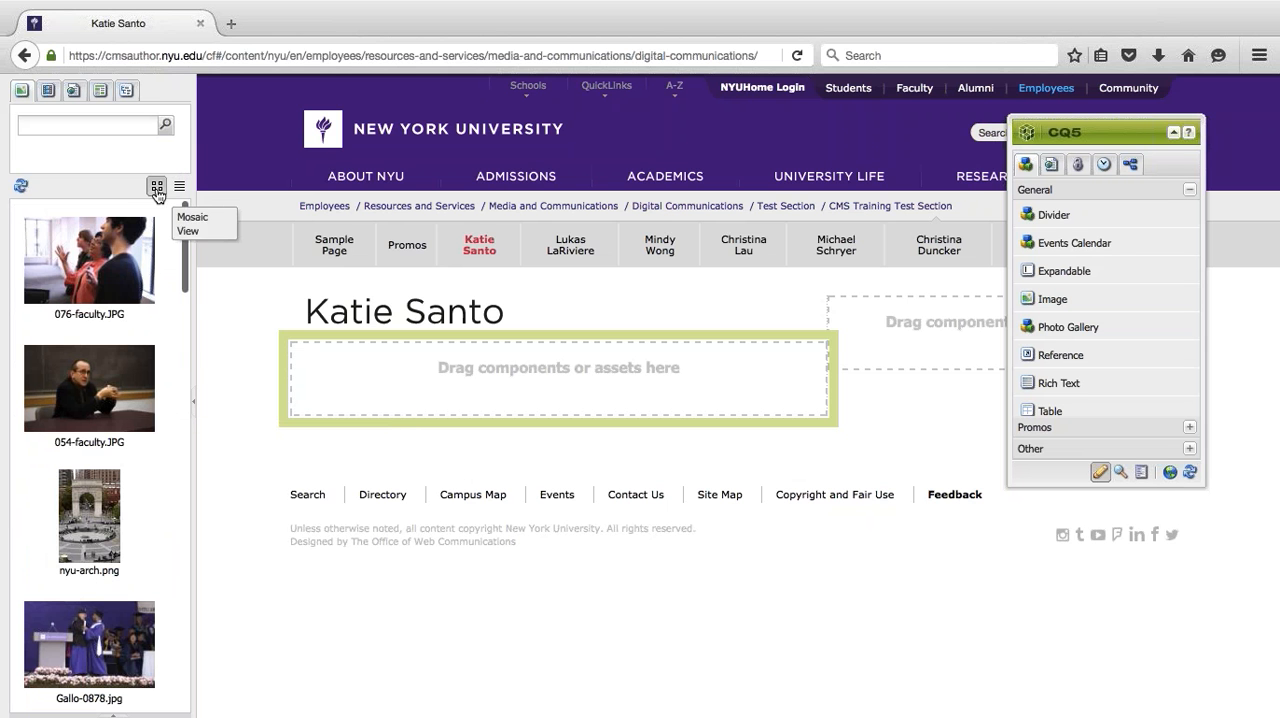
pyautogui.click(25, 125)
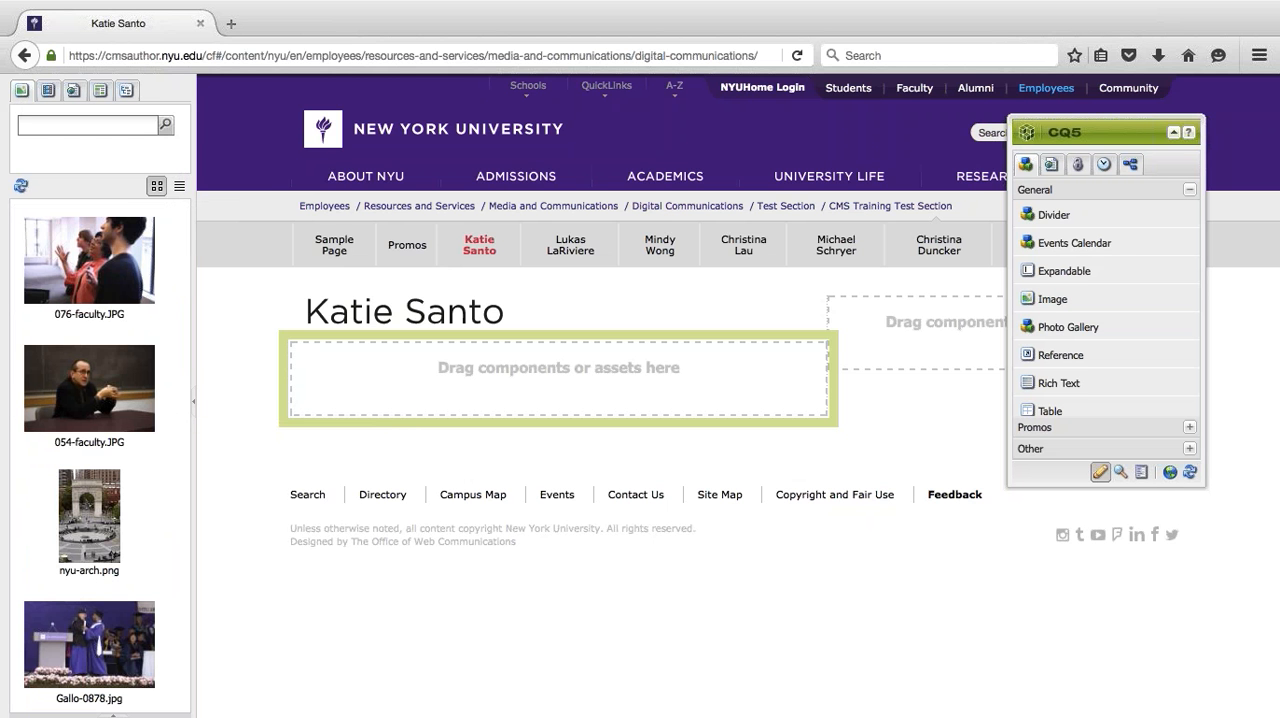
pyautogui.write('bobcat')
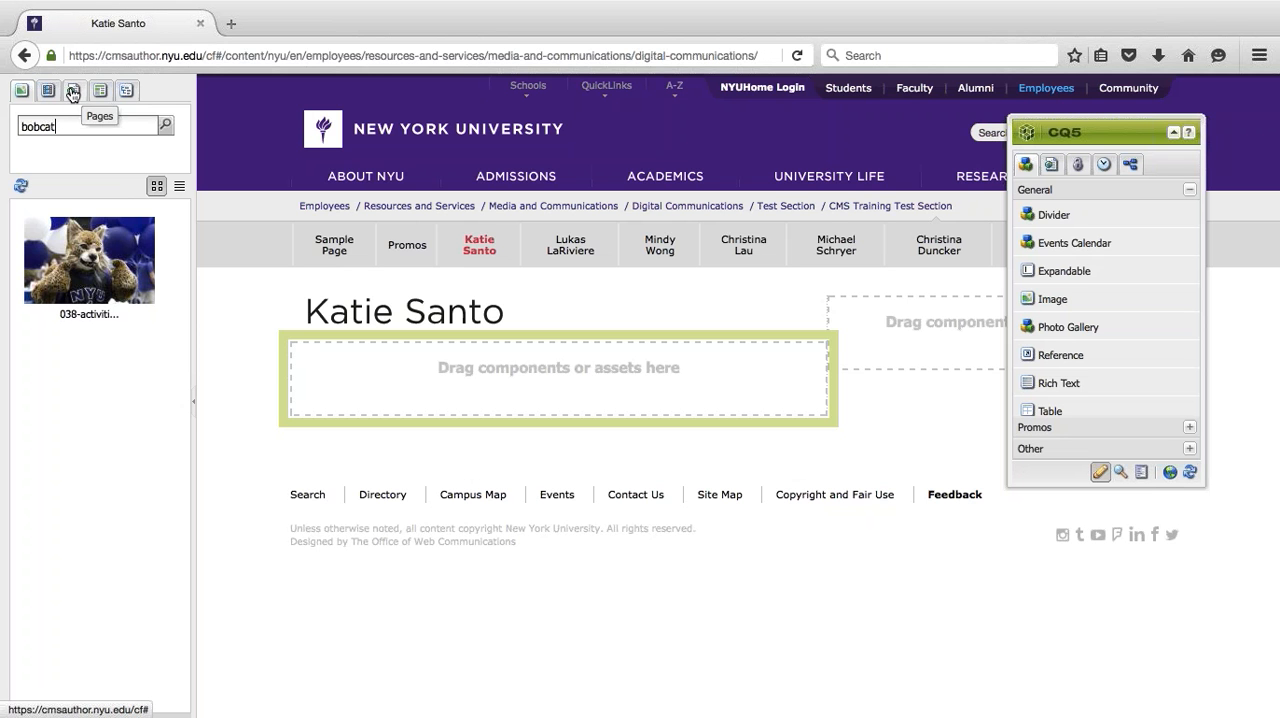
# - Browse the shared, nyu and photoBureau folders under Digital Assets, and collapse the folder tree again
pyautogui.click(128, 92)
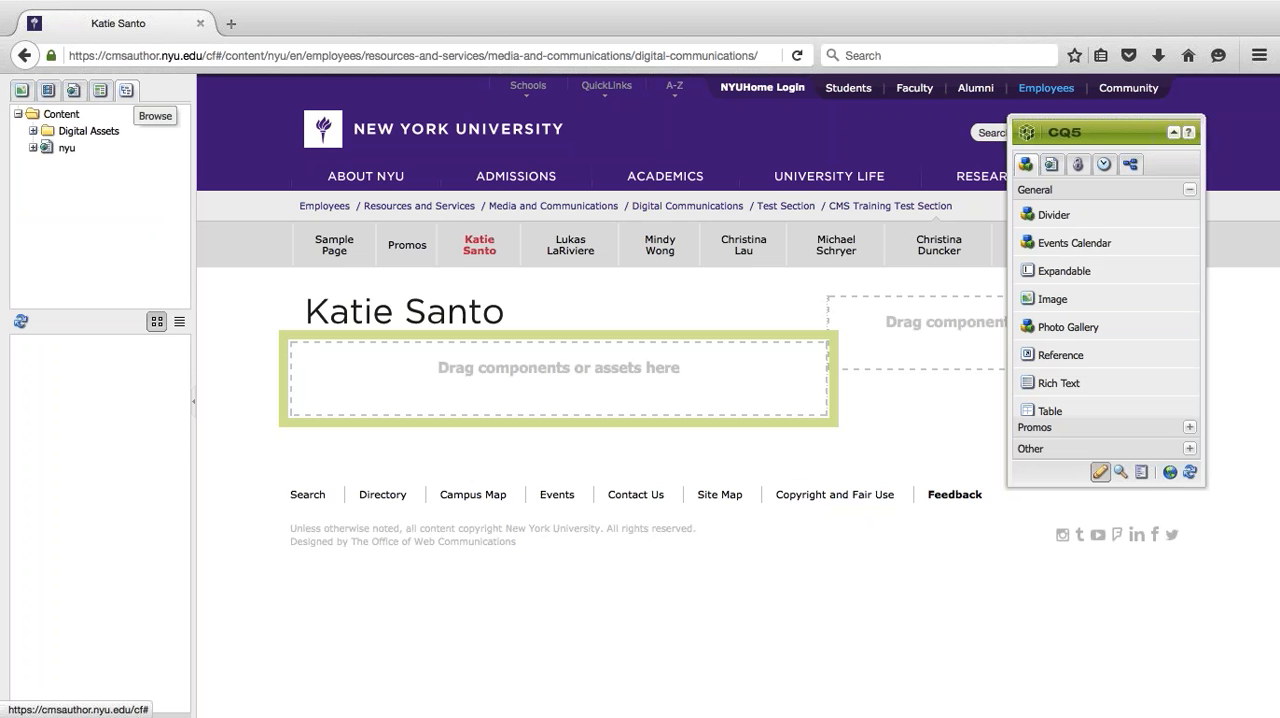
pyautogui.click(33, 131)
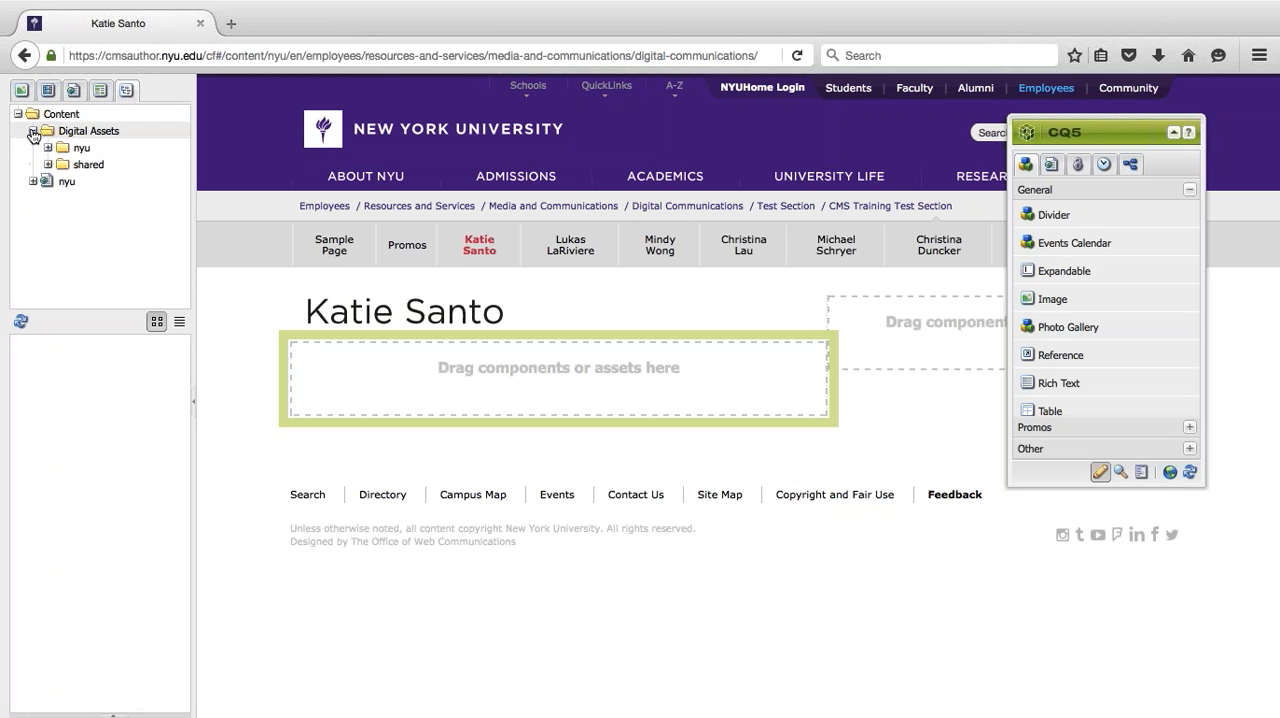
pyautogui.click(88, 164)
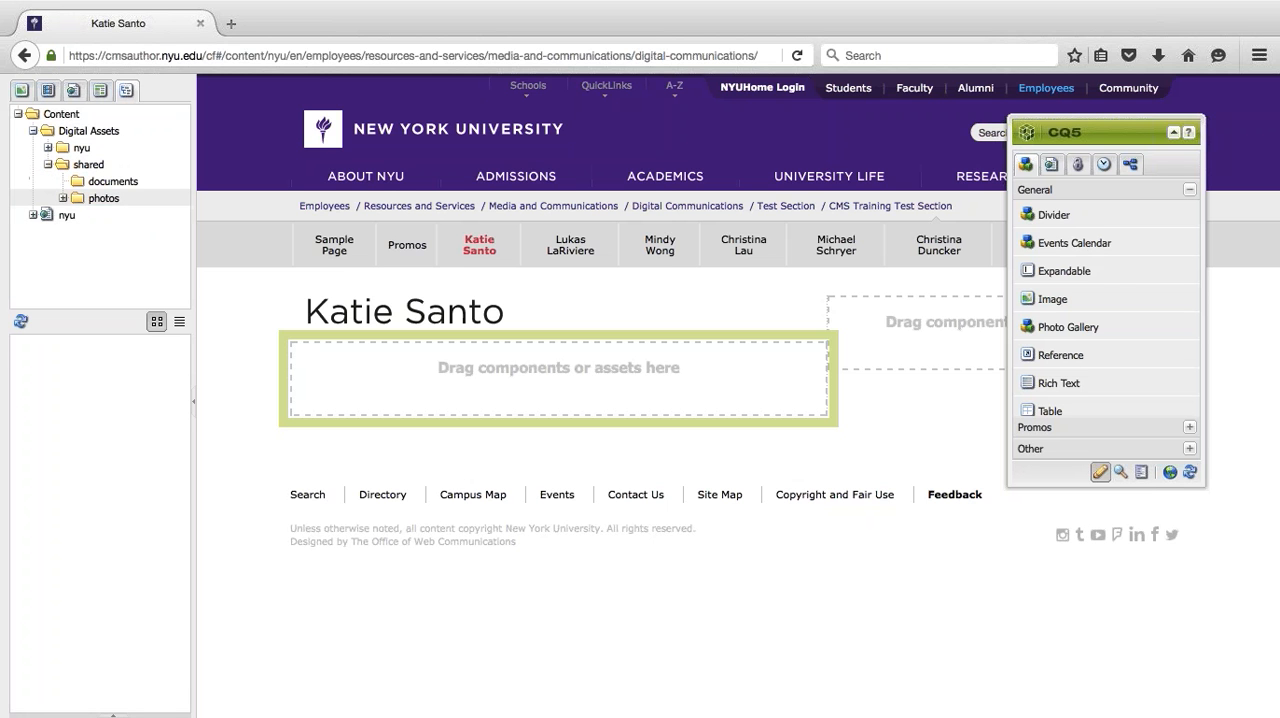
pyautogui.click(48, 147)
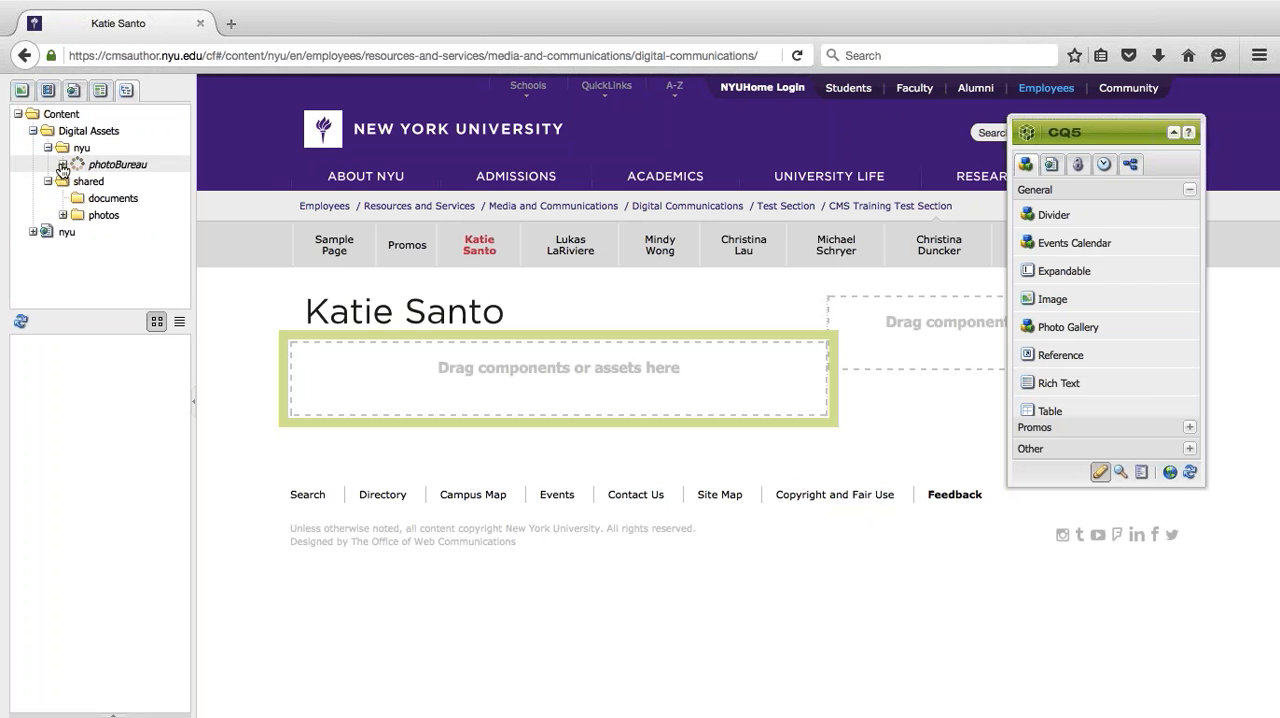
pyautogui.click(62, 165)
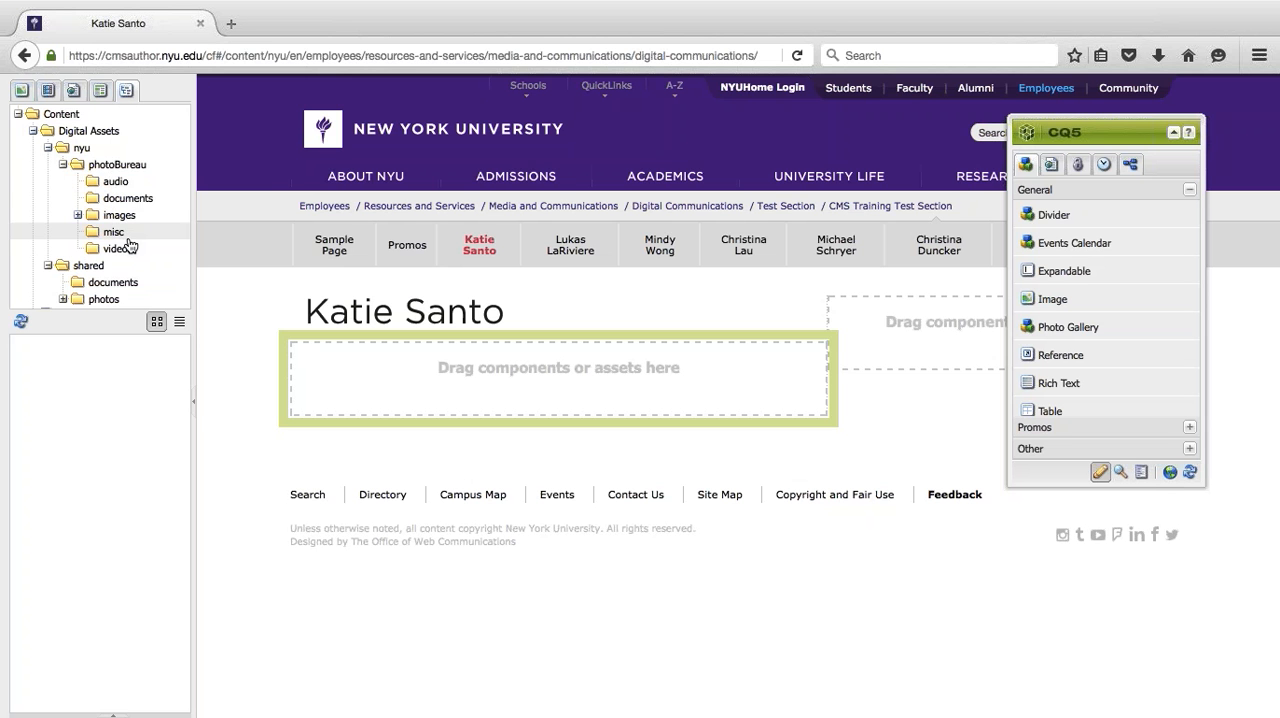
pyautogui.click(63, 164)
pyautogui.click(47, 147)
pyautogui.click(33, 131)
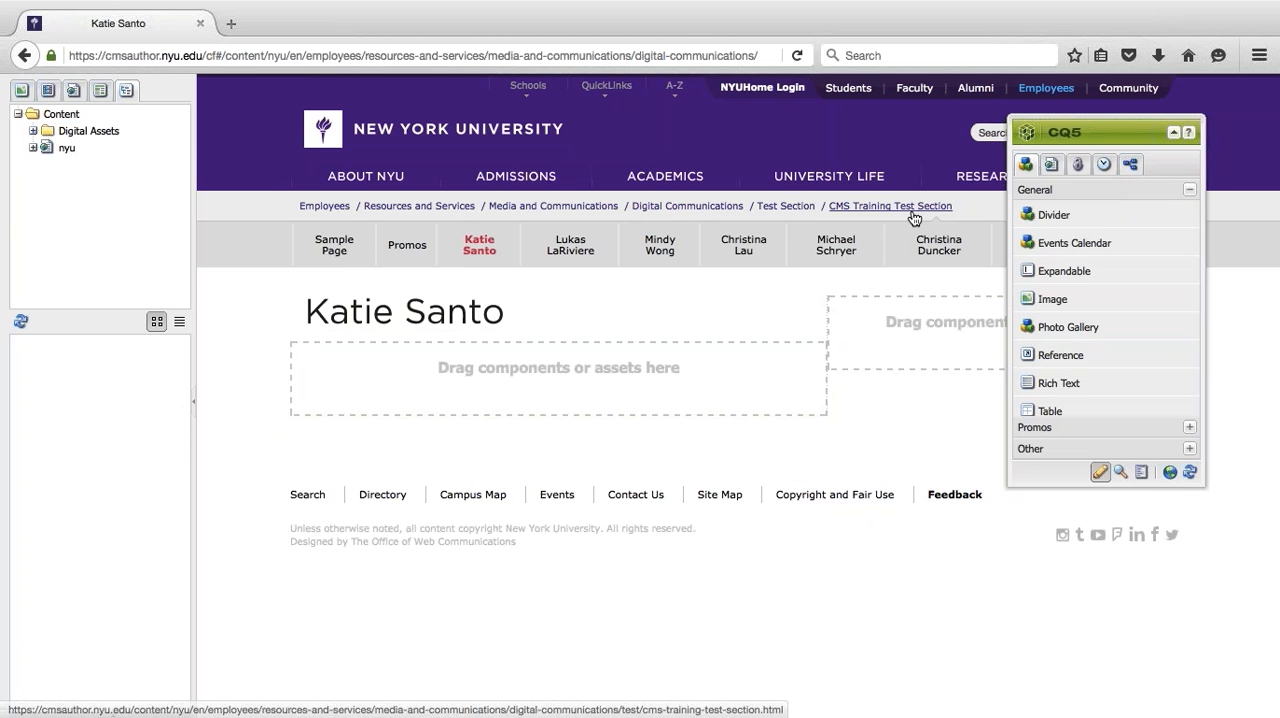
# - Open the Promos page and review its promo components, moving the CQ5 sidekick off the side column
pyautogui.click(404, 248)
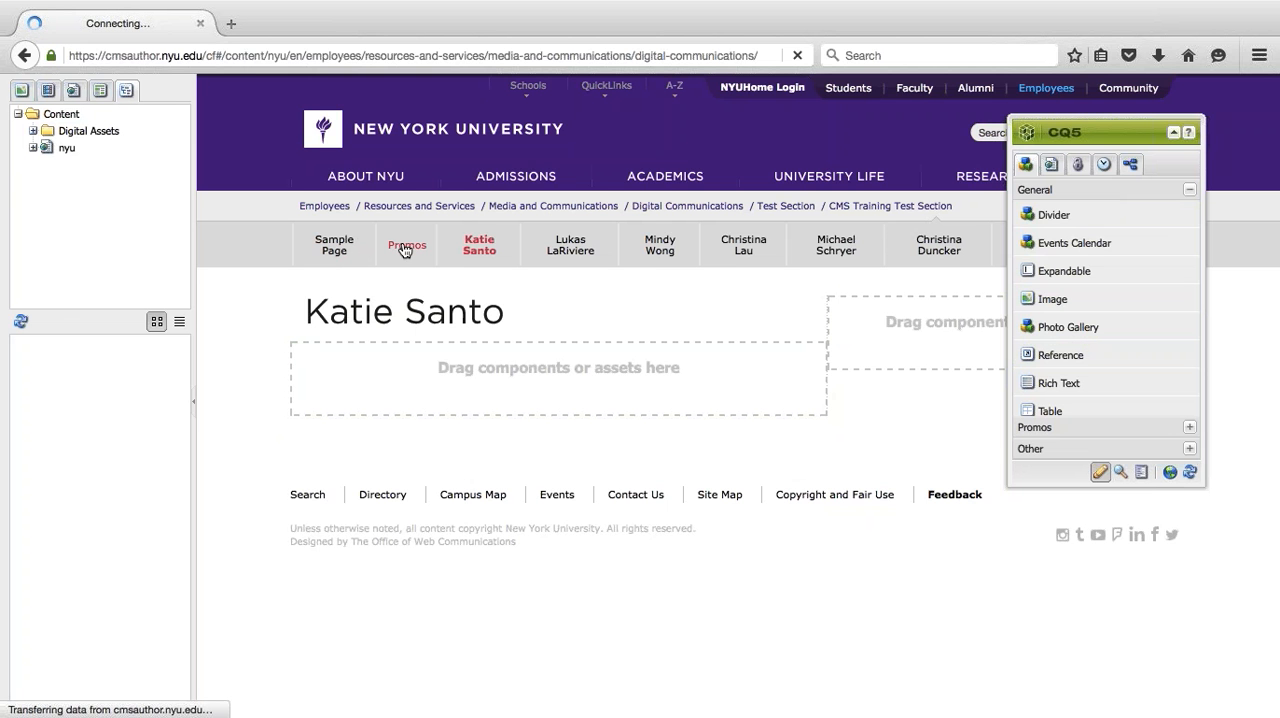
pyautogui.moveTo(1108, 136); pyautogui.dragTo(414, 189)
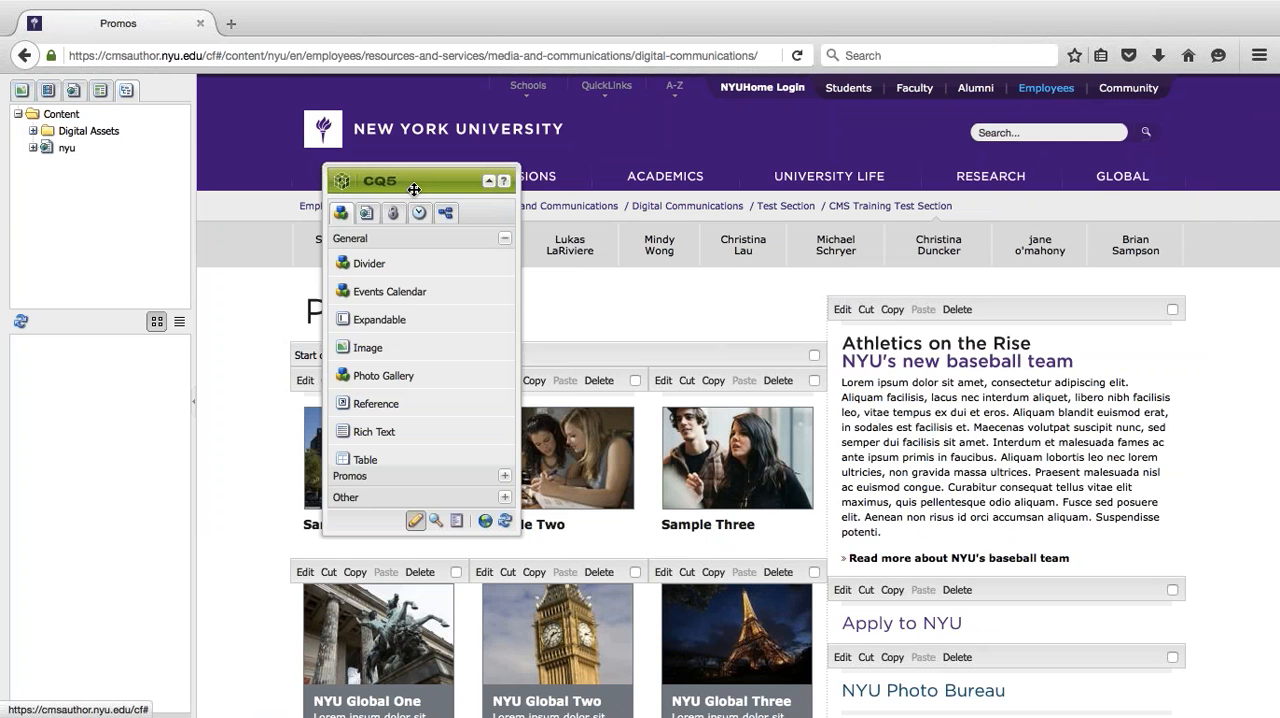
pyautogui.scroll(-5, 599, 280)
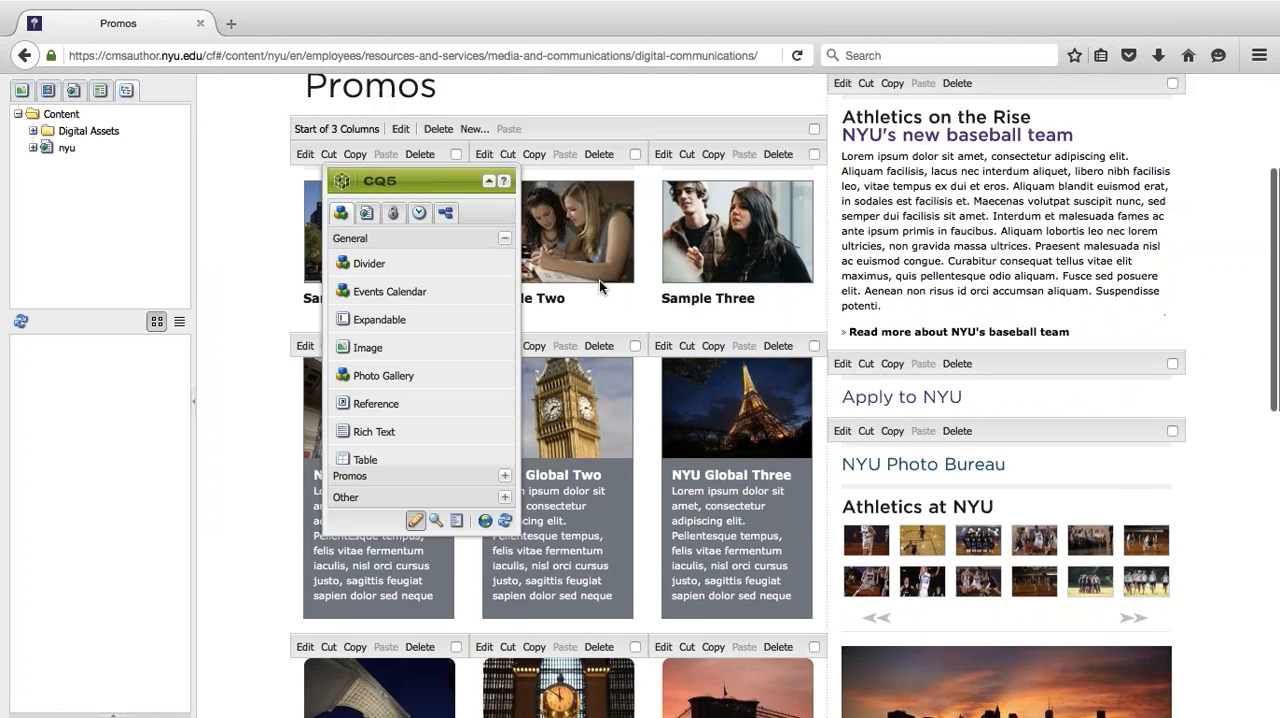
pyautogui.scroll(-2, 599, 280)
pyautogui.scroll(6, 599, 280)
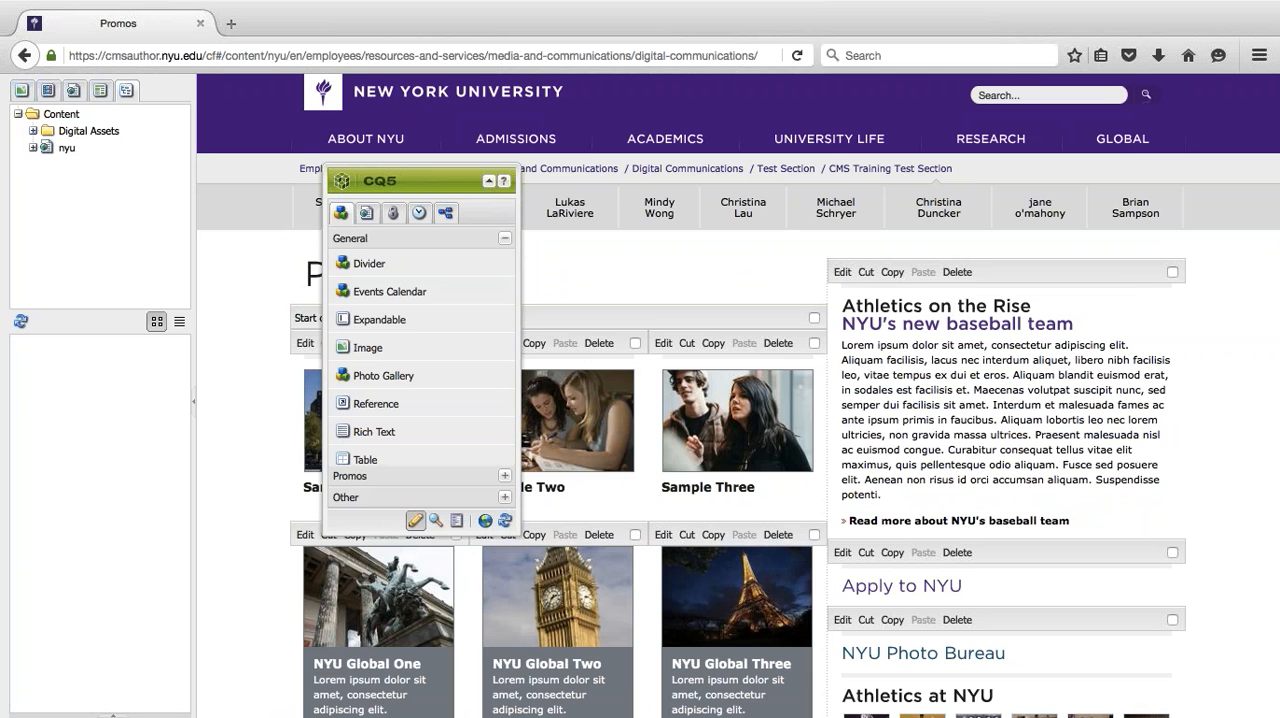
# - Show the image assets again, hide the content finder, and shift the CQ5 sidekick toward the page's outer edge
pyautogui.moveTo(431, 185); pyautogui.dragTo(321, 253)
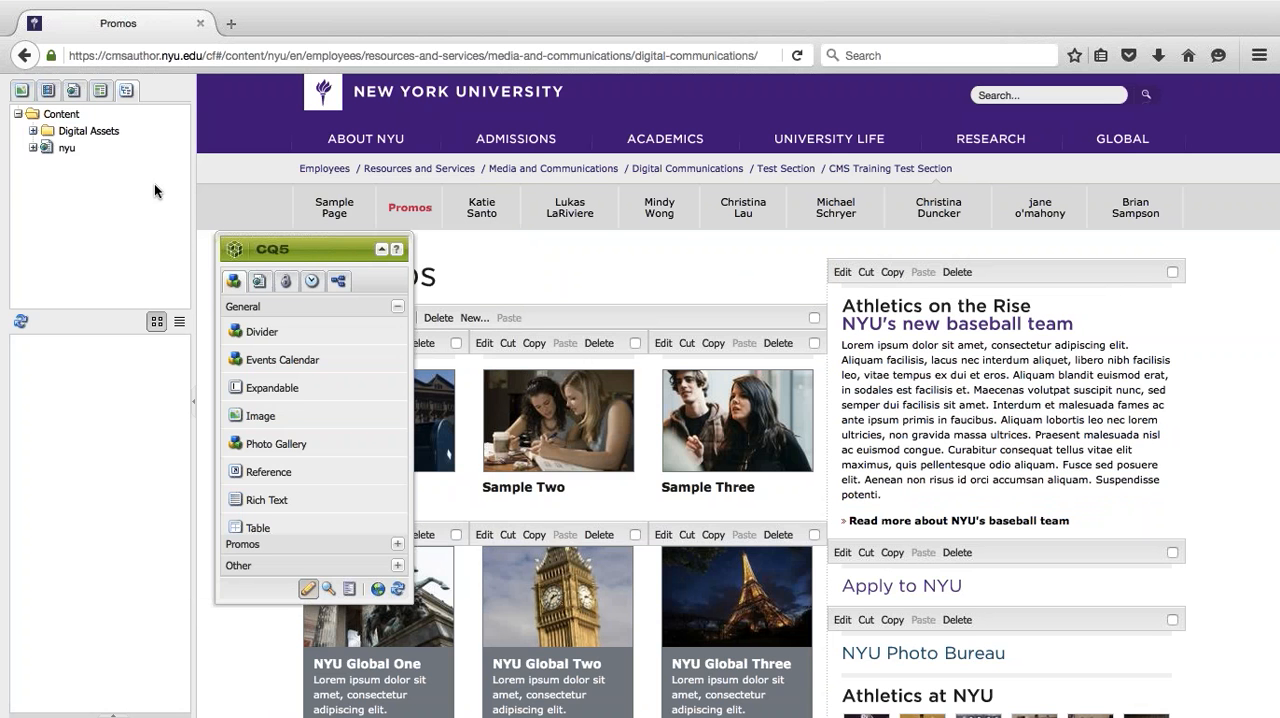
pyautogui.click(21, 90)
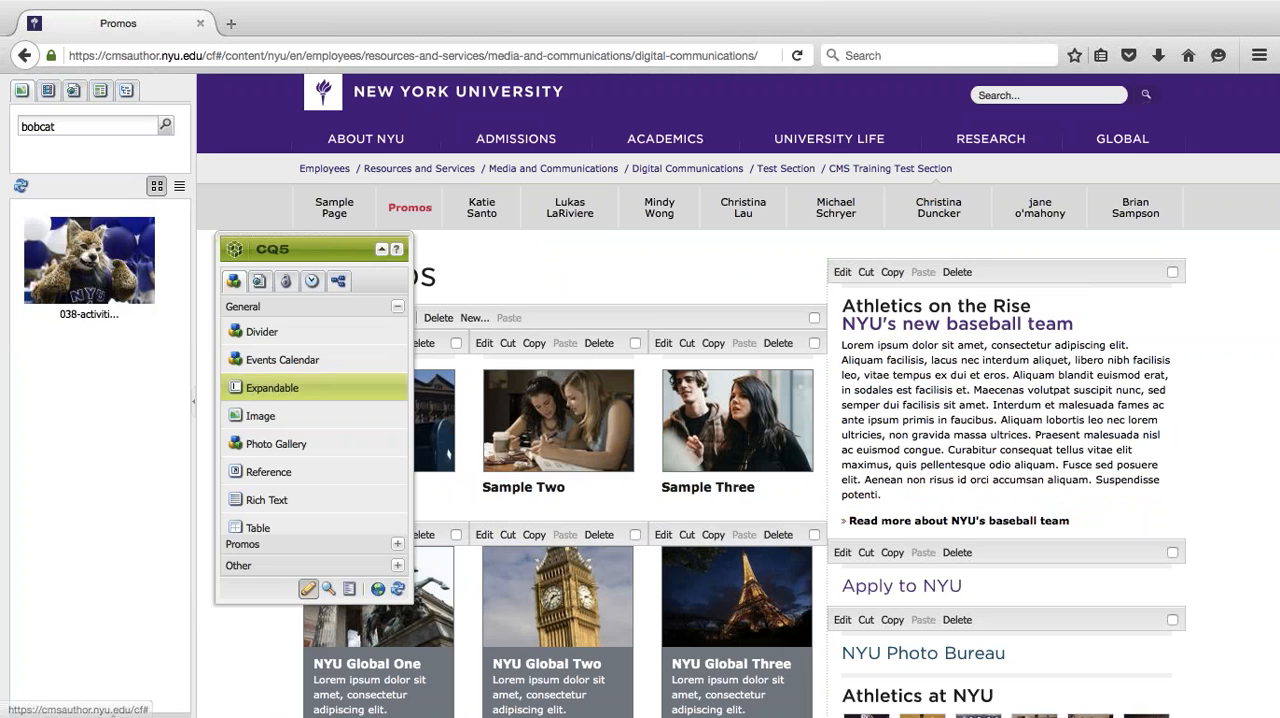
pyautogui.click(190, 405)
pyautogui.moveTo(235, 243); pyautogui.dragTo(128, 249)
pyautogui.scroll(-5, 429, 262)
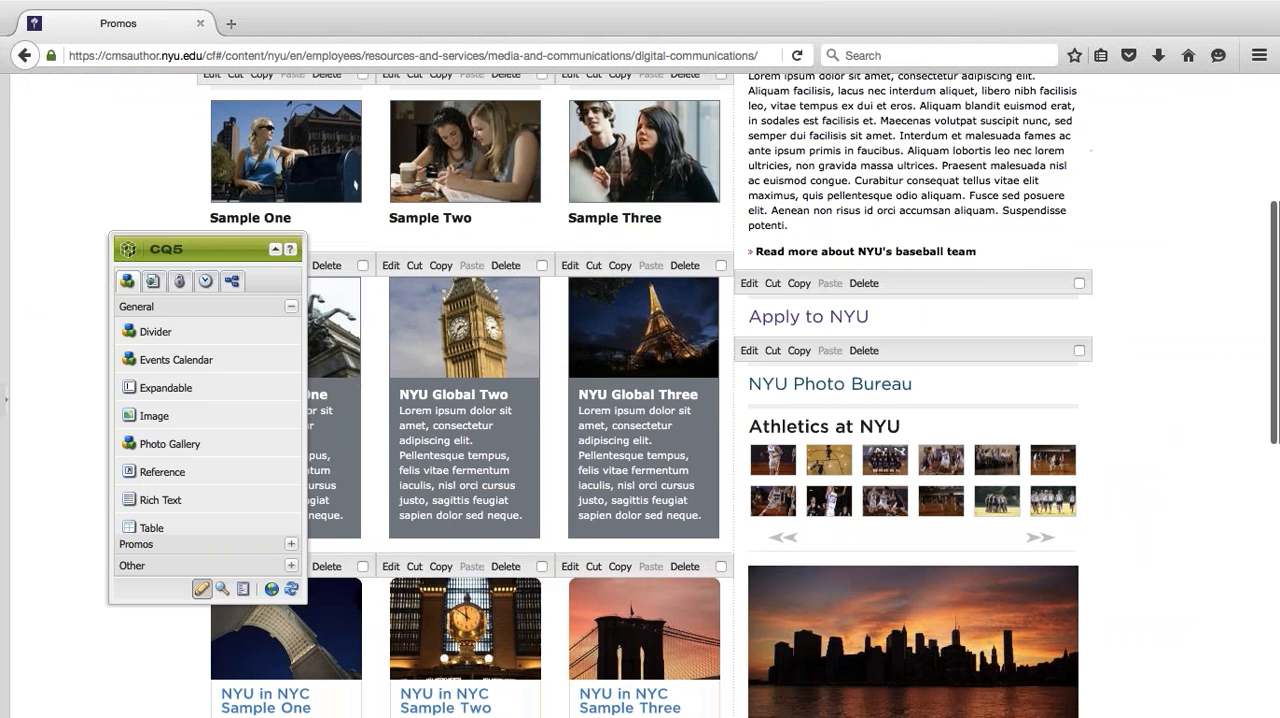
# - List the Promos components in the CQ5 sidekick and move the sidekick to the page's outer edge, clear of the columns
pyautogui.click(749, 284)
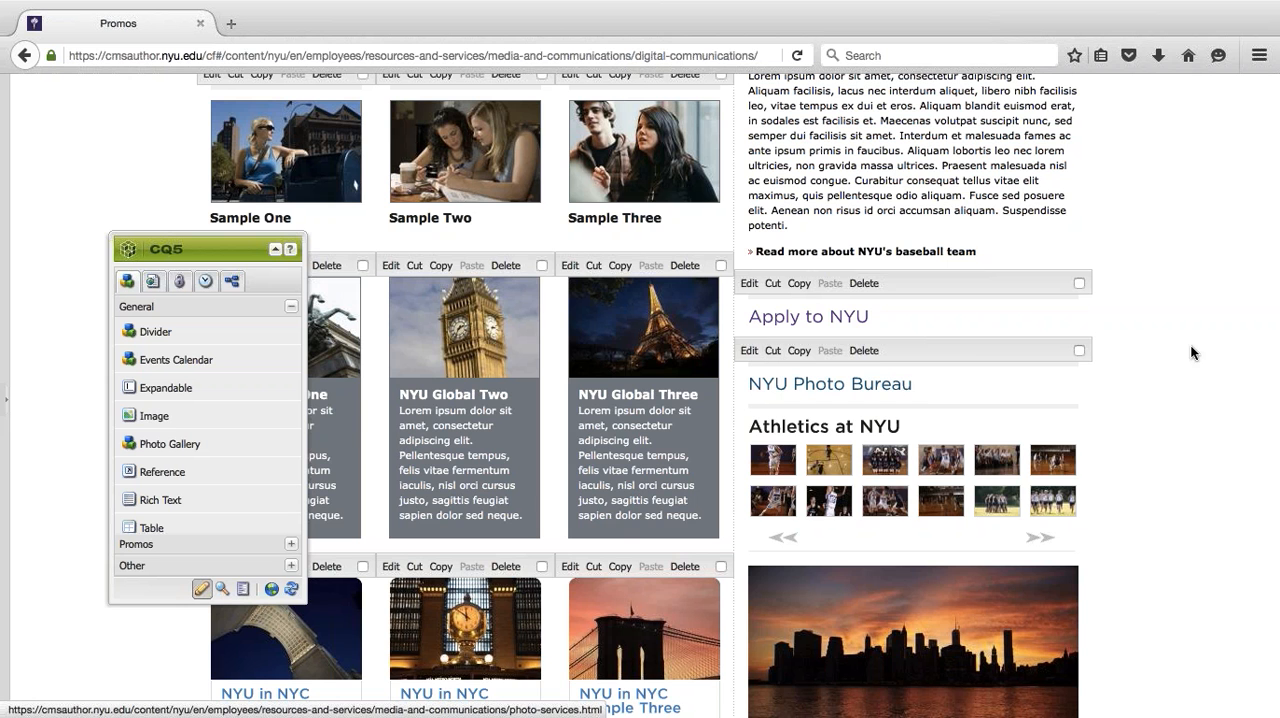
pyautogui.scroll(3, 1196, 330)
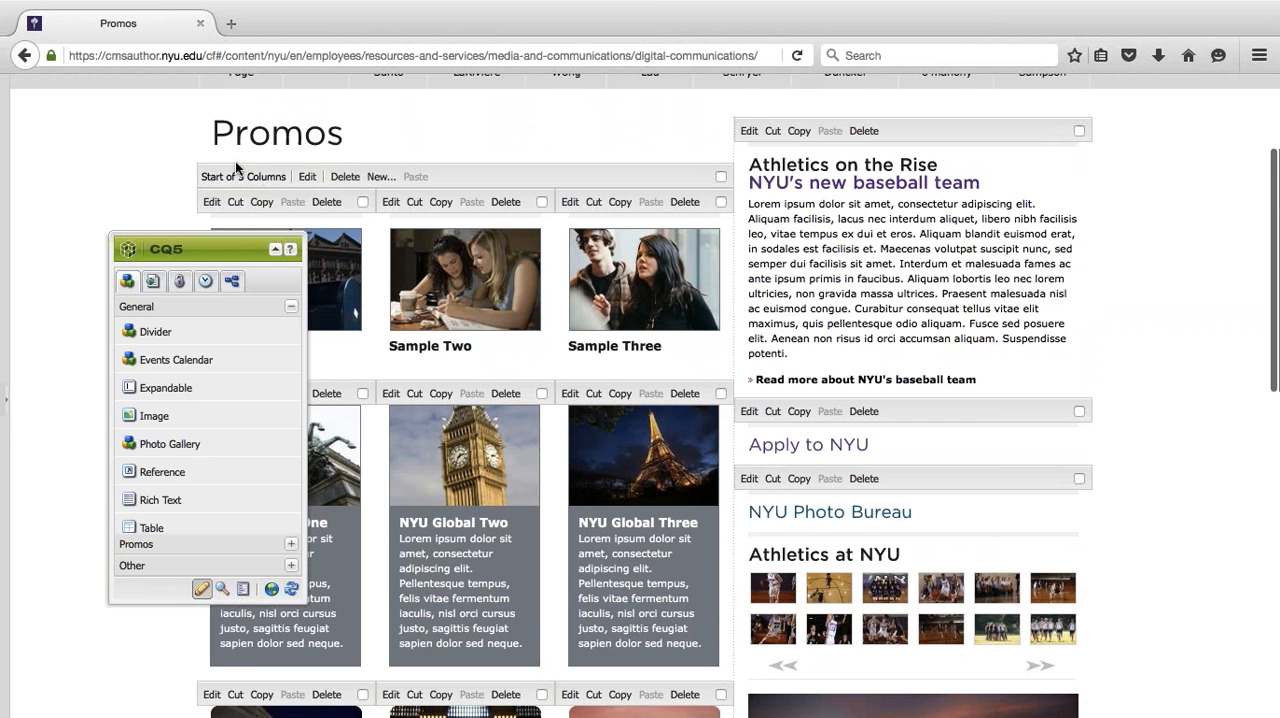
pyautogui.moveTo(163, 246); pyautogui.dragTo(186, 160)
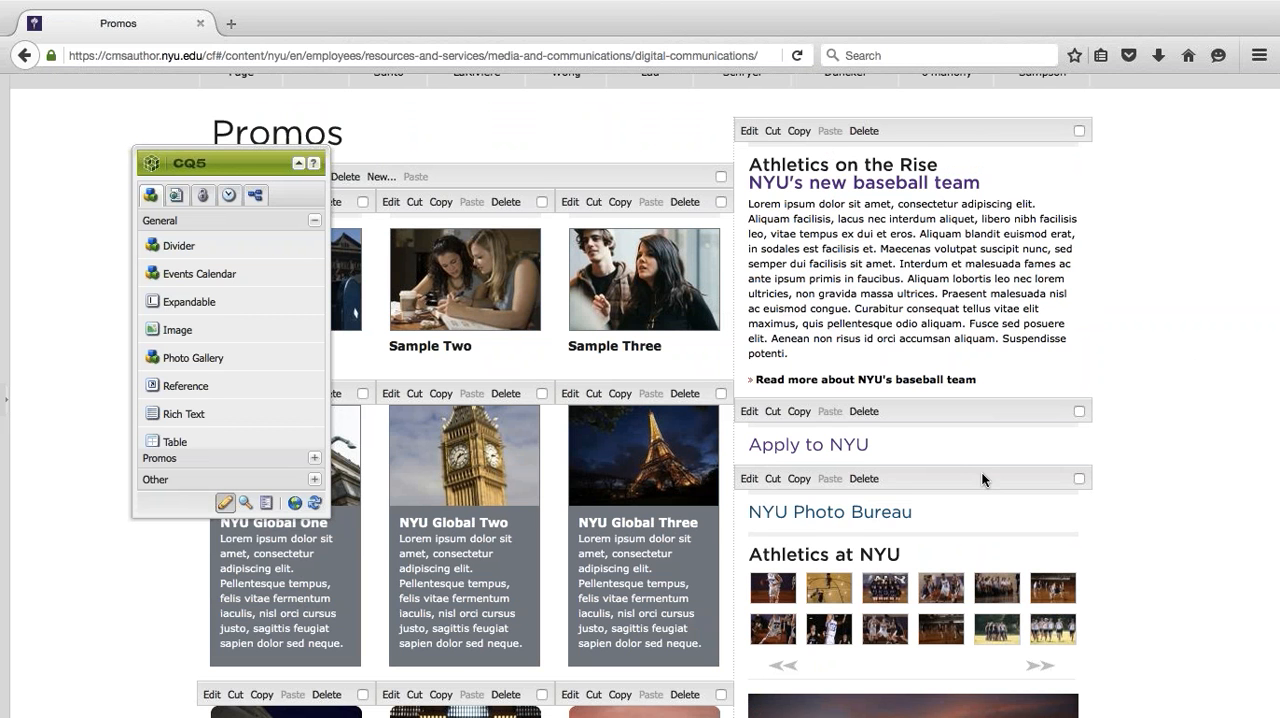
pyautogui.moveTo(981, 472); pyautogui.dragTo(766, 499)
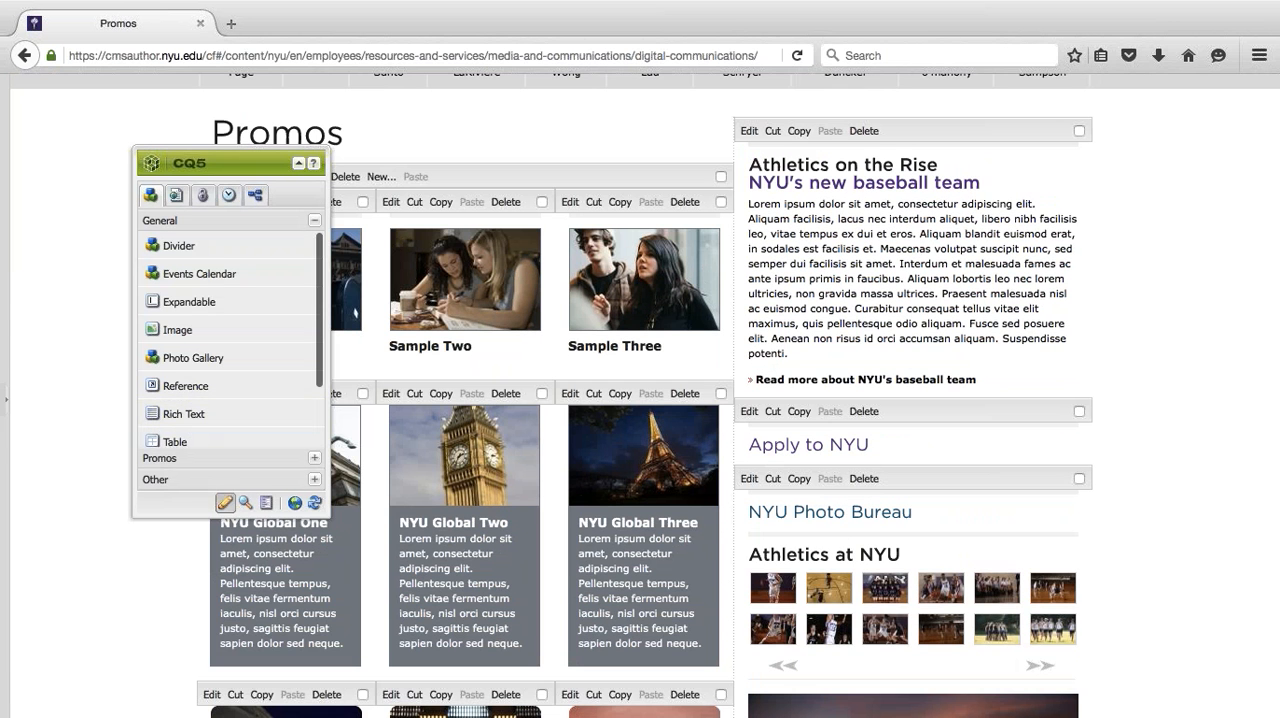
pyautogui.click(167, 453)
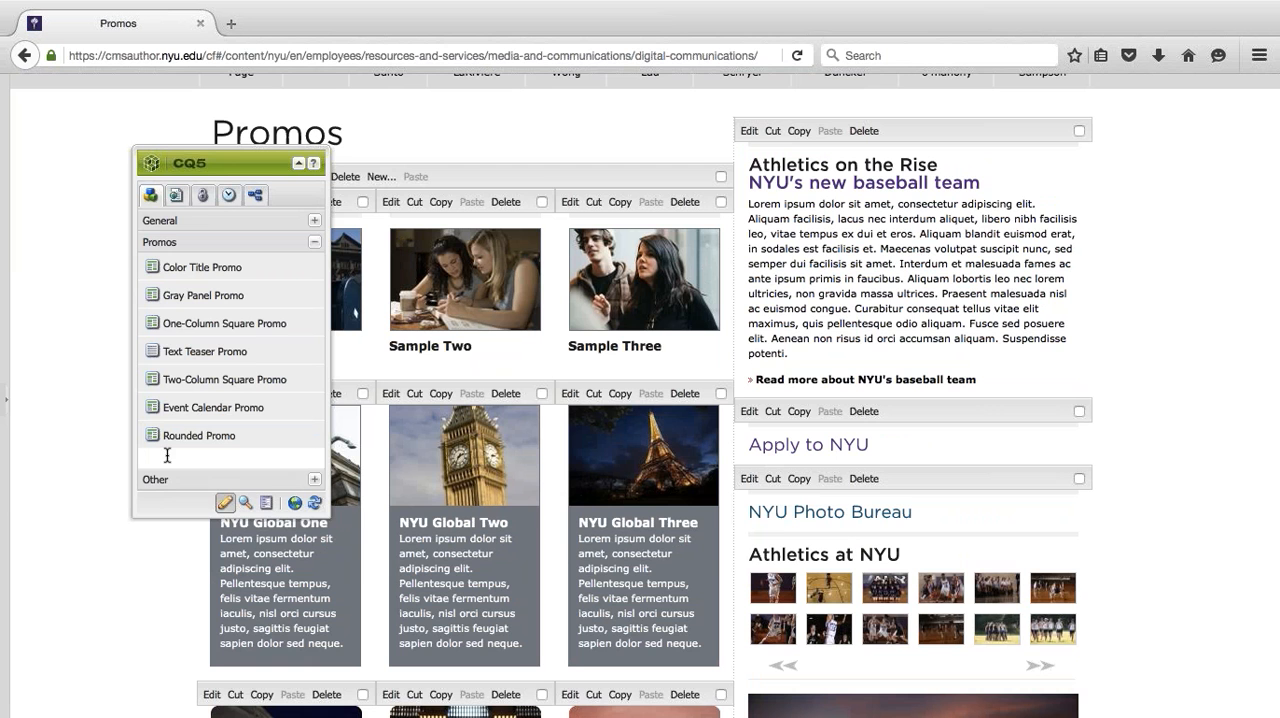
pyautogui.moveTo(207, 163); pyautogui.dragTo(86, 152)
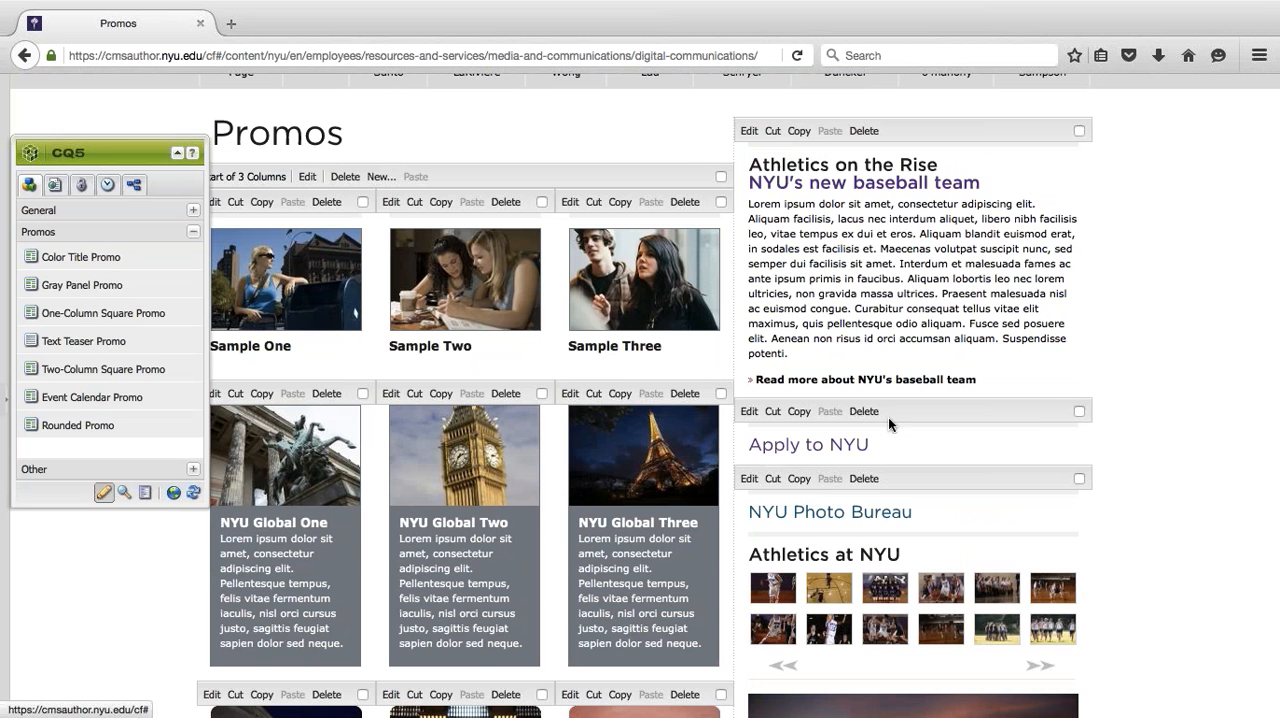
# - Shift the CQ5 sidekick up beside the Promos heading and collapse it to its title bar
pyautogui.scroll(3, 888, 417)
pyautogui.scroll(-5, 888, 422)
pyautogui.scroll(3, 1049, 431)
pyautogui.moveTo(104, 158); pyautogui.dragTo(92, 129)
pyautogui.click(165, 122)
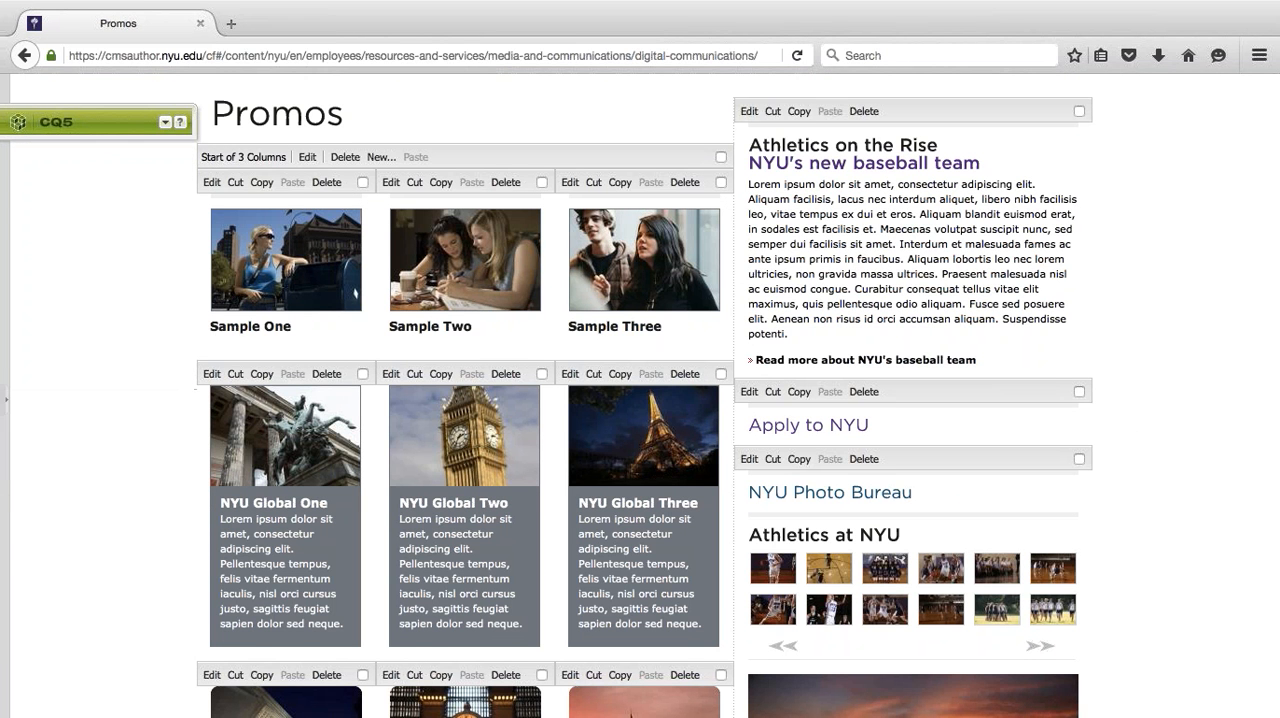
# - Examine the promo components in the three-column area and the side column of the Promos page
pyautogui.scroll(-2, 988, 352)
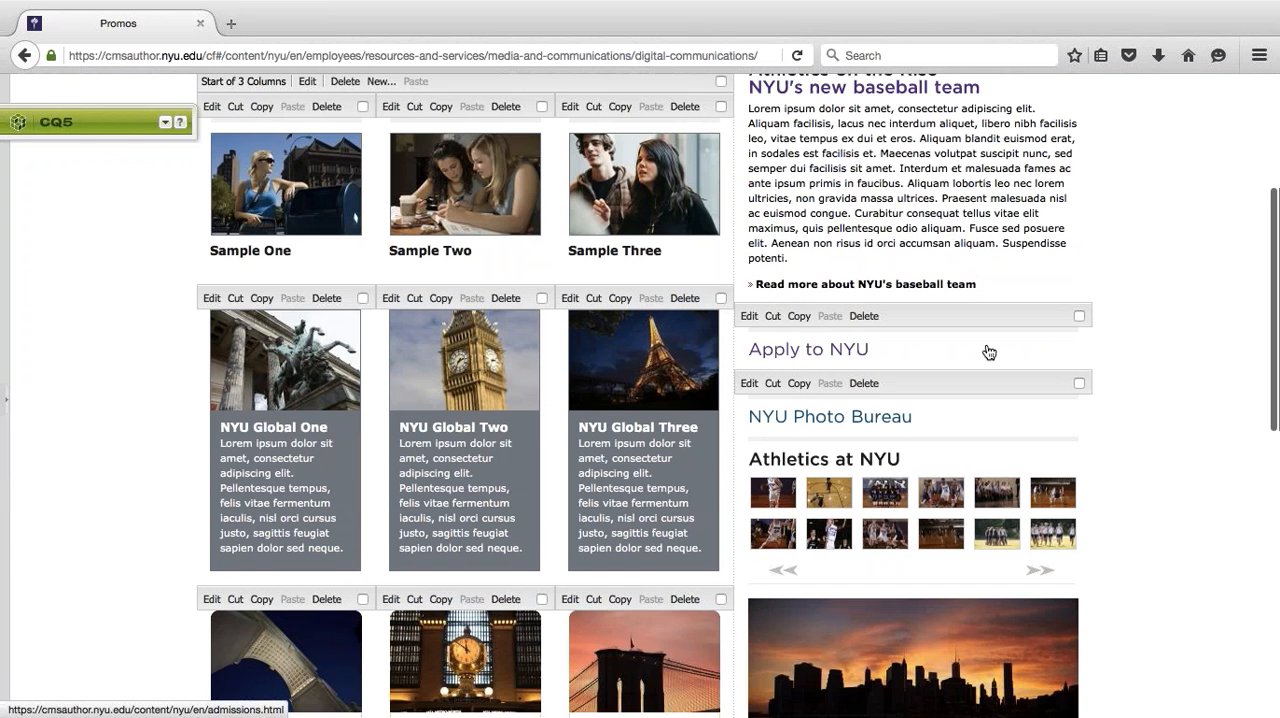
pyautogui.scroll(-5, 988, 352)
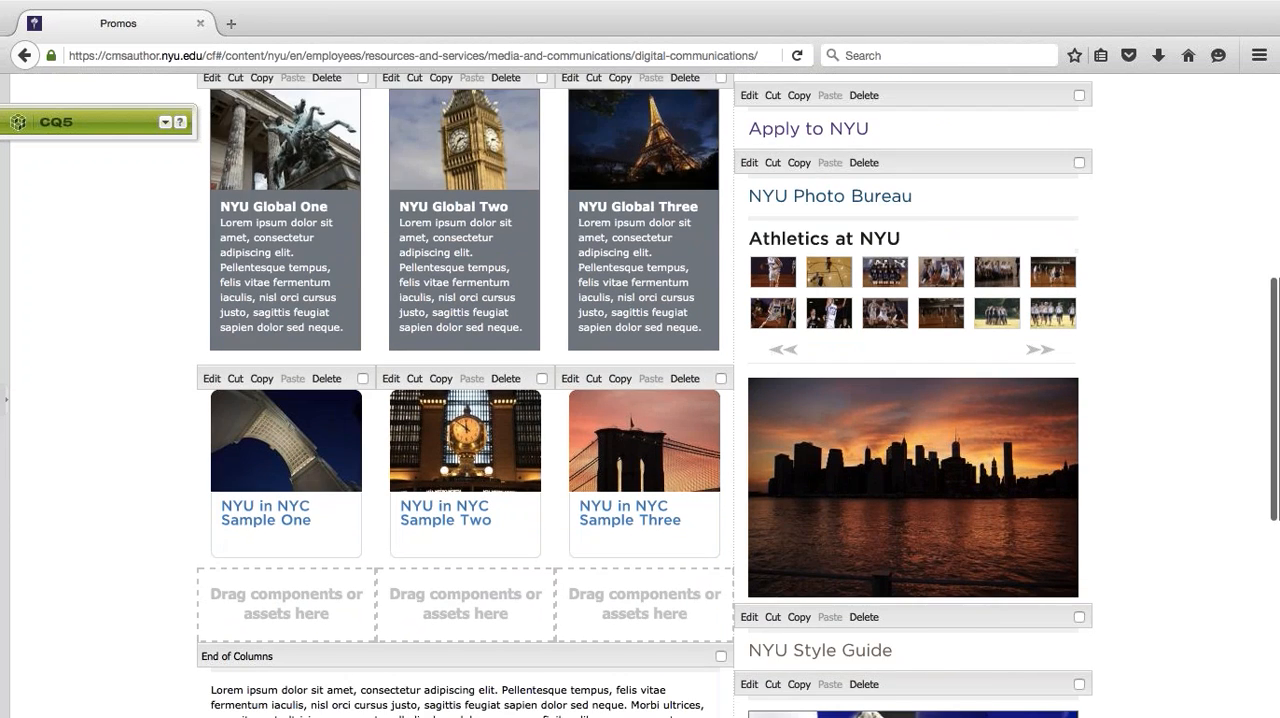
pyautogui.scroll(-3, 988, 352)
pyautogui.scroll(-3, 988, 352)
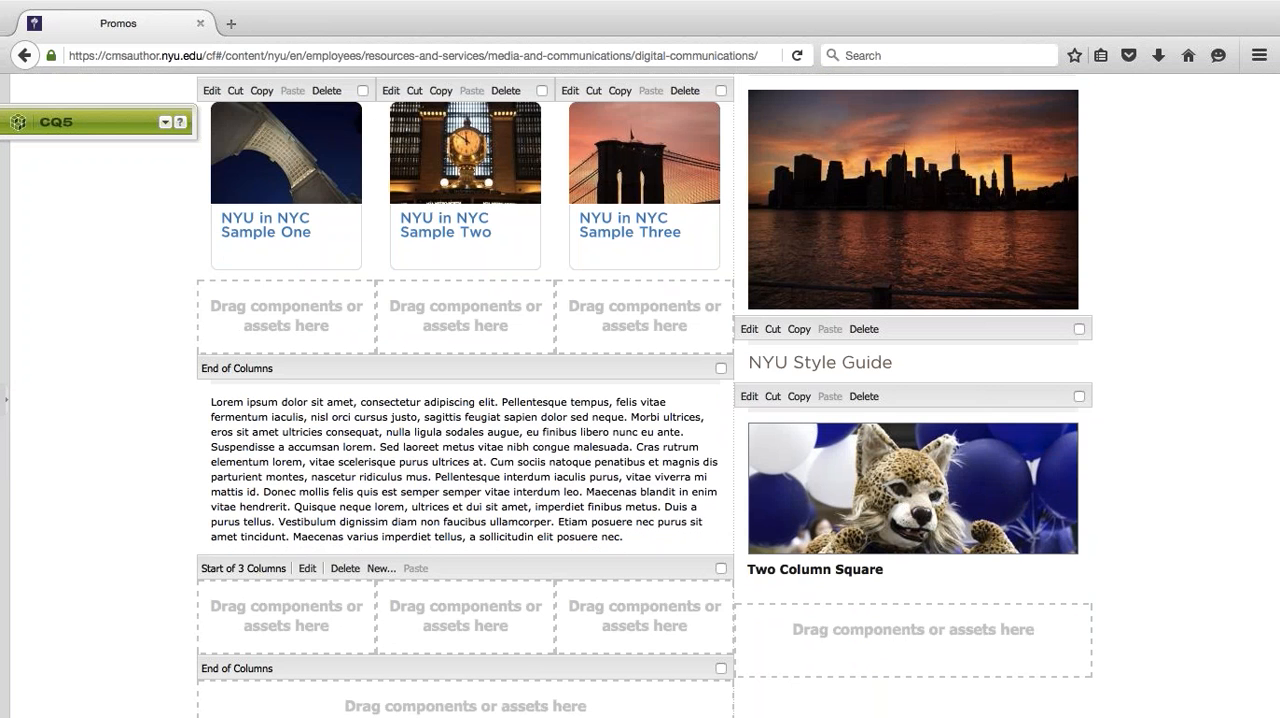
pyautogui.scroll(6, 988, 352)
pyautogui.scroll(6, 738, 395)
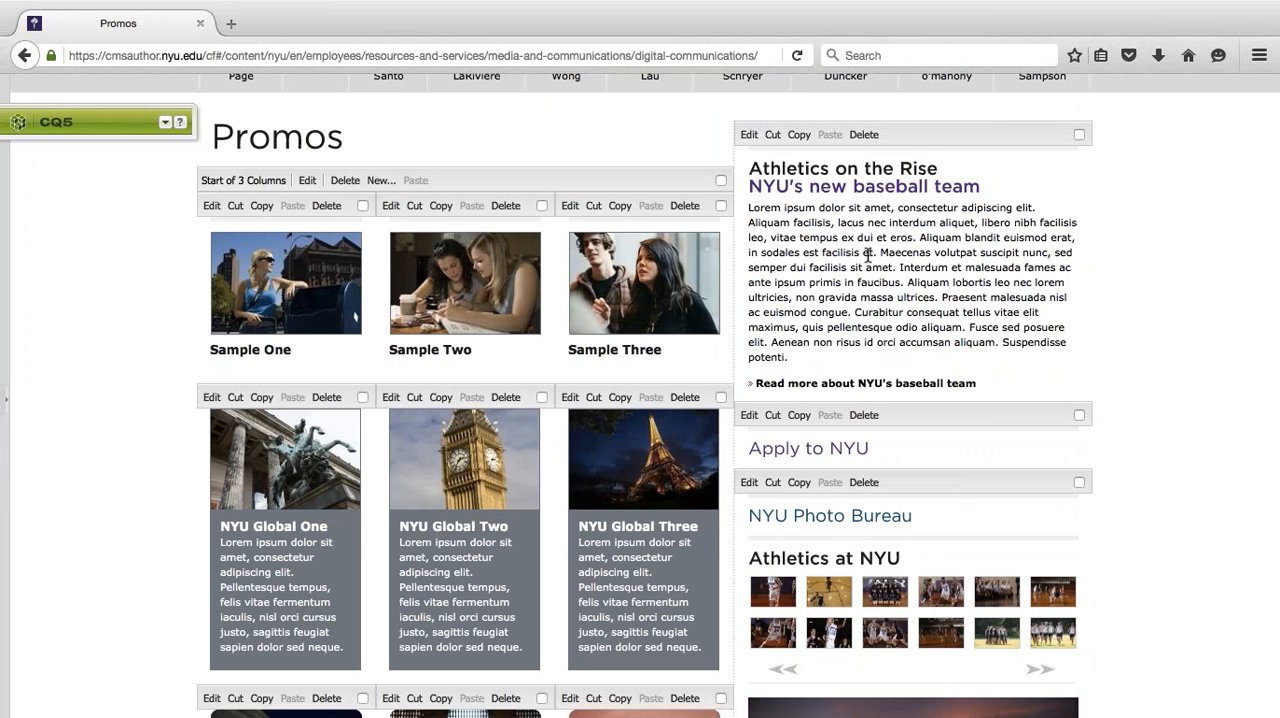
pyautogui.scroll(2, 868, 254)
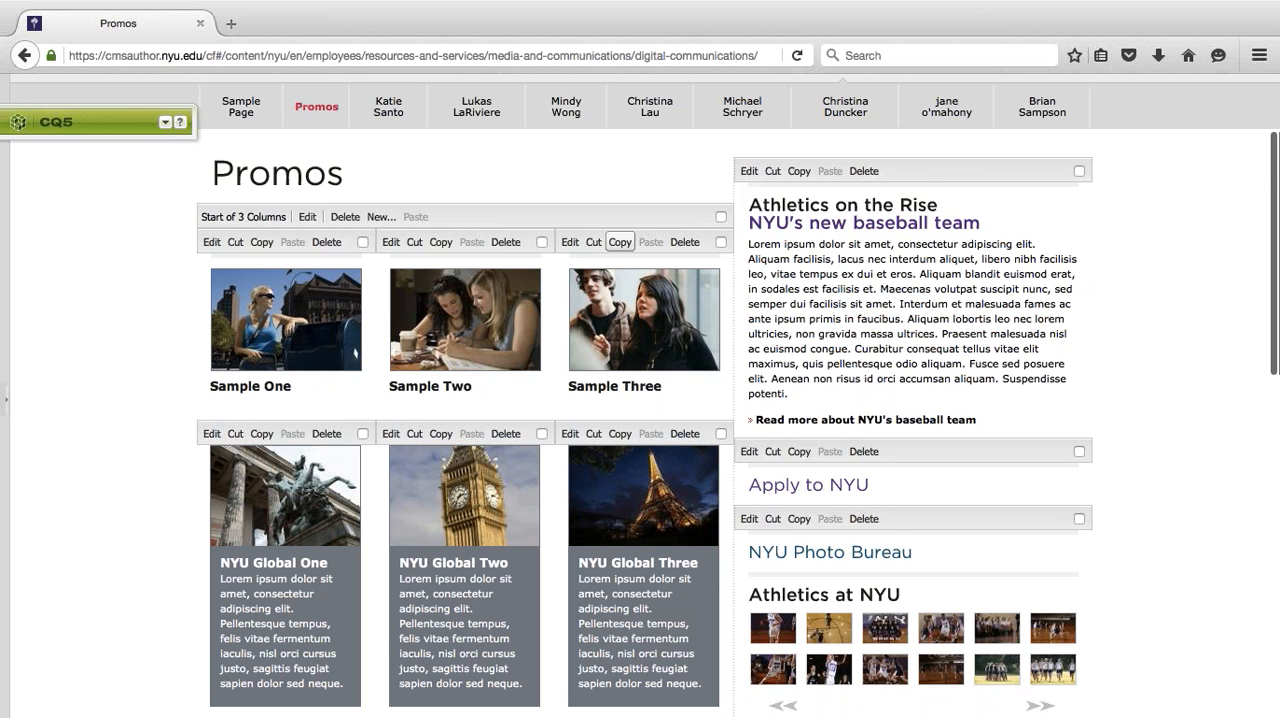
pyautogui.scroll(-2, 971, 350)
pyautogui.scroll(5, 971, 350)
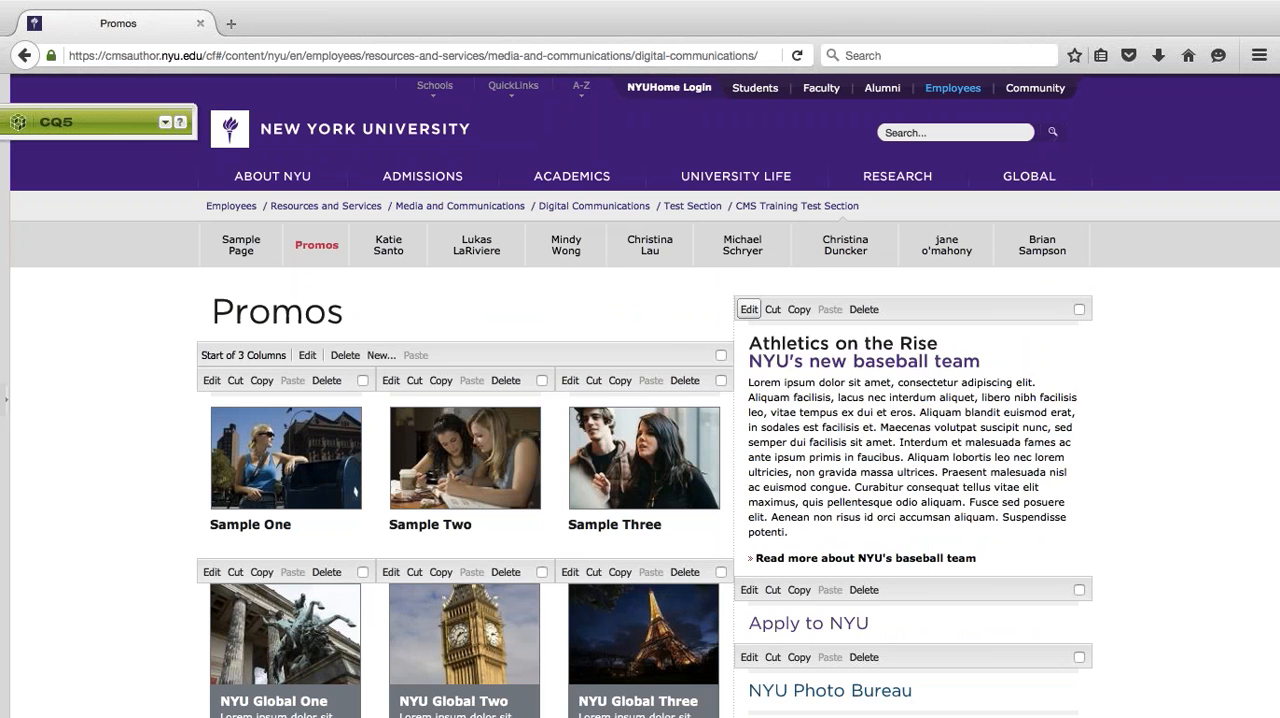
# - Review the header, text and link fields of the "Athletics on the Rise" text teaser promo, and close its settings
pyautogui.click(748, 310)
pyautogui.click(604, 369)
pyautogui.scroll(-1, 604, 369)
pyautogui.scroll(2, 604, 369)
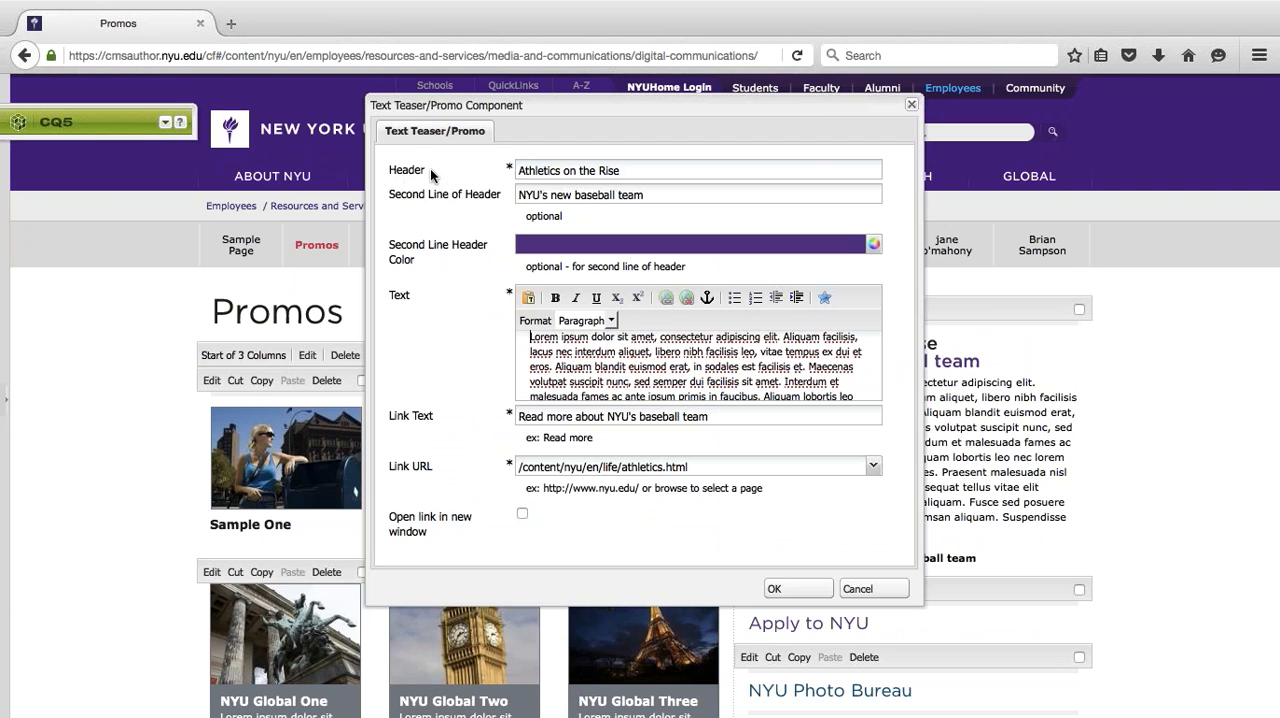
pyautogui.moveTo(508, 169); pyautogui.dragTo(512, 174)
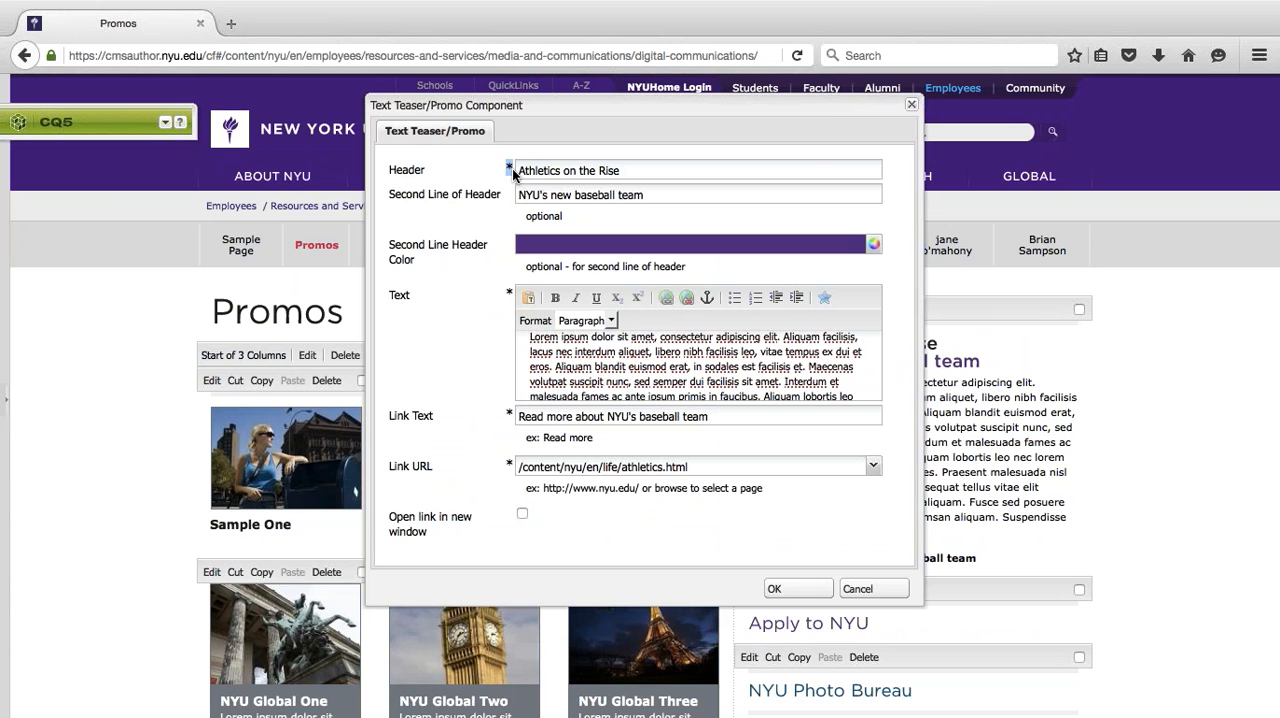
pyautogui.click(655, 170)
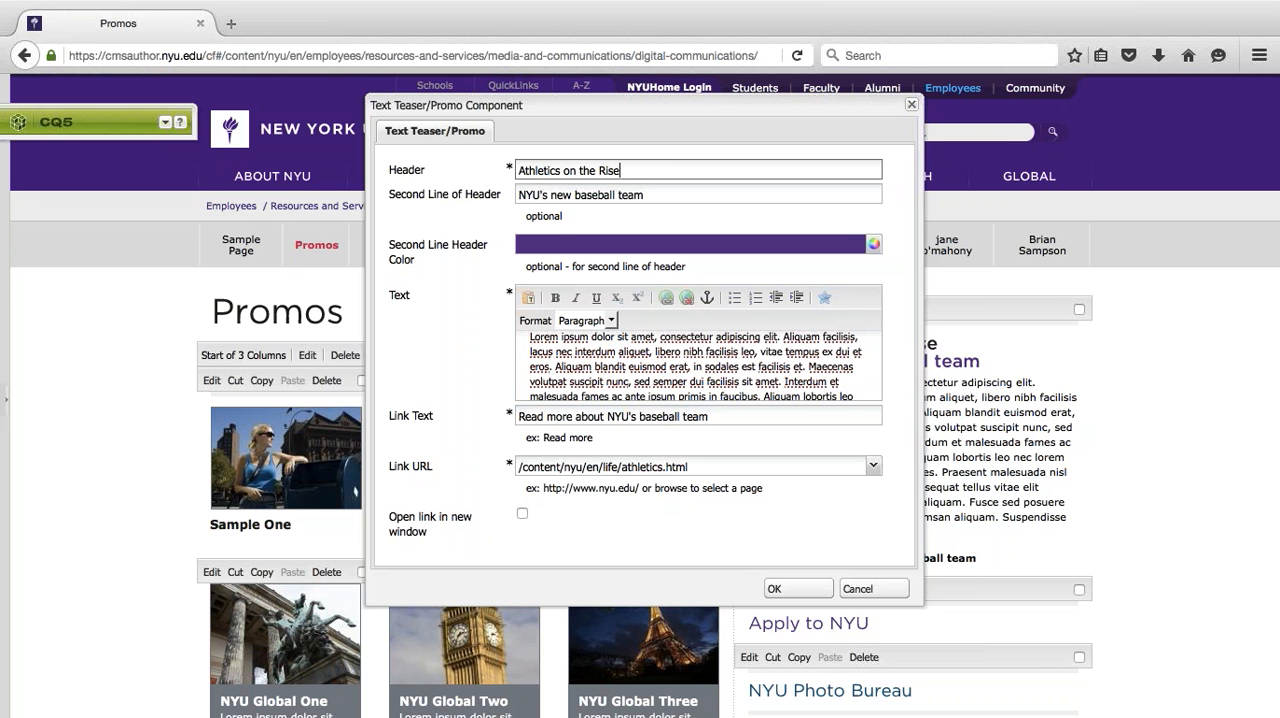
pyautogui.moveTo(526, 216); pyautogui.dragTo(558, 281)
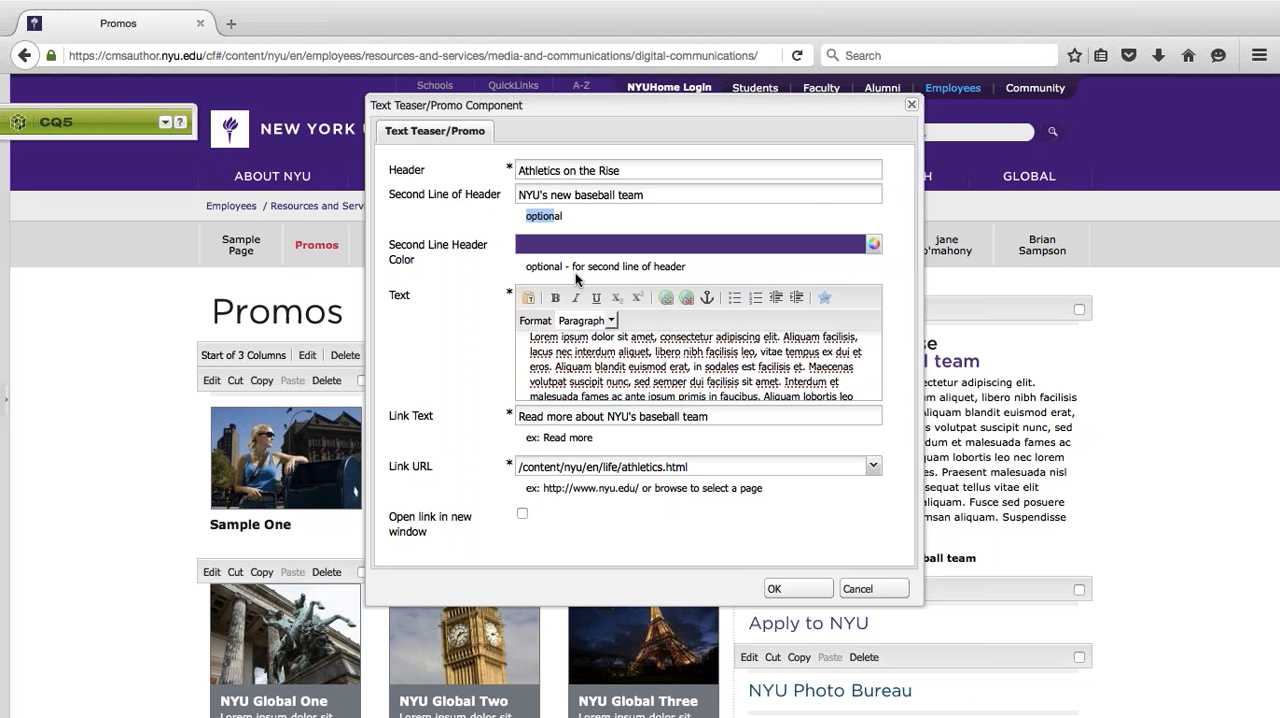
pyautogui.click(540, 368)
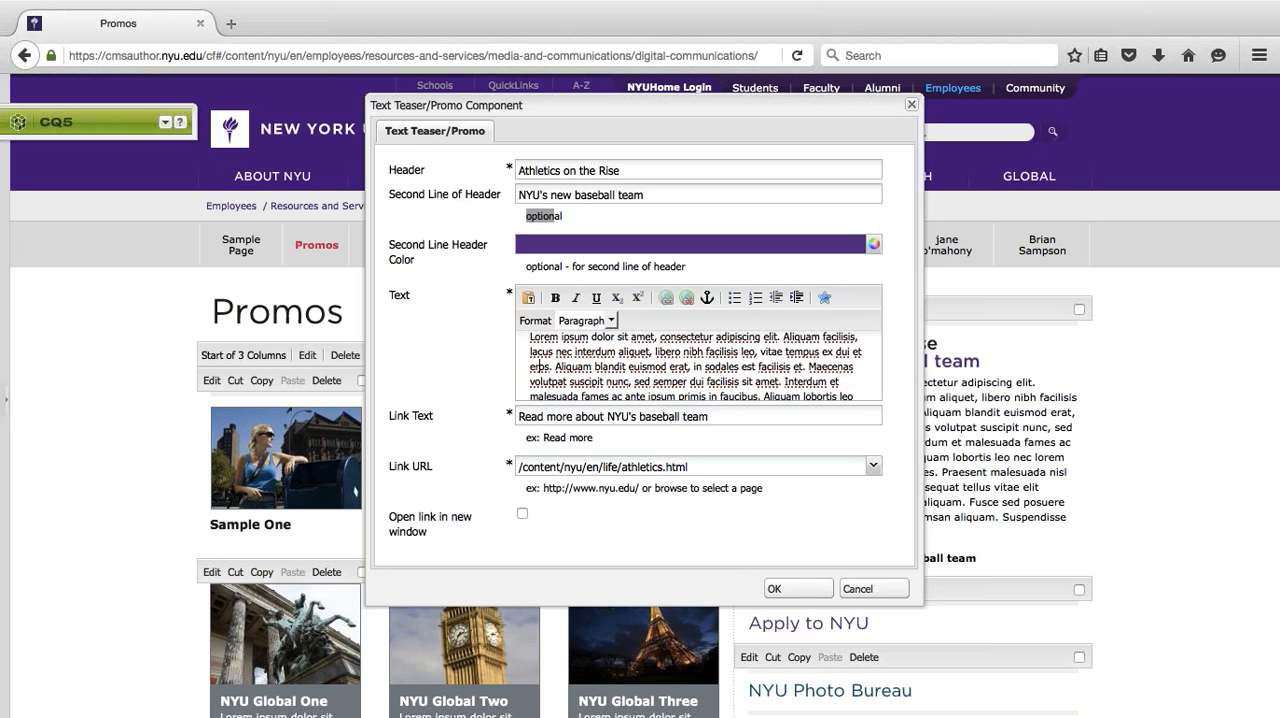
pyautogui.moveTo(392, 467); pyautogui.dragTo(463, 471)
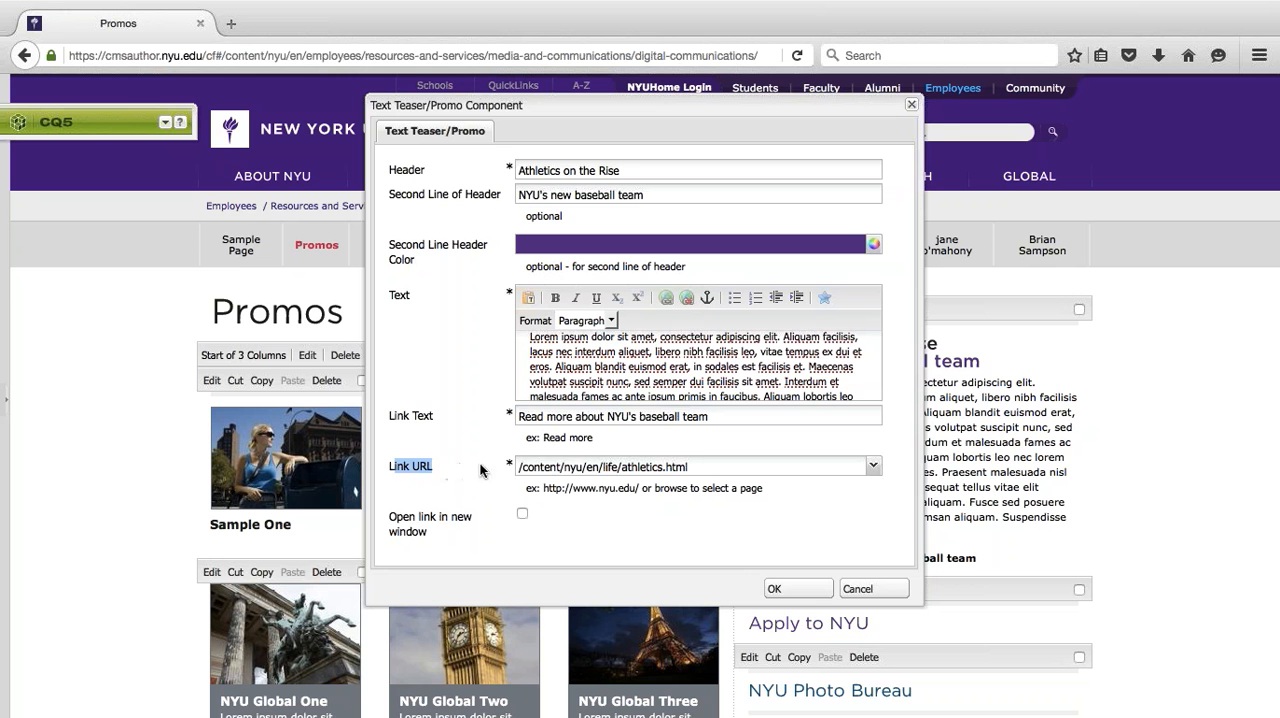
pyautogui.click(551, 466)
pyautogui.scroll(-3, 559, 355)
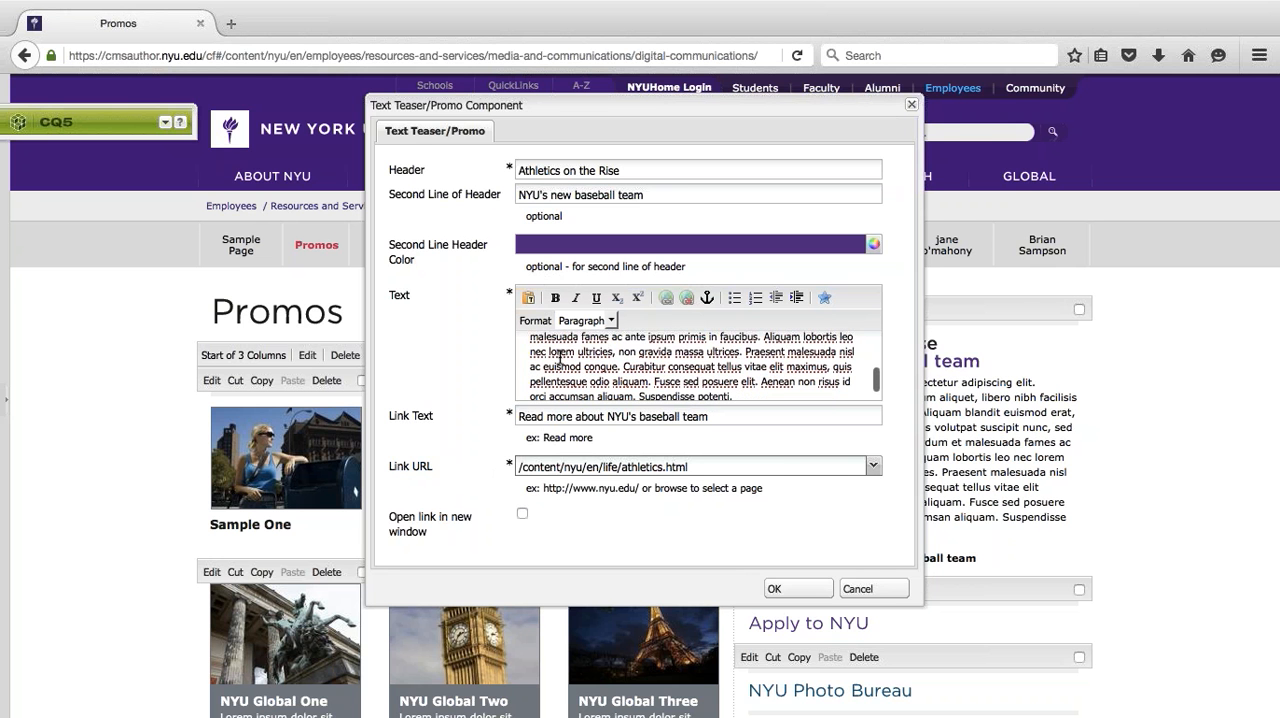
pyautogui.click(778, 590)
# - Move the Apply to NYU promo below the NYU Photo Bureau promo and put the two back in their original order
pyautogui.scroll(-3, 950, 380)
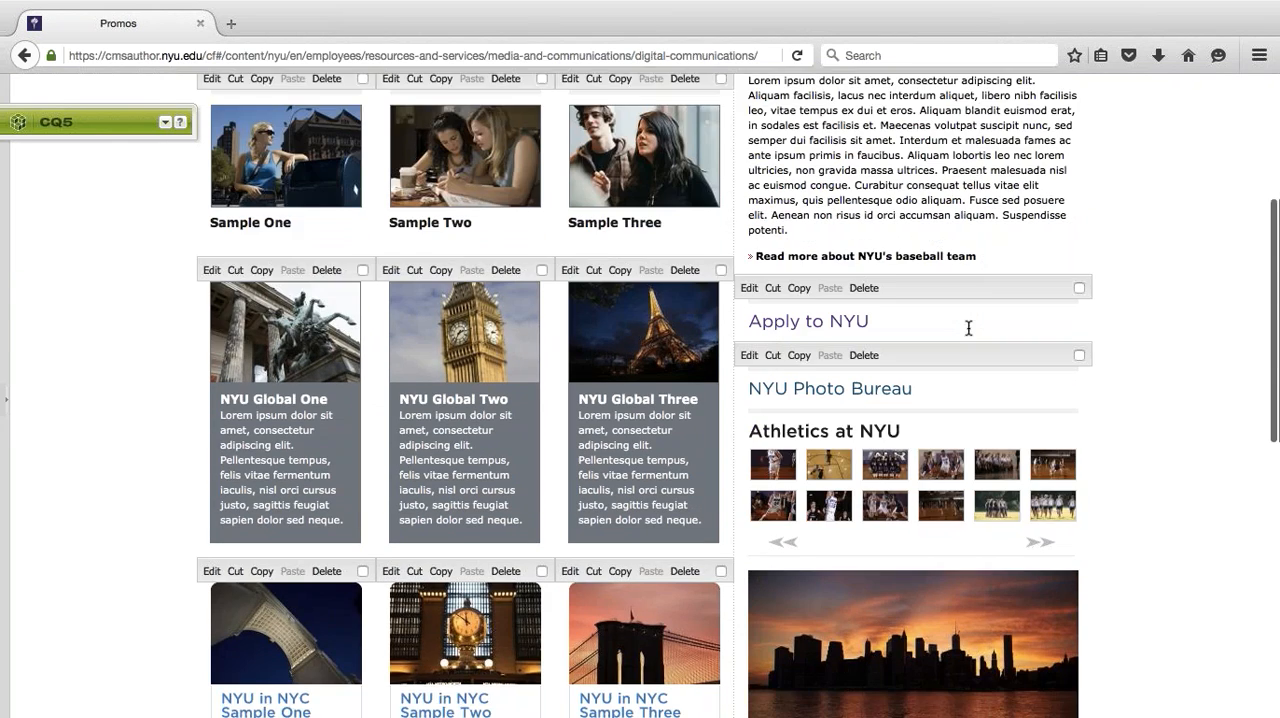
pyautogui.scroll(3, 930, 326)
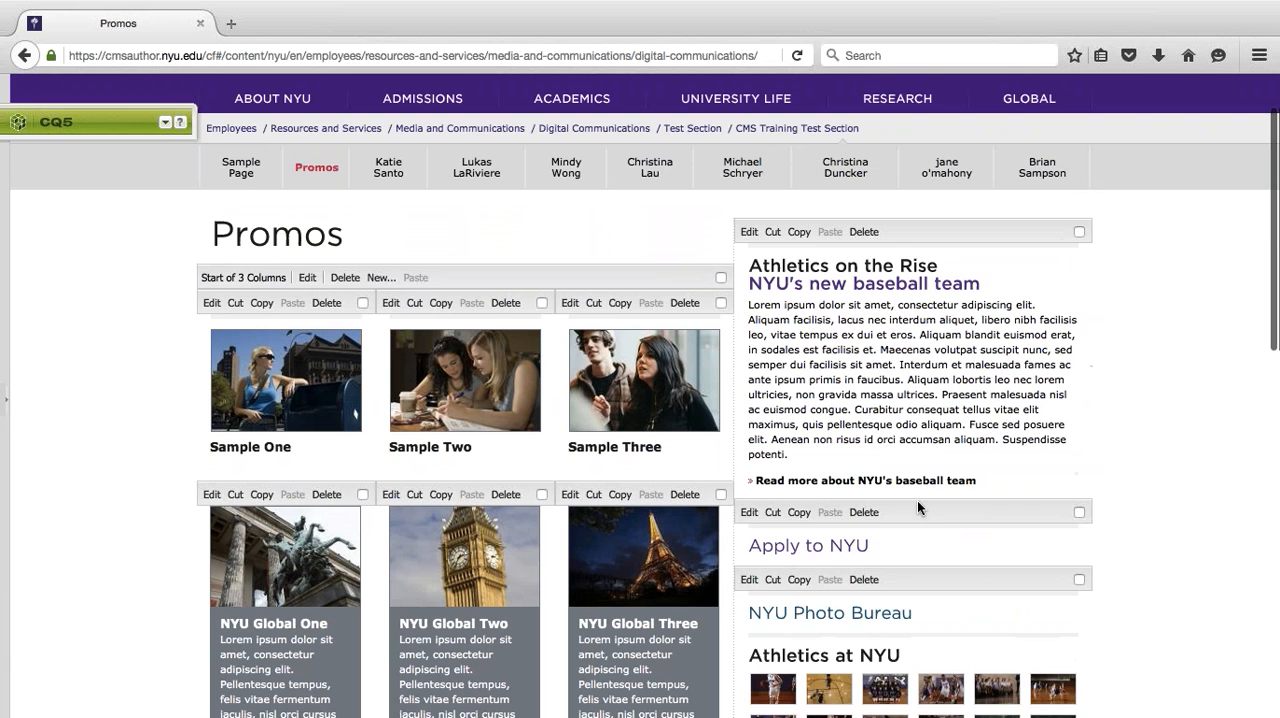
pyautogui.moveTo(911, 504); pyautogui.dragTo(762, 572)
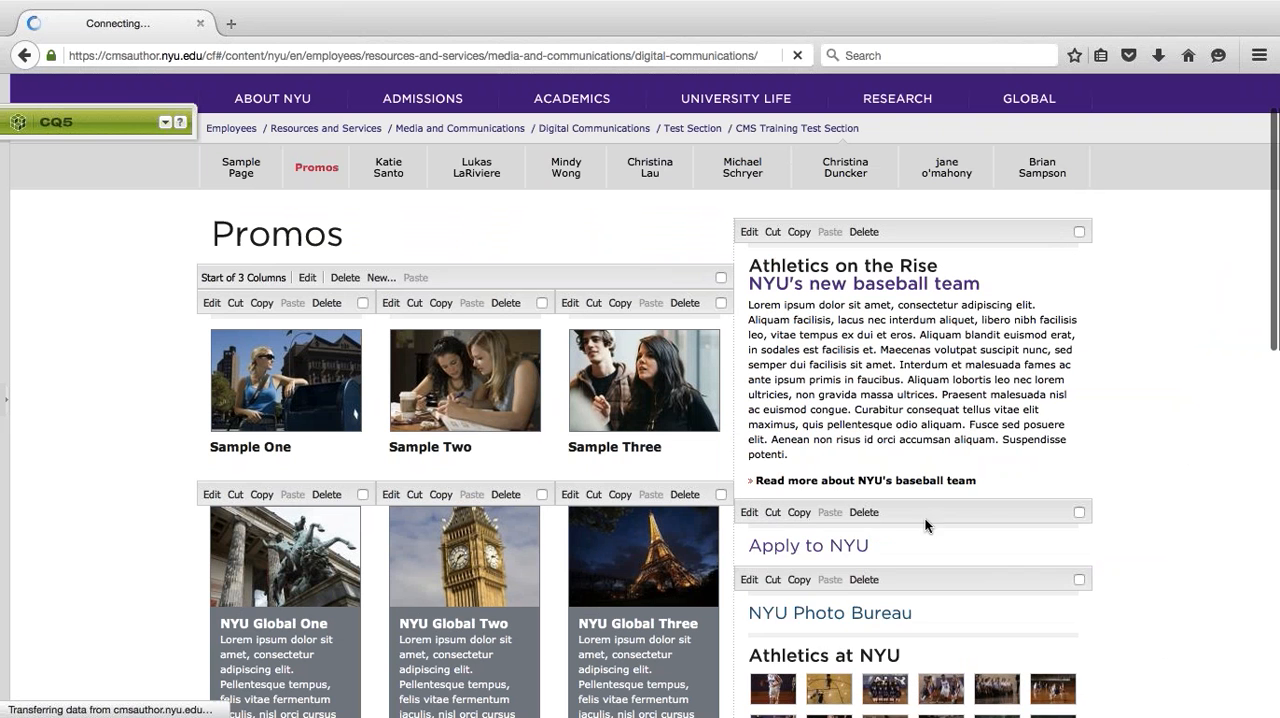
pyautogui.scroll(-2, 929, 523)
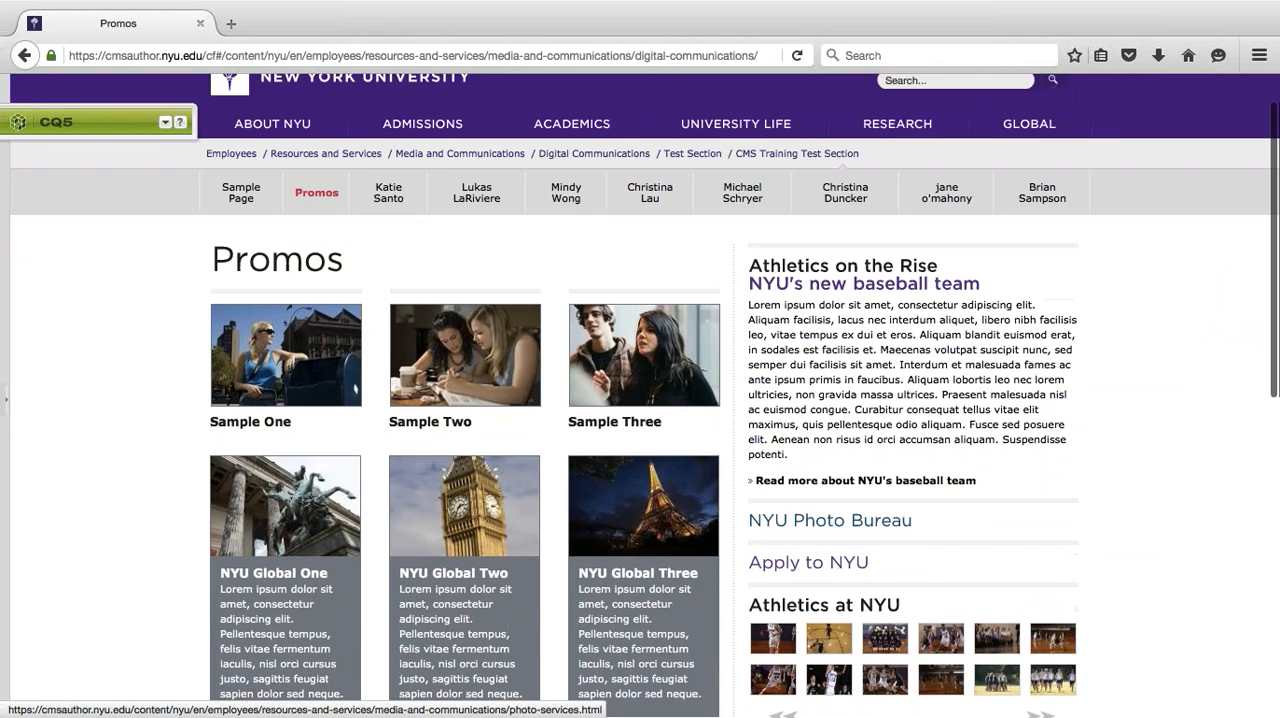
pyautogui.scroll(-1, 921, 307)
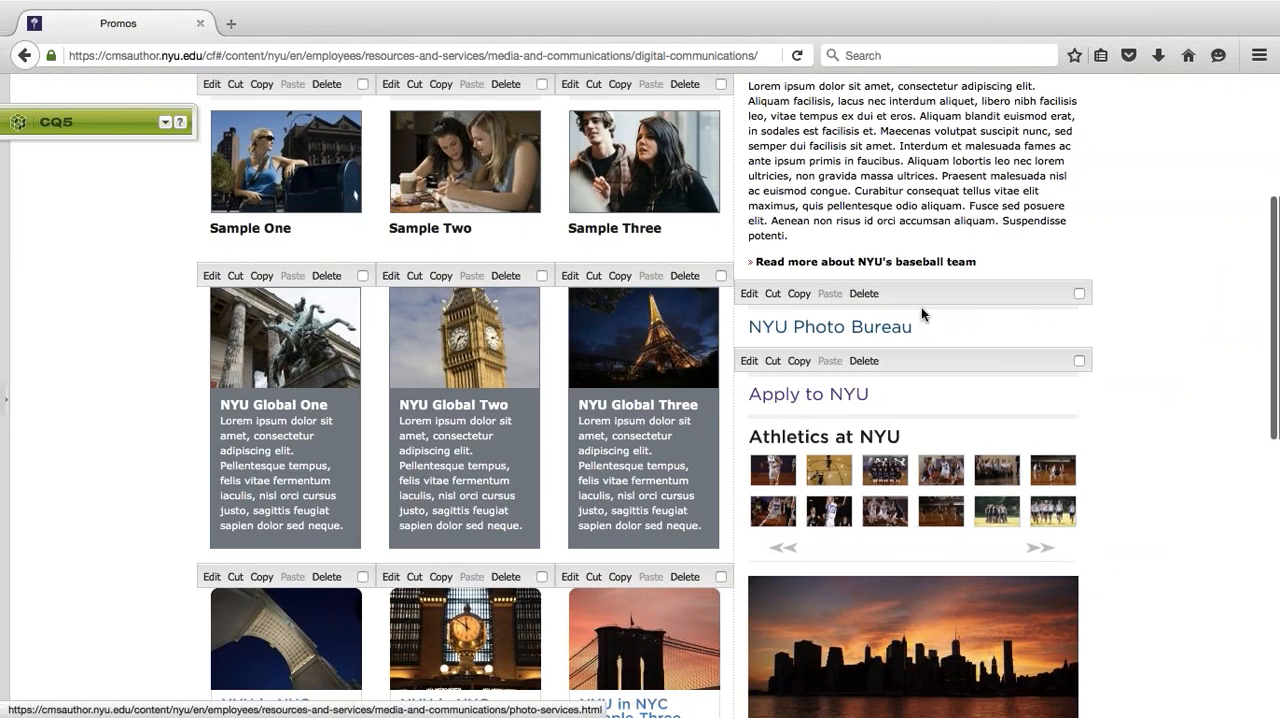
pyautogui.moveTo(908, 293); pyautogui.dragTo(857, 377)
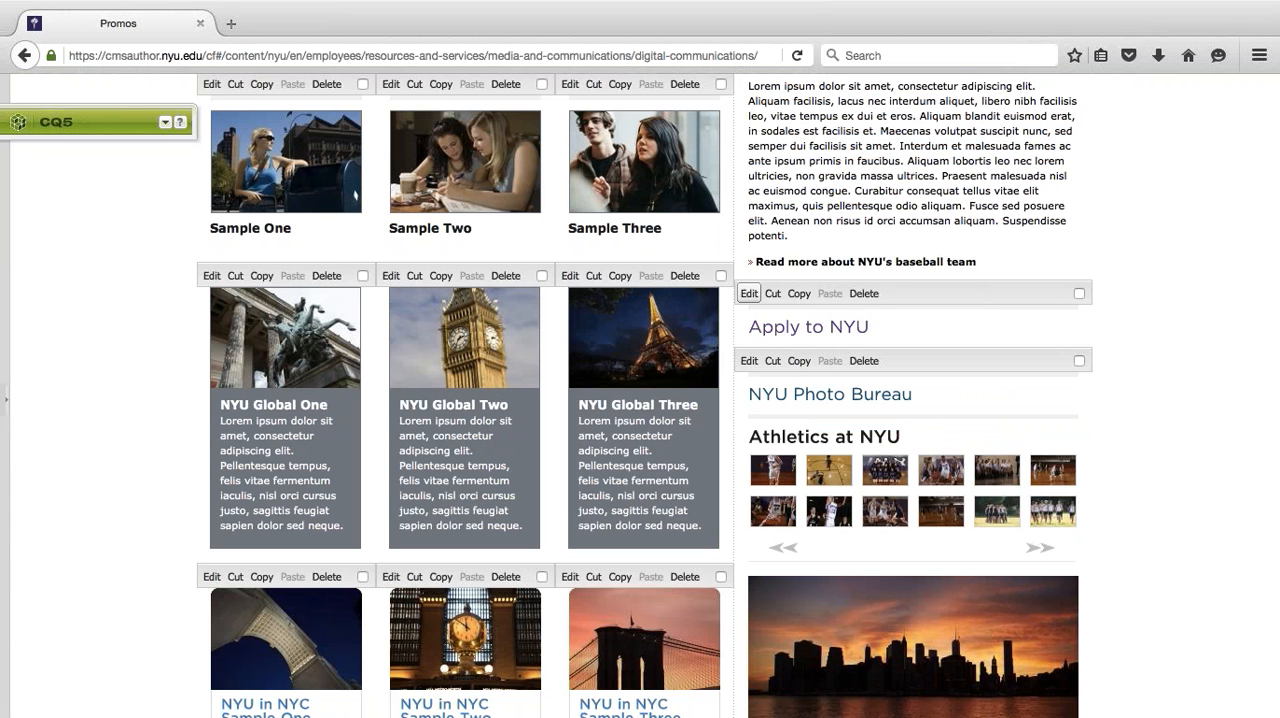
# - Try changing the first text line of the Apply to NYU color title promo to "NYU Photo Bureau", and cancel the edit
pyautogui.click(752, 296)
pyautogui.click(748, 296)
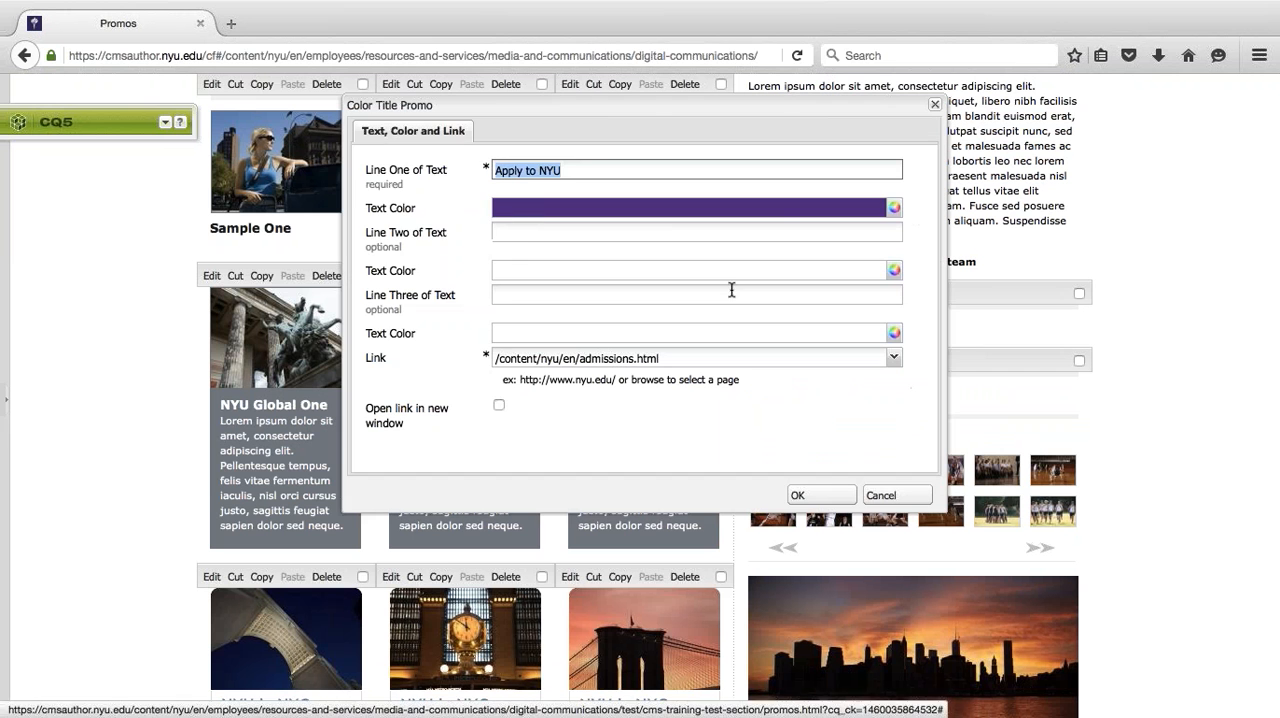
pyautogui.moveTo(658, 104); pyautogui.dragTo(405, 106)
pyautogui.click(243, 172)
pyautogui.write('NYU')
pyautogui.press('super+a')
pyautogui.write('NYU Photo')
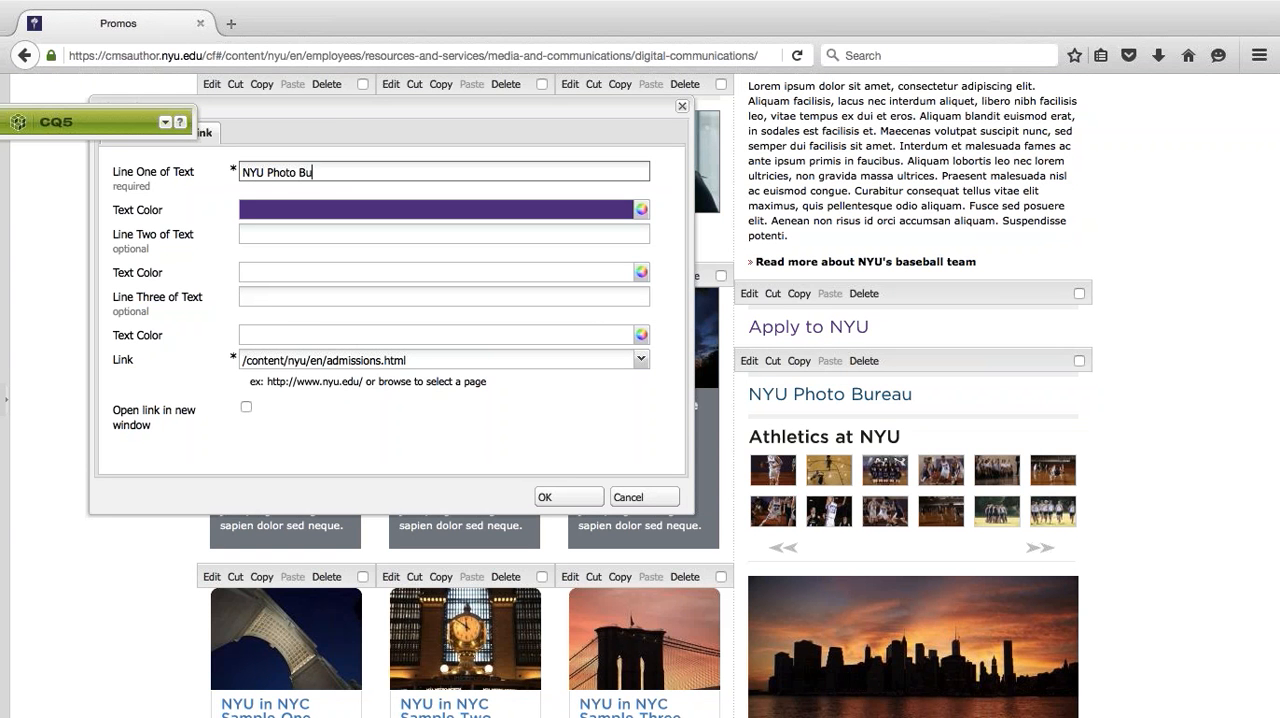
pyautogui.click(437, 359)
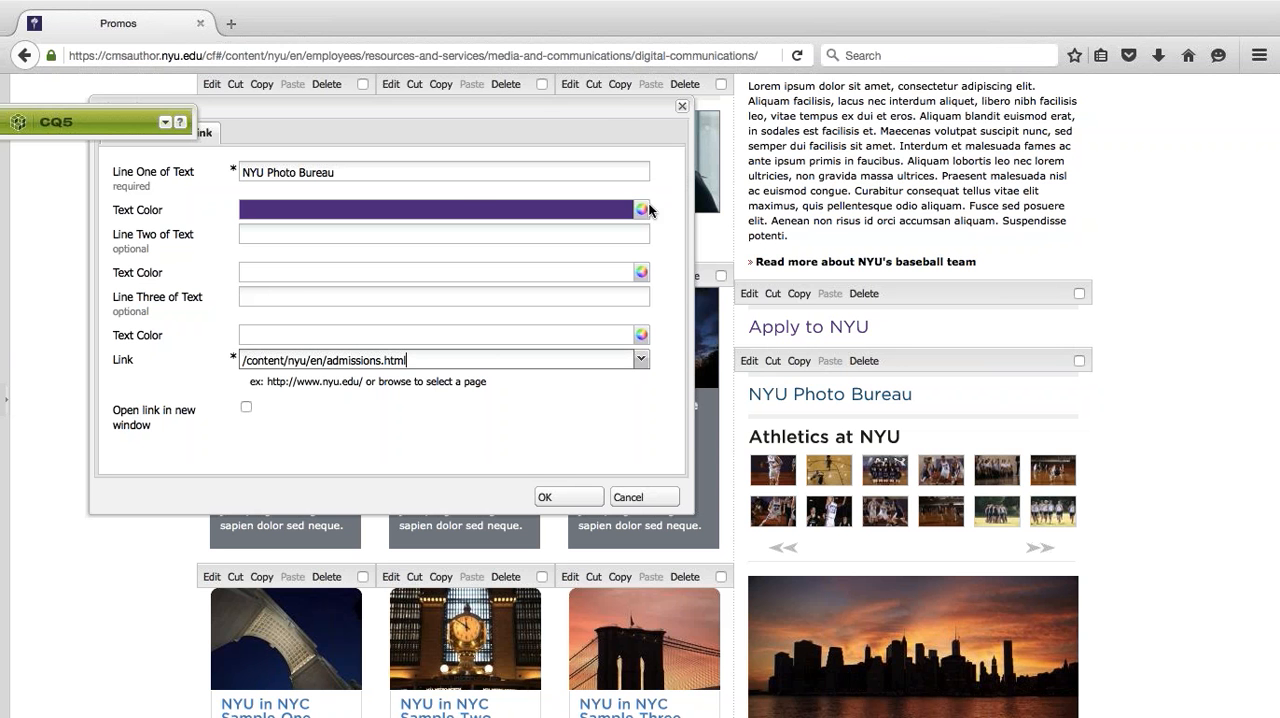
pyautogui.click(632, 498)
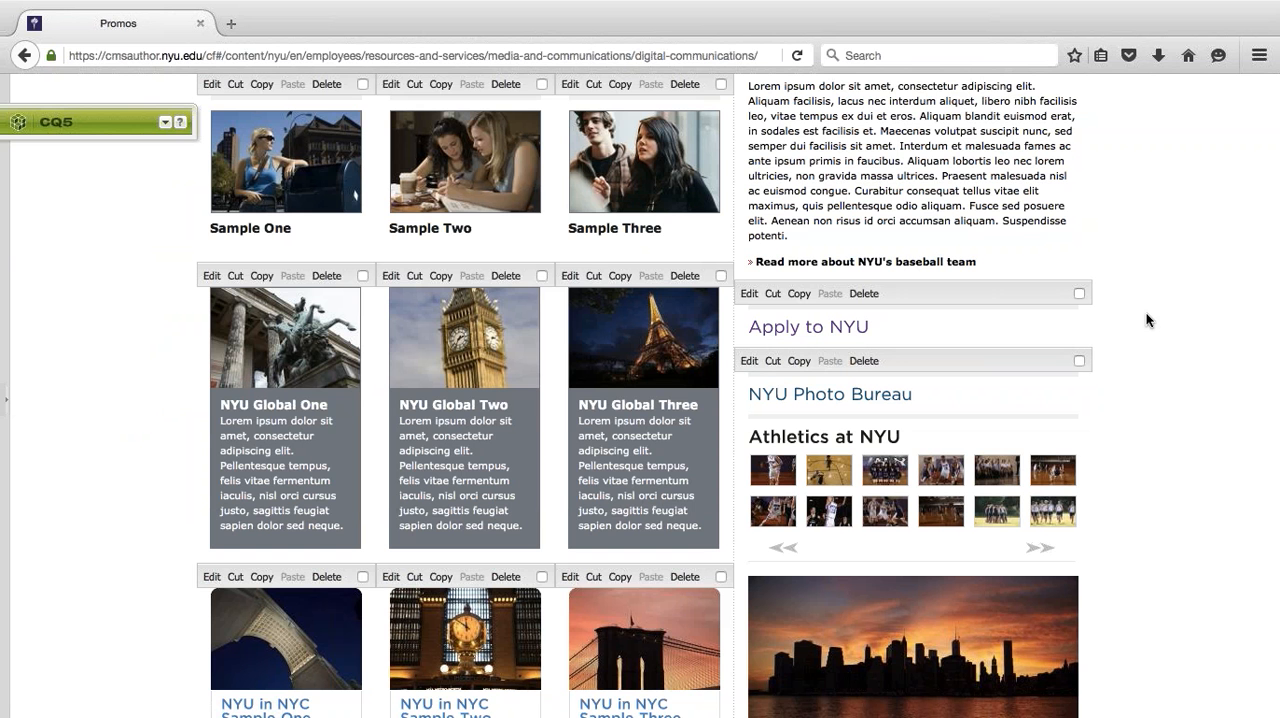
# - Move the CQ5 sidekick over the side column near the page's lower part and expand it to its General components
pyautogui.scroll(3, 1148, 320)
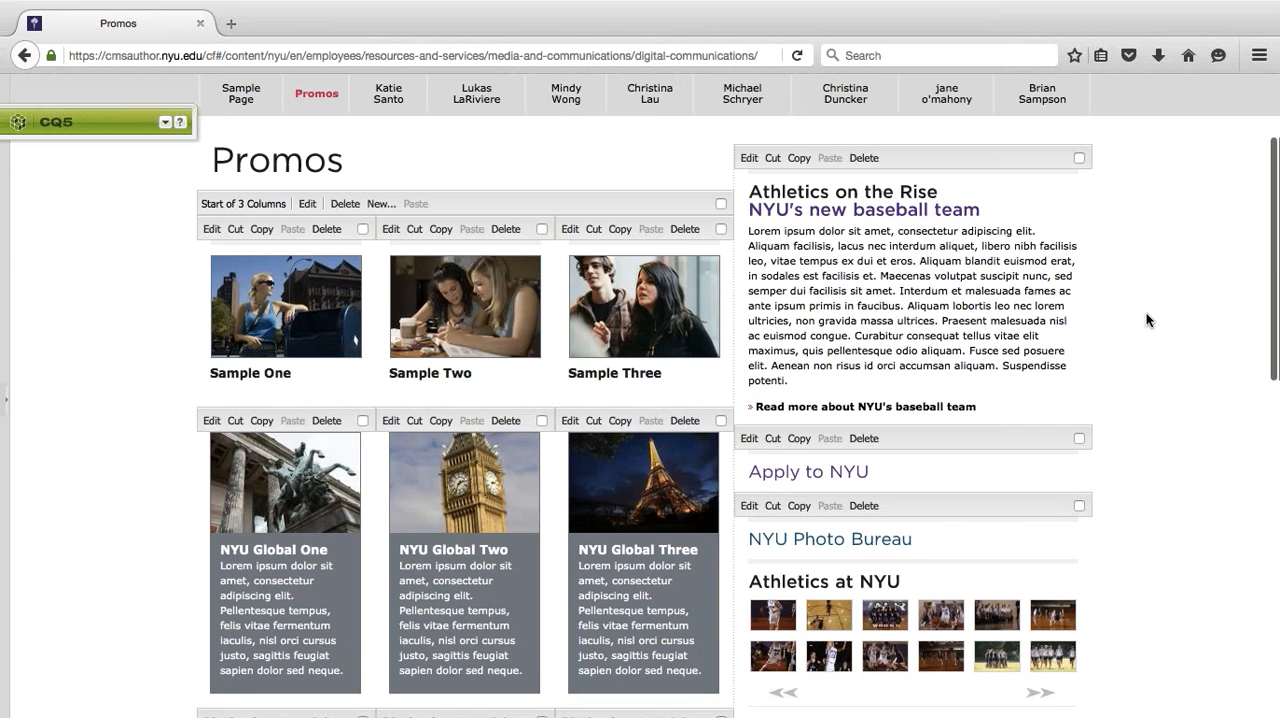
pyautogui.scroll(-7, 1146, 318)
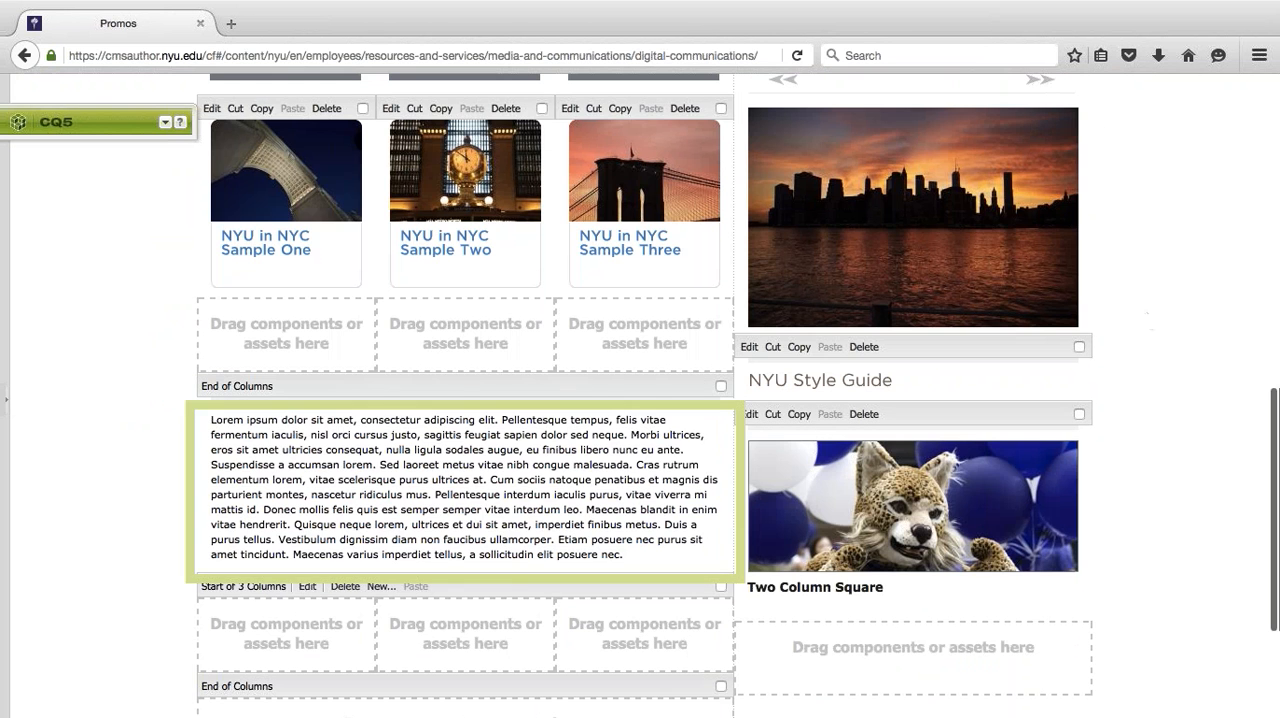
pyautogui.moveTo(97, 122); pyautogui.dragTo(994, 154)
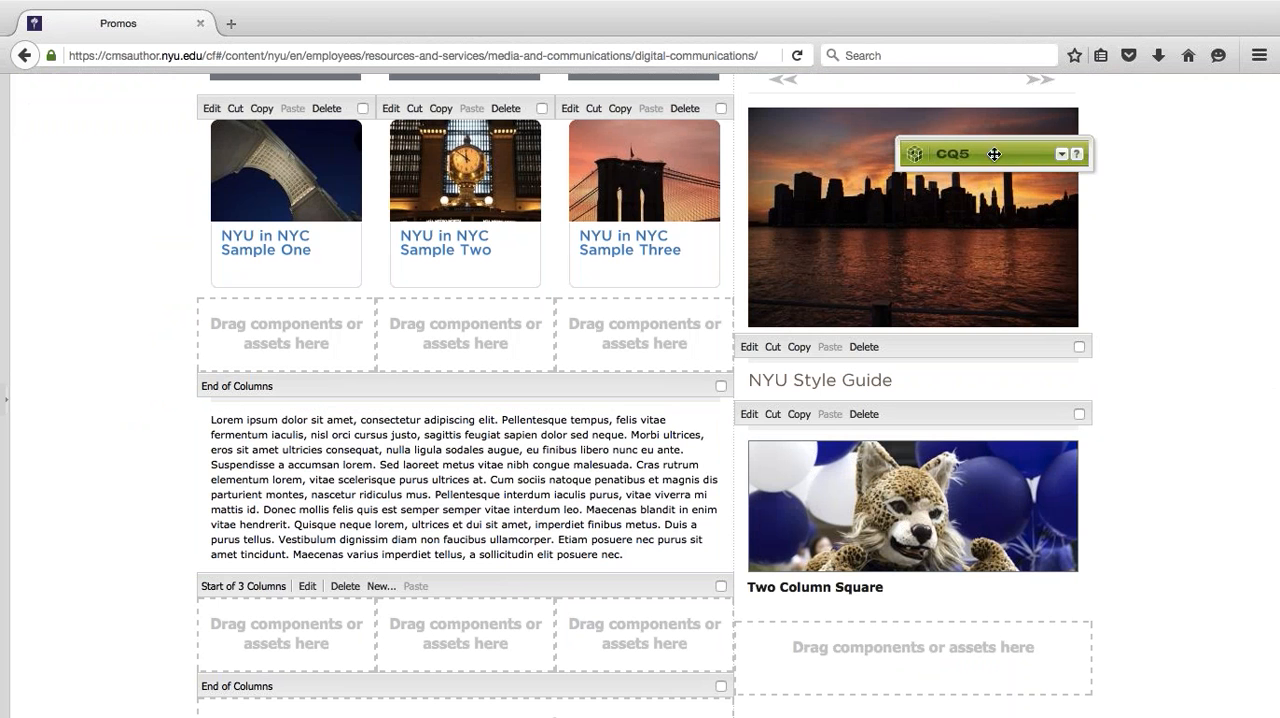
pyautogui.click(1062, 154)
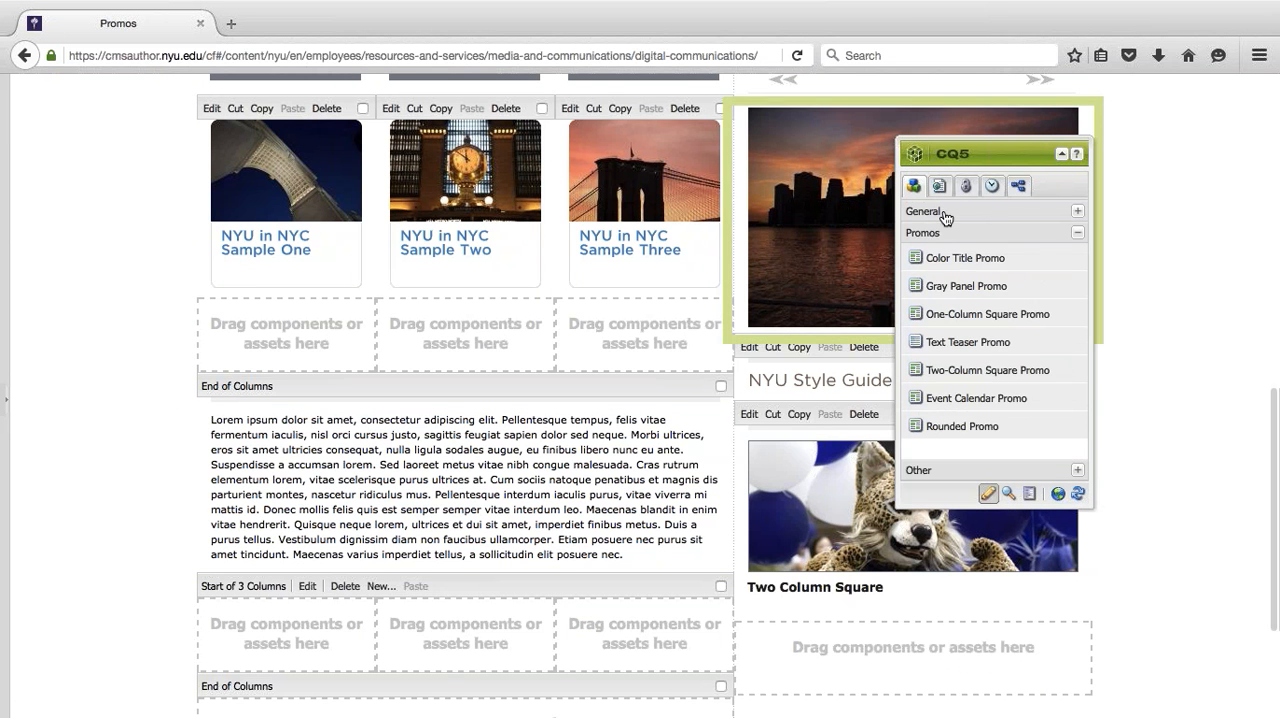
pyautogui.click(1001, 214)
pyautogui.scroll(-5, 253, 383)
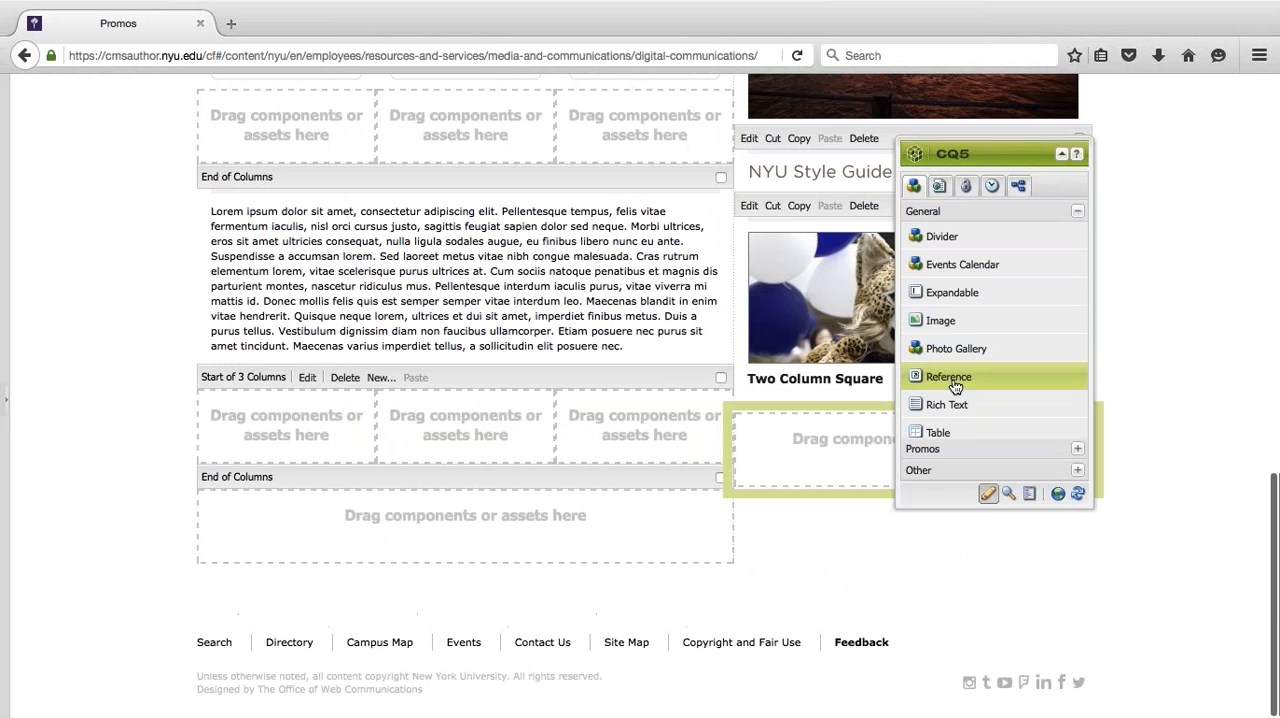
# - Add a Rich Text component below the last three-column section and enter the sample text "Ioj alksjdlkas aslkjdals d" in it
pyautogui.moveTo(970, 408); pyautogui.dragTo(326, 541)
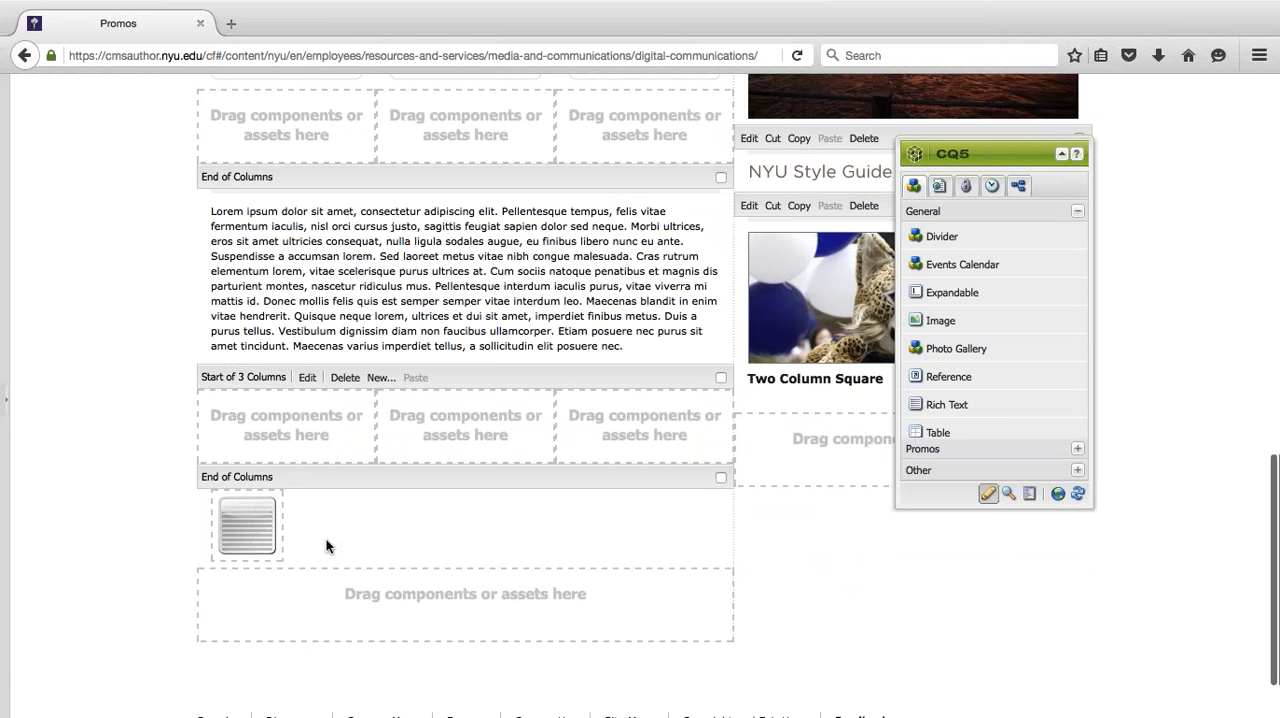
pyautogui.rightClick(259, 524)
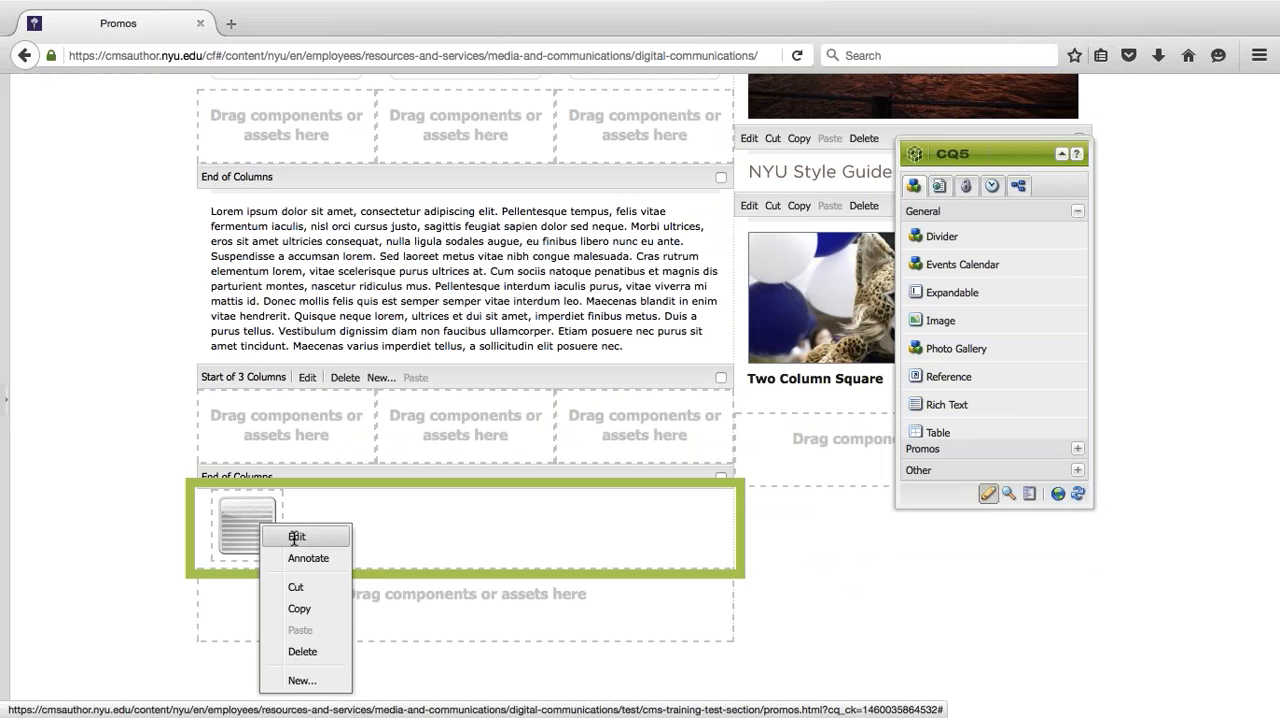
pyautogui.click(294, 537)
pyautogui.scroll(-5, 135, 422)
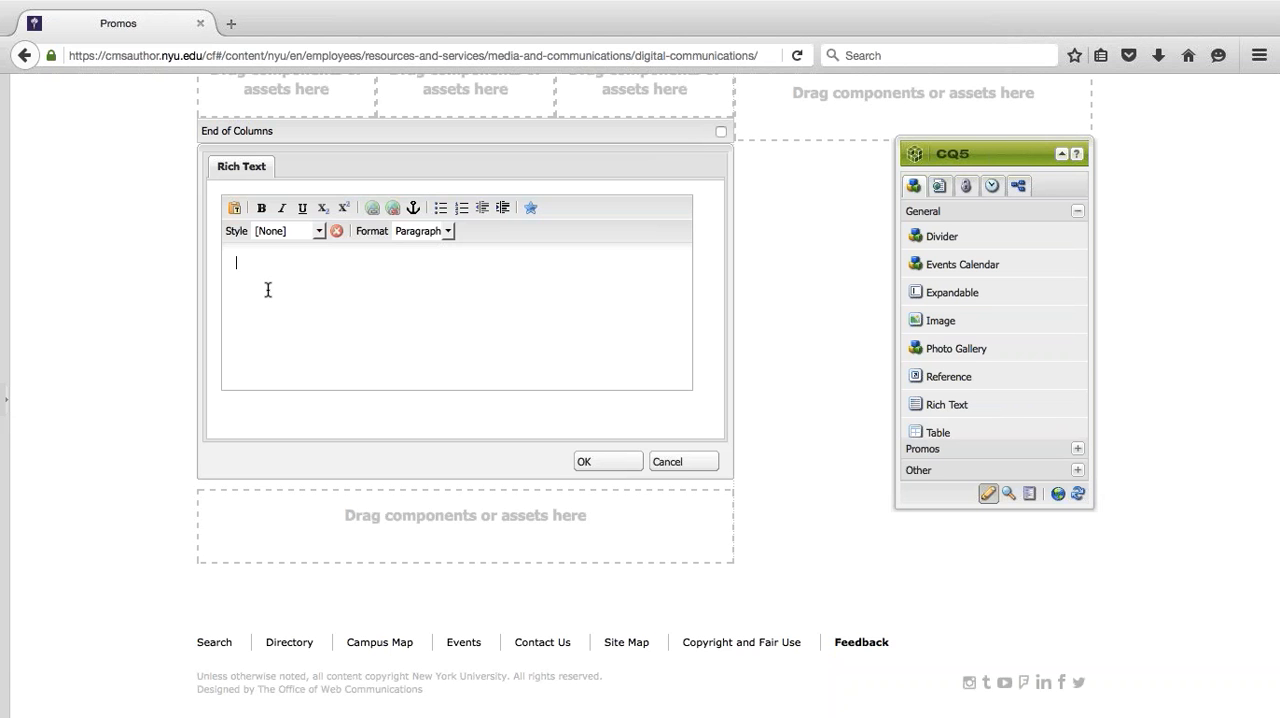
pyautogui.write('loj alksjdlkas  aslkjdals d')
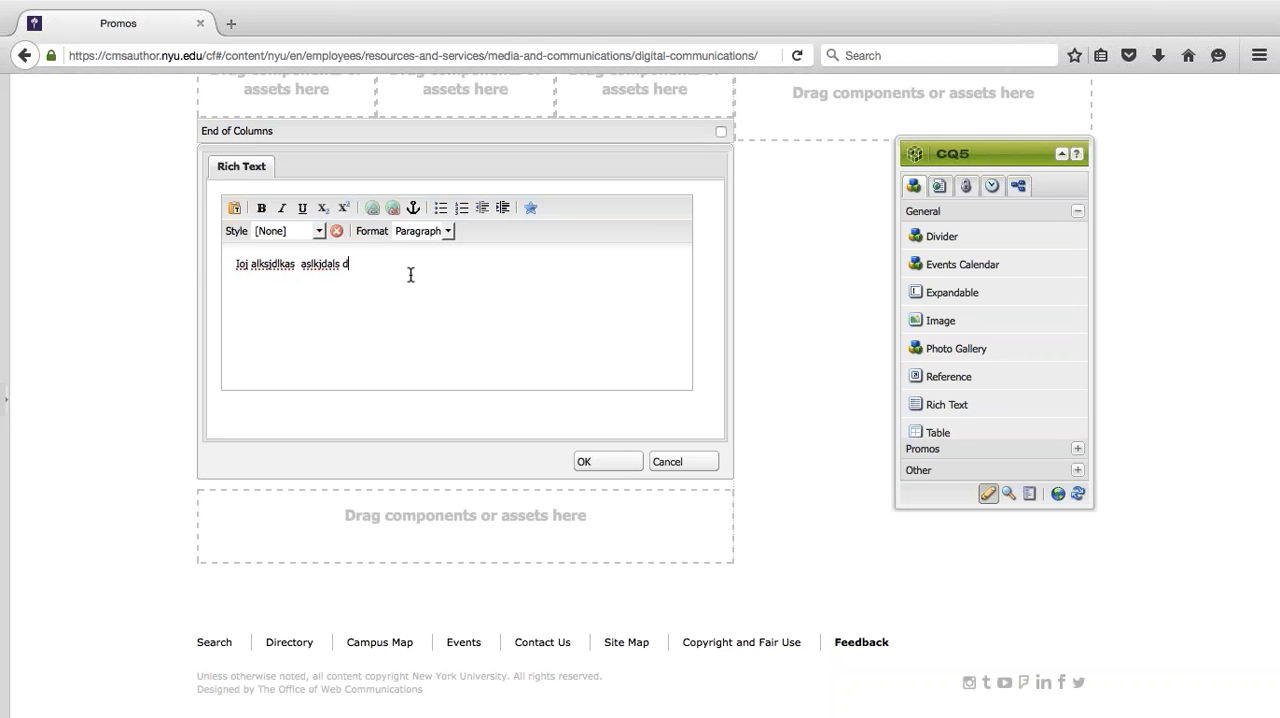
# - Check the plain-text paste window for the sample text, cancel it, and save the Rich Text component
pyautogui.moveTo(352, 275); pyautogui.dragTo(206, 267)
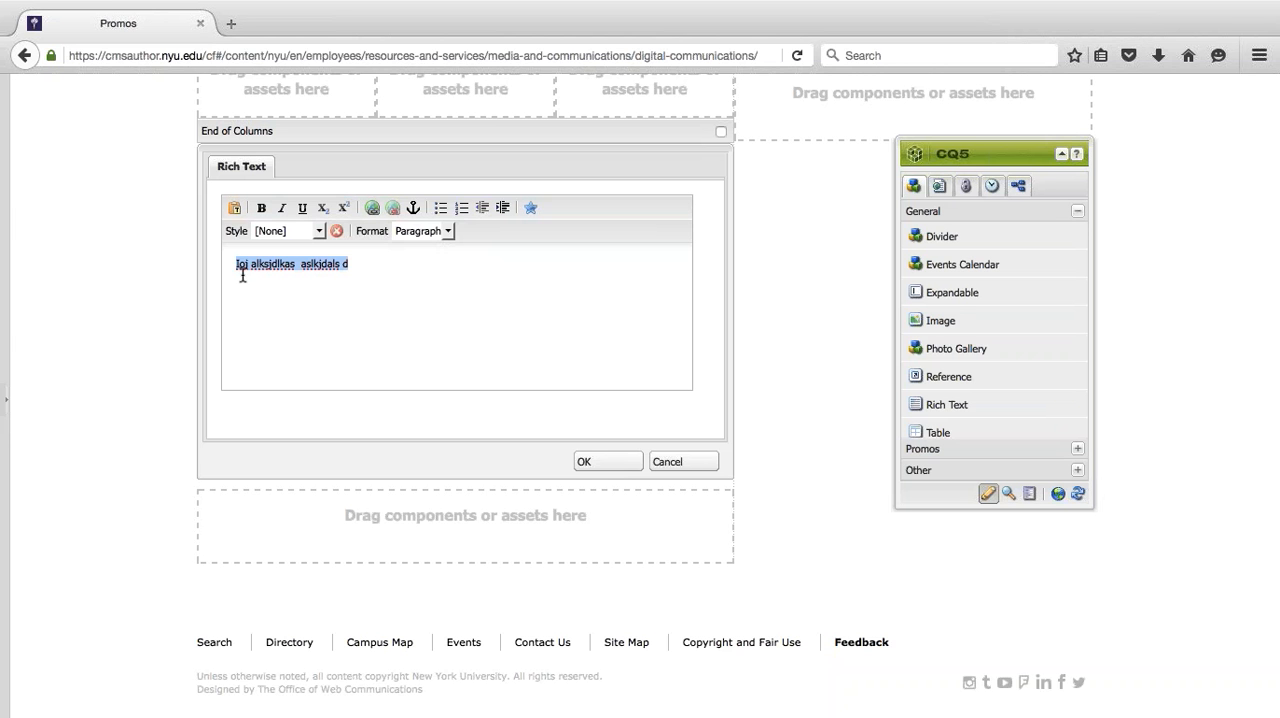
pyautogui.click(233, 210)
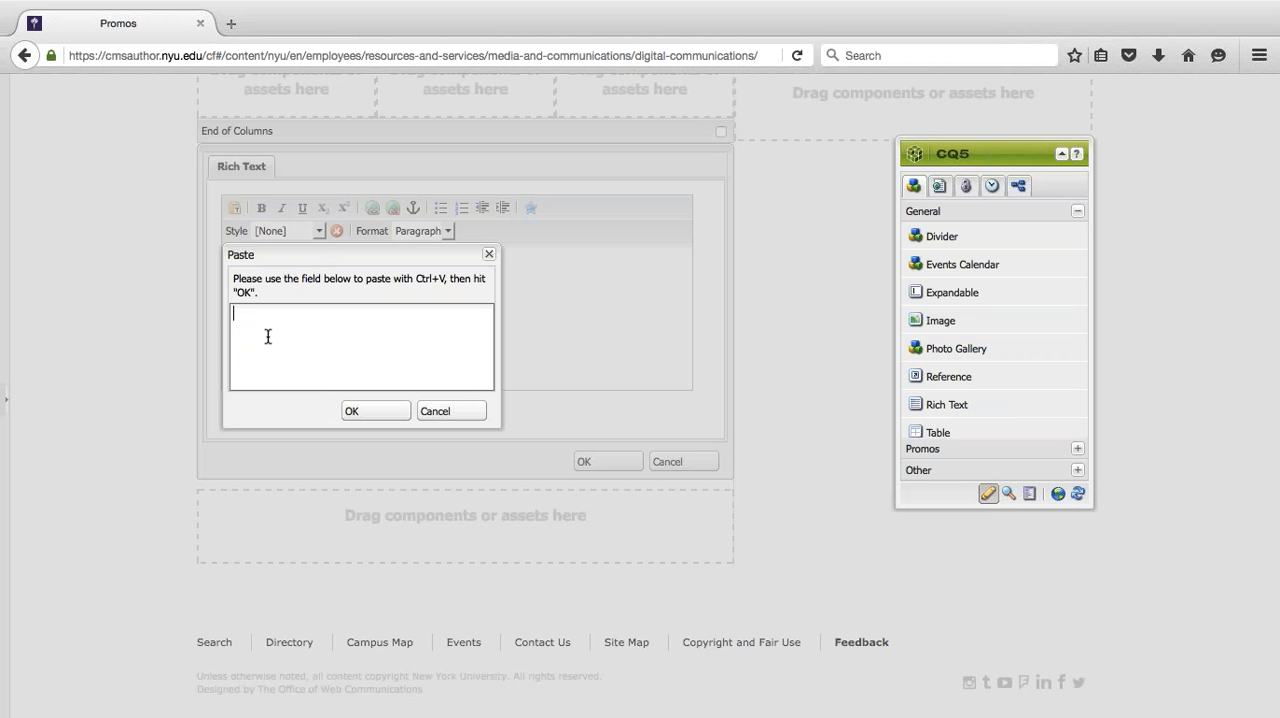
pyautogui.click(451, 414)
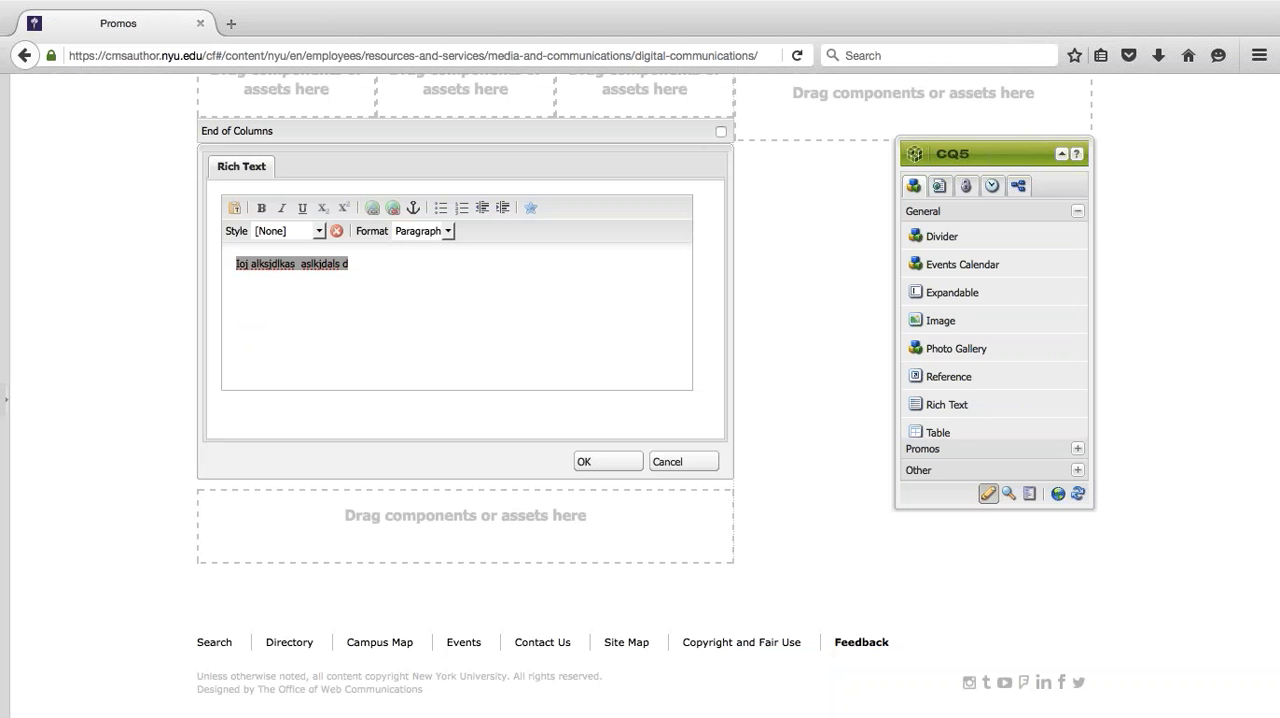
pyautogui.click(423, 276)
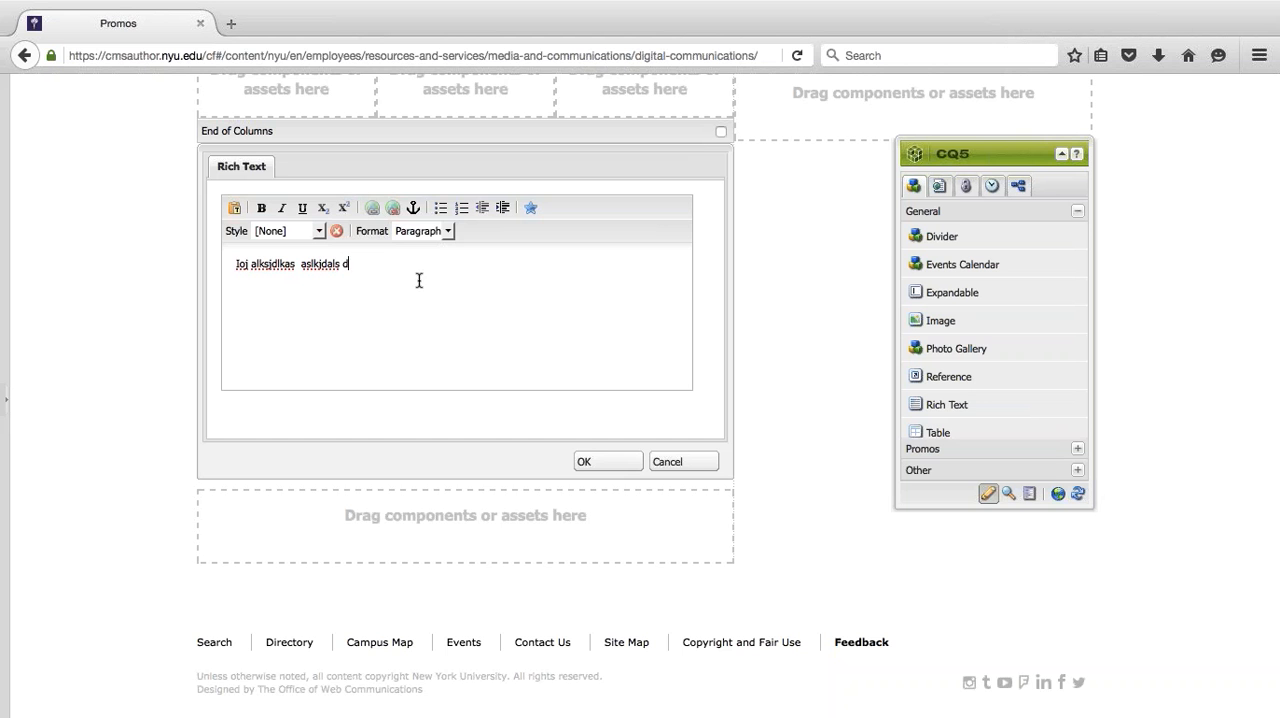
pyautogui.click(592, 462)
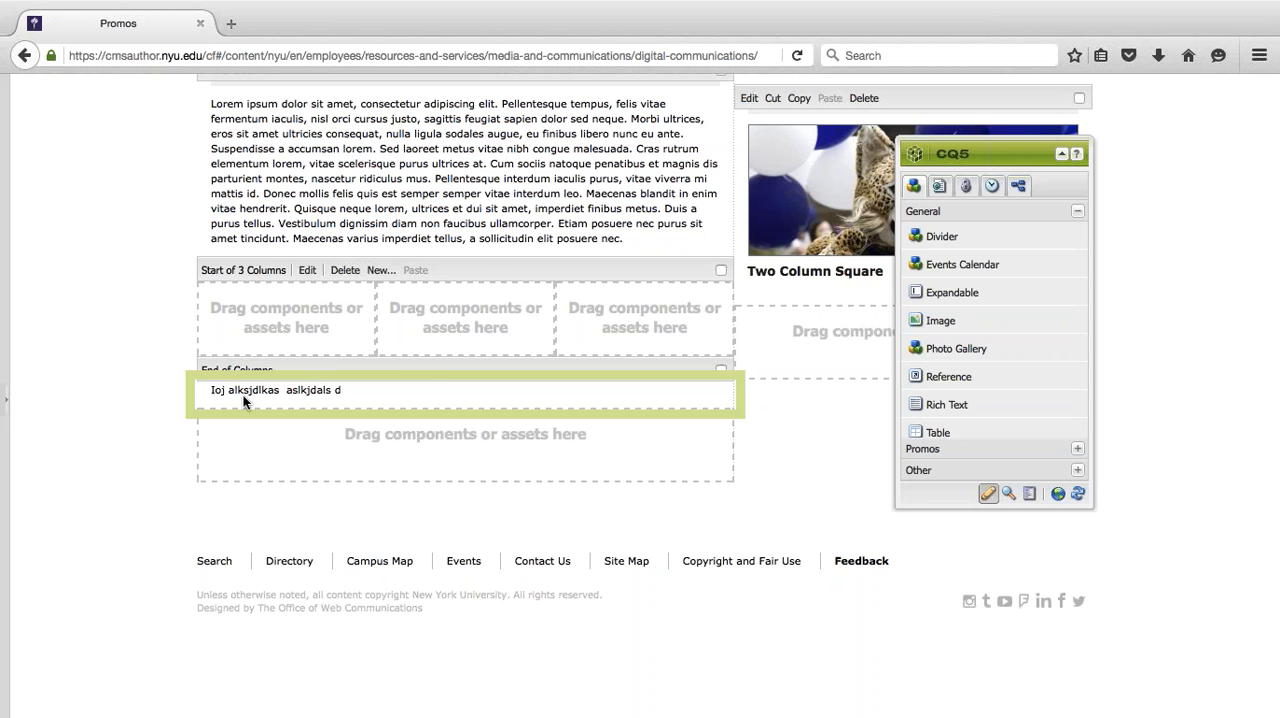
# - Show the components of the Other group in the sidekick
pyautogui.scroll(1, 600, 390)
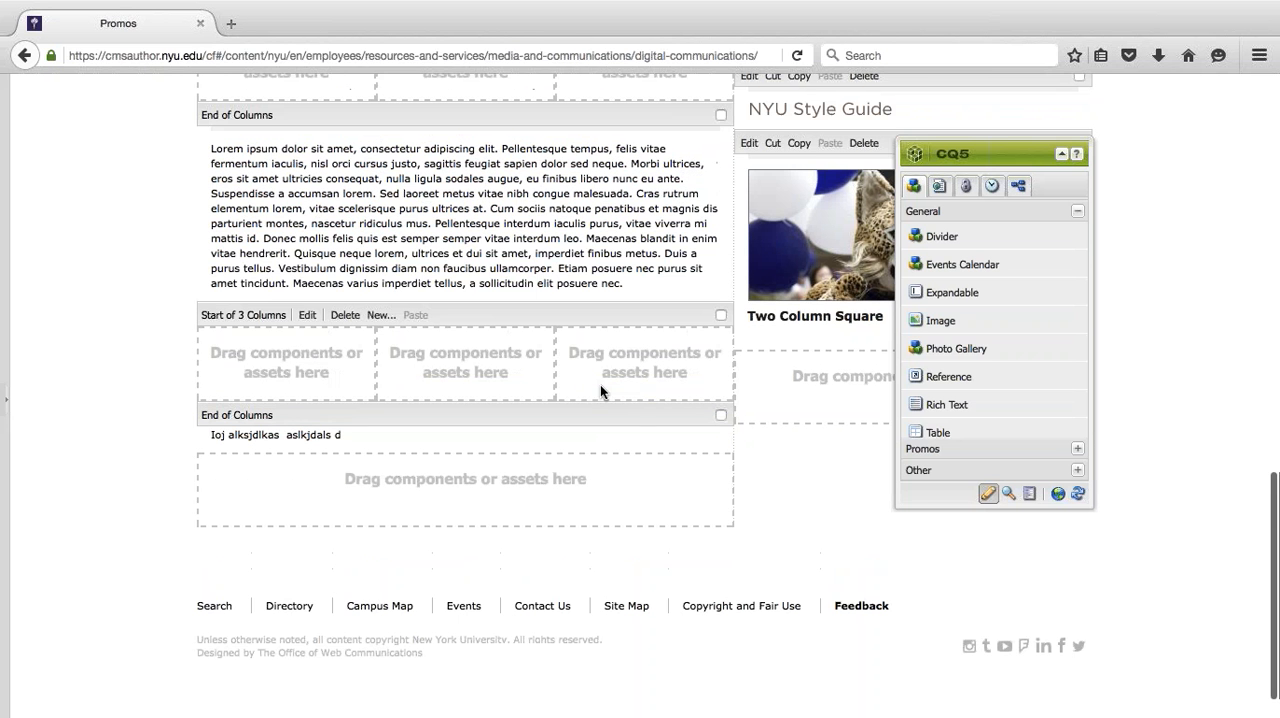
pyautogui.click(918, 470)
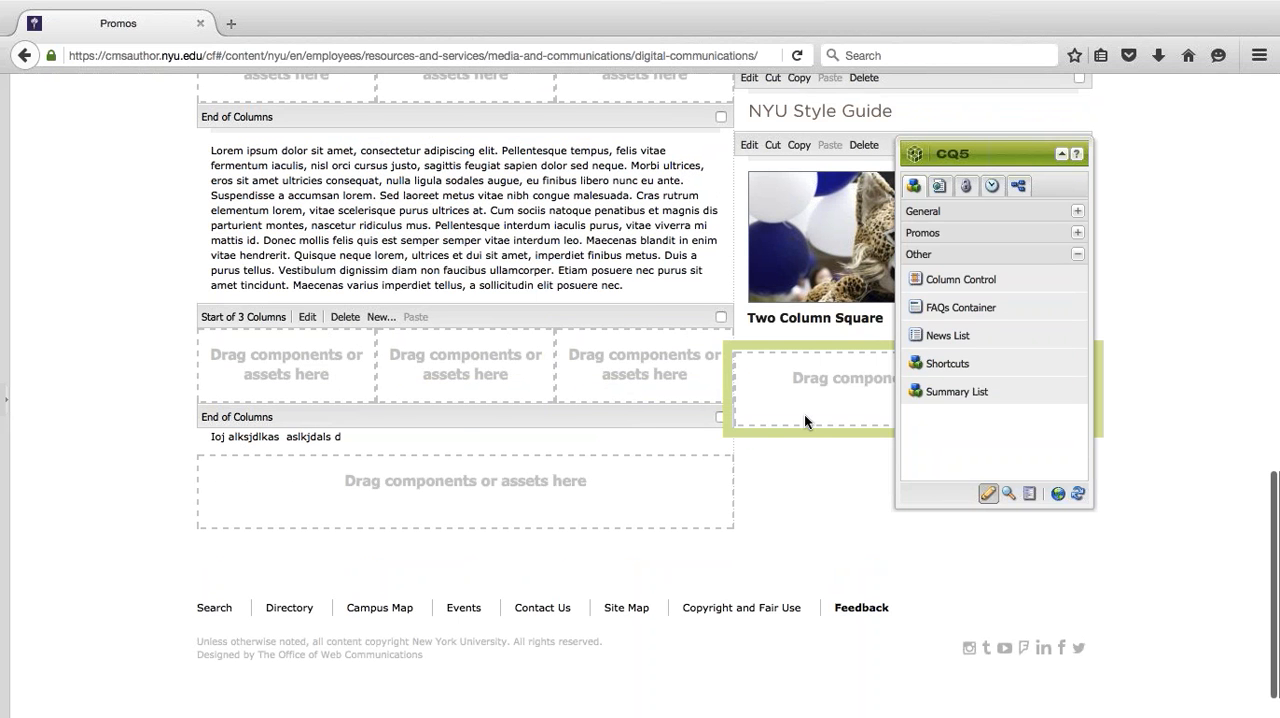
pyautogui.scroll(10, 804, 414)
# - Return to the Websites console, open the trainer's personal page from the third row of the CMS Training Test Section, and expand the sidekick
pyautogui.click(1058, 493)
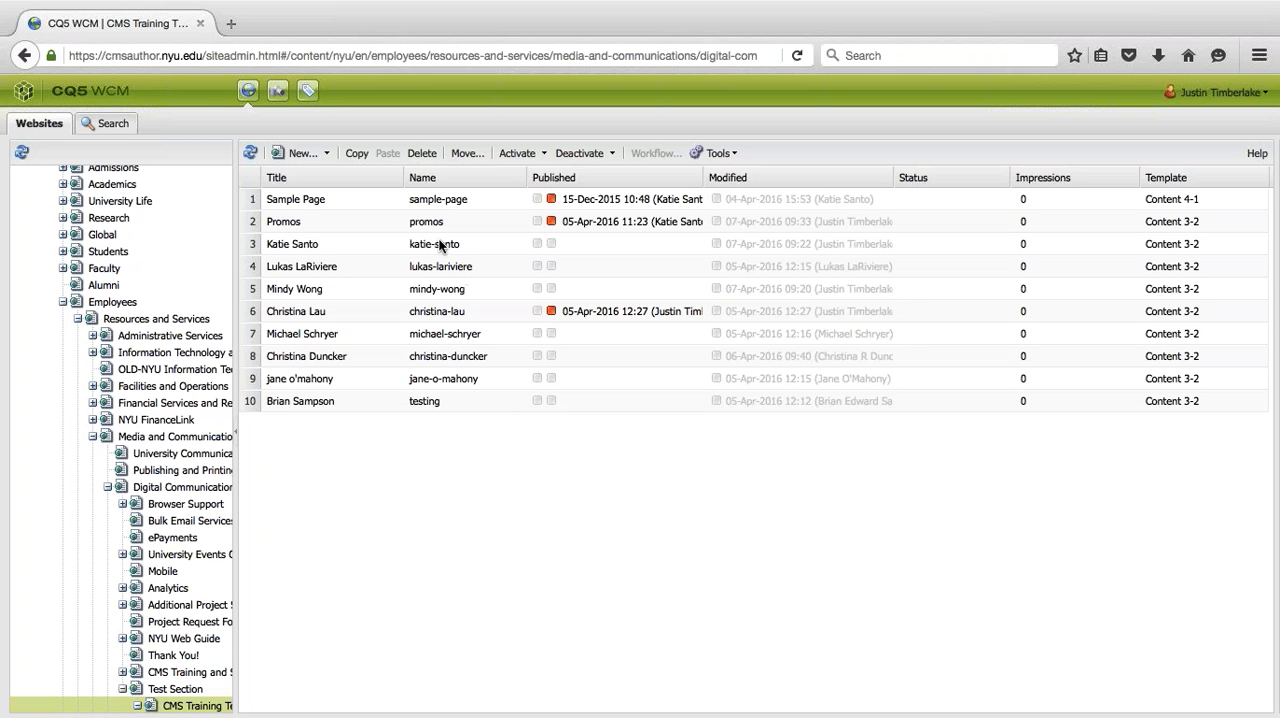
pyautogui.doubleClick(440, 246)
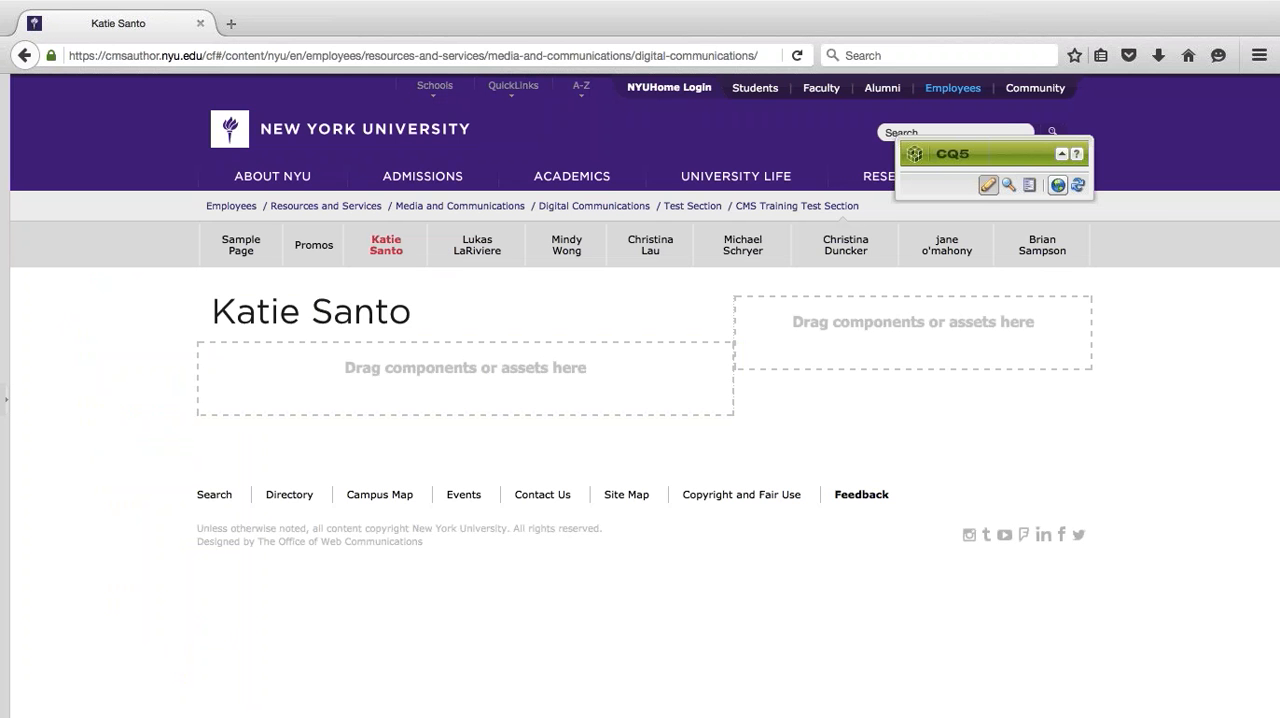
pyautogui.click(1062, 154)
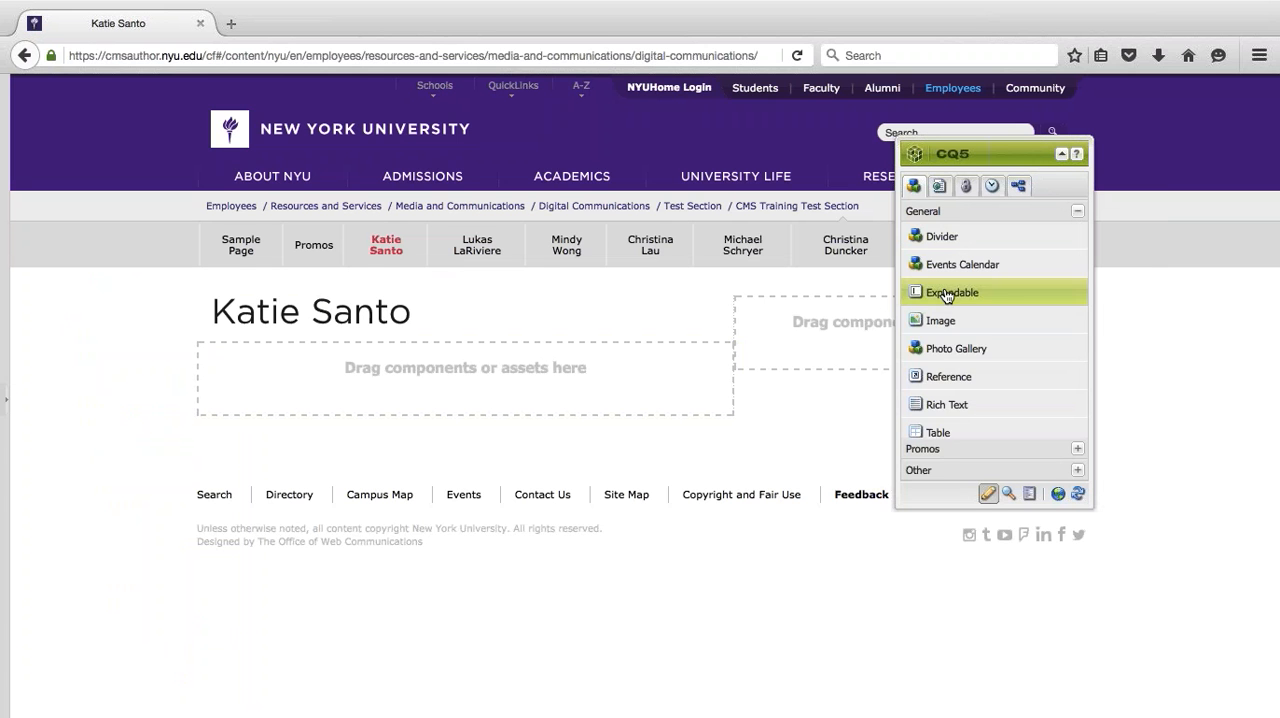
# - Add a Rich Text component to the page's main column and open it for editing
pyautogui.scroll(-2, 982, 344)
pyautogui.moveTo(947, 340); pyautogui.dragTo(443, 377)
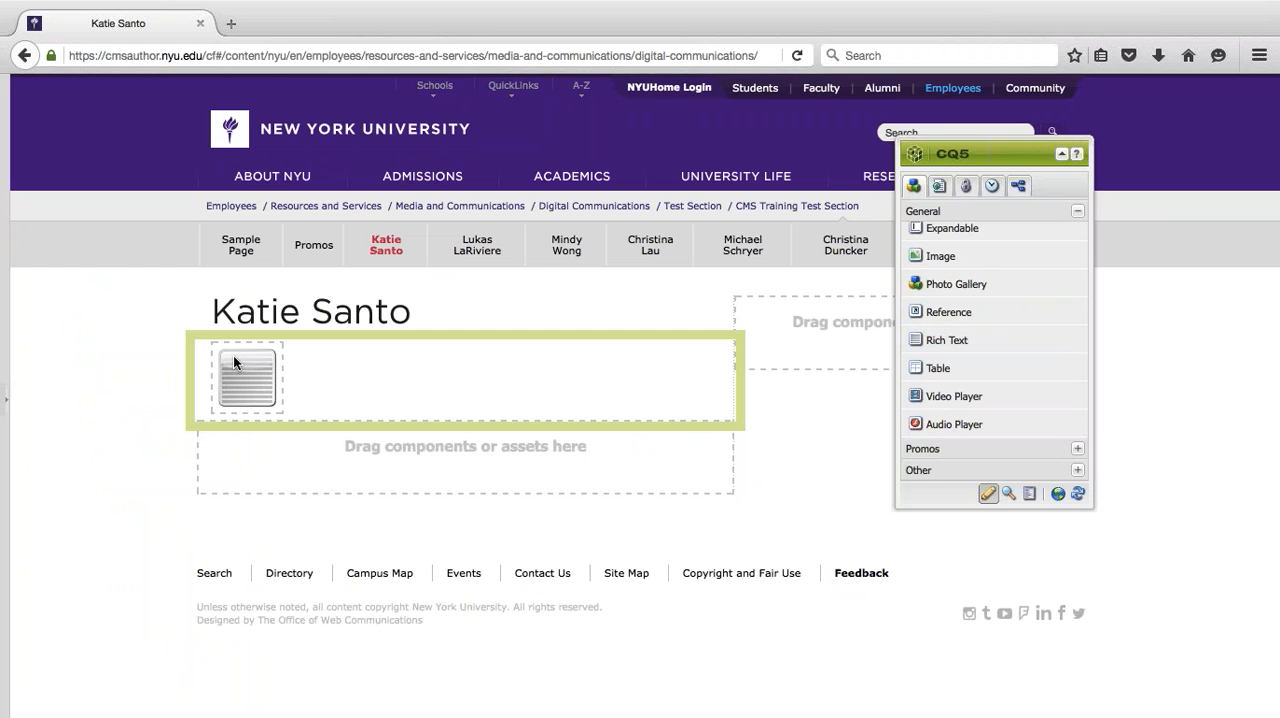
pyautogui.click(233, 355)
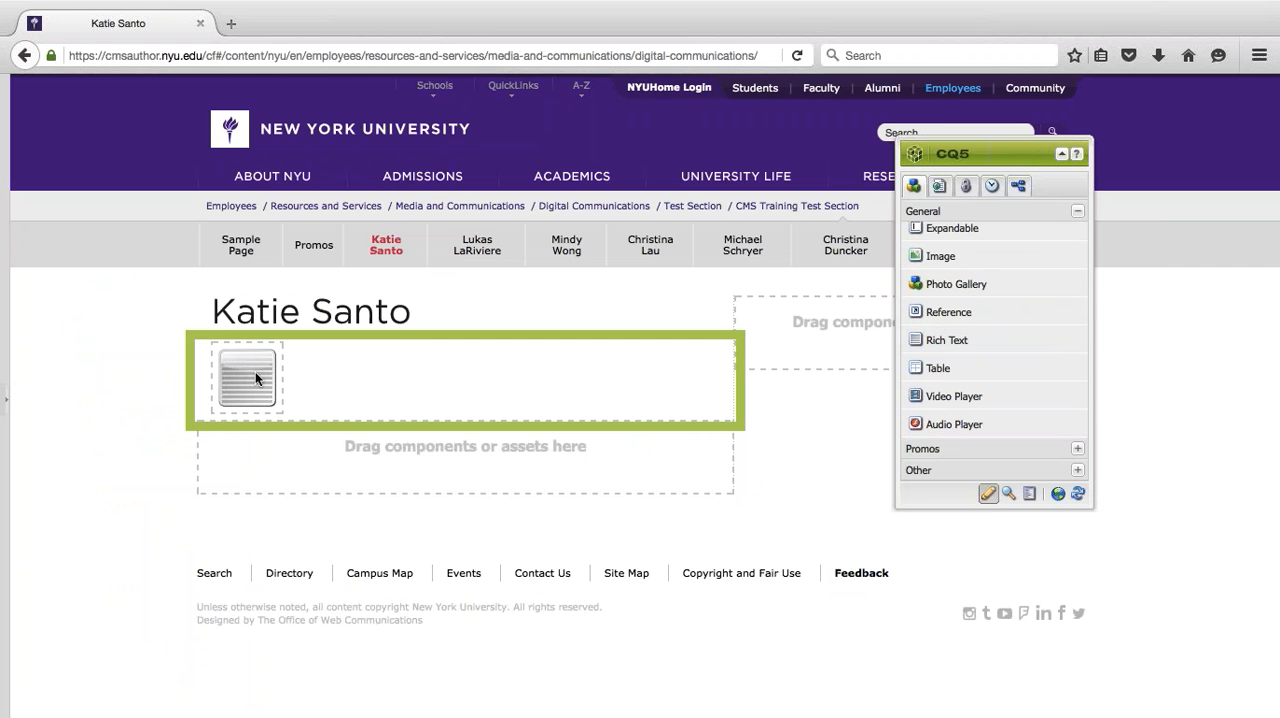
pyautogui.rightClick(255, 374)
pyautogui.click(293, 388)
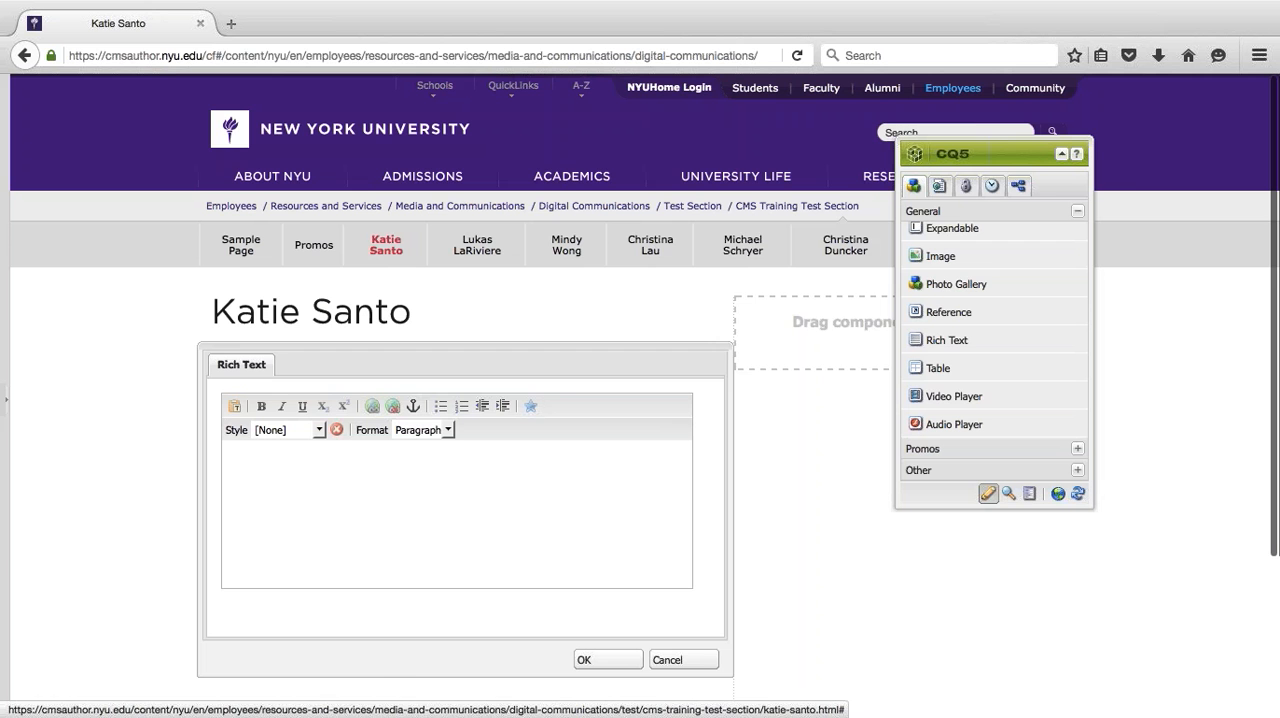
# - Show the content finder and enter "Linking to a file in the DAM" as the first line of the rich text
pyautogui.click(5, 402)
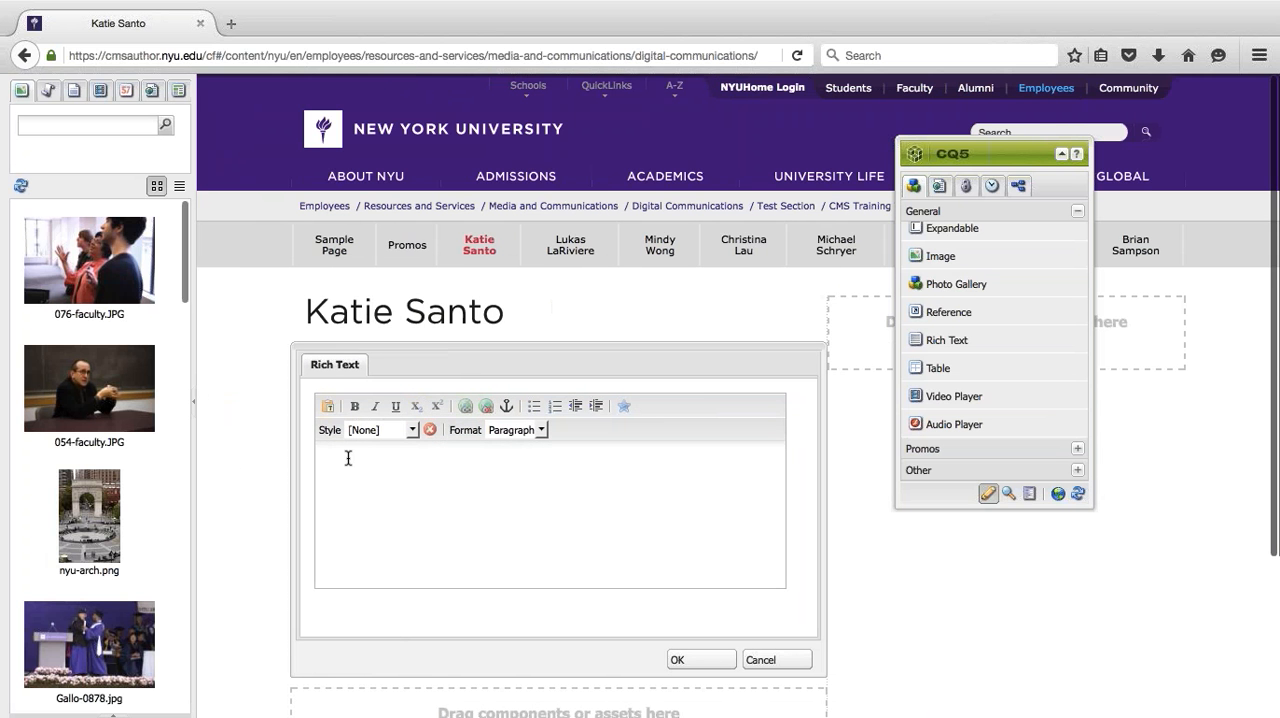
pyautogui.scroll(-3, 350, 455)
pyautogui.write('Link')
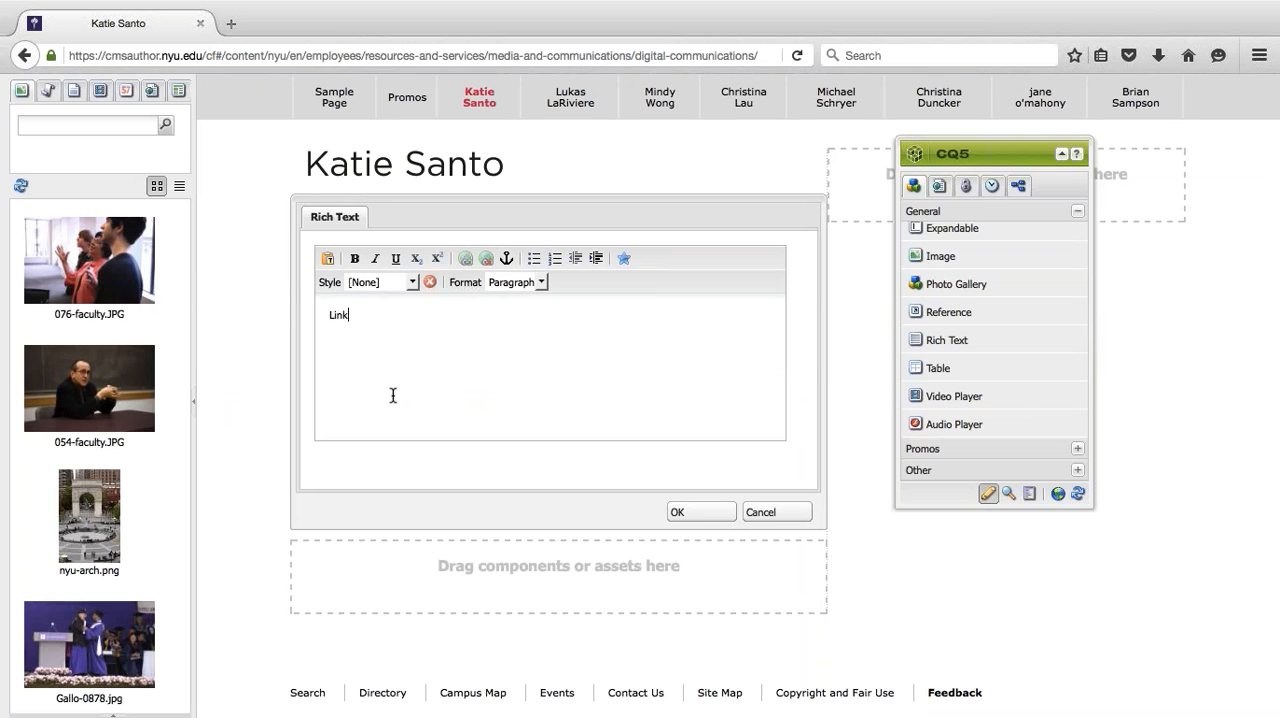
pyautogui.write('ing to a file in the Dam')
pyautogui.press('BackSpace')
pyautogui.press('BackSpace')
pyautogui.write('AM')
pyautogui.press('Return')
# - Enter "File name (File Type: File Size)" as the second line and add a colon to the end of the first line
pyautogui.write('File name')
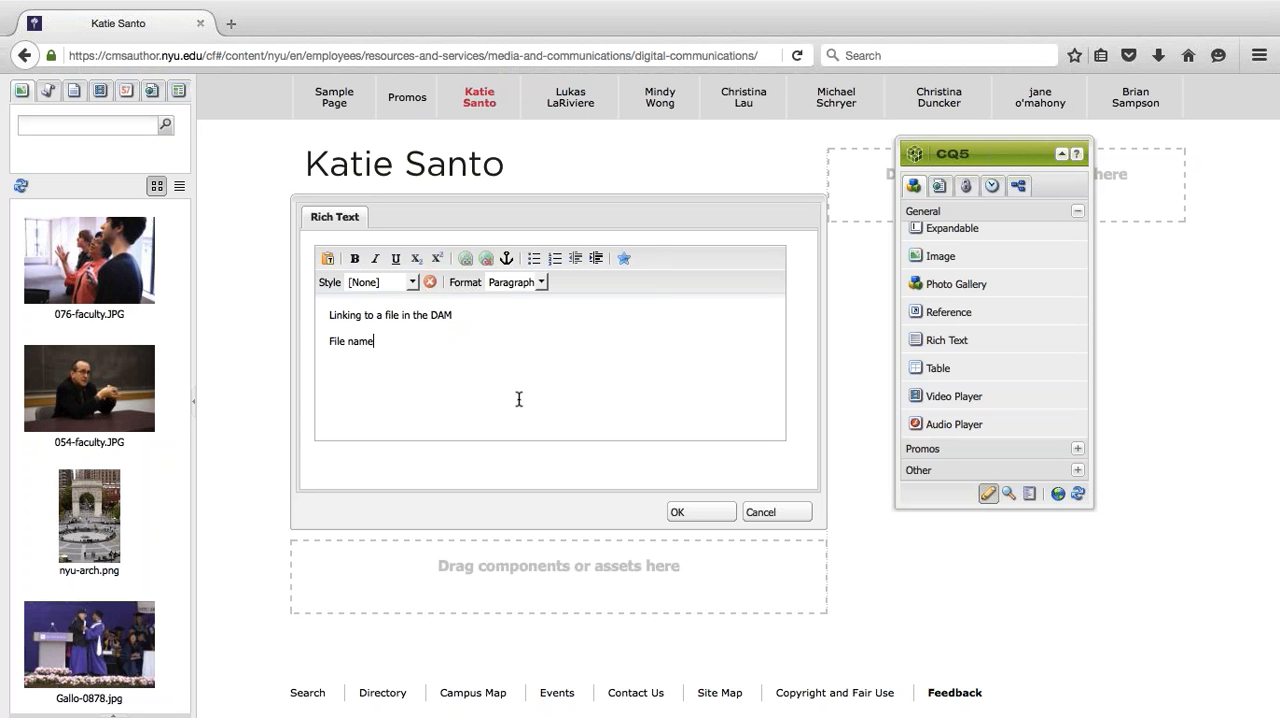
pyautogui.write(' (')
pyautogui.write('DOC')
pyautogui.write(' :')
pyautogui.press('BackSpace')
pyautogui.press('BackSpace')
pyautogui.press('BackSpace')
pyautogui.press('BackSpace')
pyautogui.press('BackSpace')
pyautogui.write('Word Doc')
pyautogui.press('BackSpace')
pyautogui.press('BackSpace')
pyautogui.press('BackSpace')
pyautogui.press('BackSpace')
pyautogui.press('BackSpace')
pyautogui.press('BackSpace')
pyautogui.press('BackSpace')
pyautogui.press('BackSpace')
pyautogui.write('File Tu')
pyautogui.press('BackSpace')
pyautogui.write('ype: File Six')
pyautogui.press('BackSpace')
pyautogui.write('ze)')
pyautogui.press('Home')
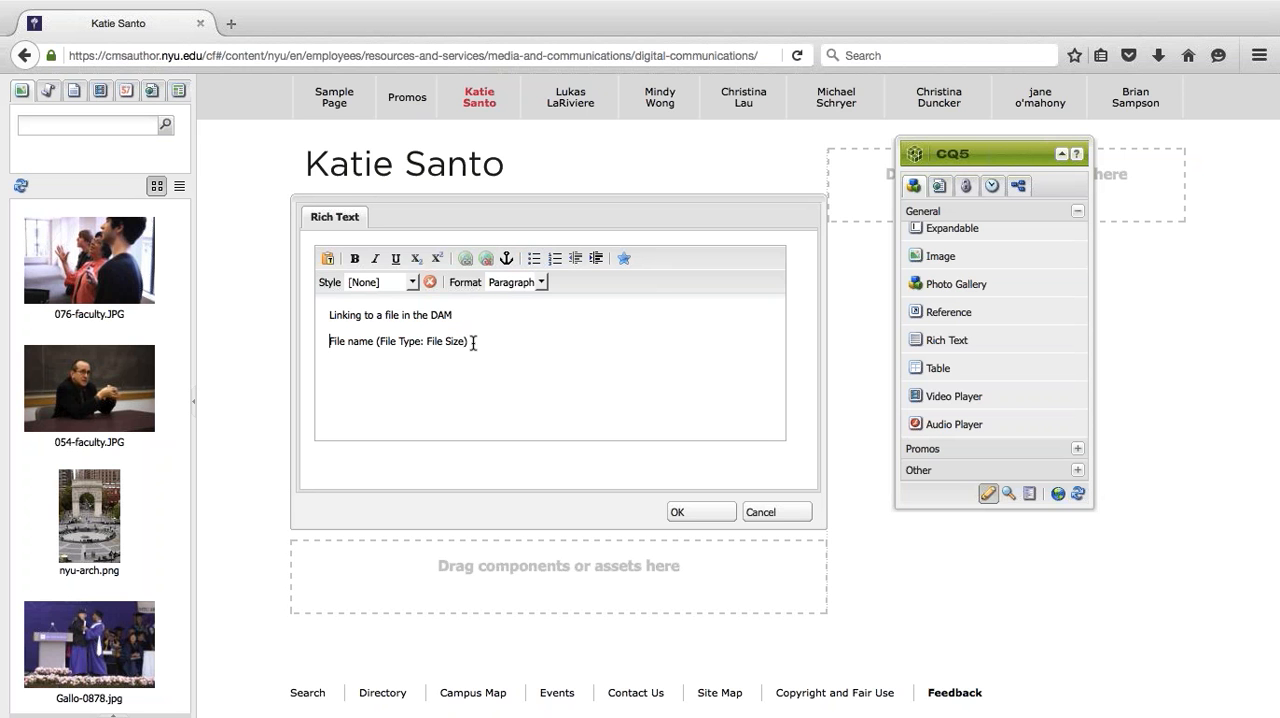
pyautogui.write(':')
# - Start a hyperlink on the whole "File name (File Type: File Size)" line and open its path browser, moving the sidekick clear of it
pyautogui.moveTo(482, 338); pyautogui.dragTo(313, 346)
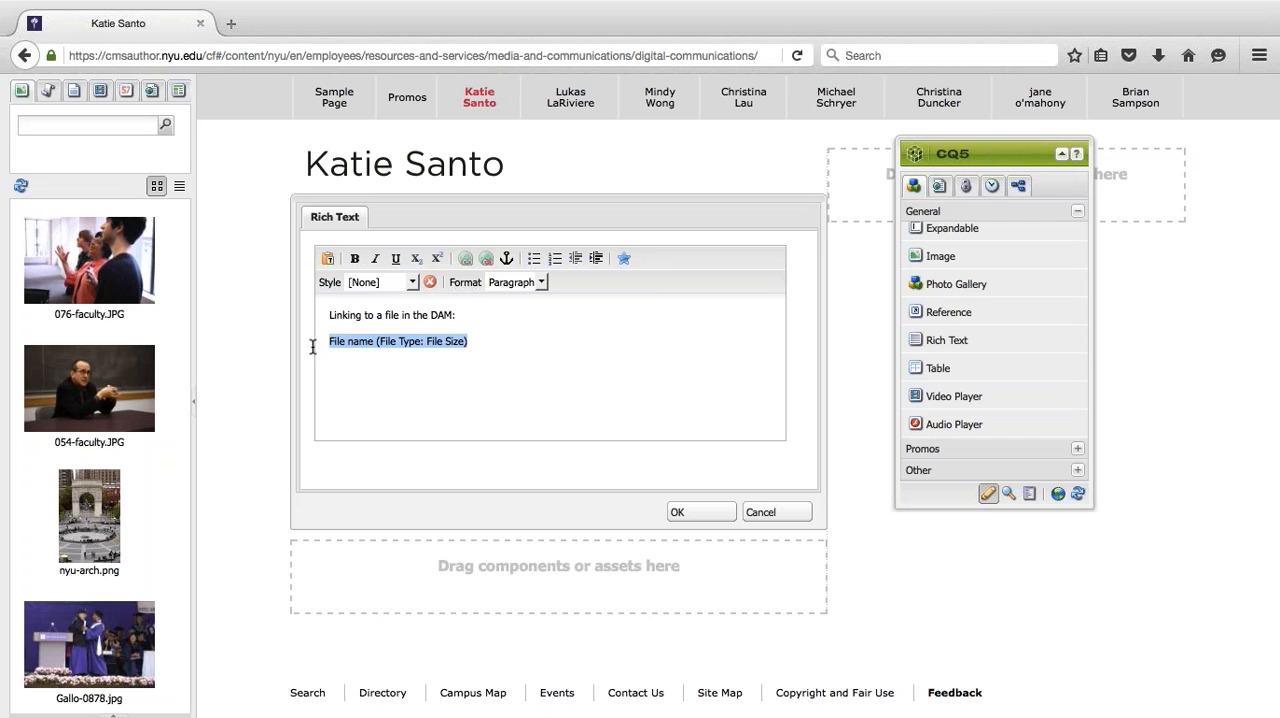
pyautogui.click(466, 259)
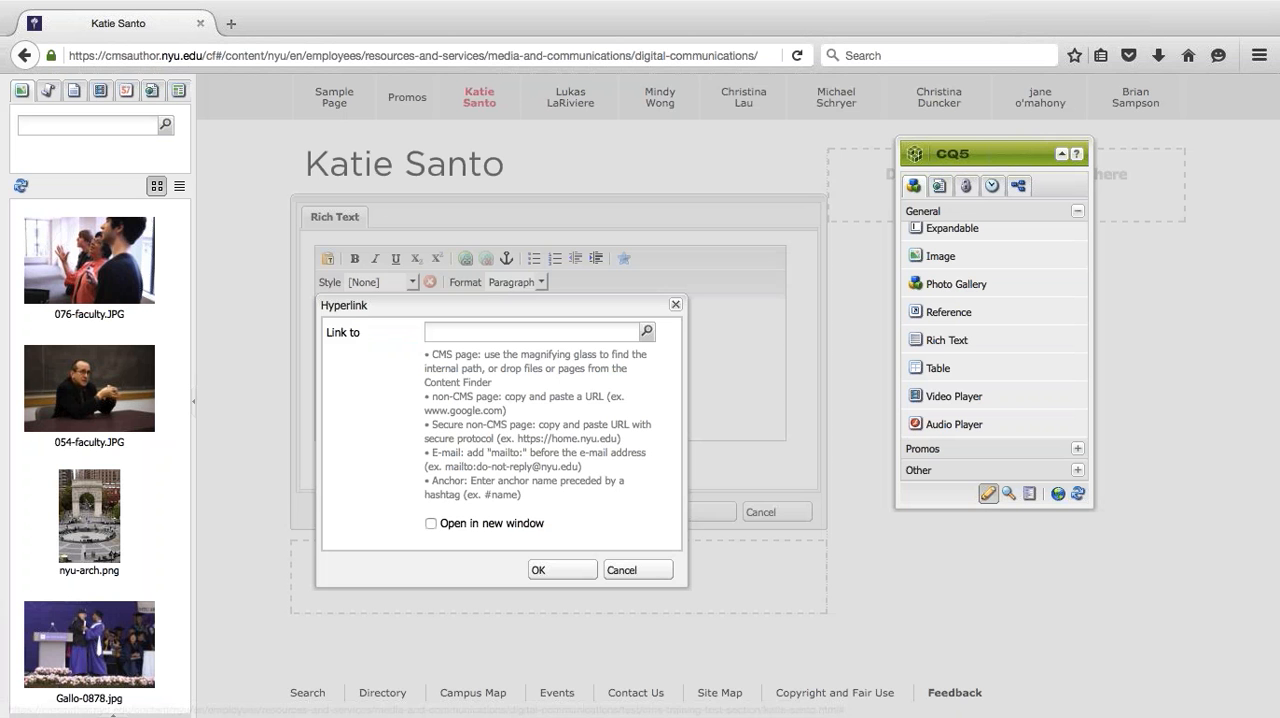
pyautogui.click(648, 332)
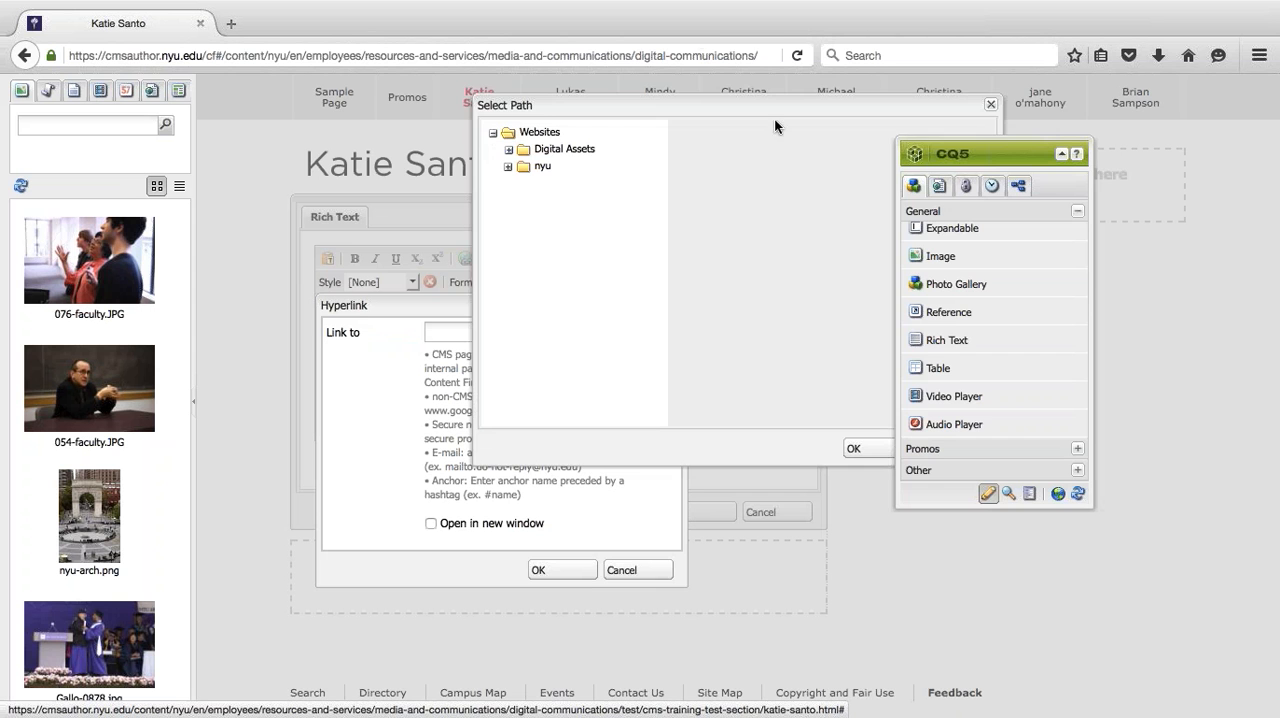
pyautogui.moveTo(968, 150); pyautogui.dragTo(1053, 190)
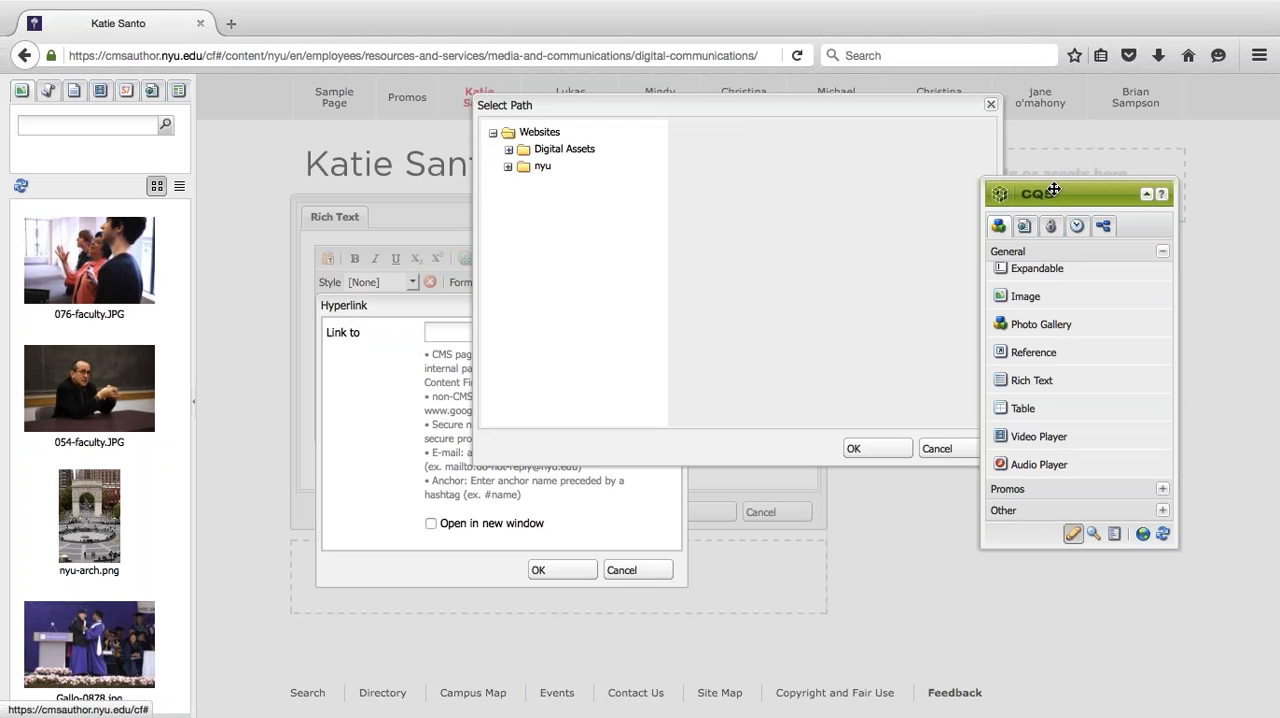
# - Look through the page folders under the nyu English site in the path browser and collapse the site tree
pyautogui.click(508, 166)
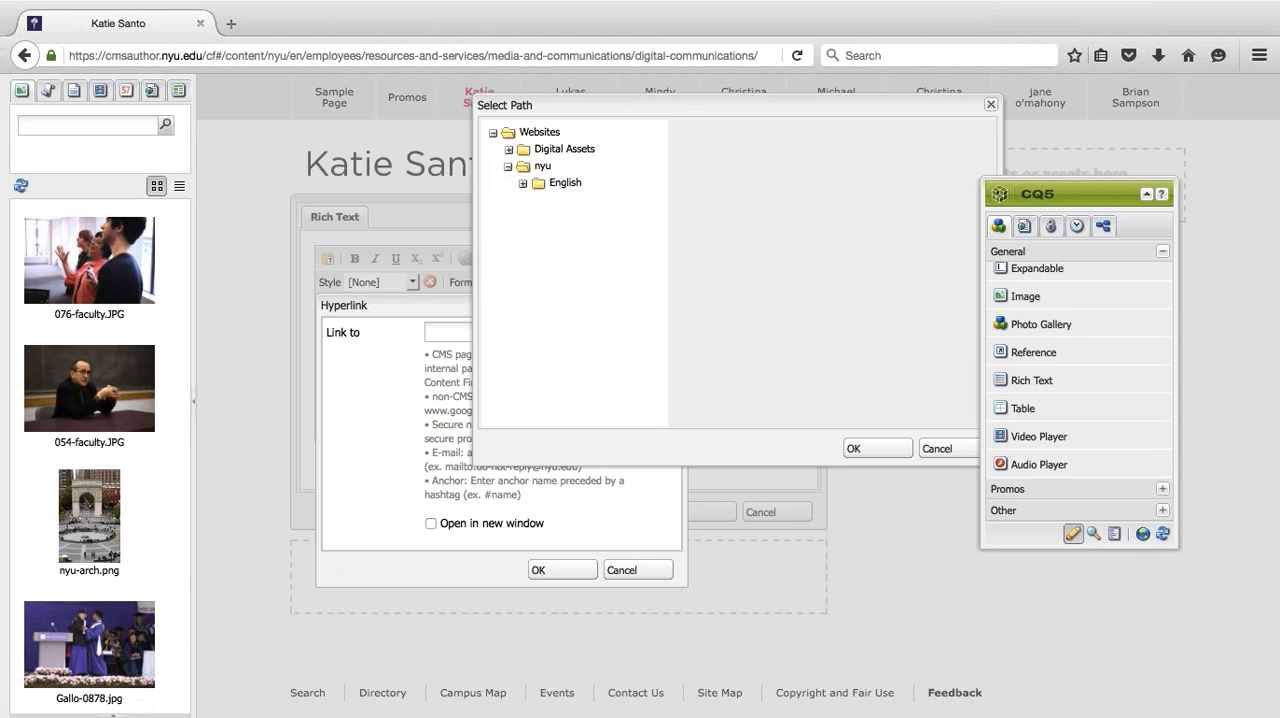
pyautogui.click(522, 183)
pyautogui.scroll(2, 580, 290)
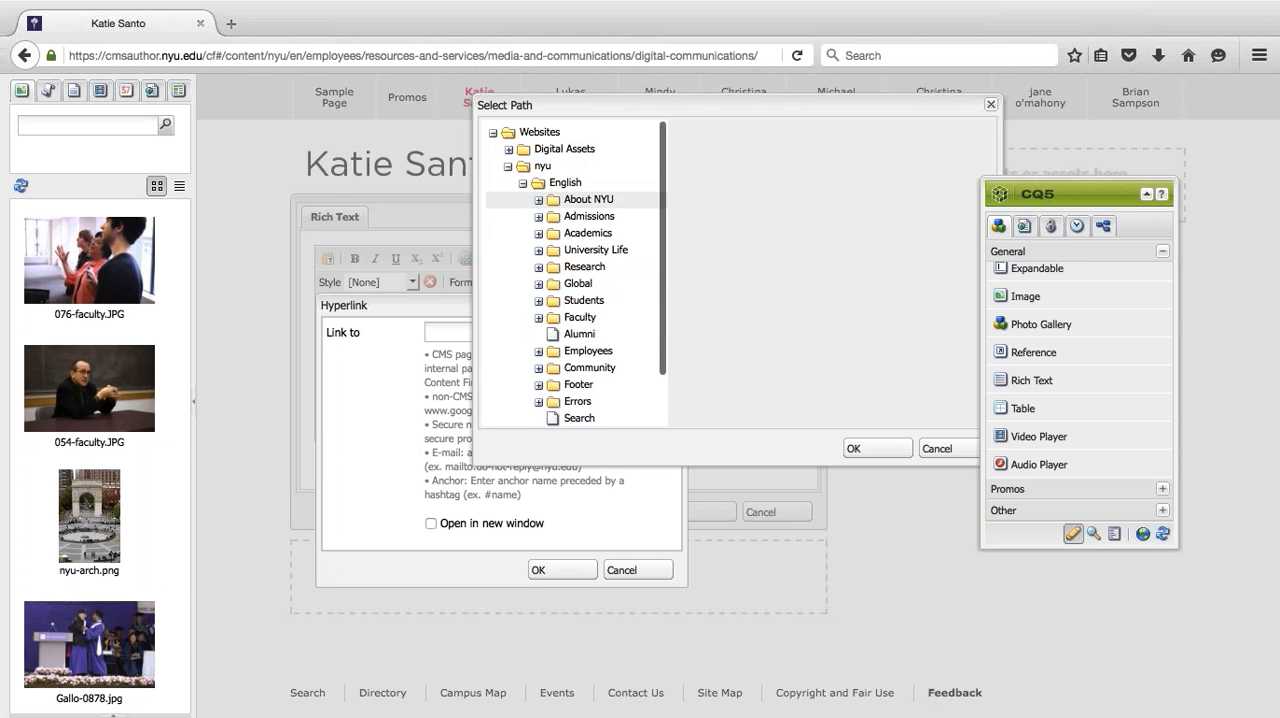
pyautogui.click(508, 166)
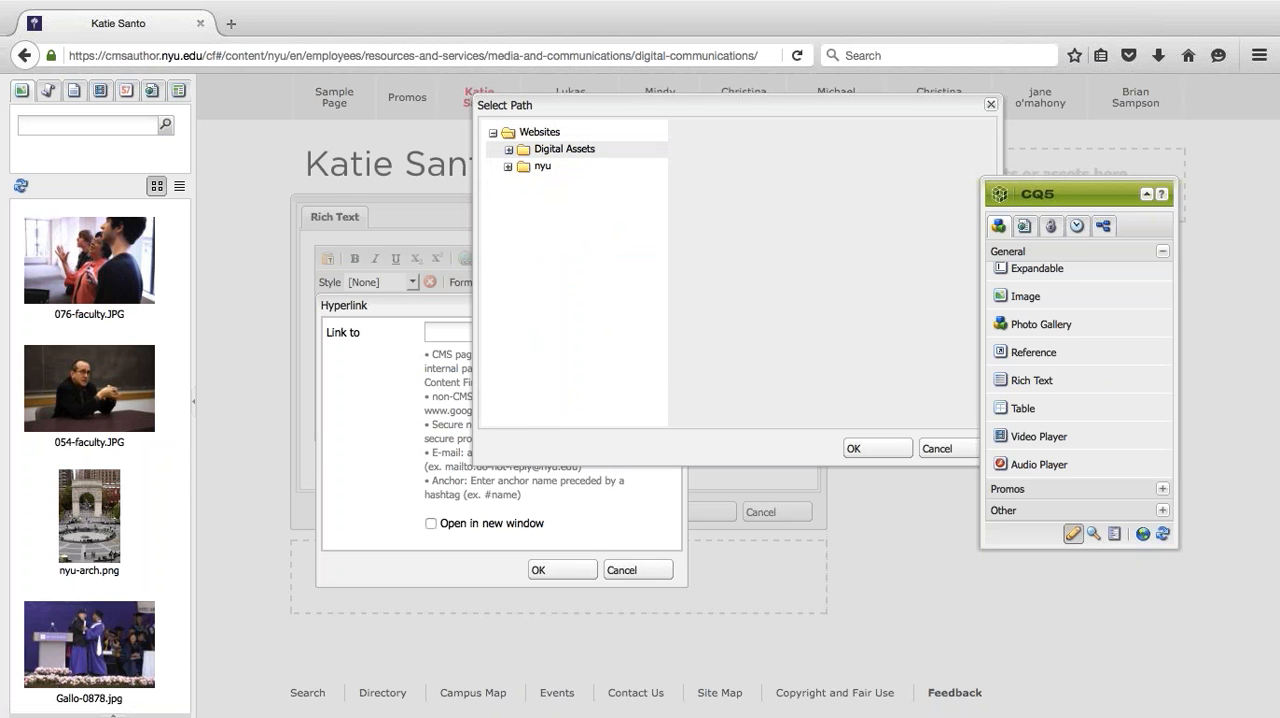
# - Expand Digital Assets, nyu and photoBureau in the path browser and select the documents folder
pyautogui.click(508, 149)
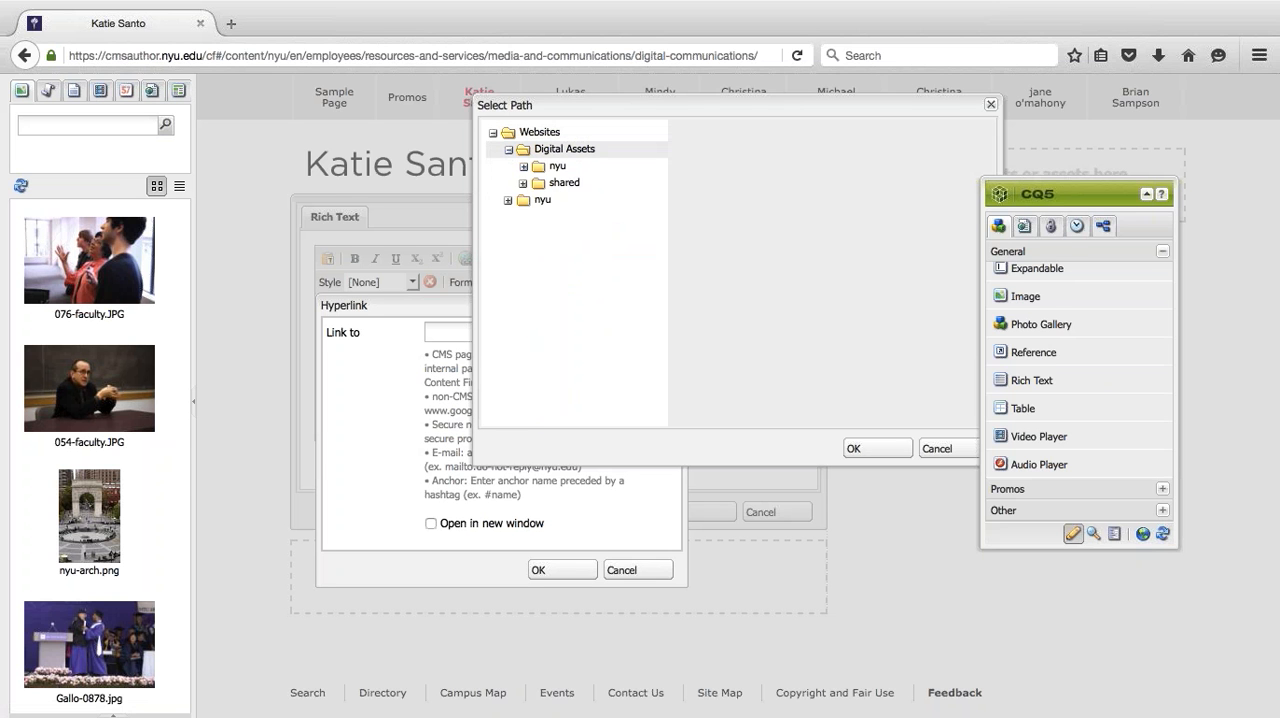
pyautogui.click(523, 167)
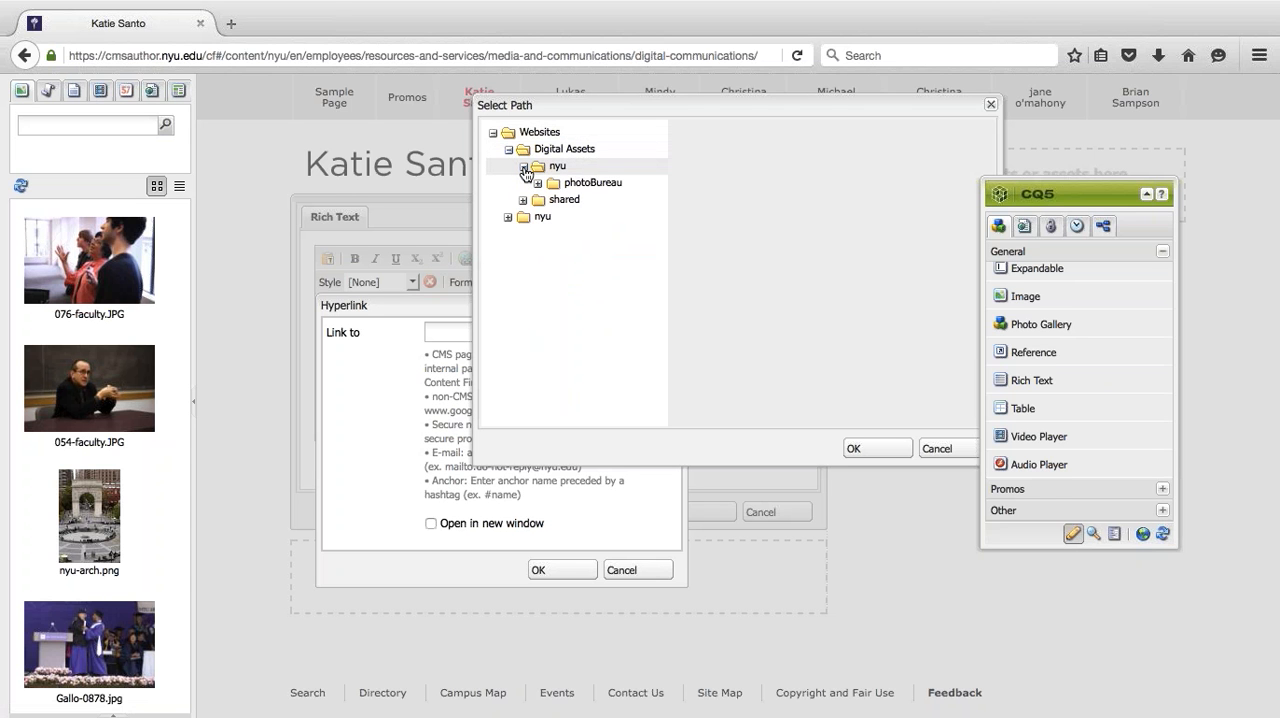
pyautogui.click(537, 184)
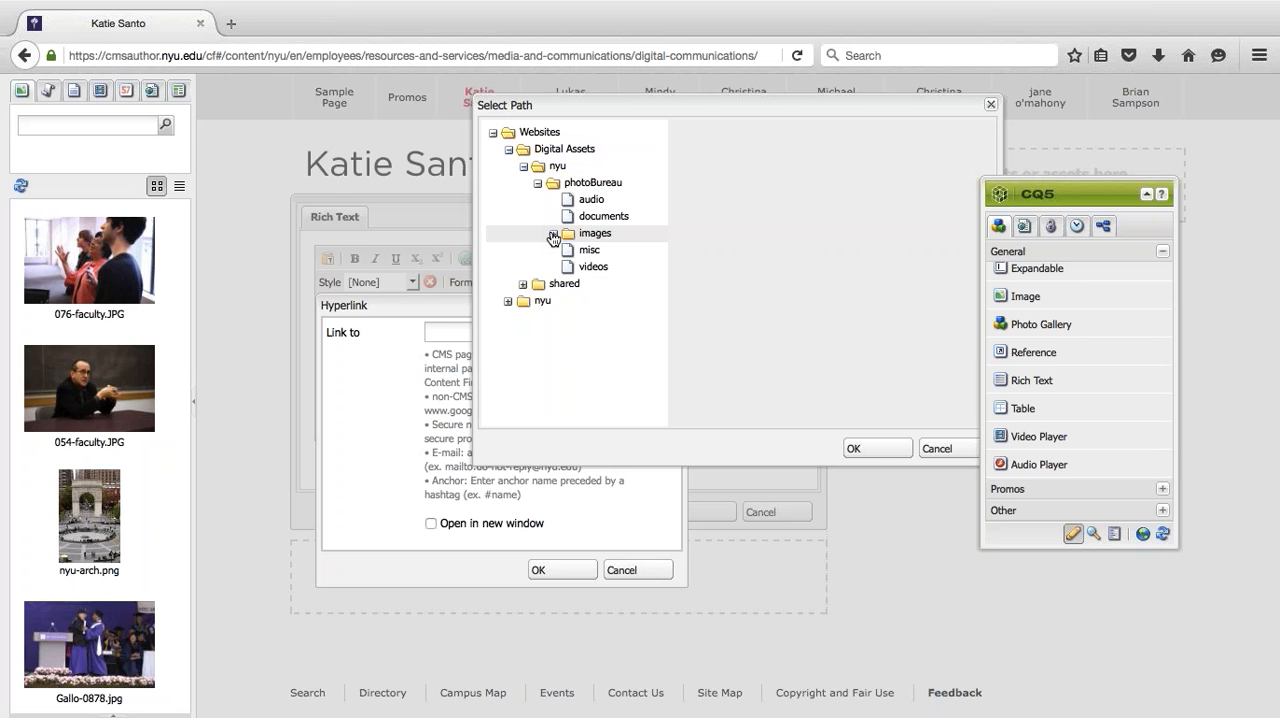
pyautogui.moveTo(685, 105); pyautogui.dragTo(586, 106)
pyautogui.click(478, 218)
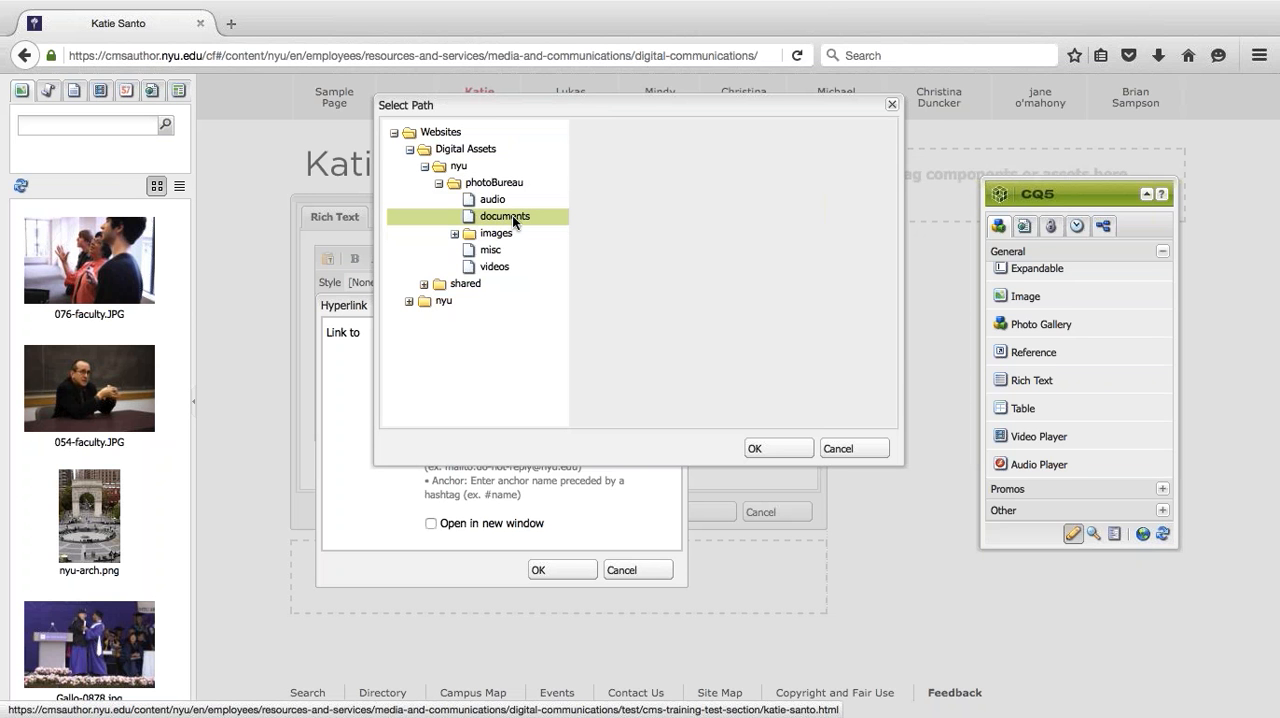
# - Browse the images folder's portraits subfolder and choose Portrait100236017.jpg as the hyperlink target
pyautogui.click(454, 235)
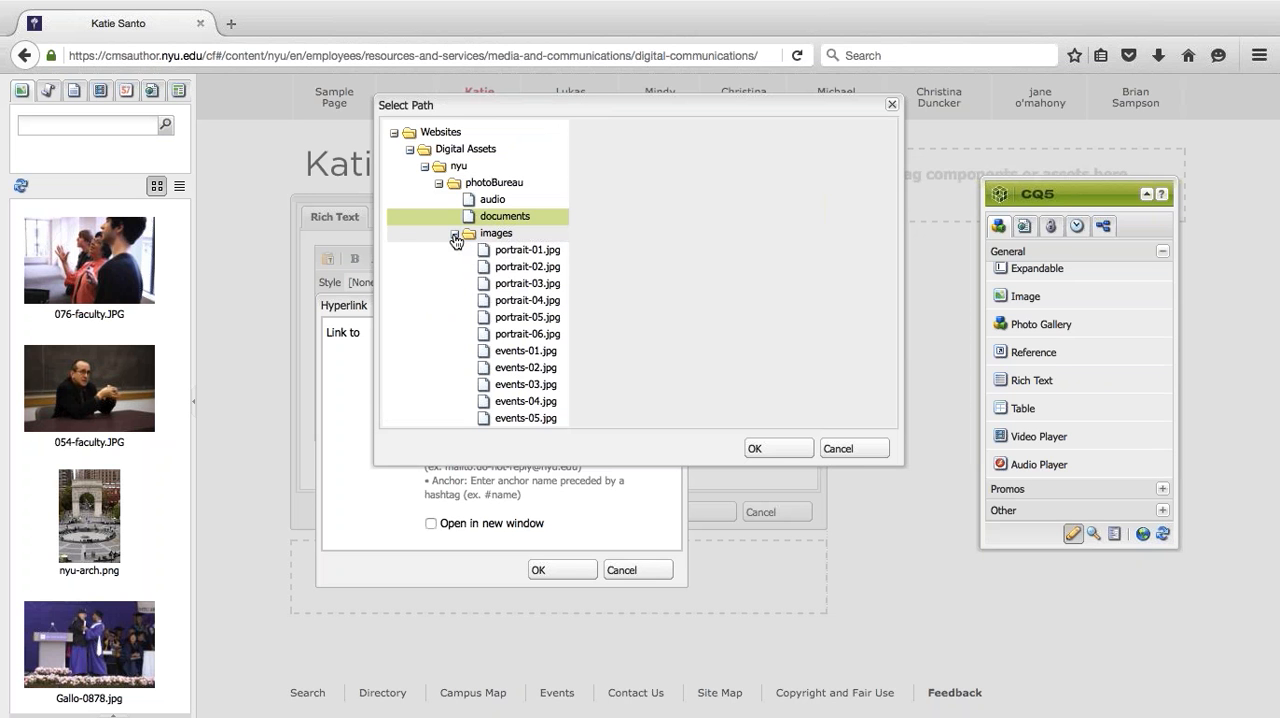
pyautogui.scroll(-5, 455, 240)
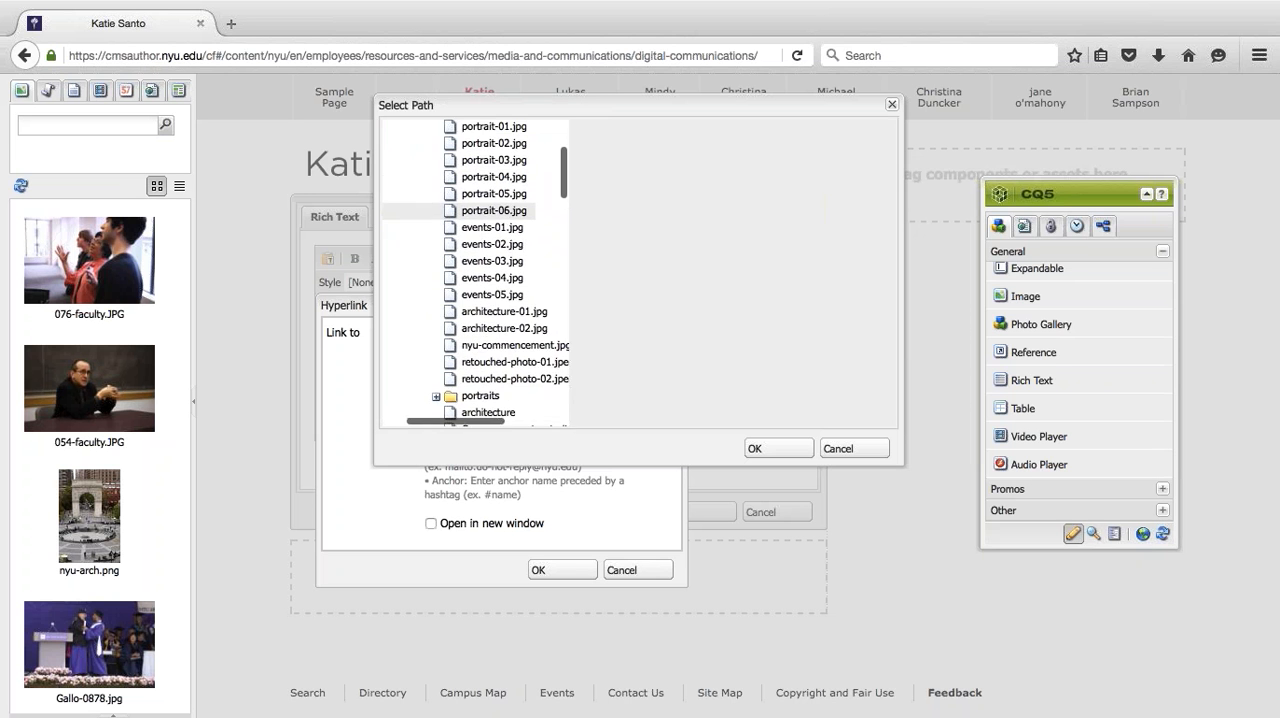
pyautogui.scroll(-2, 451, 243)
pyautogui.scroll(3, 449, 240)
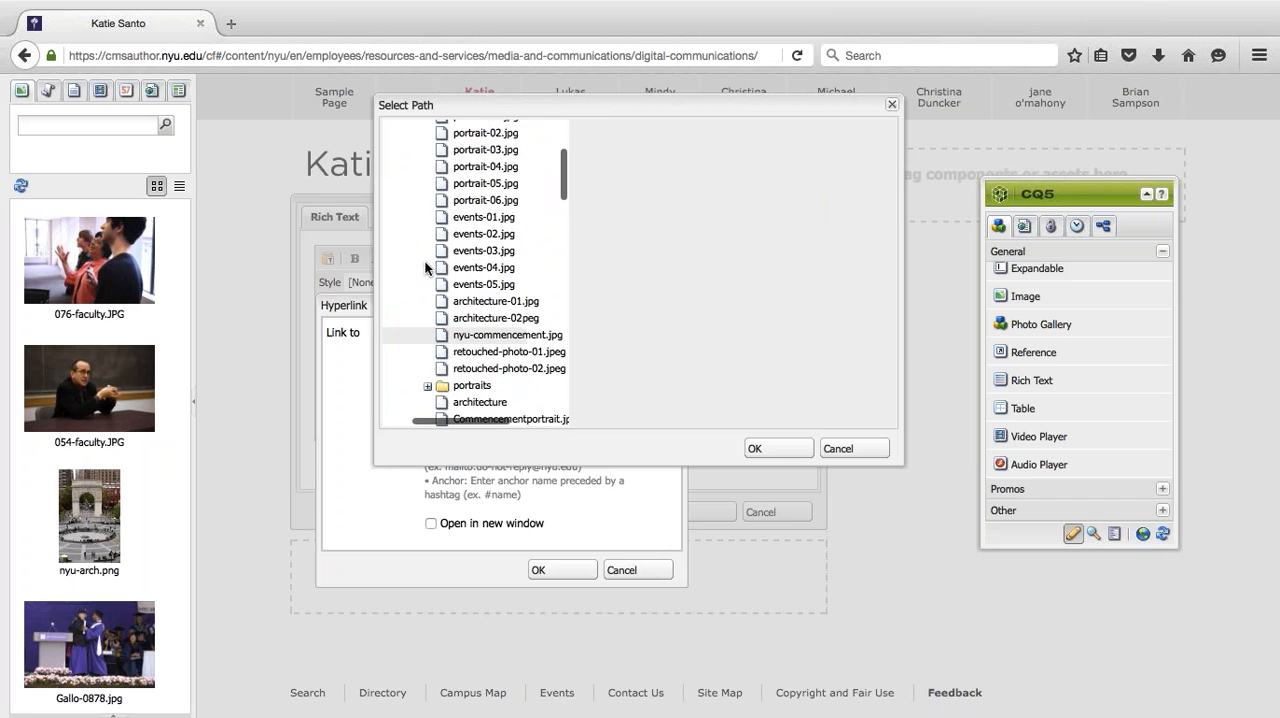
pyautogui.click(432, 361)
pyautogui.scroll(-2, 432, 355)
pyautogui.scroll(-3, 450, 340)
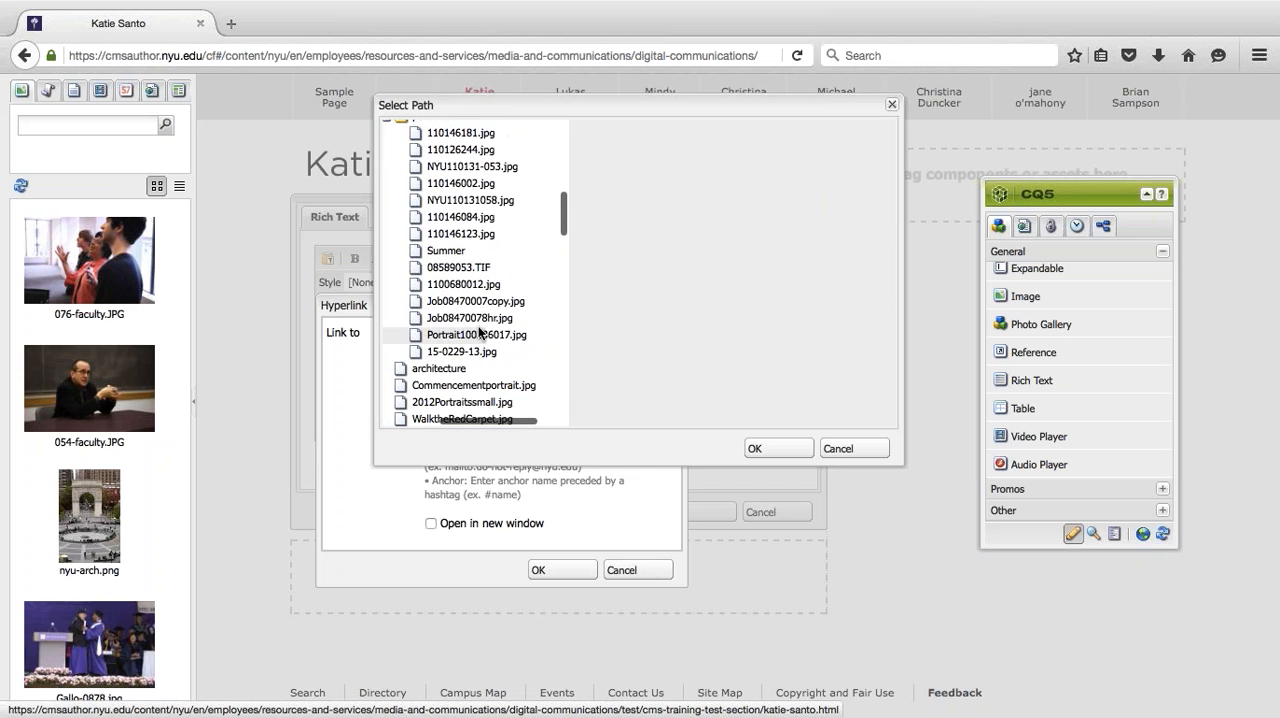
pyautogui.click(450, 332)
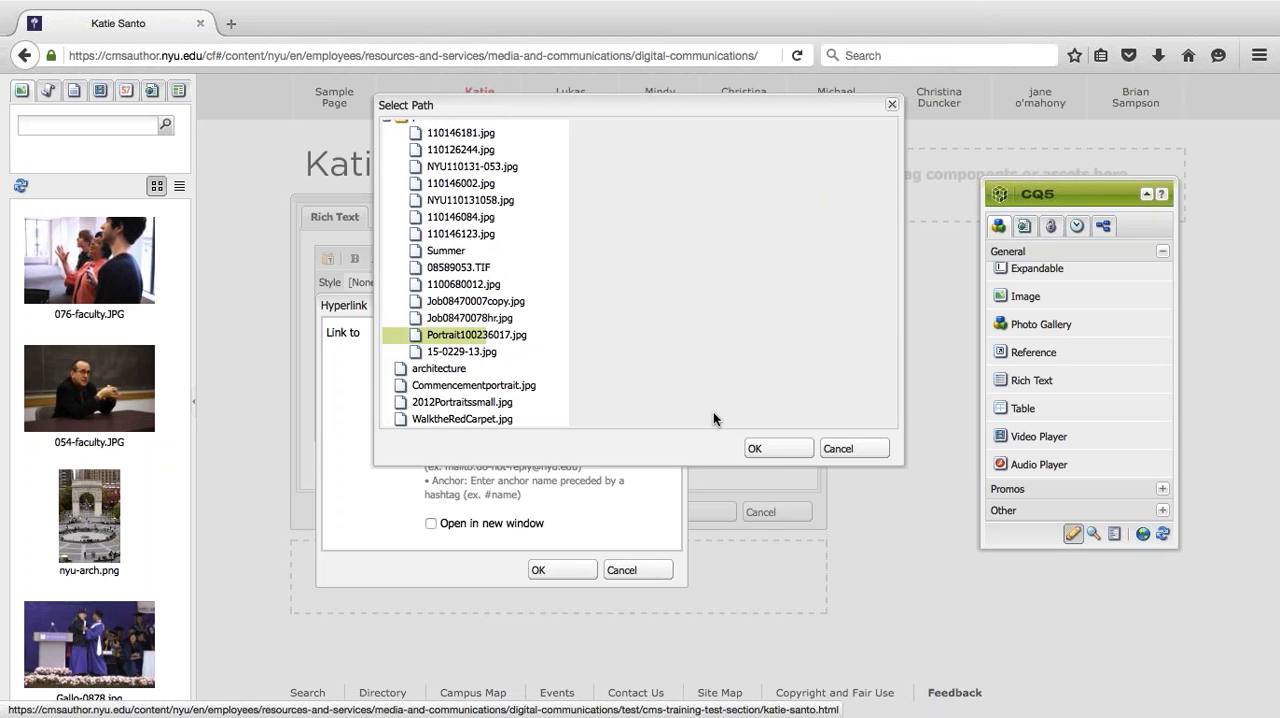
pyautogui.click(783, 450)
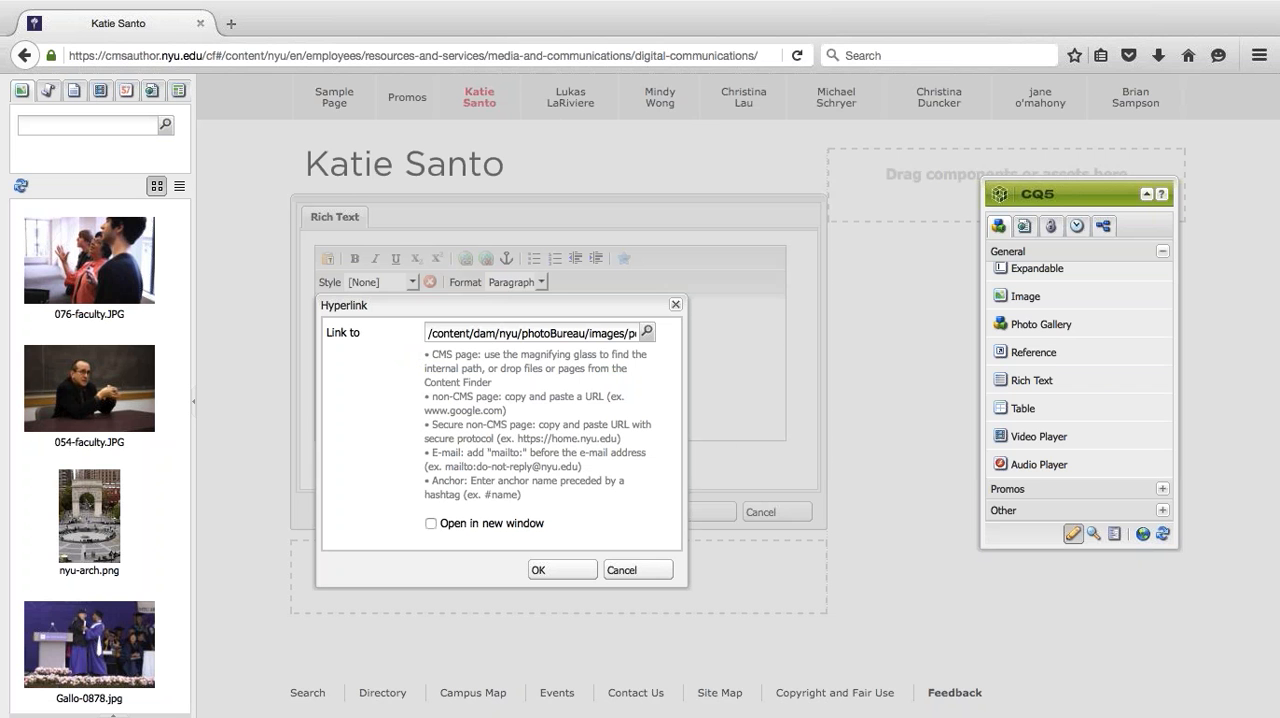
# - Check both ends of the link path and clear it from the hyperlink
pyautogui.click(540, 329)
pyautogui.press('super+Right')
pyautogui.press('super+Left')
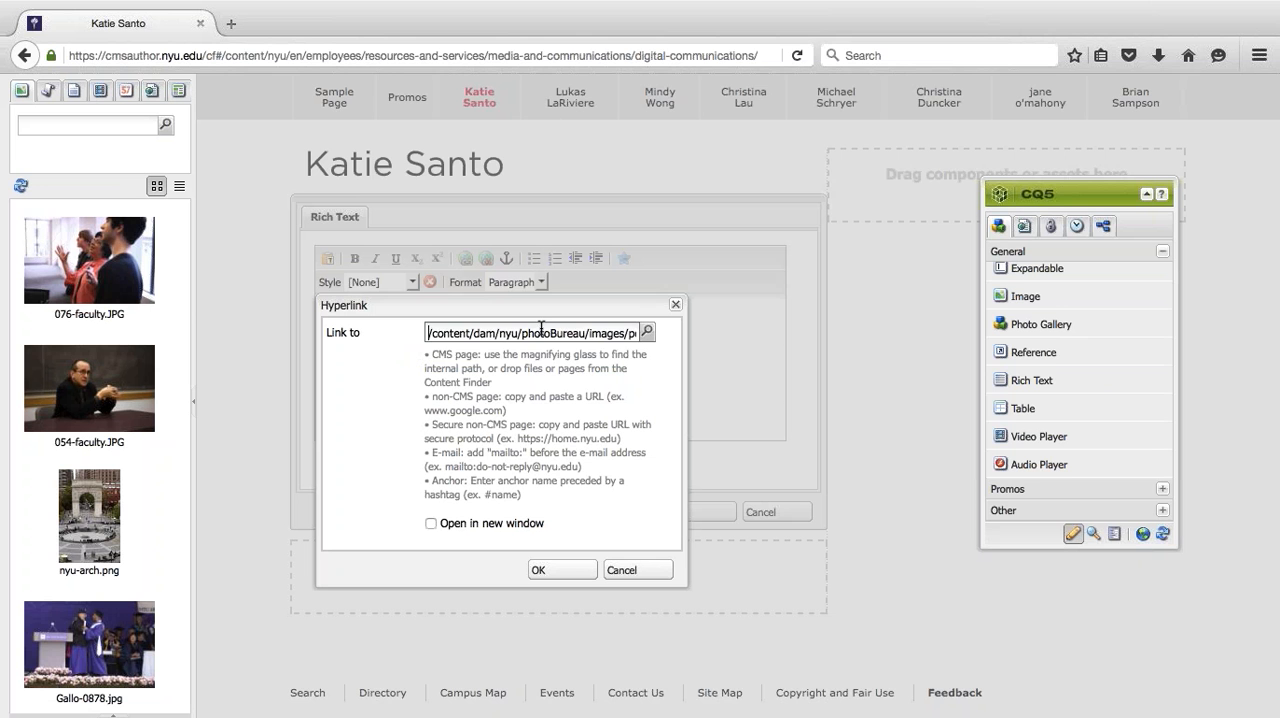
pyautogui.press('super+a')
pyautogui.press('BackSpace')
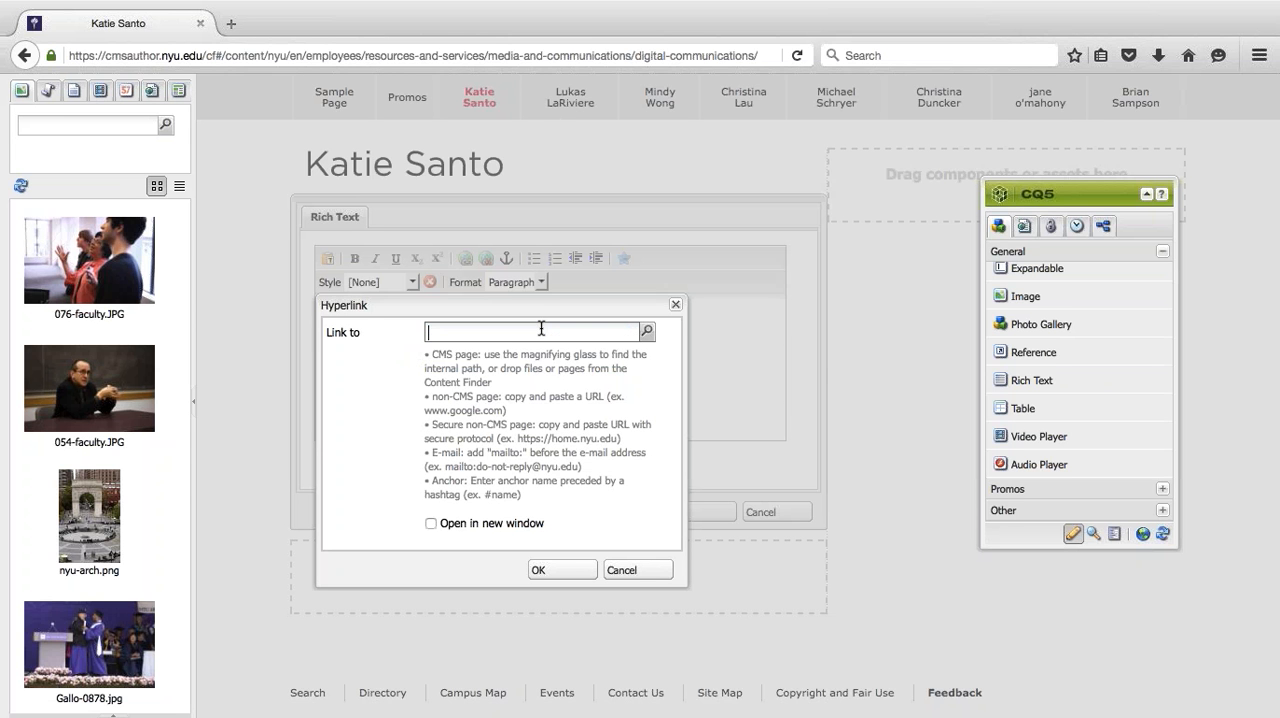
# - Search the Content Finder images for "bobcat" and use 038-activities.jpg as the hyperlink target
pyautogui.click(65, 120)
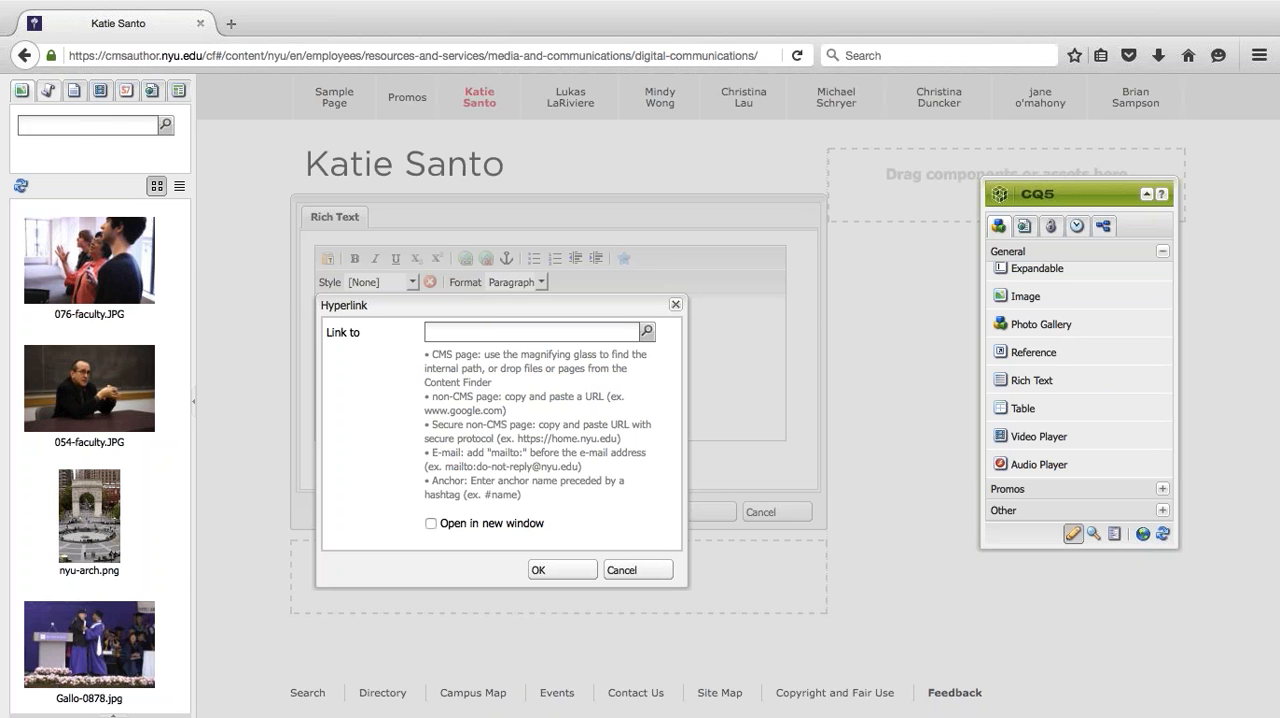
pyautogui.click(73, 93)
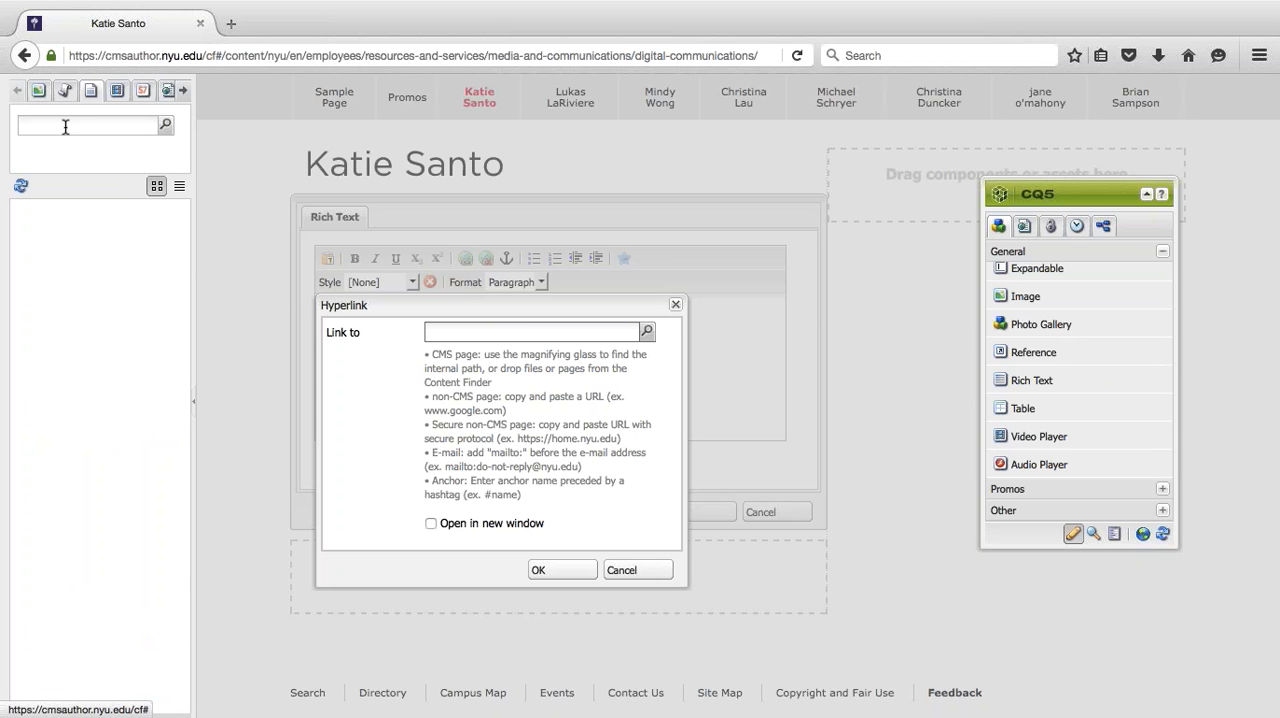
pyautogui.click(38, 92)
pyautogui.click(40, 120)
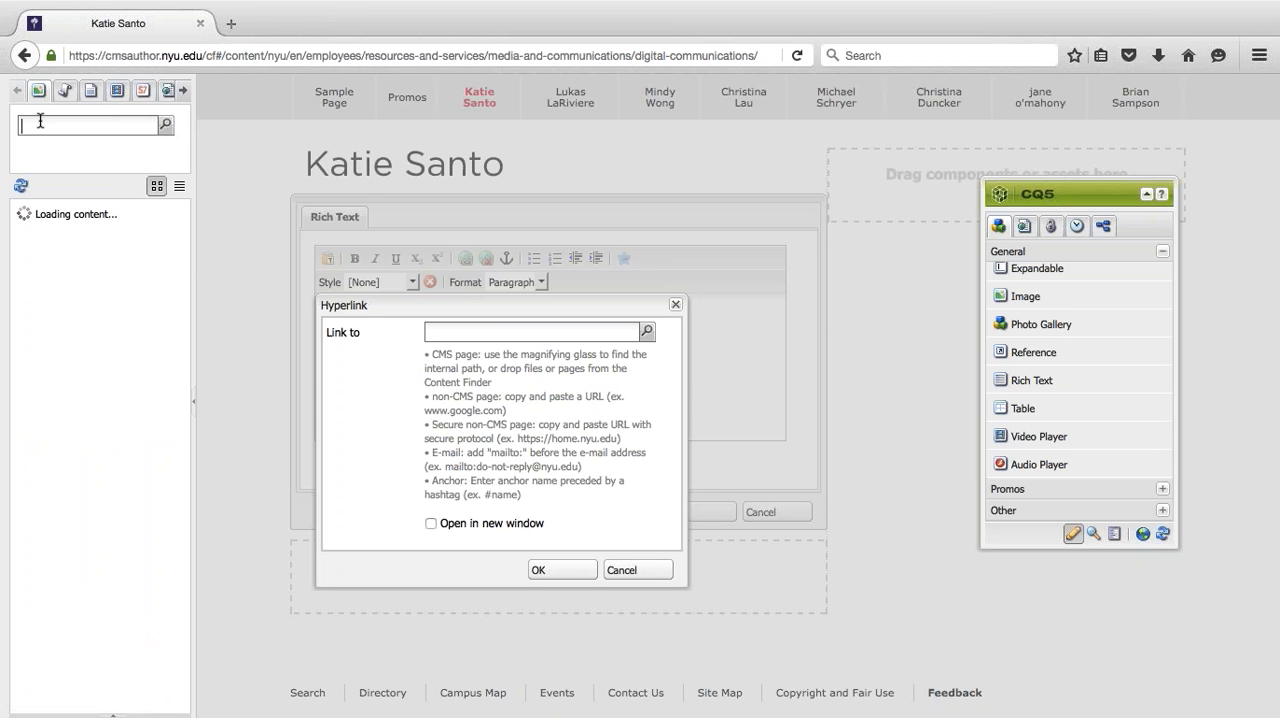
pyautogui.write('bobcat')
pyautogui.moveTo(64, 253); pyautogui.dragTo(440, 331)
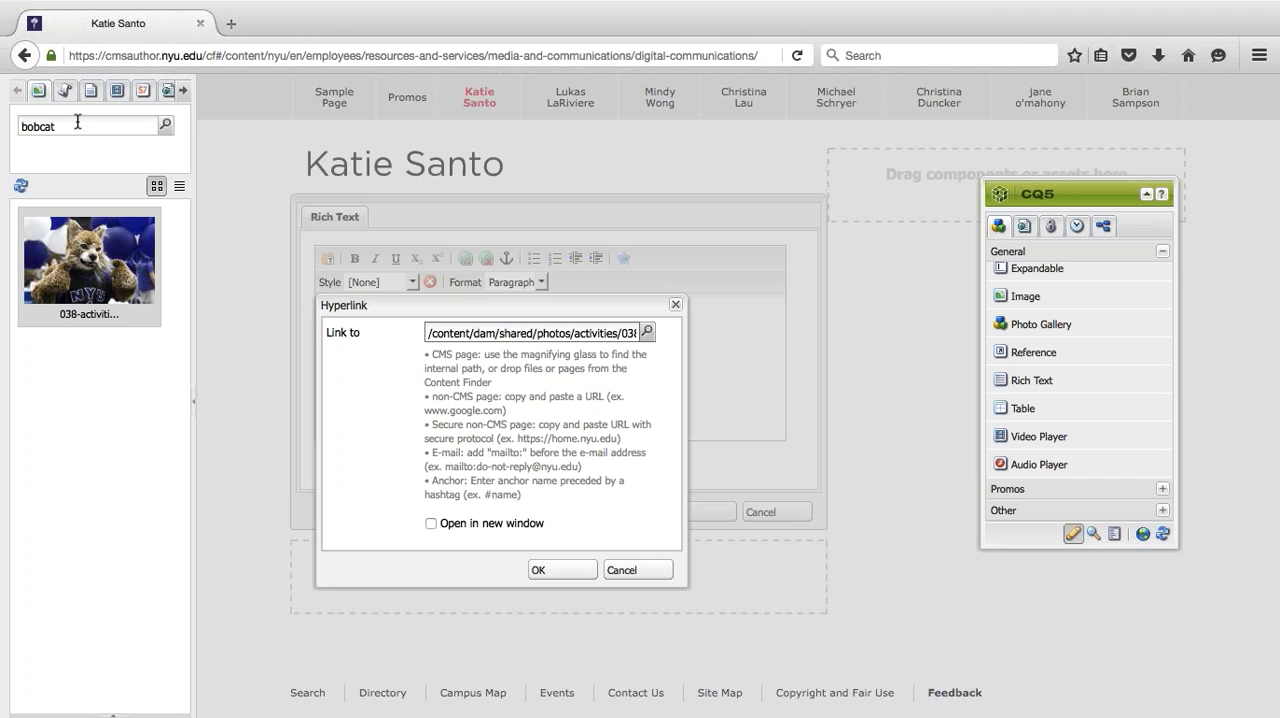
# - Check the inserted DAM path, apply the hyperlink and save the rich text component
pyautogui.tripleClick(444, 331)
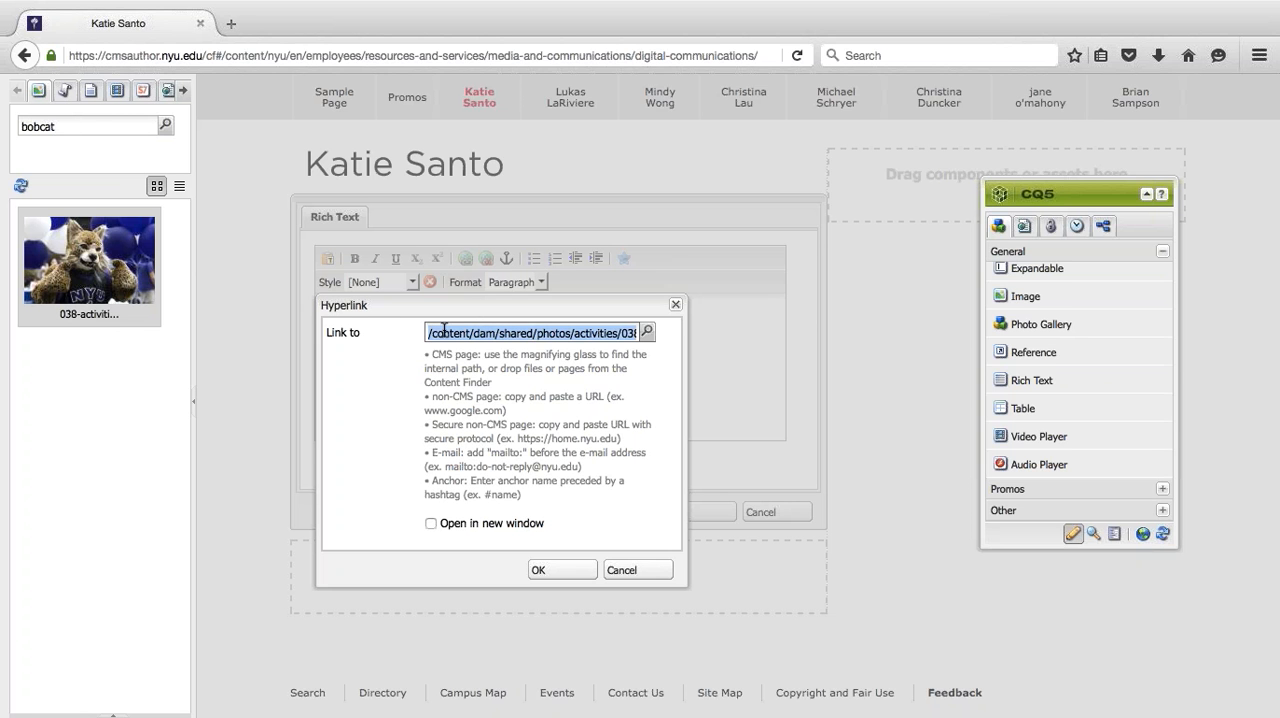
pyautogui.press('Right')
pyautogui.press('Home')
pyautogui.press('End')
pyautogui.press('Home')
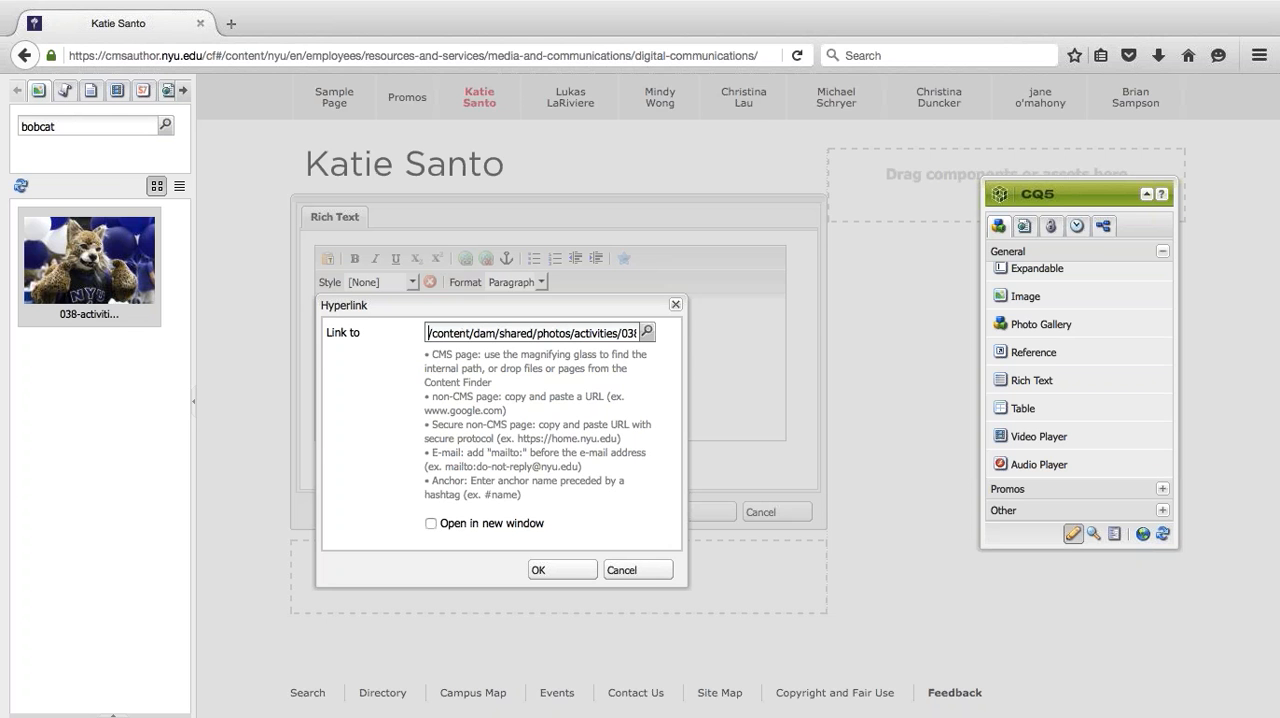
pyautogui.click(540, 569)
pyautogui.click(509, 346)
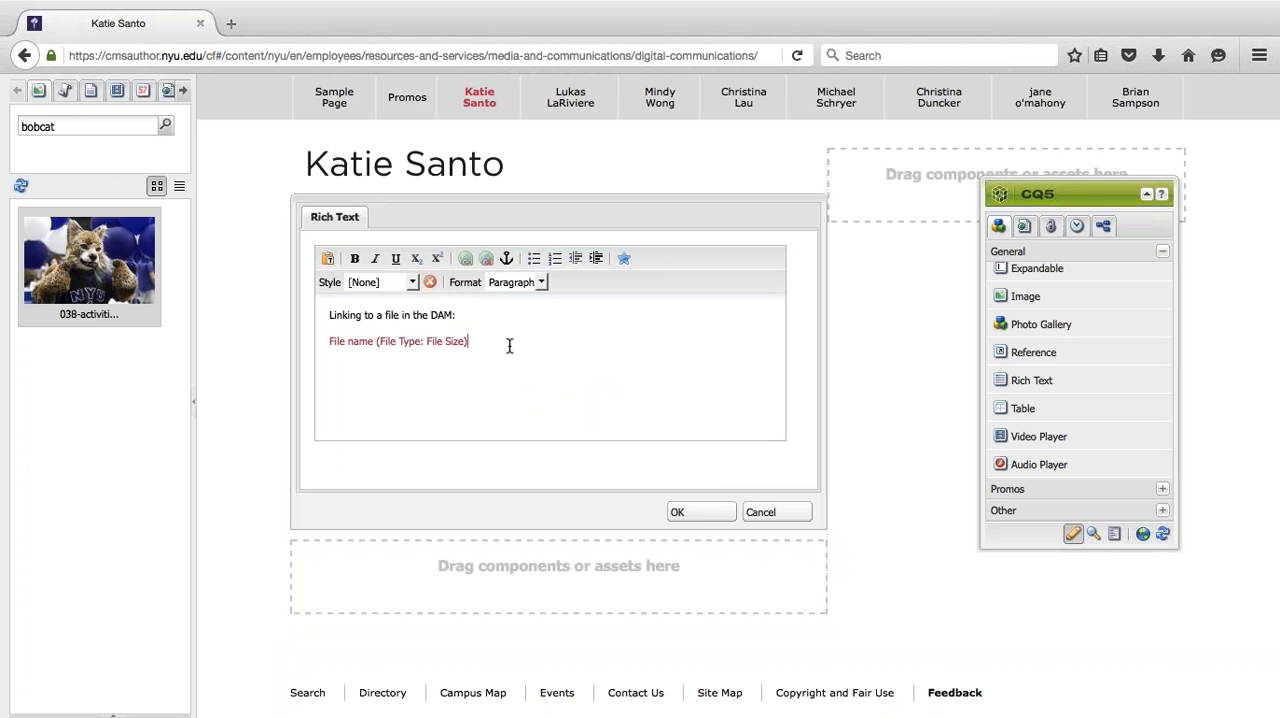
pyautogui.click(701, 516)
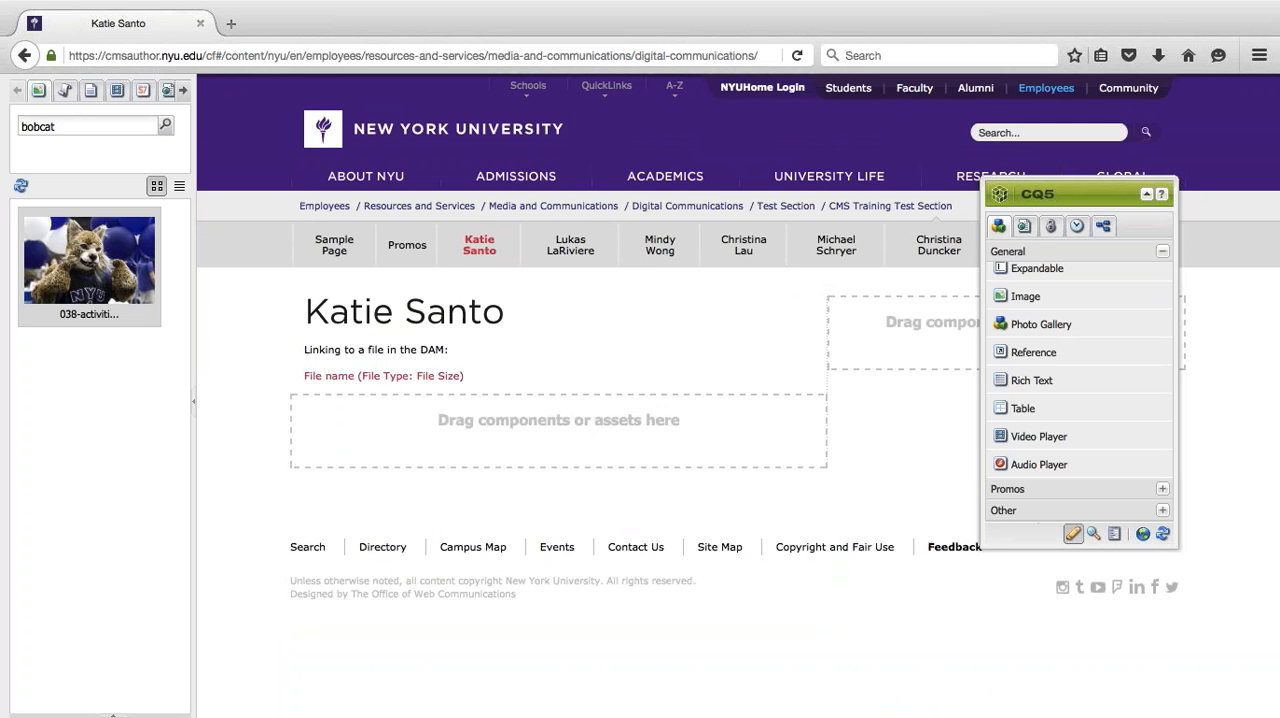
# - Preview the page, test the file link, and return to the refreshed page in edit mode
pyautogui.click(1072, 533)
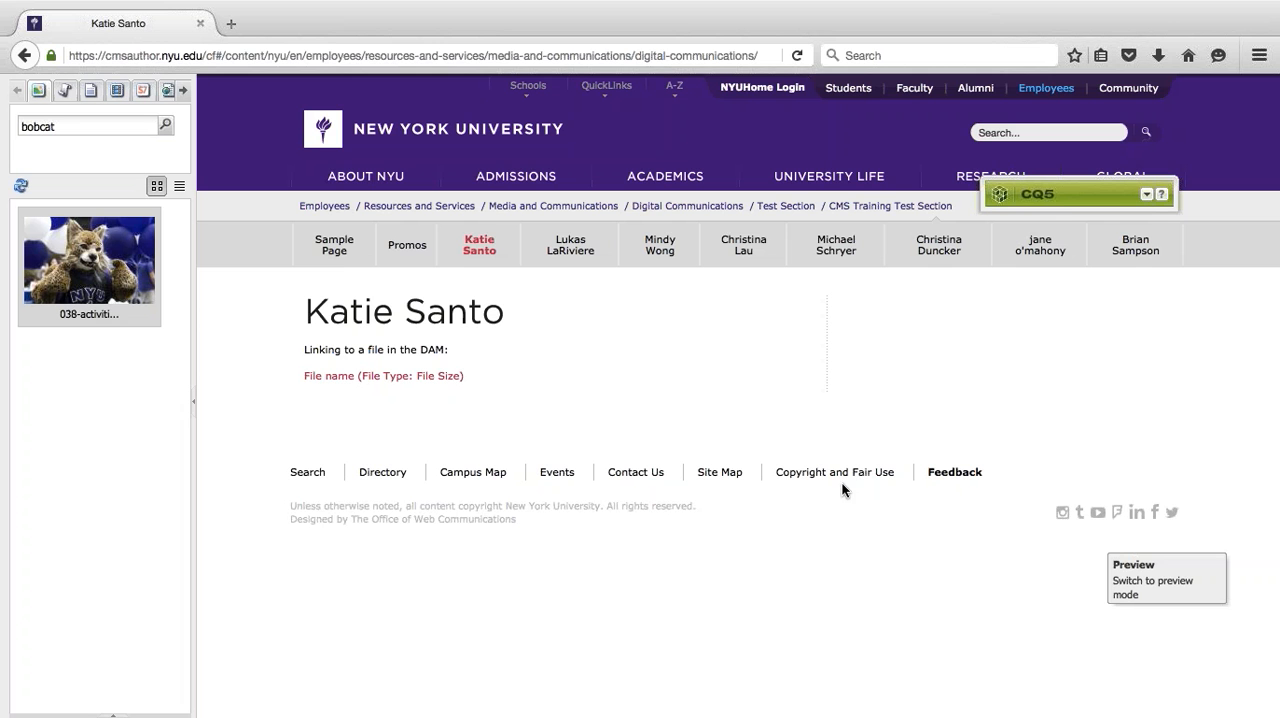
pyautogui.click(348, 383)
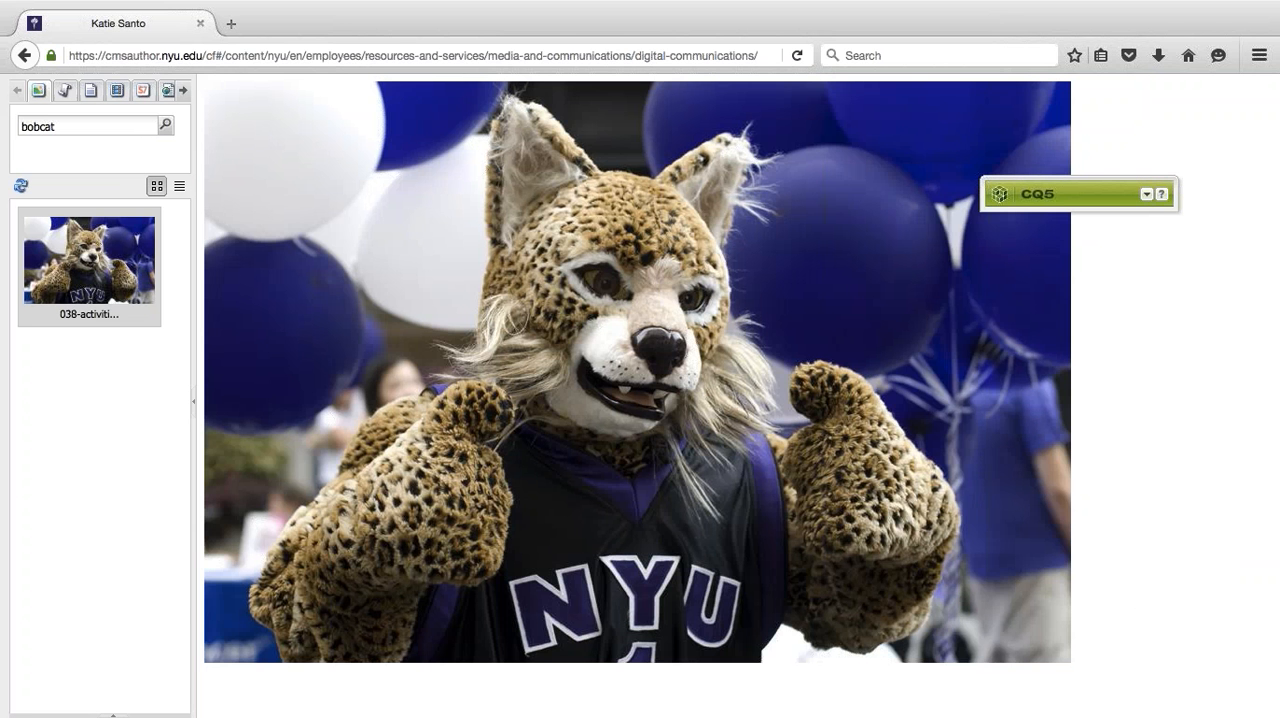
pyautogui.click(24, 57)
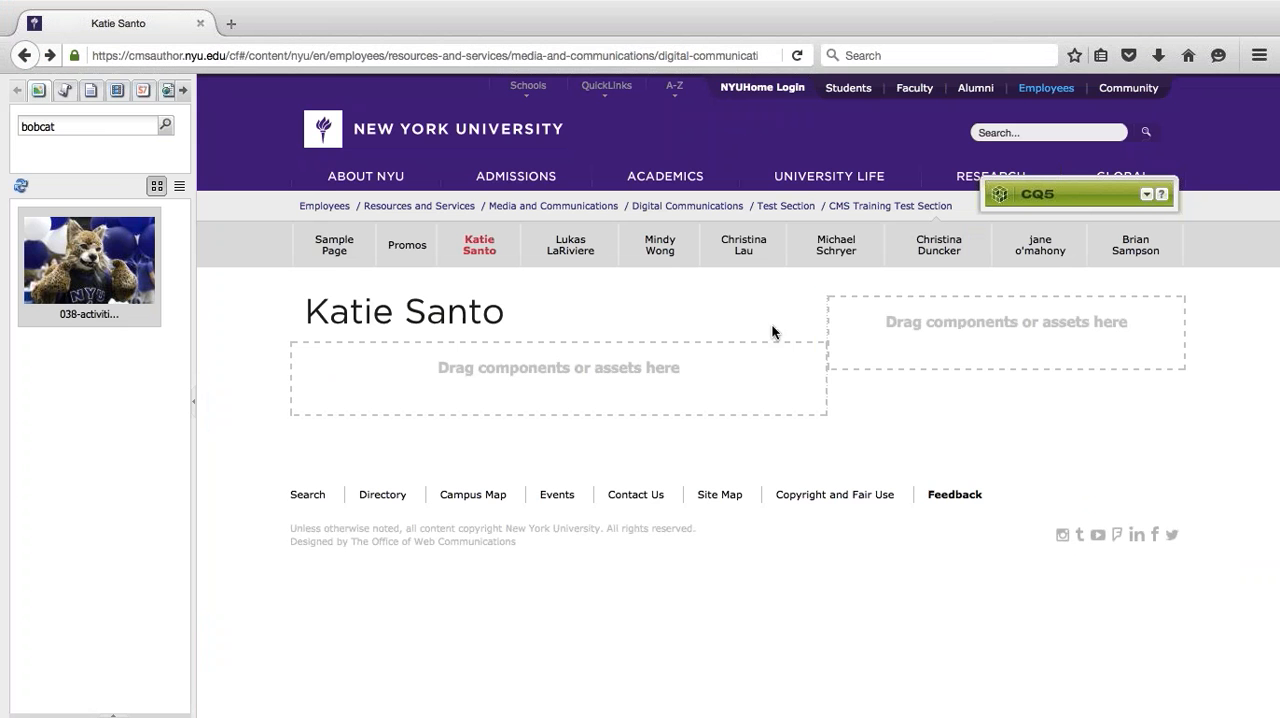
pyautogui.click(1149, 197)
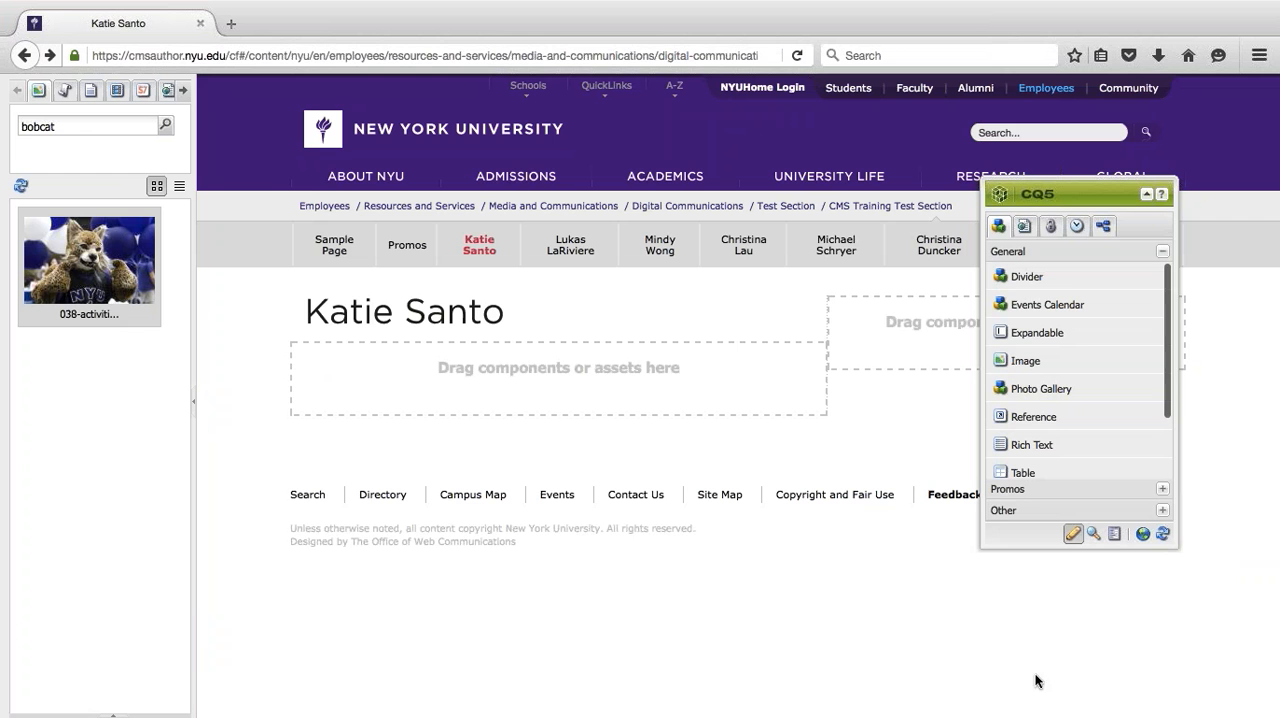
pyautogui.click(1162, 534)
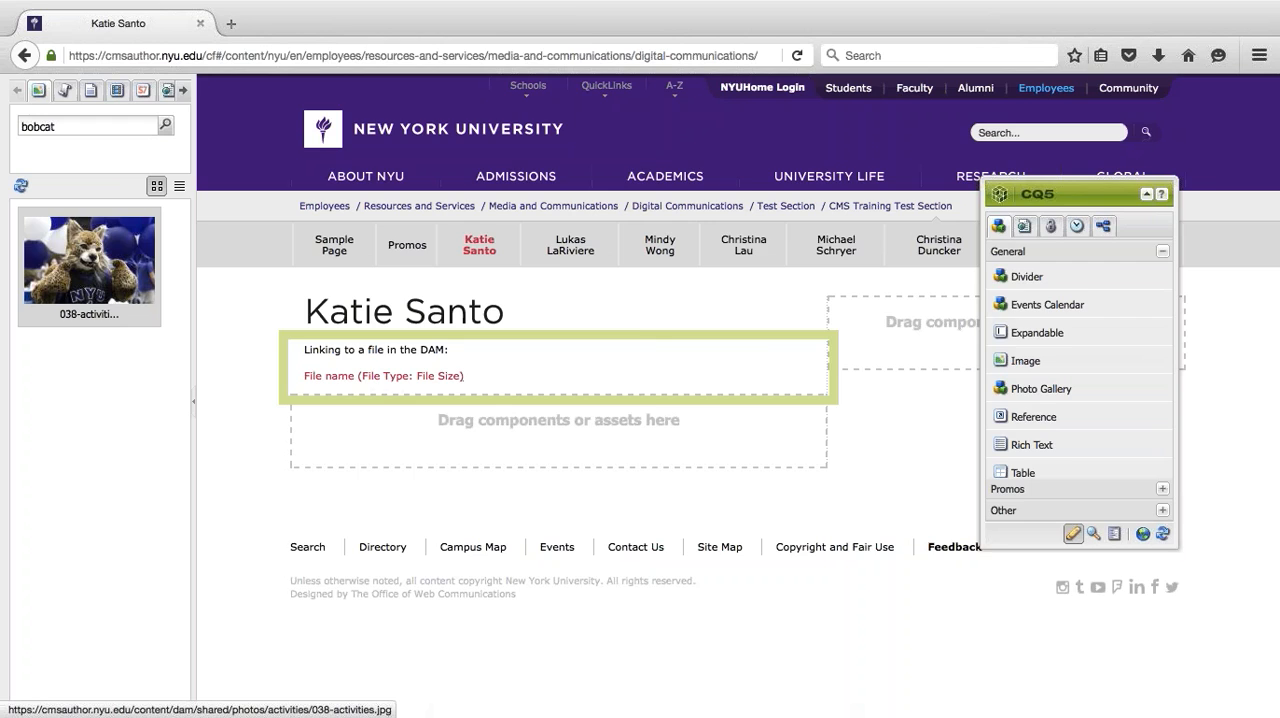
pyautogui.hotkey('ctrl', 'Left')
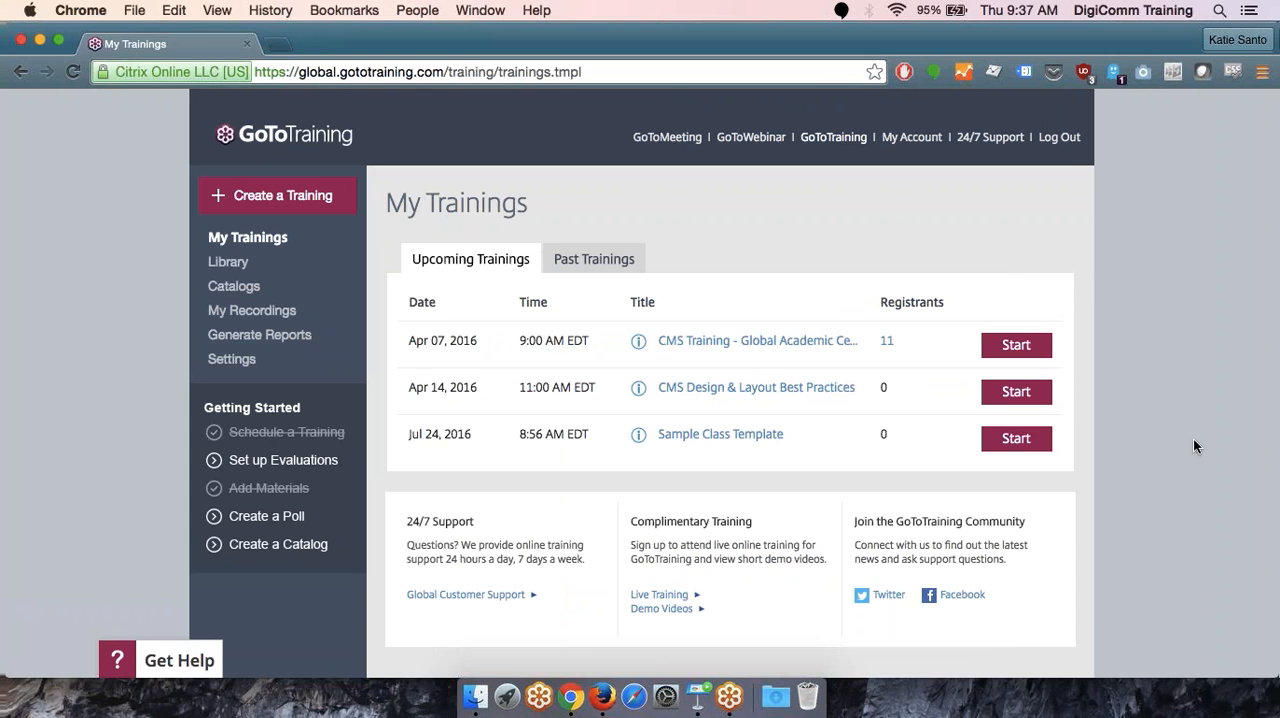
pyautogui.hotkey('ctrl', 'Right')
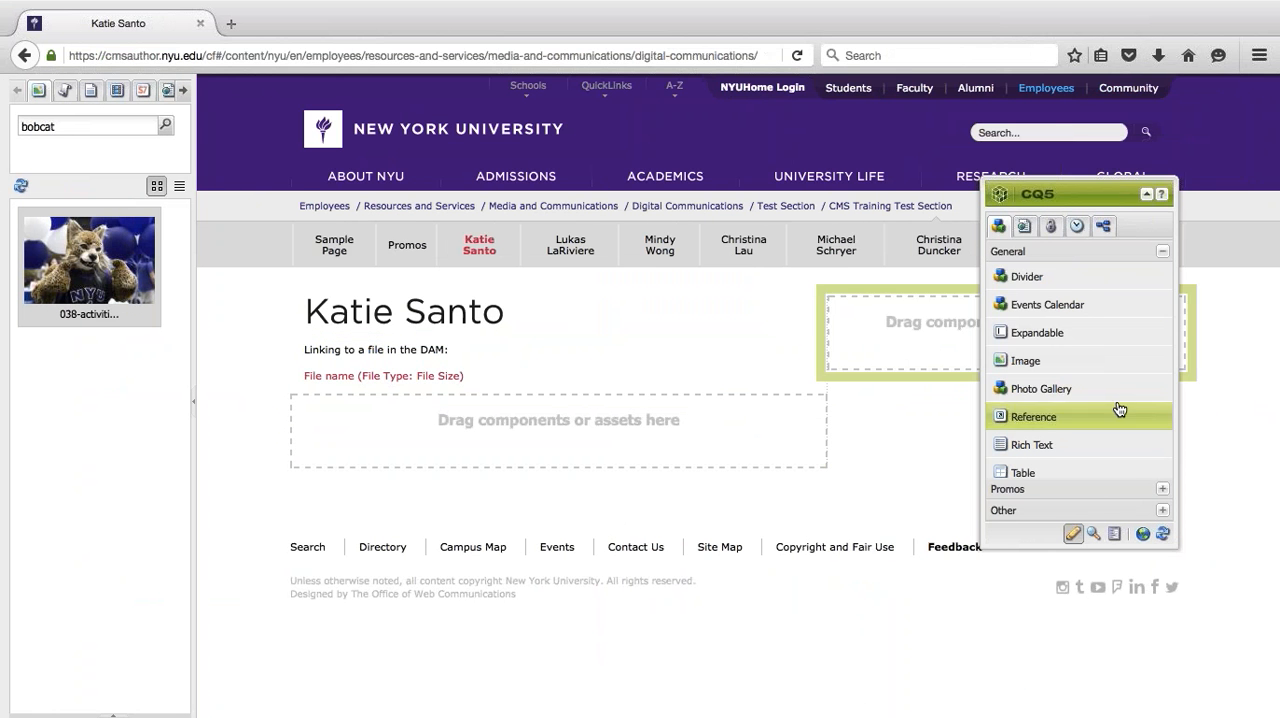
# - Go through the Websites console to Digital Assets and look at the nyu folder and the options for new items
pyautogui.click(1142, 533)
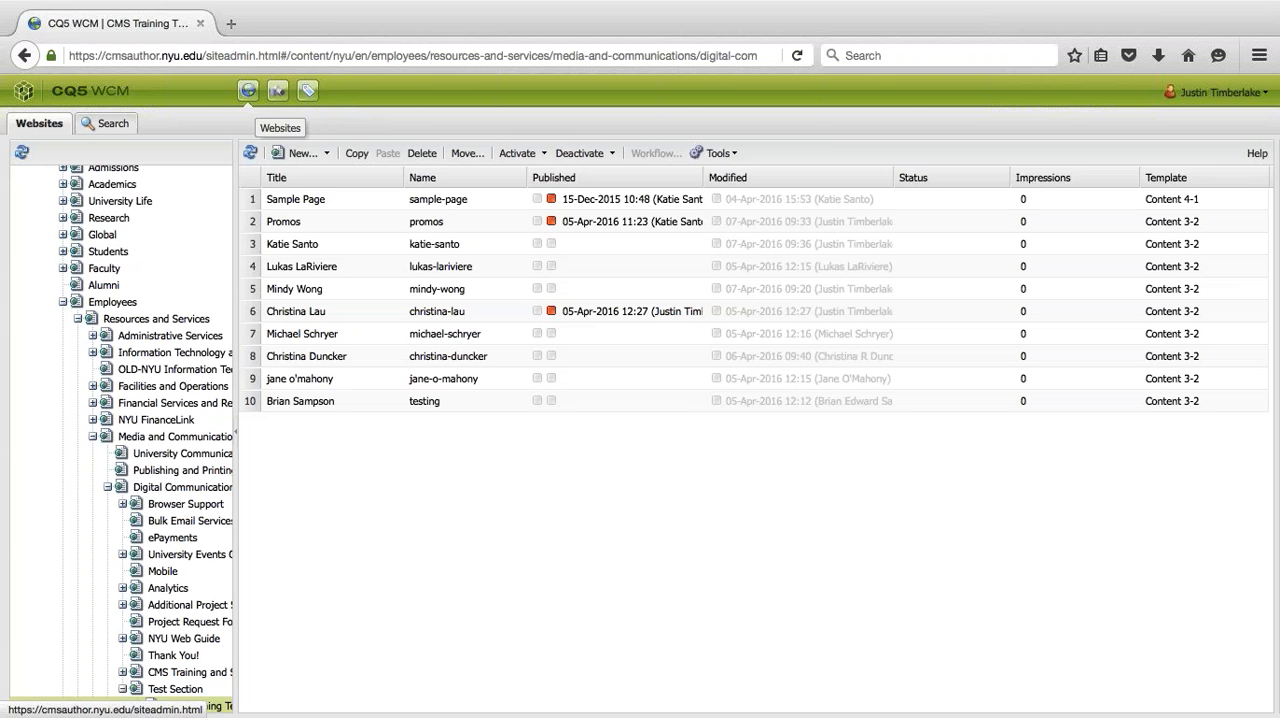
pyautogui.click(277, 92)
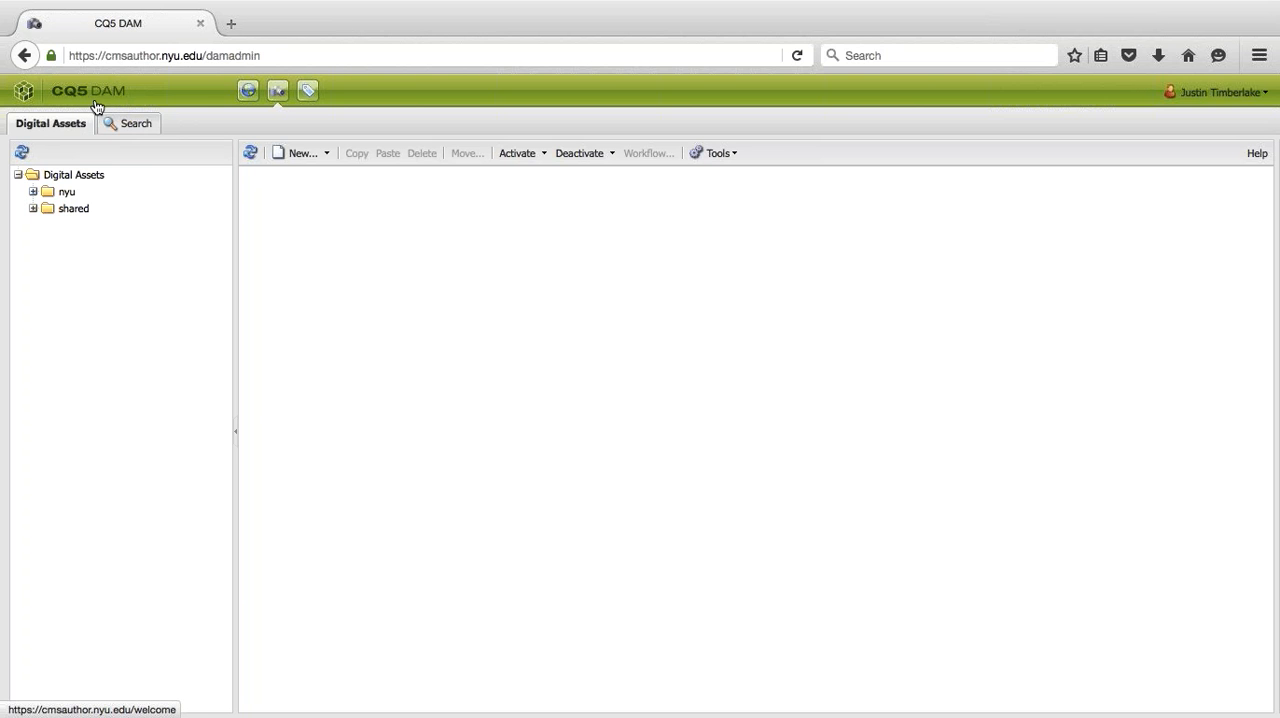
pyautogui.click(33, 192)
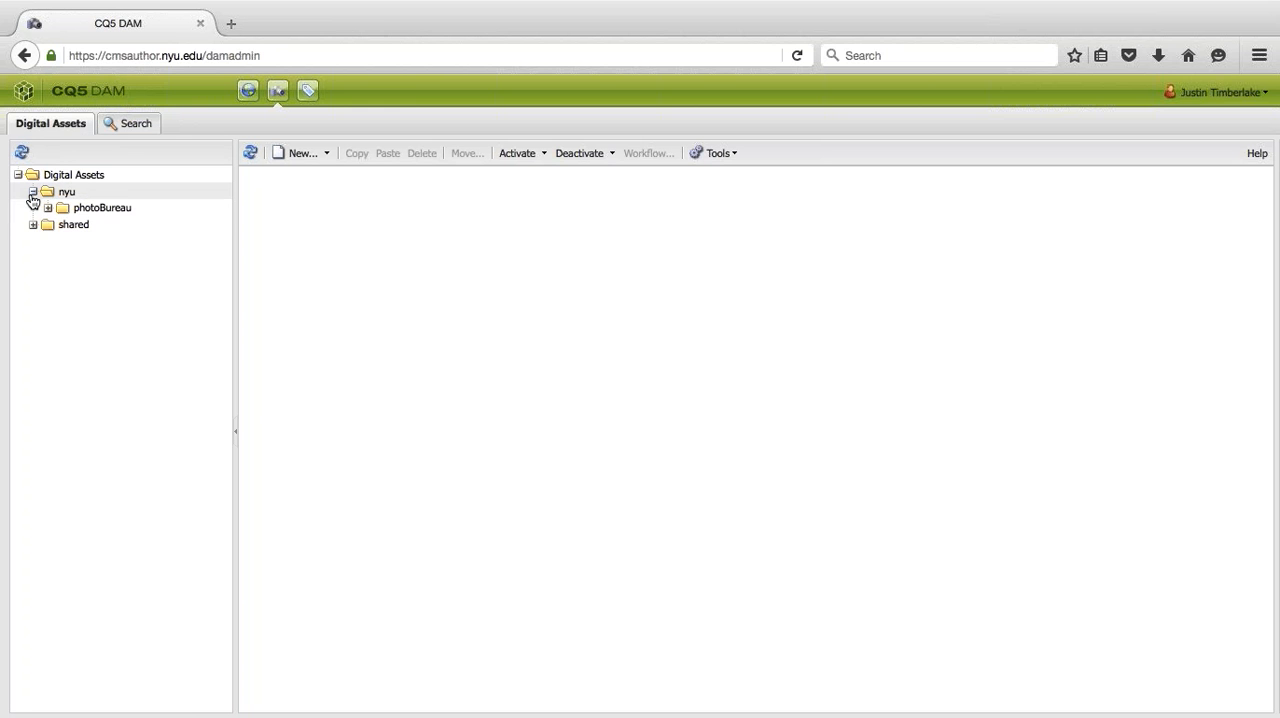
pyautogui.click(45, 208)
pyautogui.click(45, 208)
pyautogui.click(33, 192)
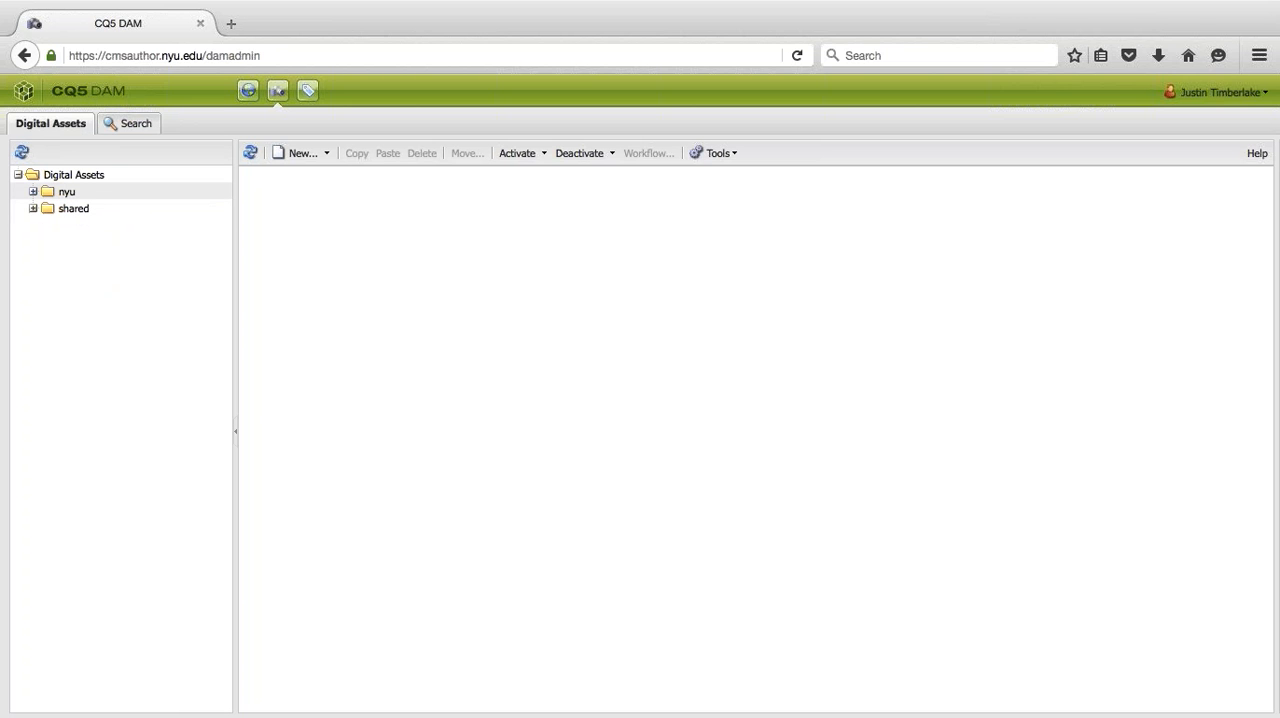
pyautogui.click(326, 153)
pyautogui.click(326, 153)
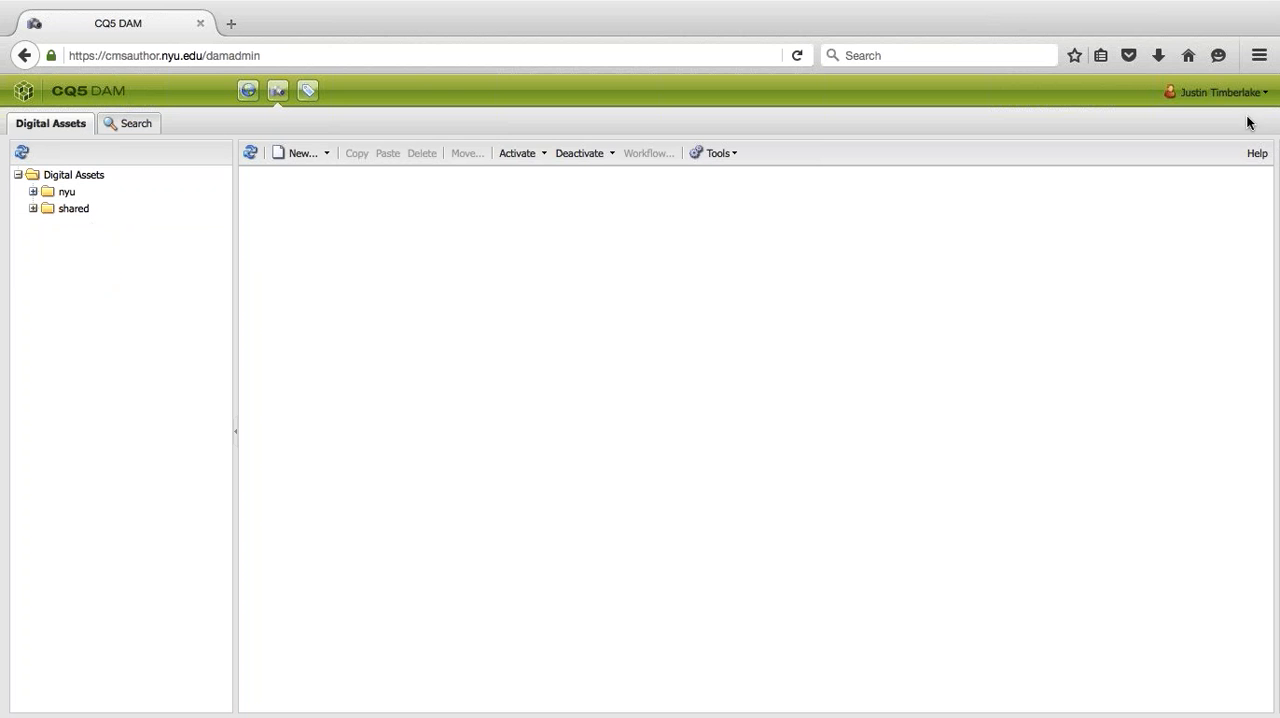
# - Sign out and sign in to the other account with its username and password
pyautogui.click(1213, 95)
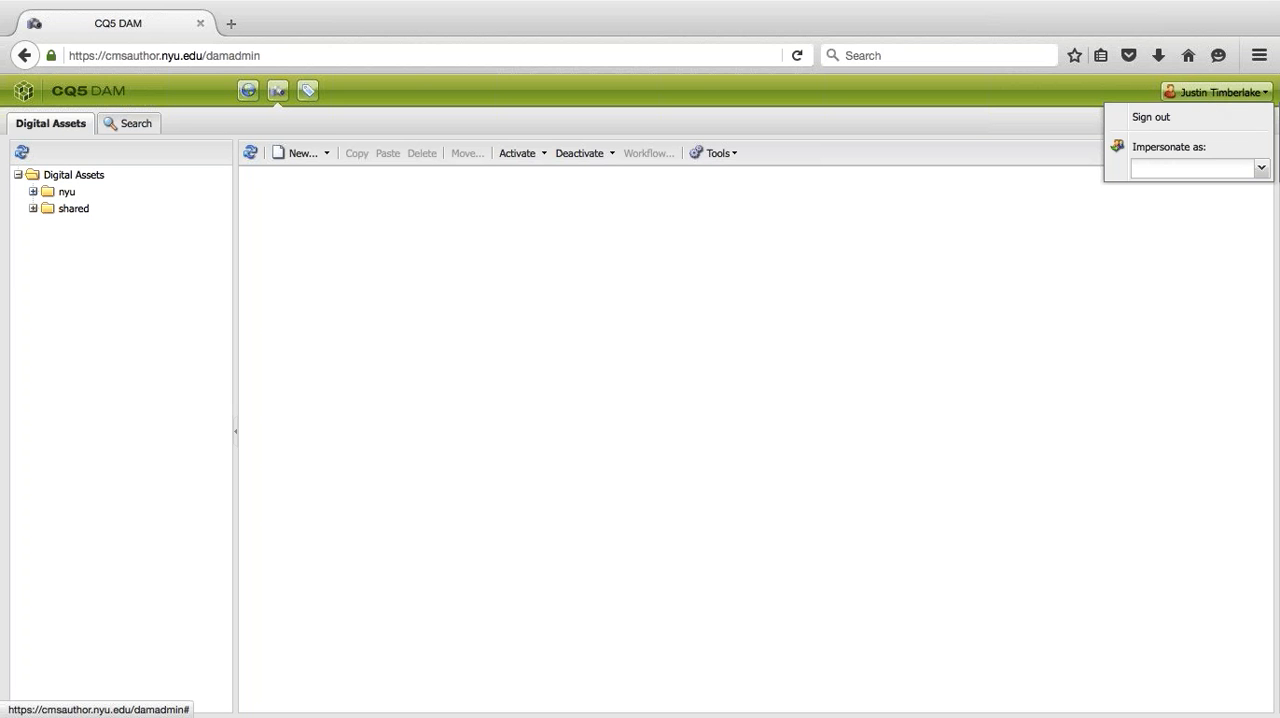
pyautogui.click(1140, 119)
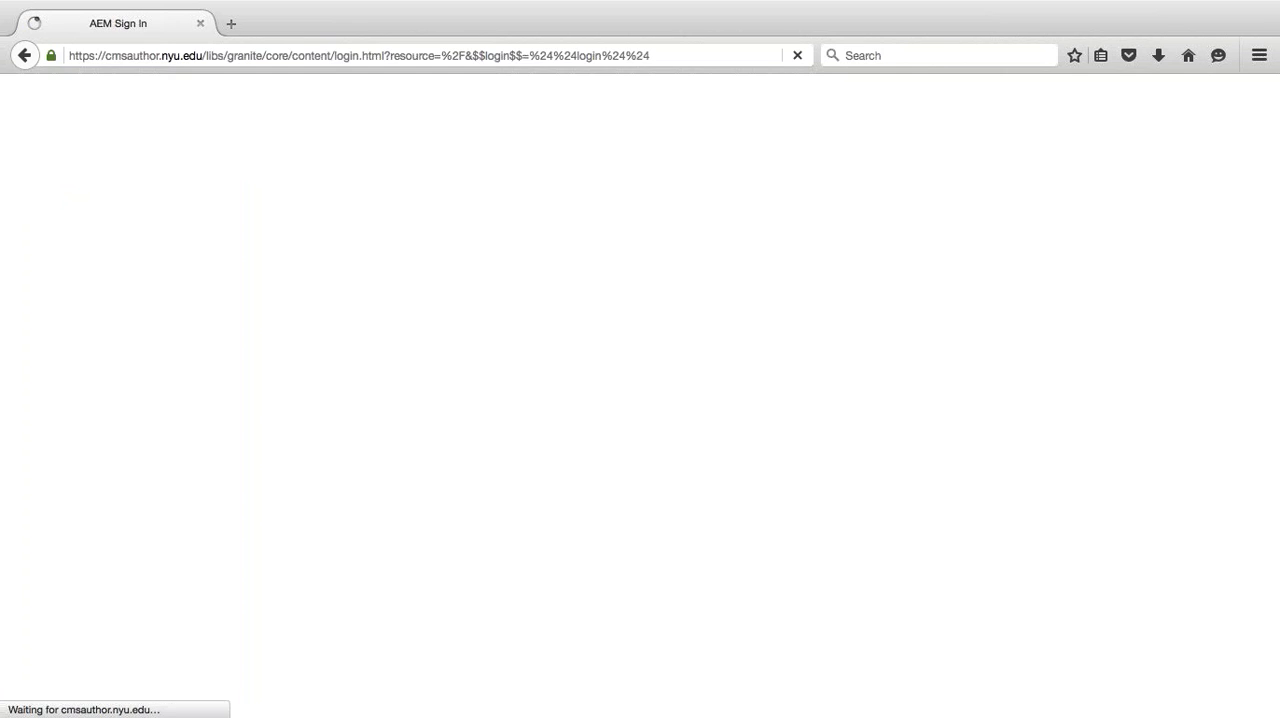
pyautogui.write('ks168')
pyautogui.press('Tab')
pyautogui.write('*')
pyautogui.press('Return')
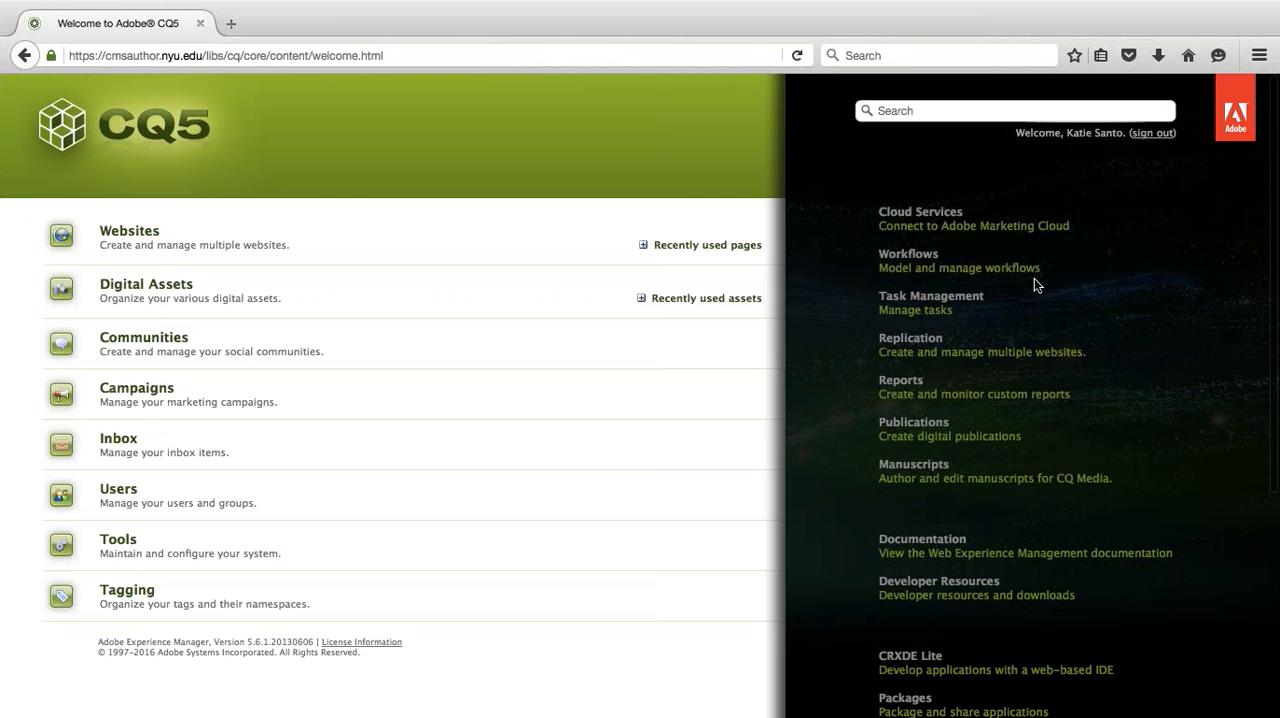
# - Open Digital Assets and look through the folders inside nyu, leaving nyu collapsed
pyautogui.click(140, 285)
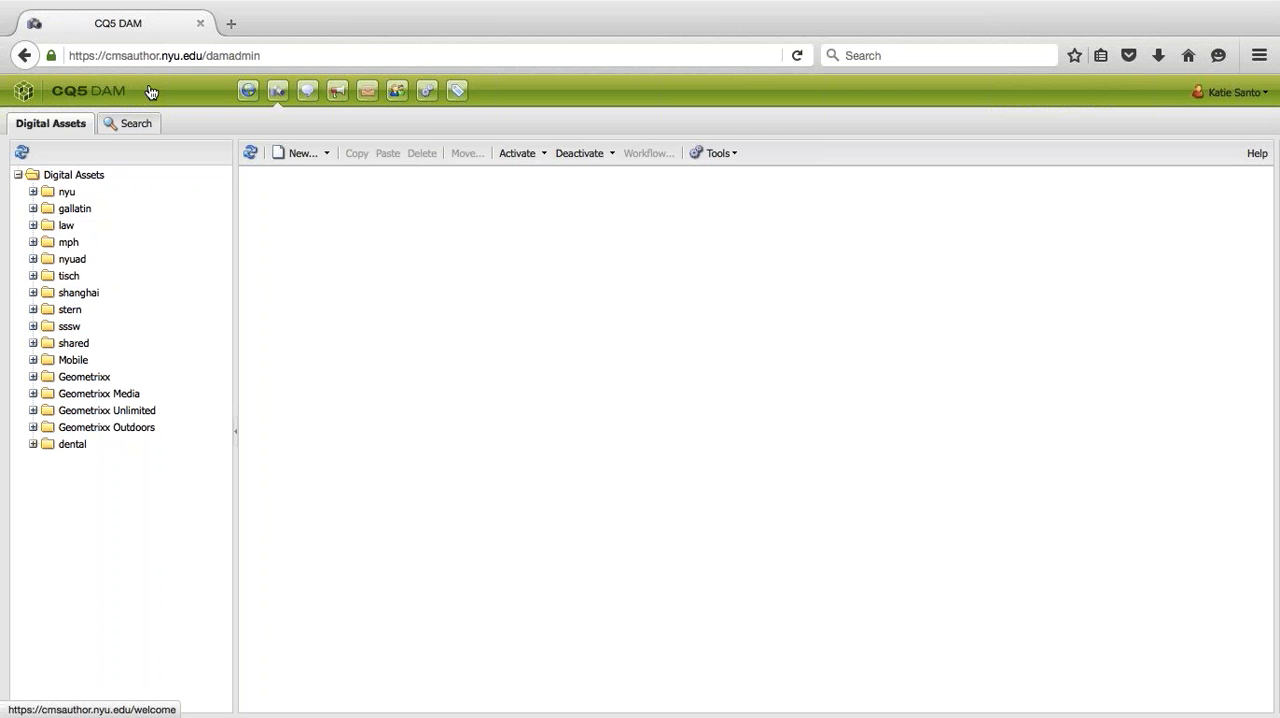
pyautogui.click(34, 192)
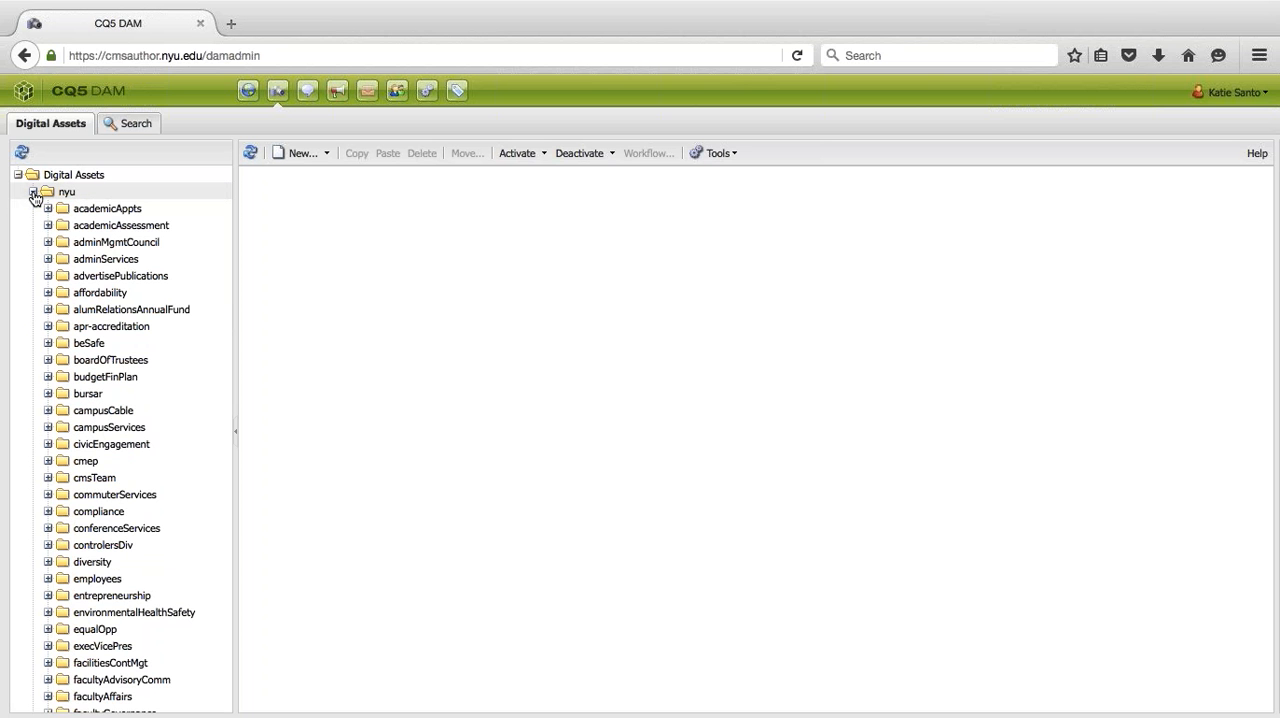
pyautogui.click(34, 193)
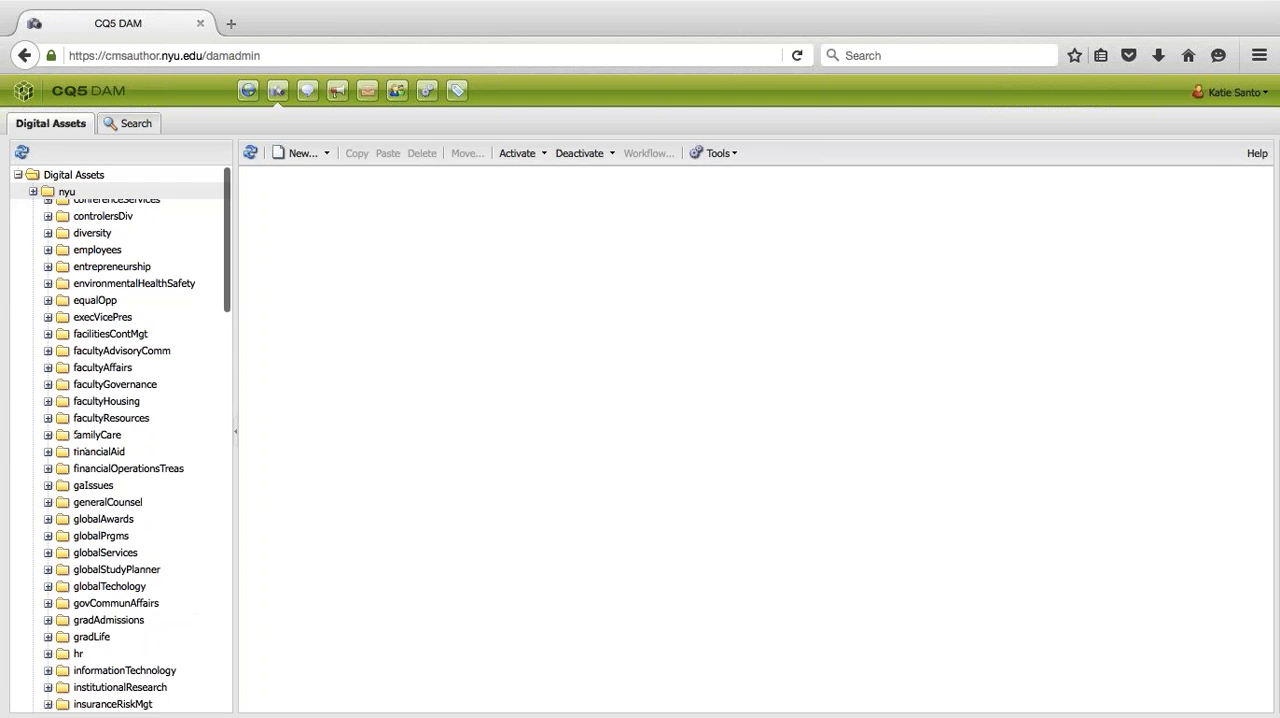
# - Impersonate the other user by entering that person's name in the account options
pyautogui.click(1232, 92)
pyautogui.click(1182, 170)
pyautogui.write('josh')
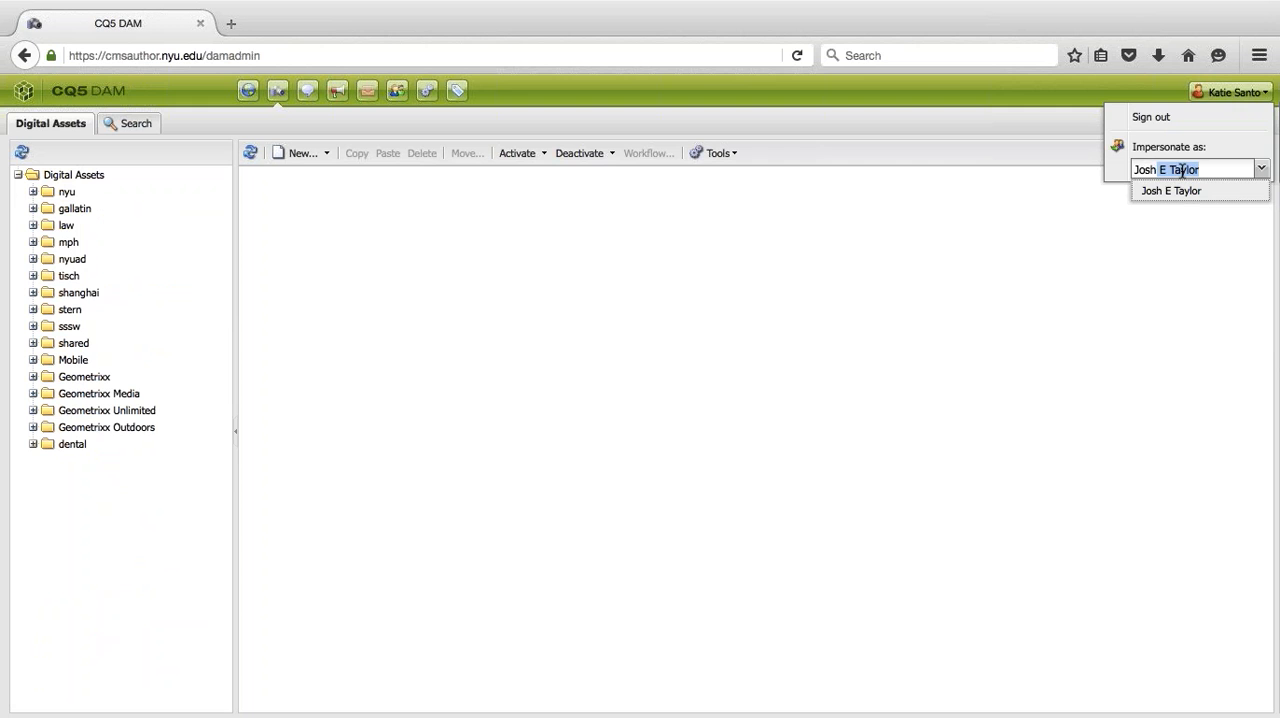
pyautogui.press('Return')
pyautogui.press('Return')
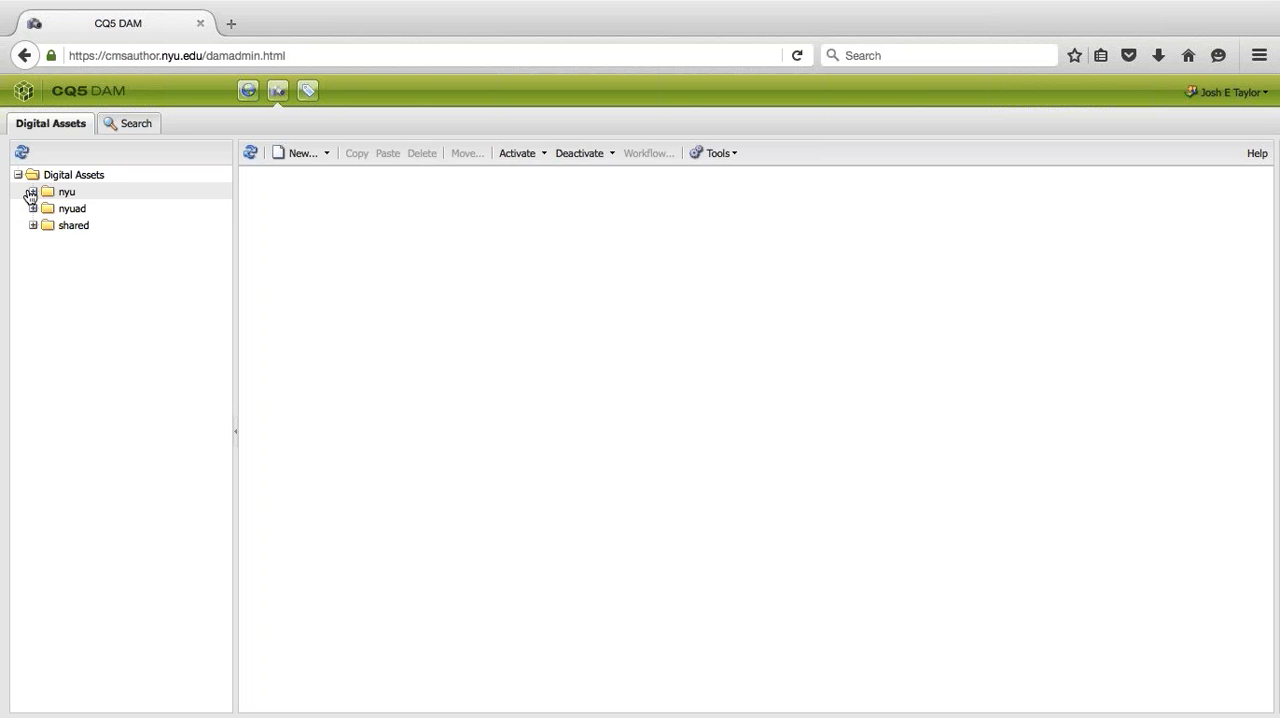
# - Expand nyu, globalPrgms and documents, and open the buenos_aires folder with its subfolders expanded
pyautogui.click(32, 192)
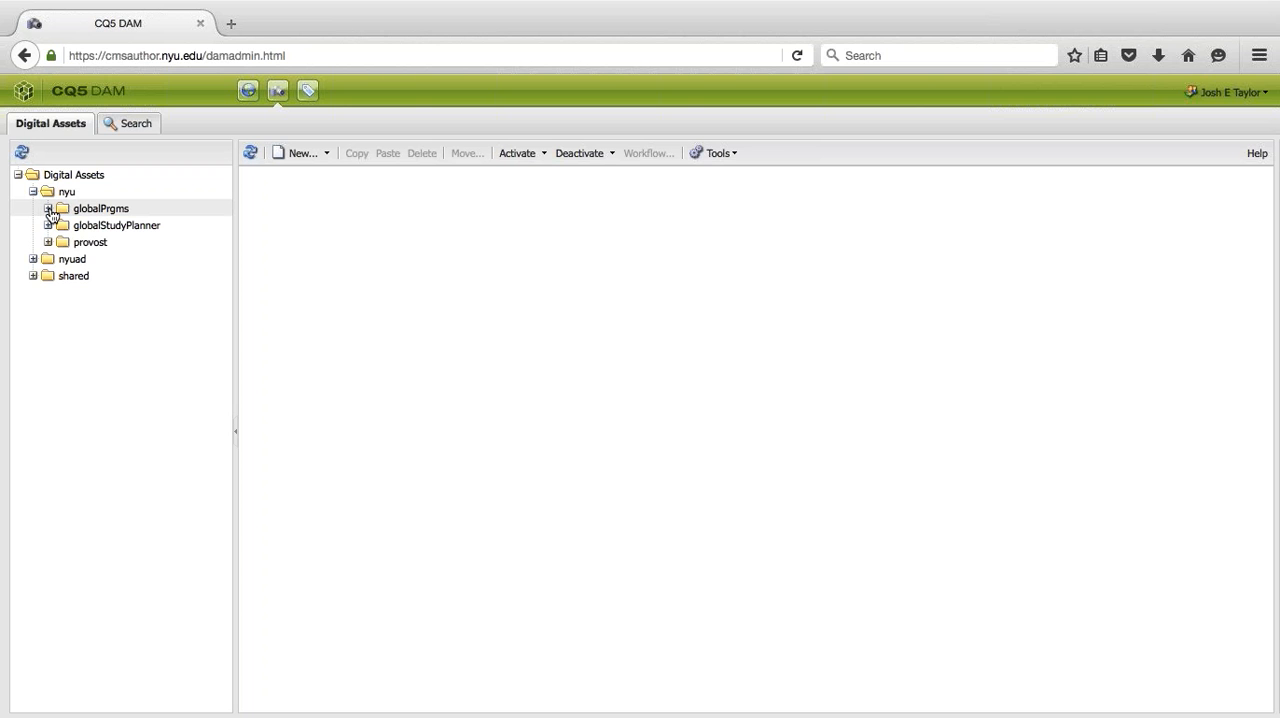
pyautogui.click(48, 209)
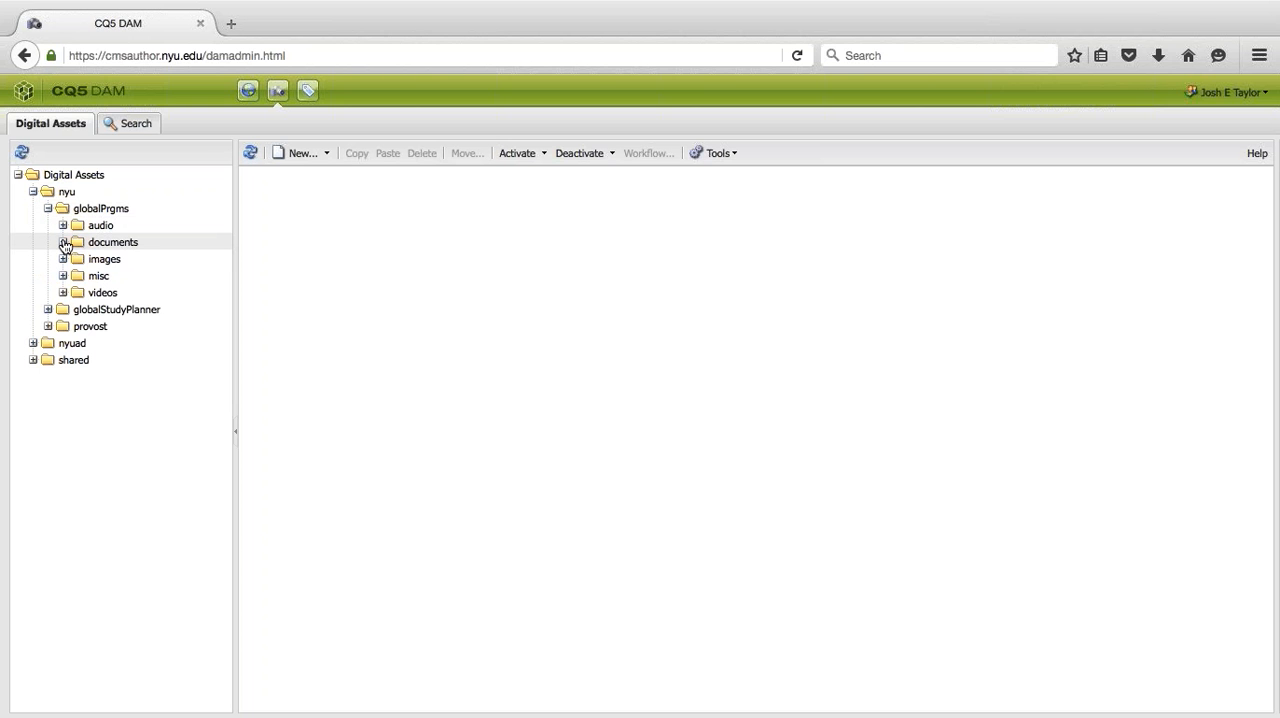
pyautogui.click(63, 242)
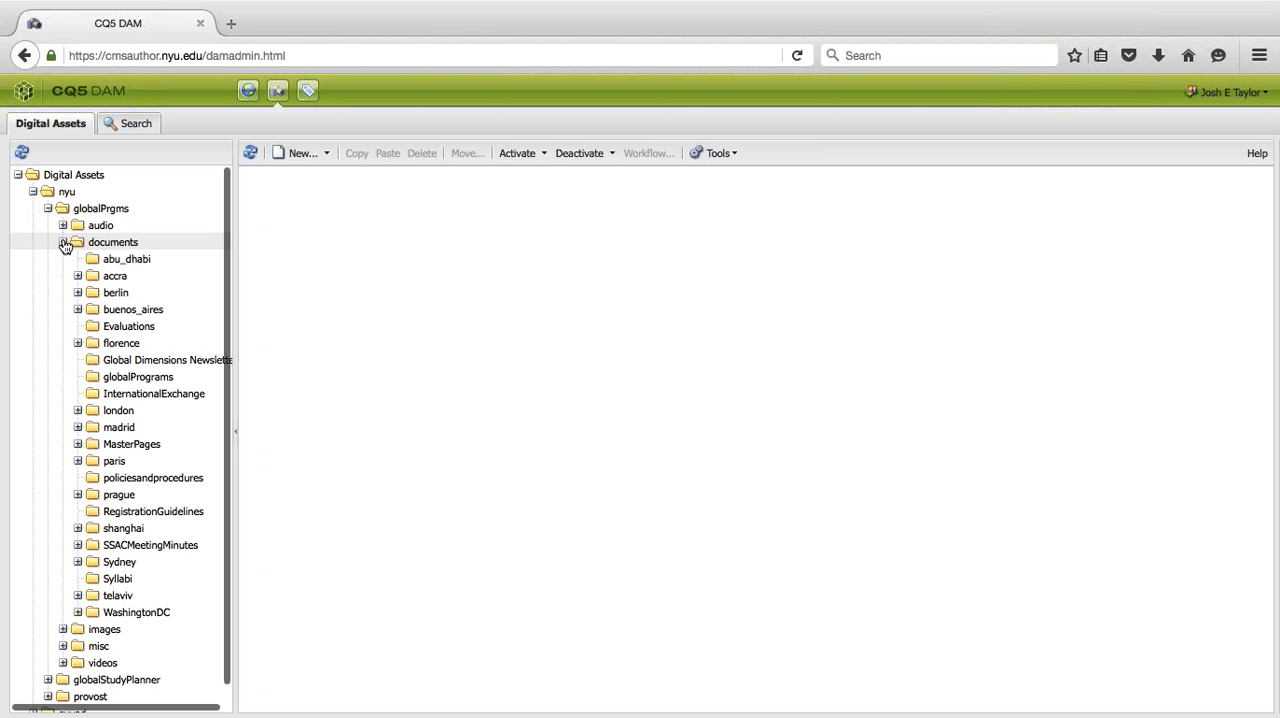
pyautogui.scroll(-1, 55, 280)
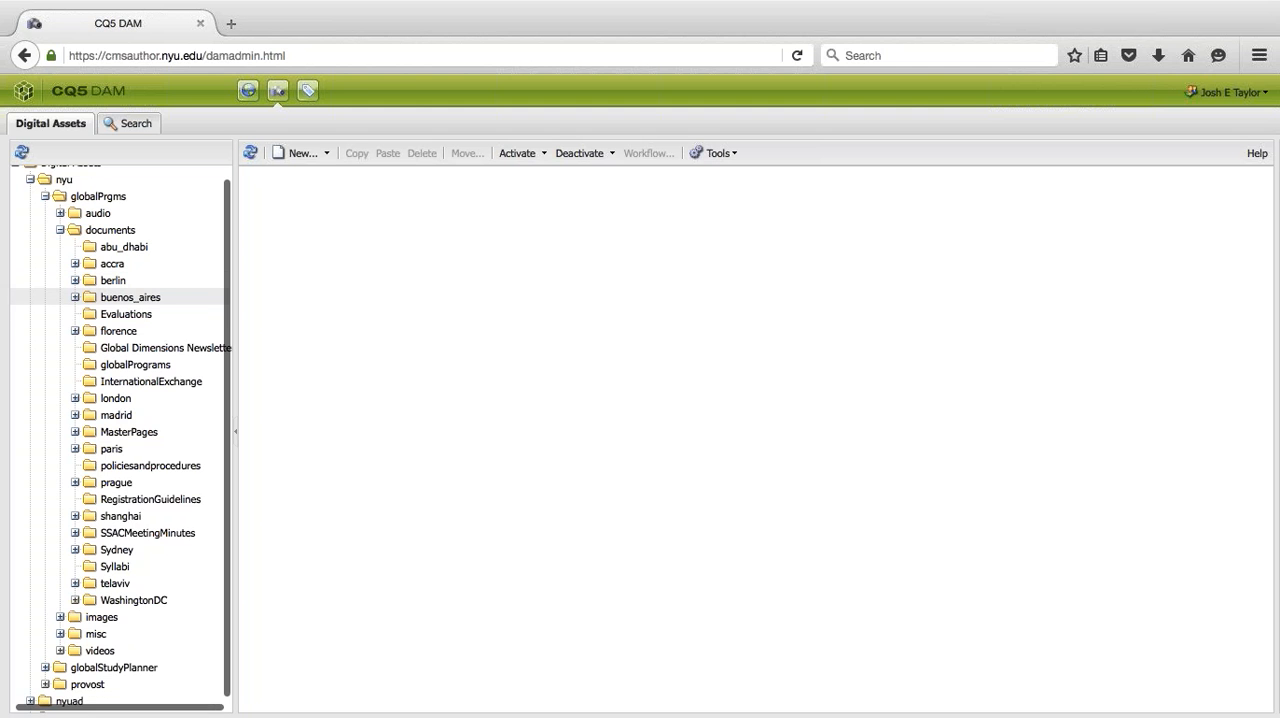
pyautogui.click(76, 297)
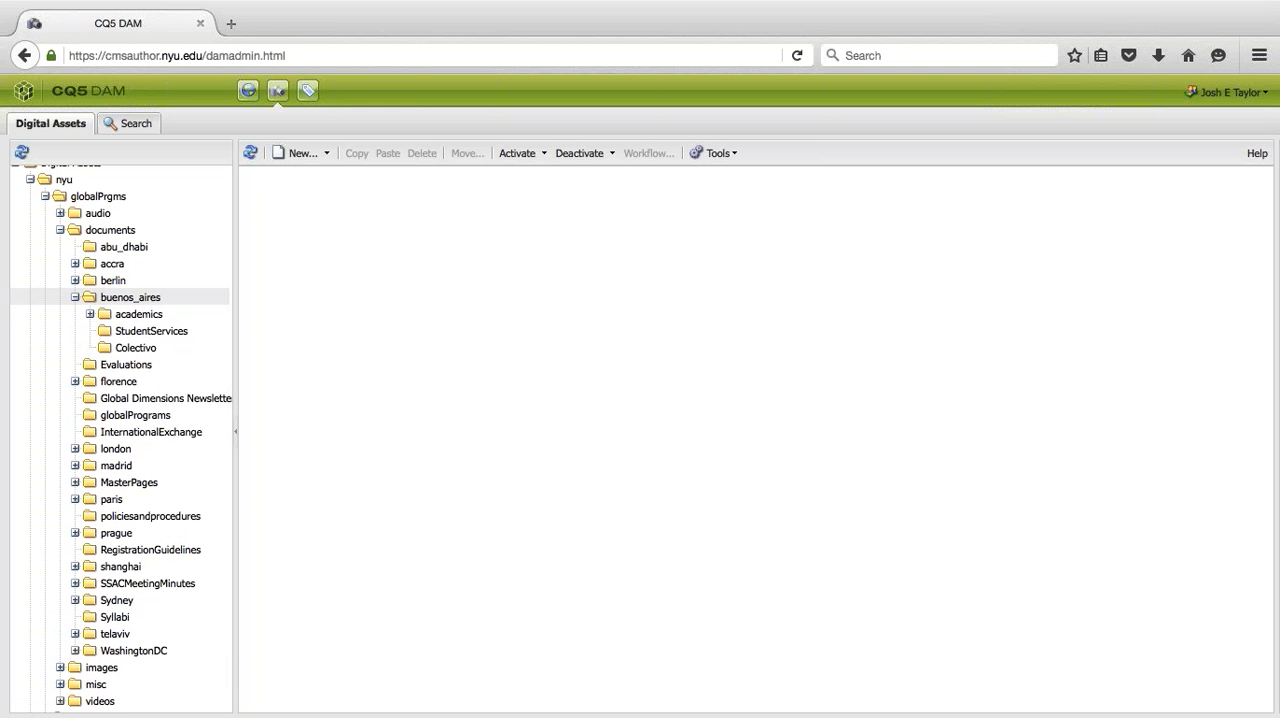
pyautogui.click(133, 298)
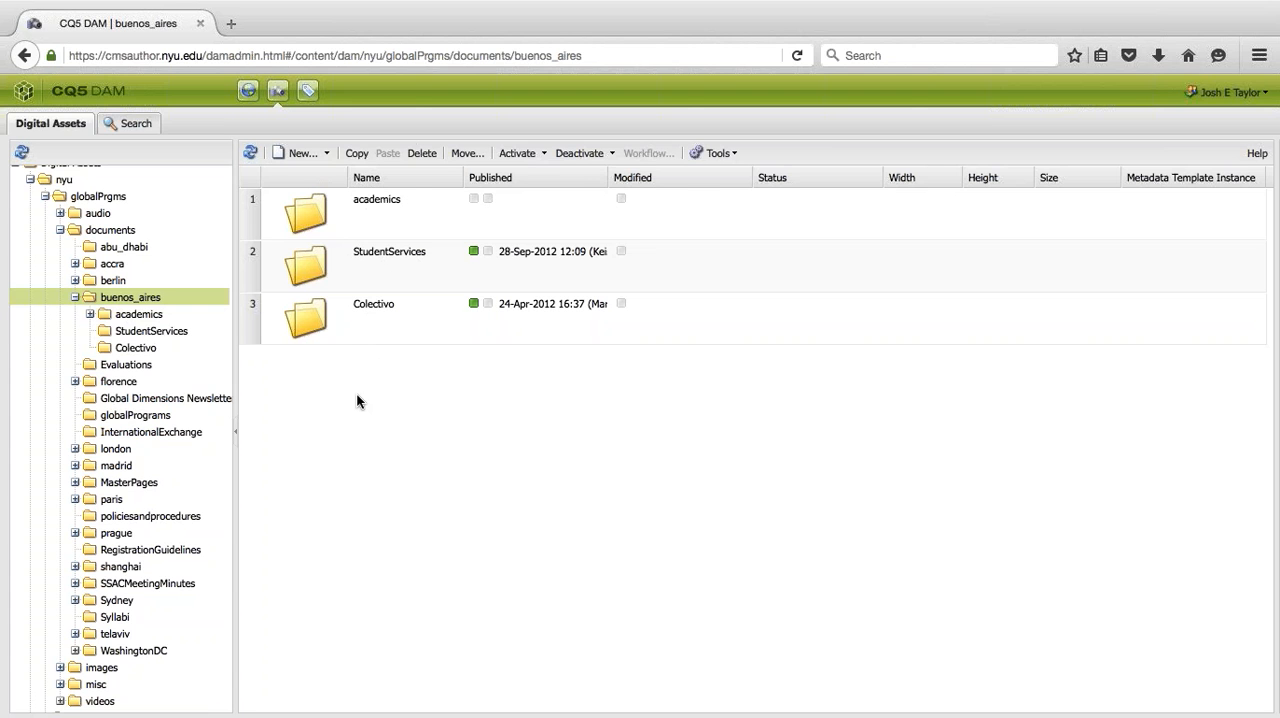
# - Look at the options for new items in the buenos_aires folder and dismiss them
pyautogui.scroll(-2, 150, 330)
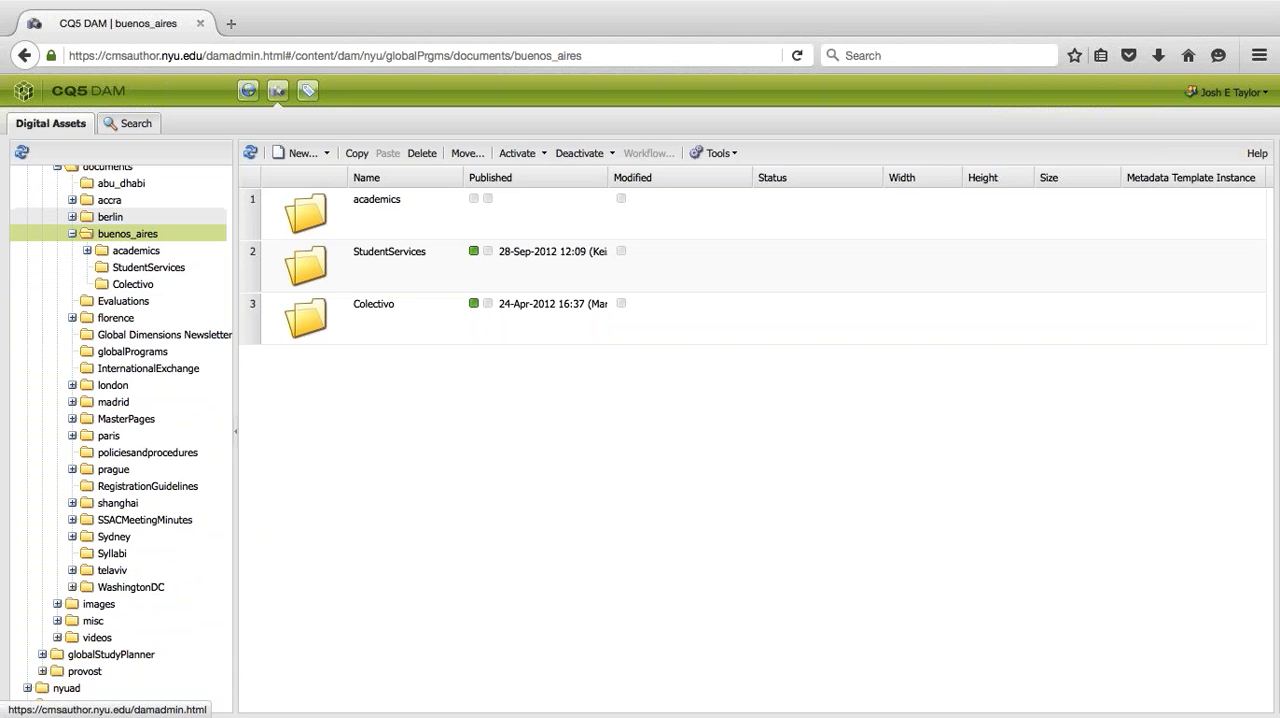
pyautogui.click(329, 154)
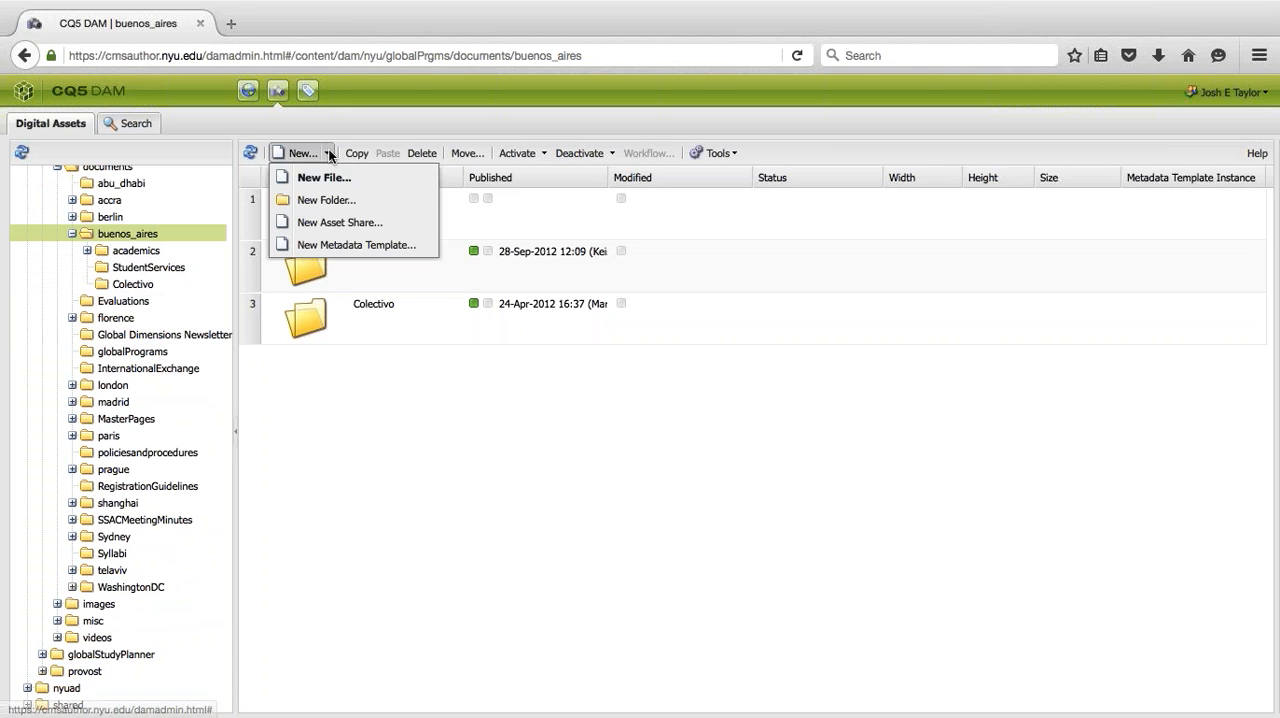
pyautogui.click(329, 152)
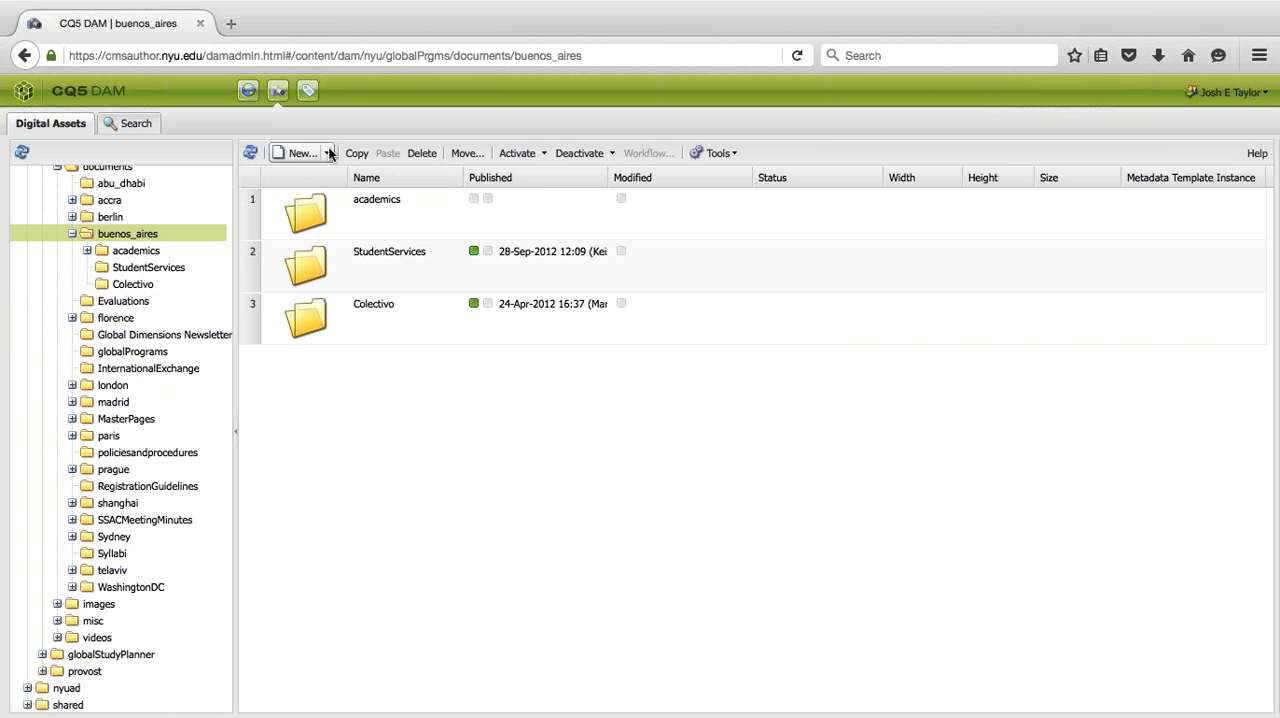
pyautogui.click(777, 355)
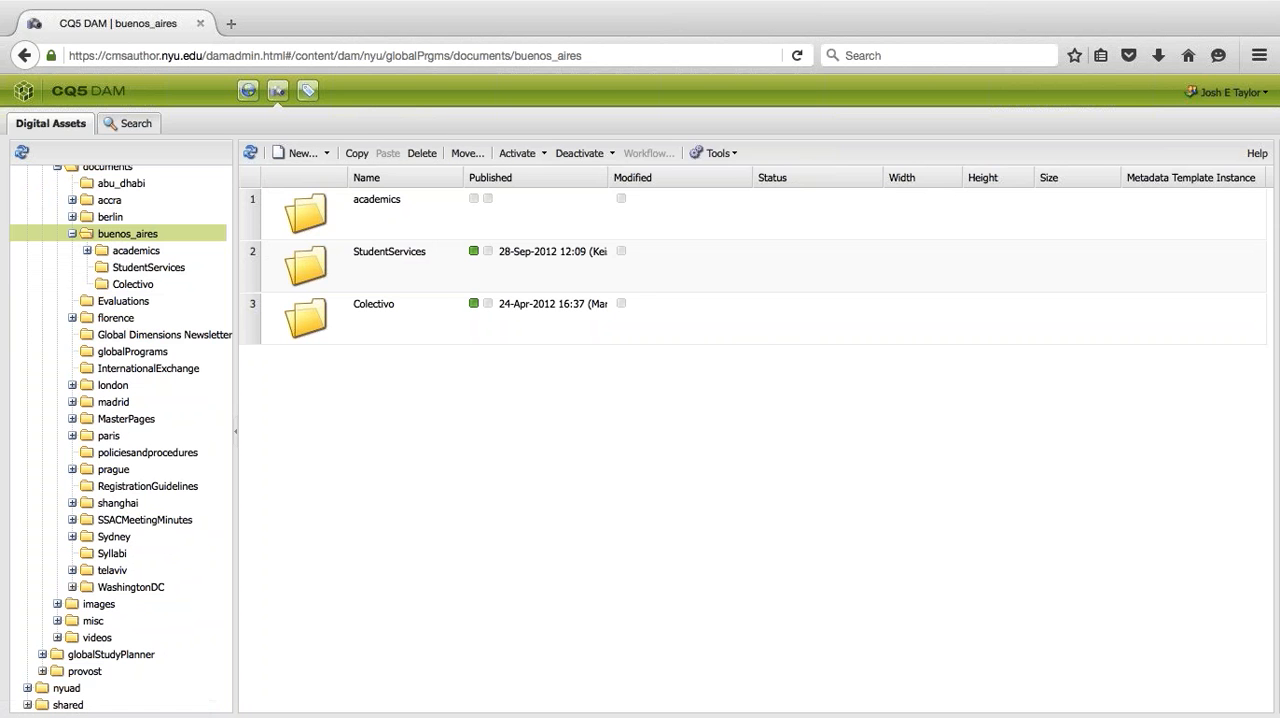
# - Start creating a folder inside buenos_aires and enter newFolder as its name
pyautogui.click(329, 154)
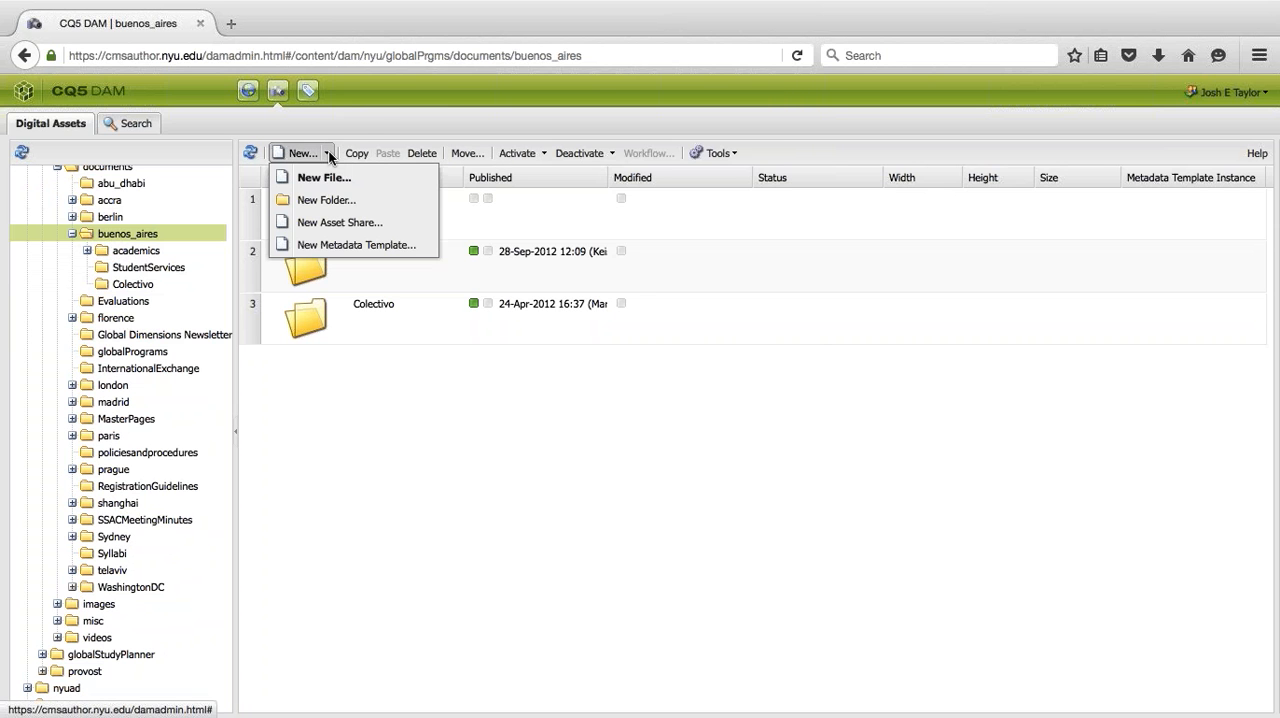
pyautogui.click(322, 201)
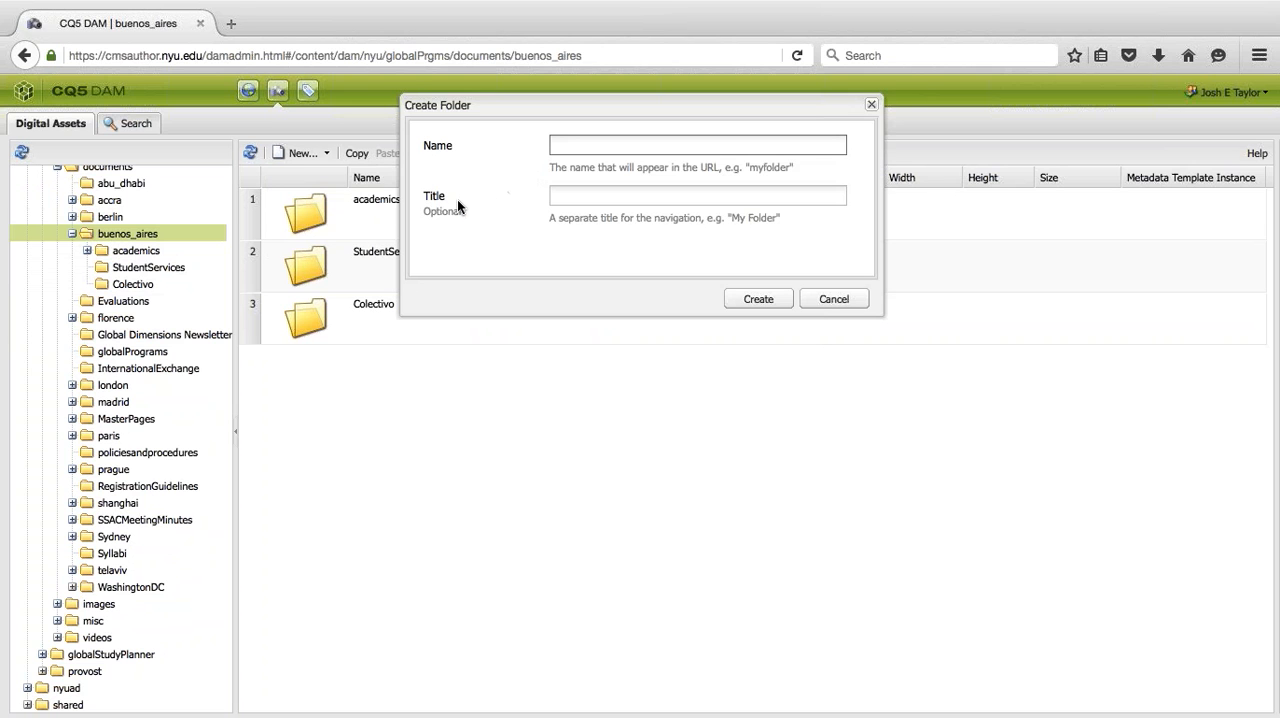
pyautogui.click(417, 186)
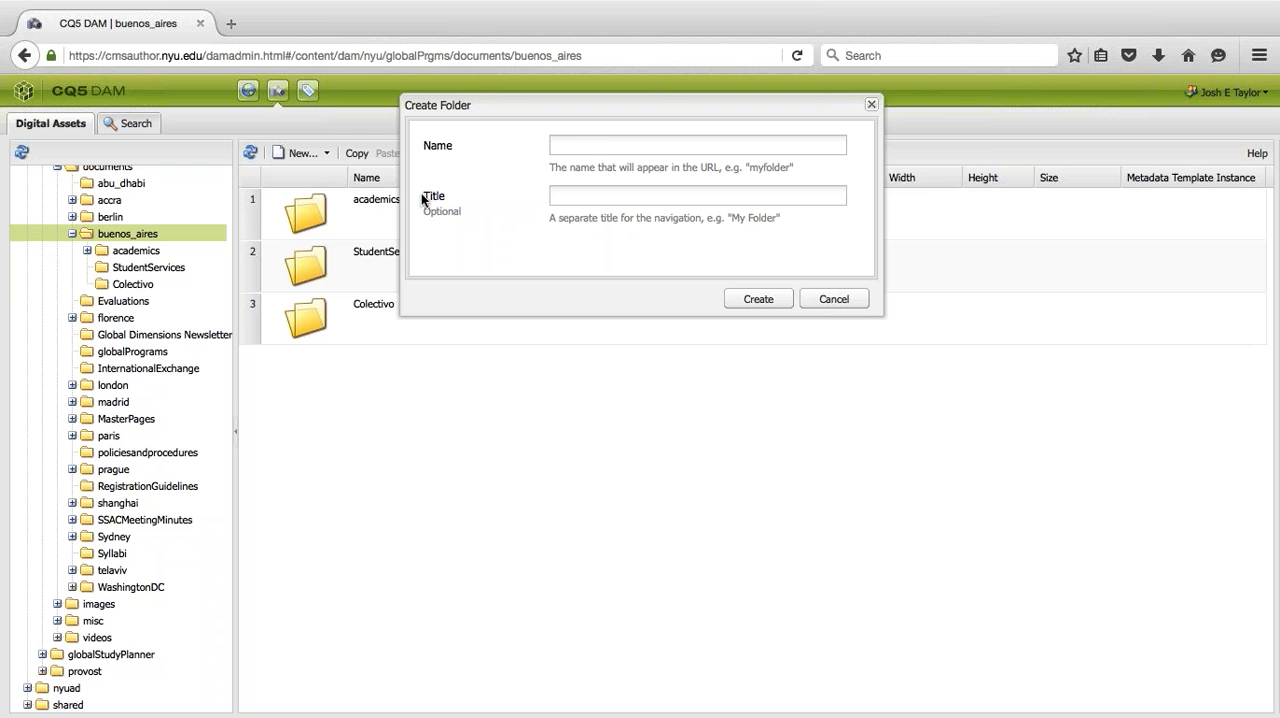
pyautogui.click(564, 145)
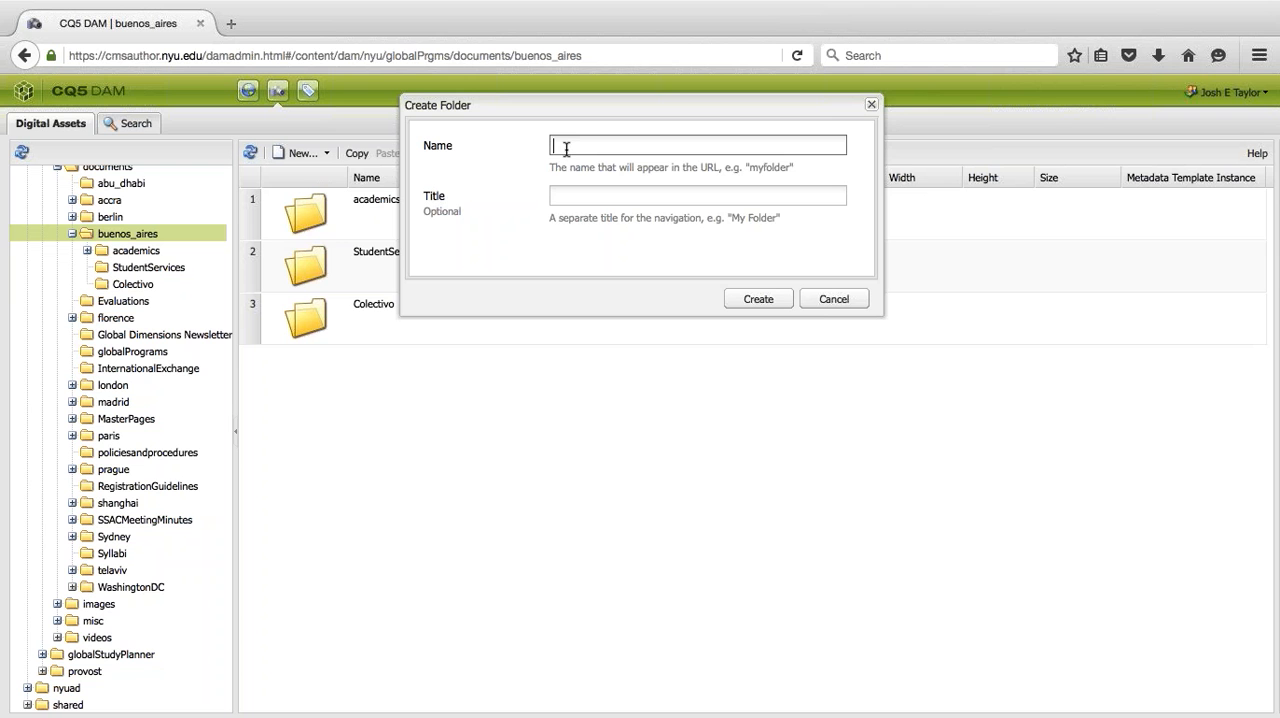
pyautogui.write('newFolder')
# - Extend the folder name to newFolderHere and create the folder without a title
pyautogui.moveTo(552, 147); pyautogui.dragTo(574, 147)
pyautogui.click(587, 148)
pyautogui.hotkey('shift', 'Right')
pyautogui.hotkey('shift', 'Right')
pyautogui.hotkey('shift', 'Right')
pyautogui.hotkey('shift', 'Right')
pyautogui.hotkey('shift', 'Right')
pyautogui.press('Right')
pyautogui.write('Here')
pyautogui.hotkey('shift', 'Left')
pyautogui.hotkey('shift', 'Left')
pyautogui.hotkey('shift', 'Left')
pyautogui.hotkey('shift', 'Left')
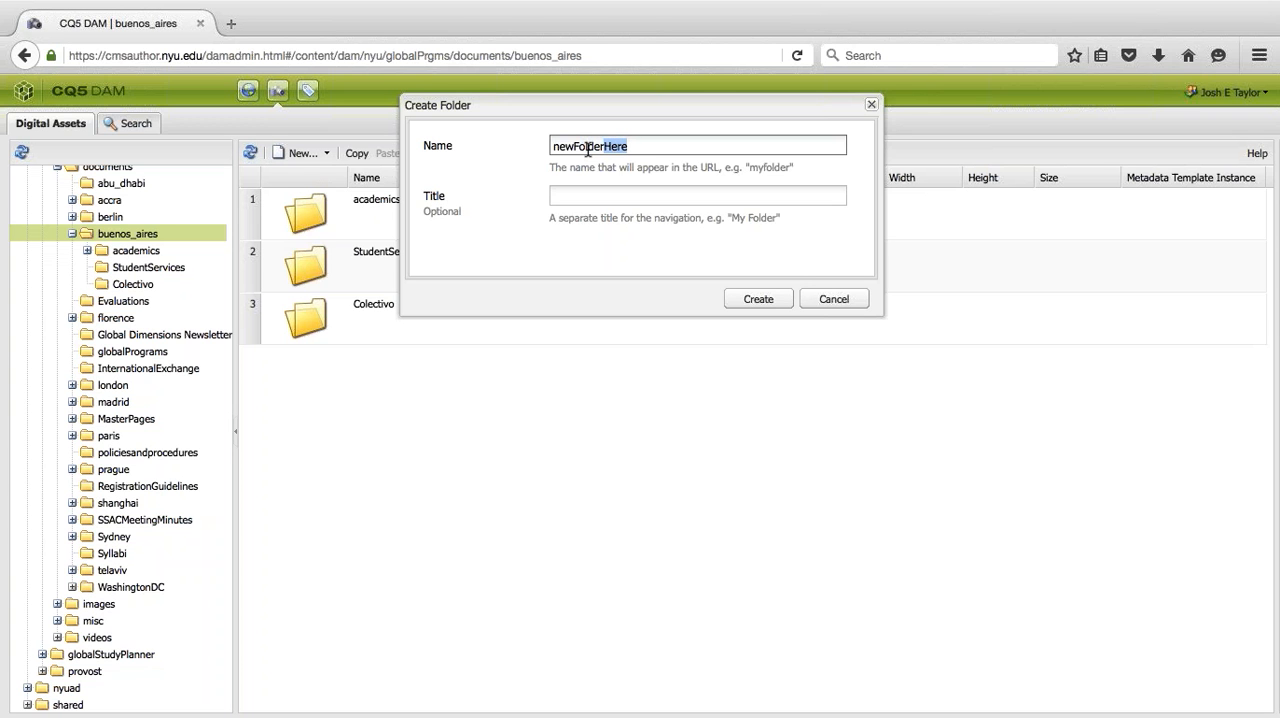
pyautogui.press('Home')
pyautogui.hotkey('shift', 'Right')
pyautogui.hotkey('shift', 'Right')
pyautogui.hotkey('shift', 'Right')
pyautogui.hotkey('shift', 'Left')
pyautogui.click(758, 299)
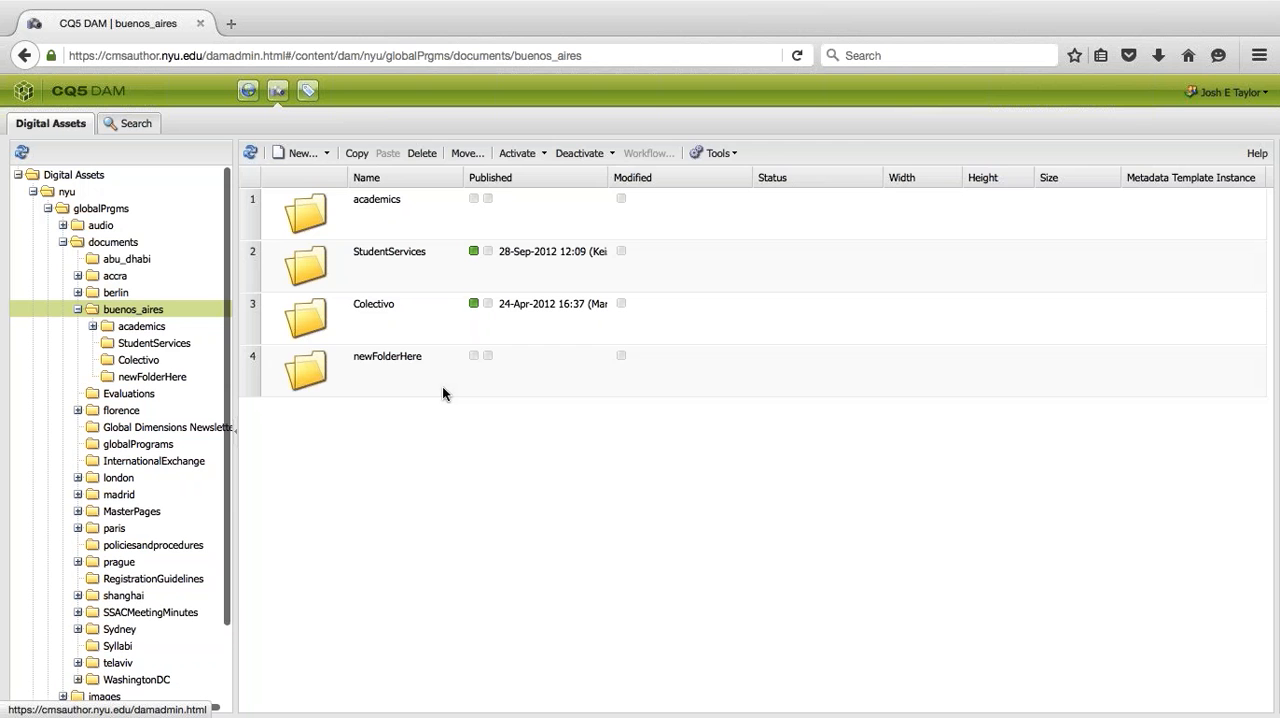
# - Open the newFolderHere folder and start a file upload into it, browsing the computer for a file
pyautogui.click(355, 380)
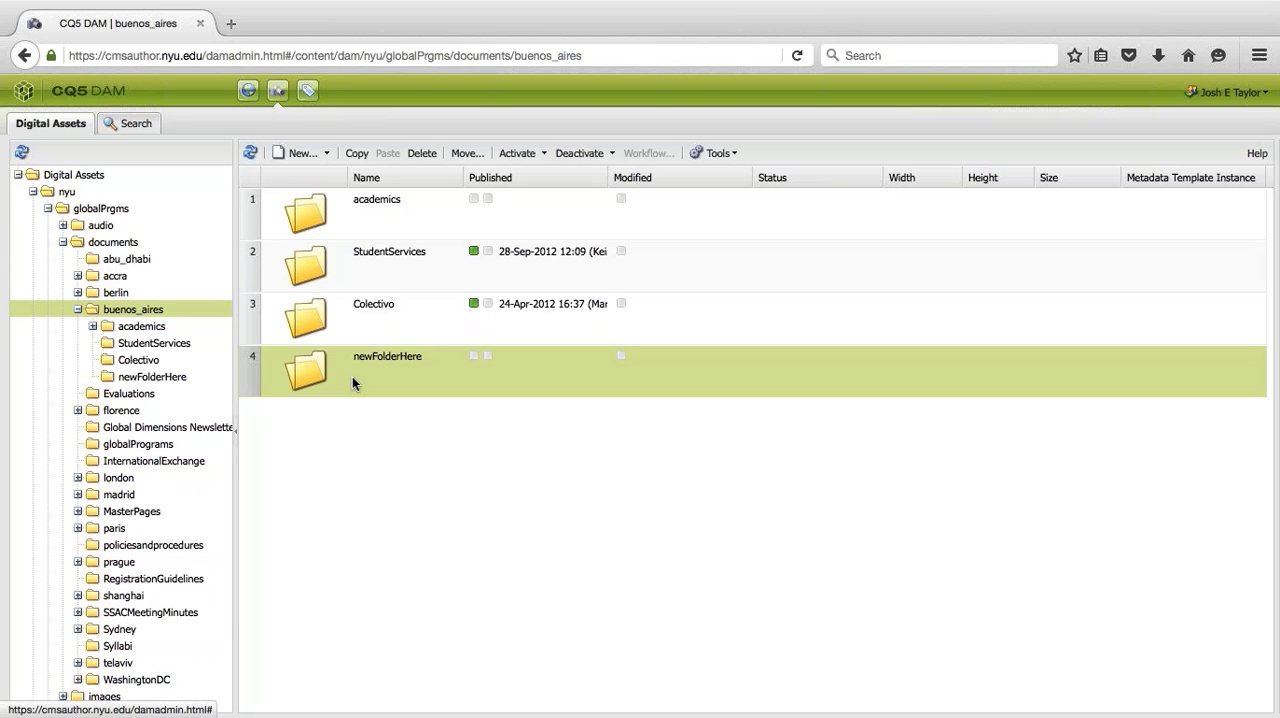
pyautogui.click(151, 378)
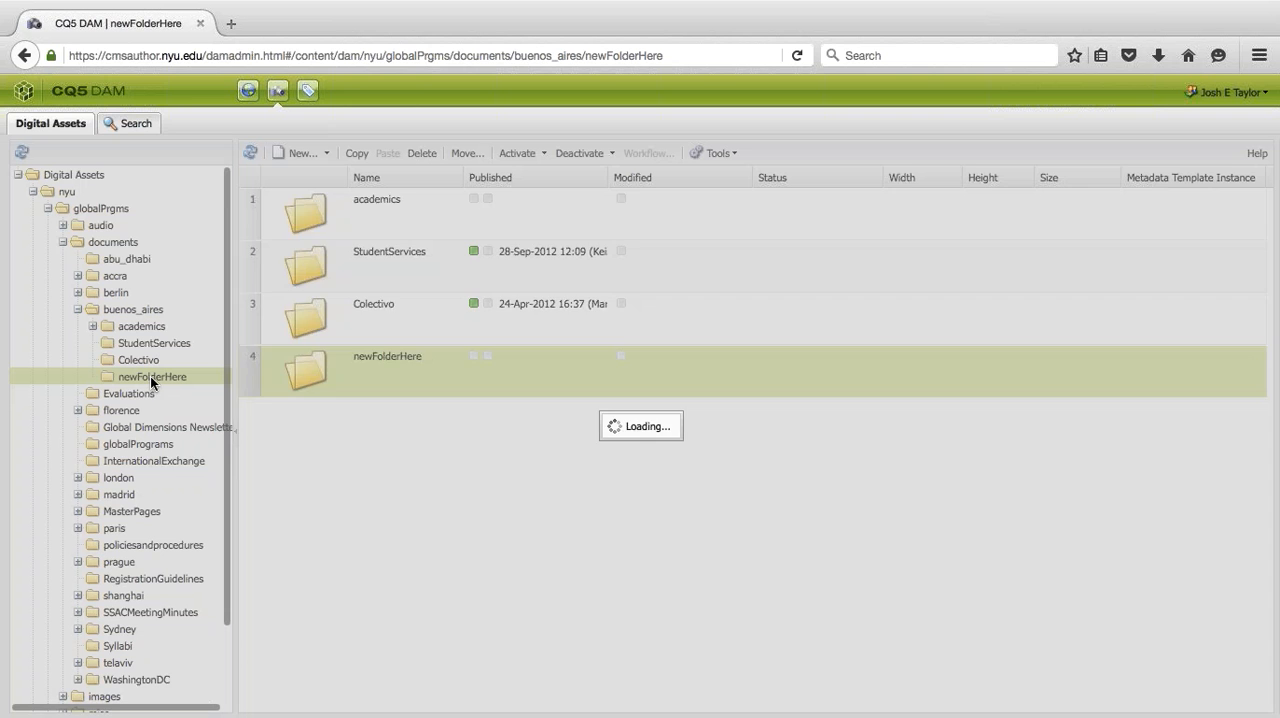
pyautogui.click(296, 157)
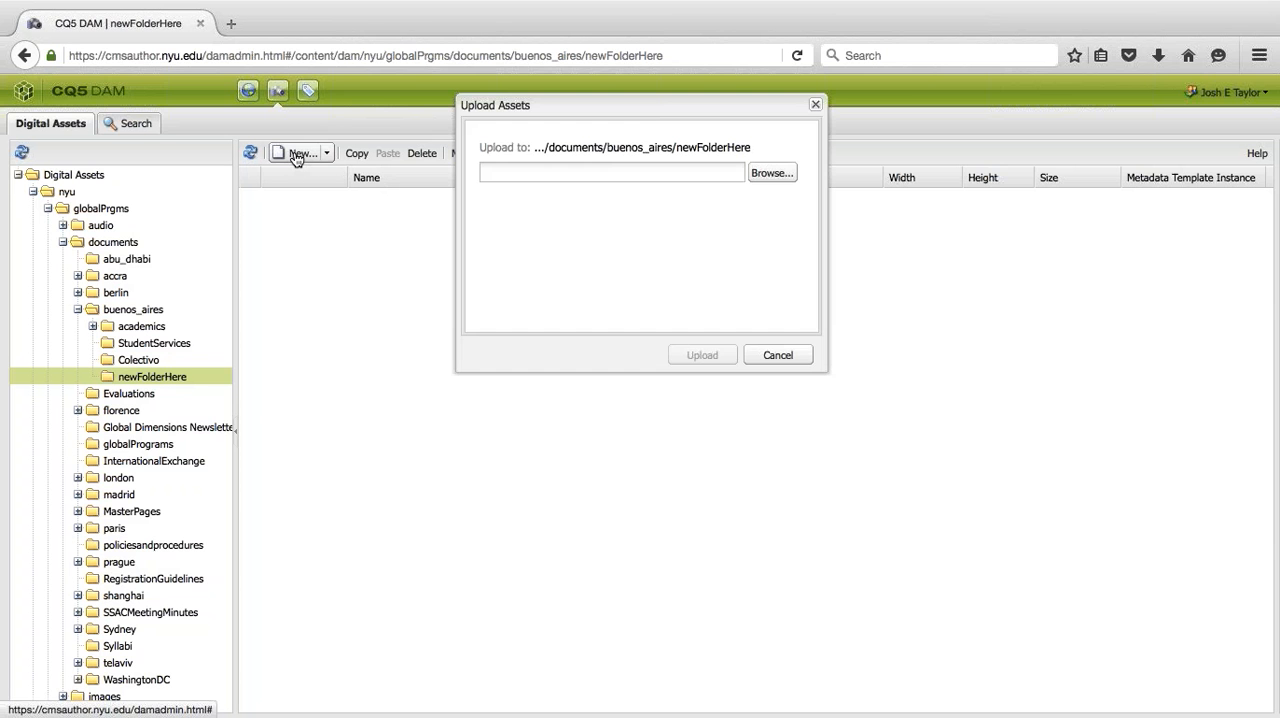
pyautogui.click(758, 350)
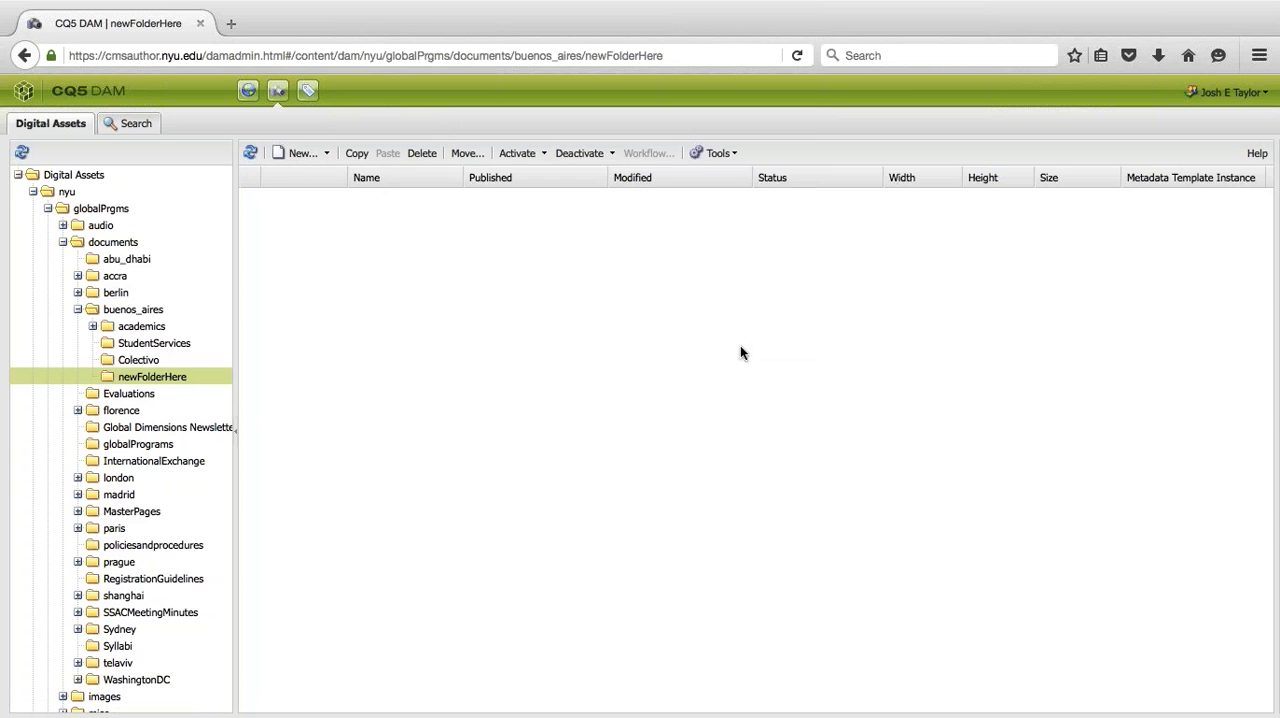
pyautogui.click(327, 152)
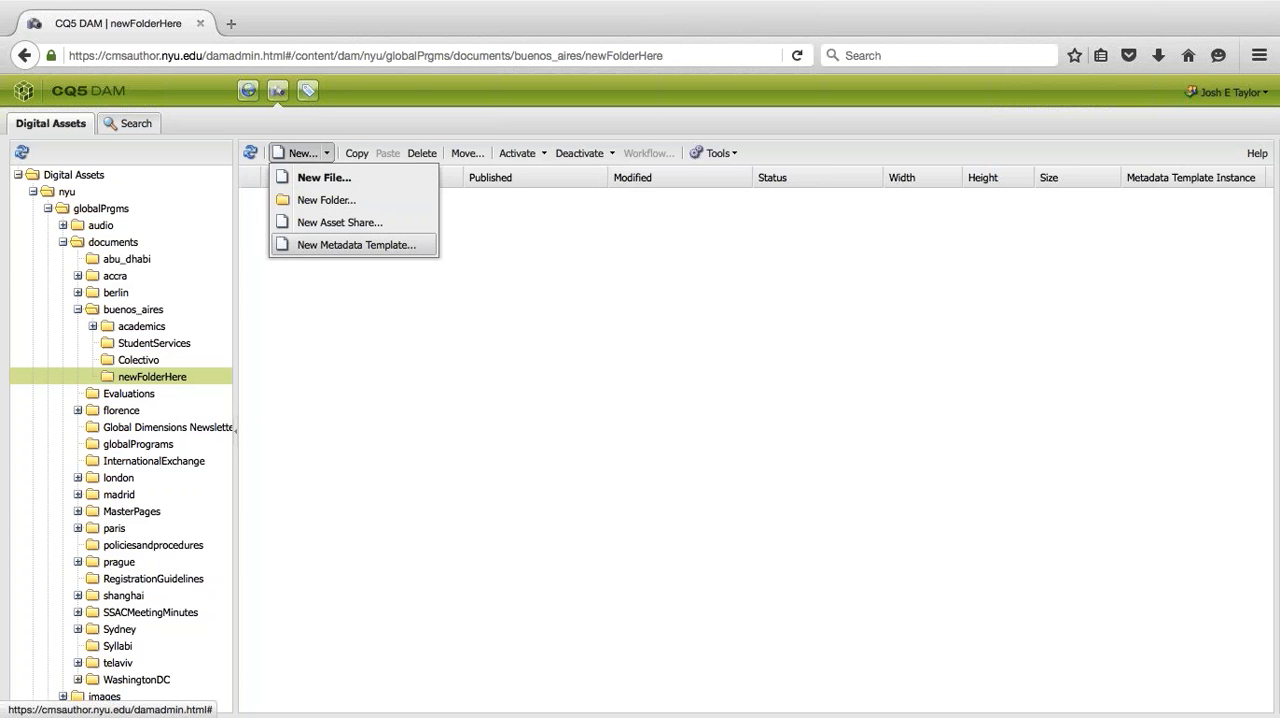
pyautogui.click(293, 148)
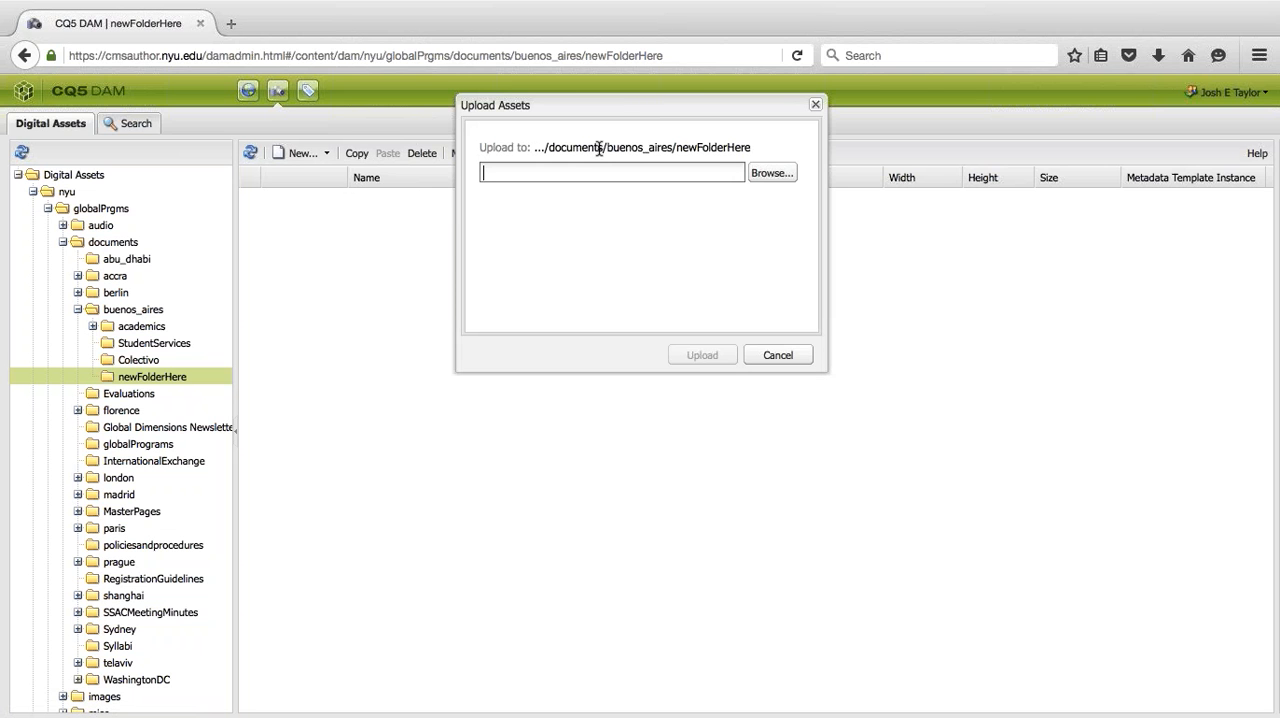
pyautogui.click(771, 174)
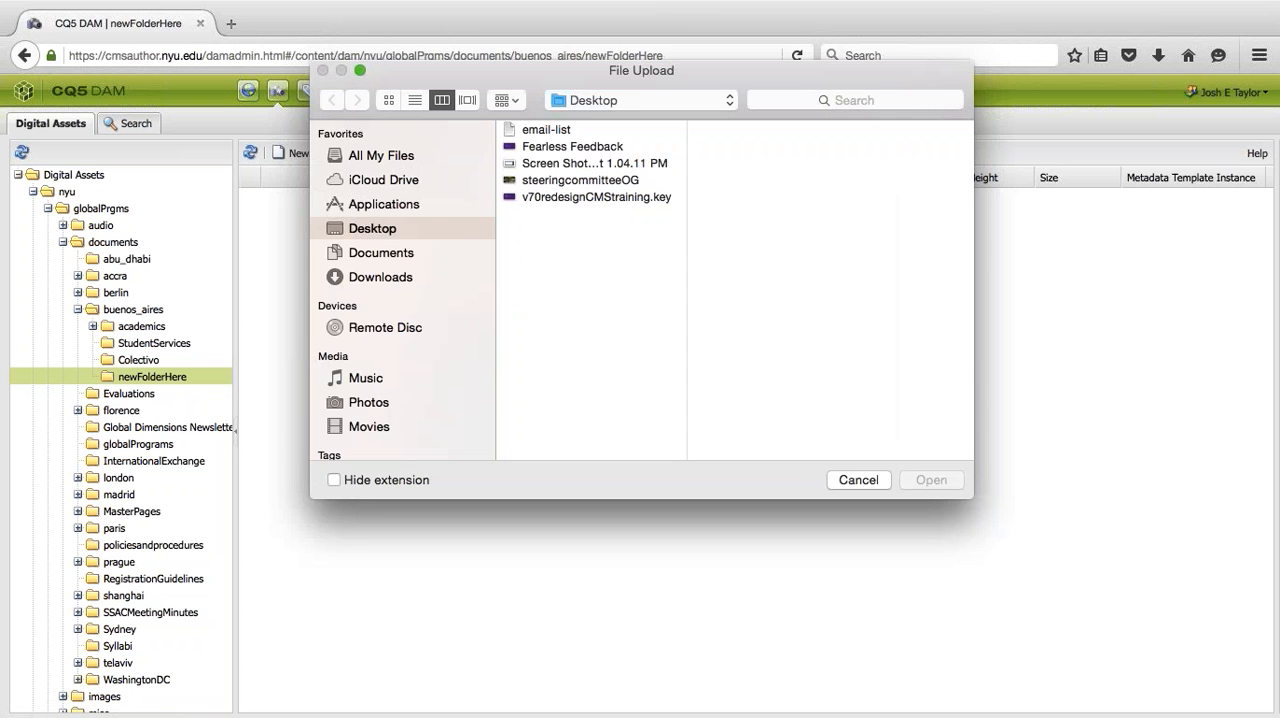
# - Look through the Documents folder on the computer, including the Events Calendar and CMS Training subfolders
pyautogui.click(362, 255)
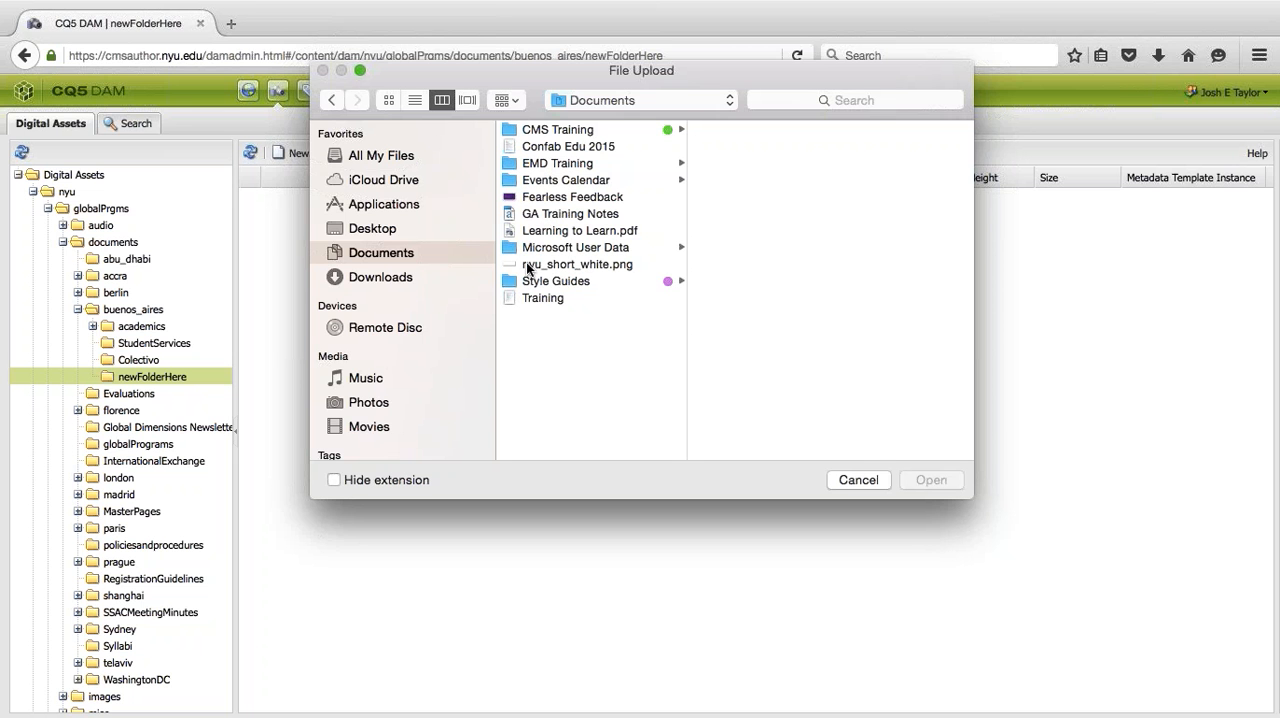
pyautogui.click(527, 248)
pyautogui.click(527, 180)
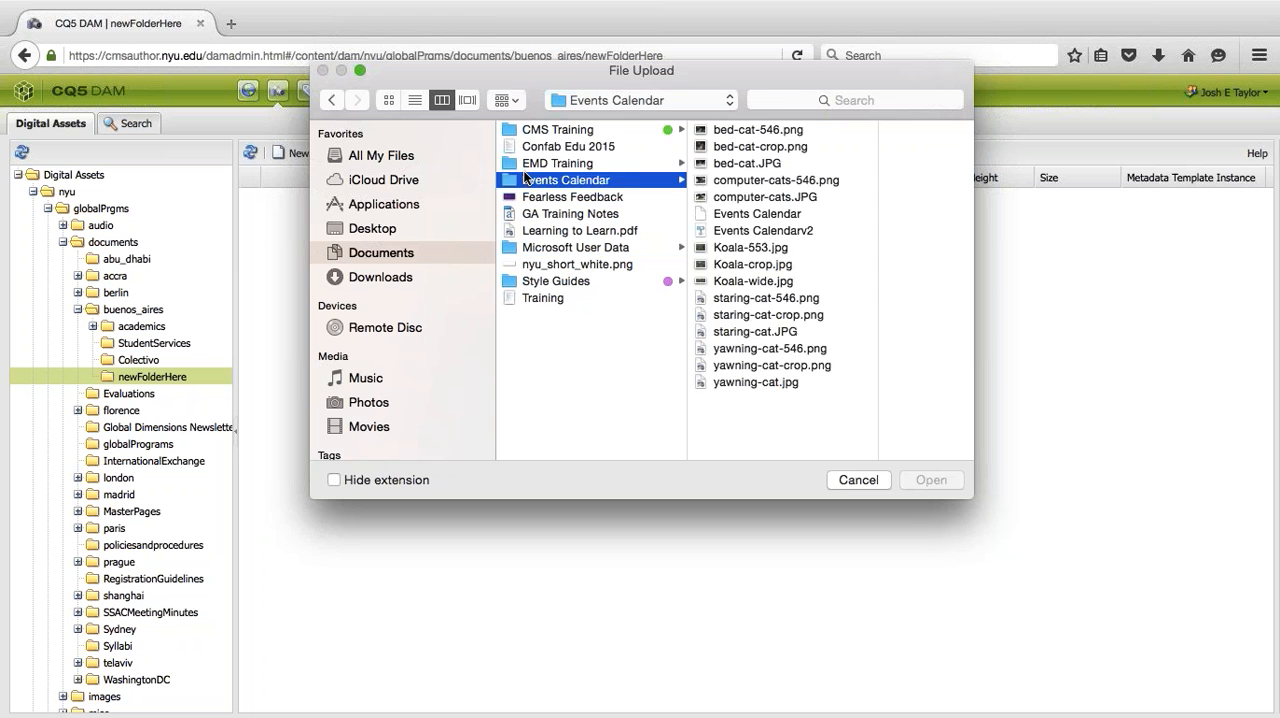
pyautogui.press('Up')
pyautogui.press('Up')
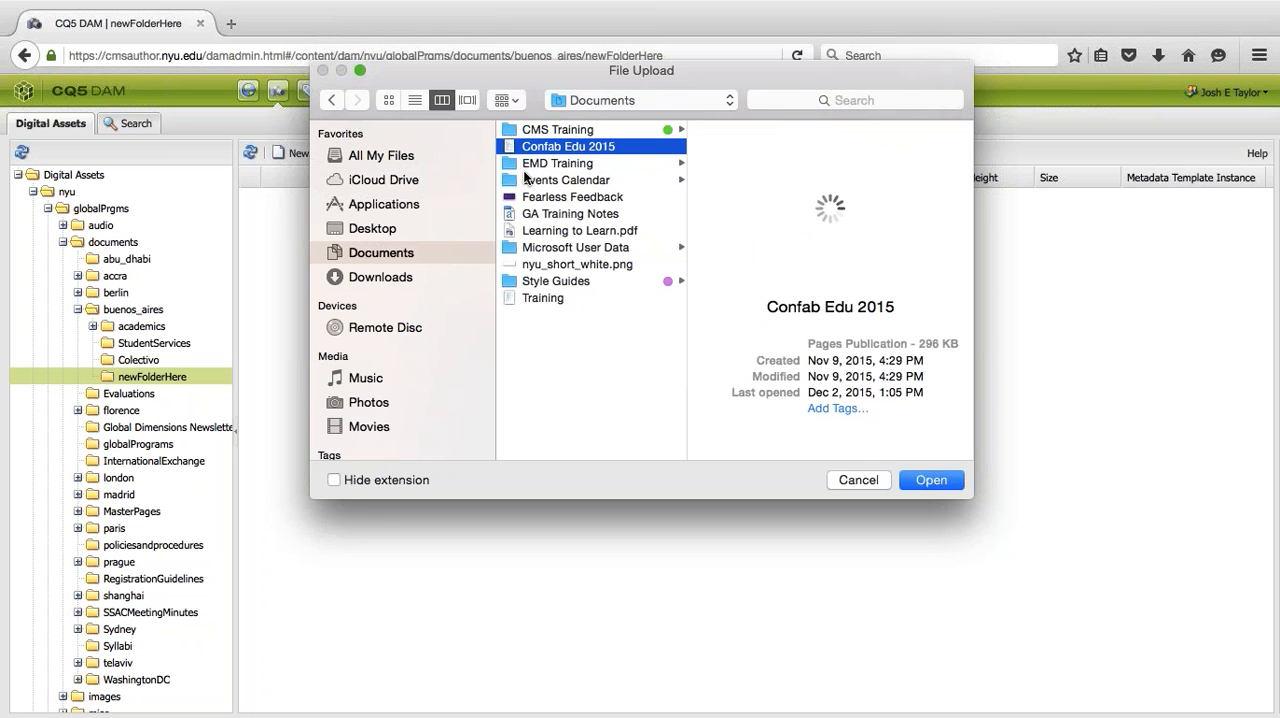
pyautogui.press('Up')
pyautogui.press('Down')
pyautogui.press('Up')
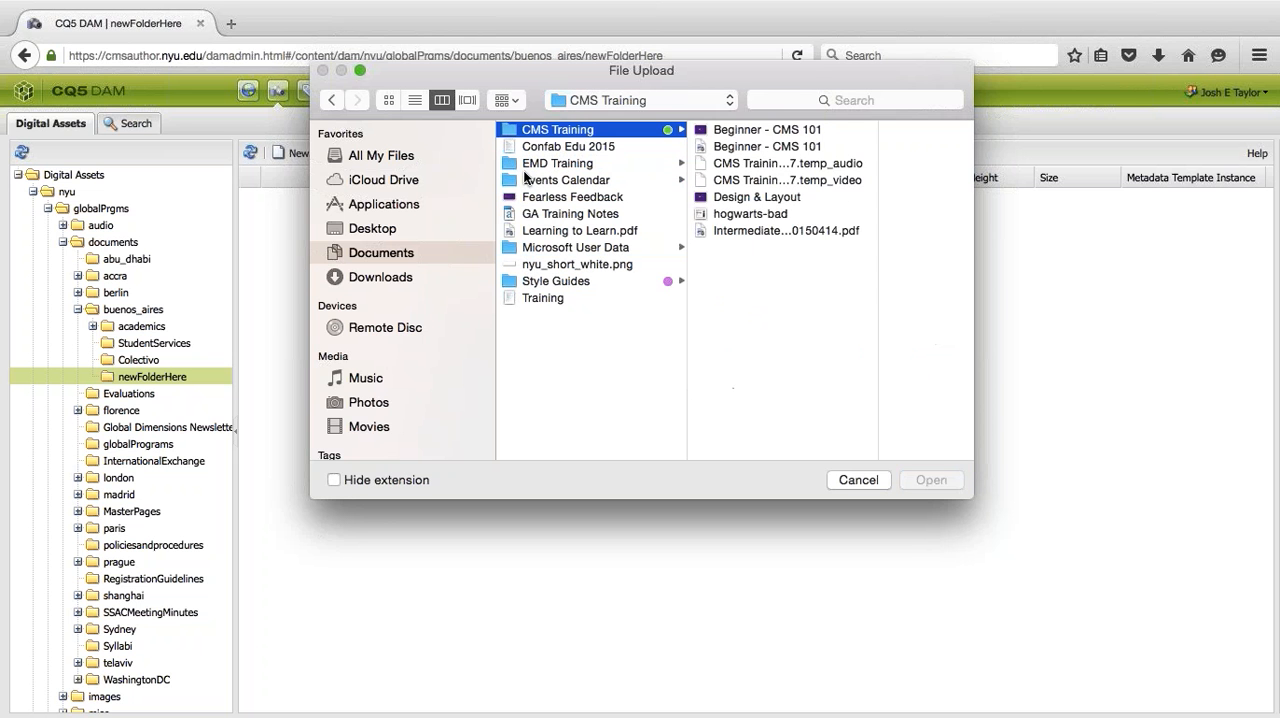
pyautogui.press('Down')
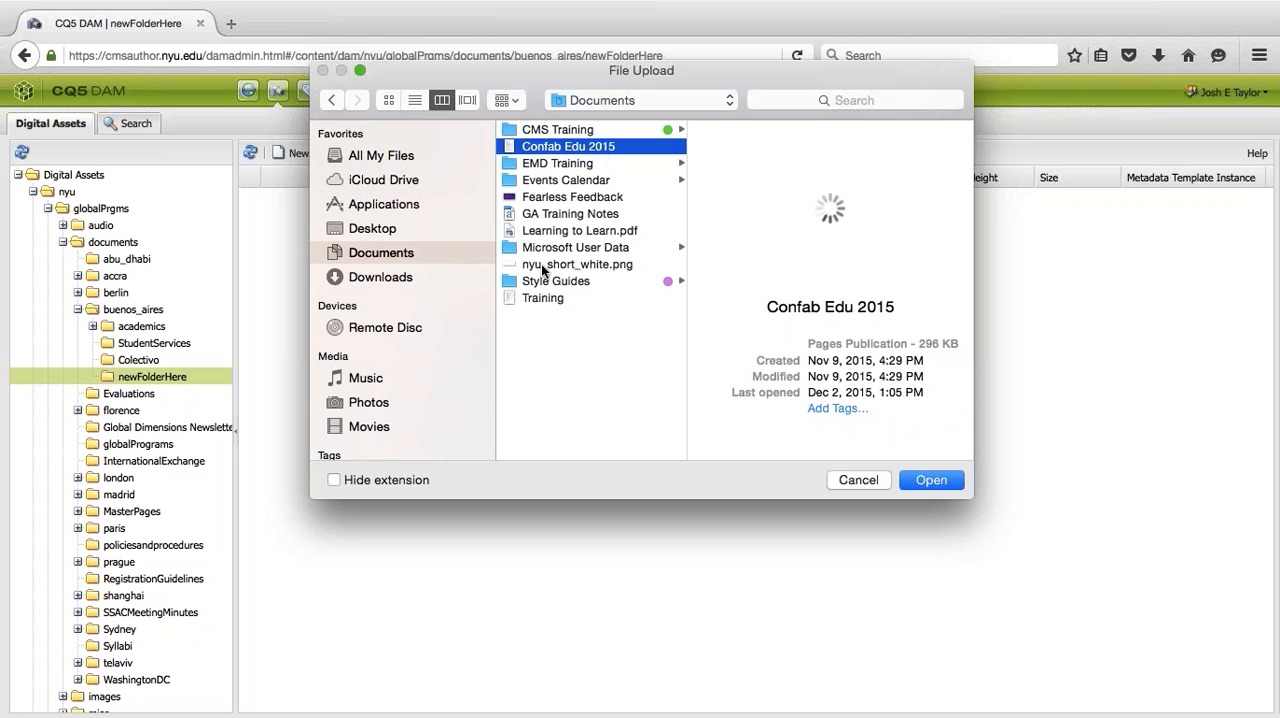
# - Preview hungry-giraffe.jpg and japetic-032.jpg in the EMD Training folder
pyautogui.click(528, 162)
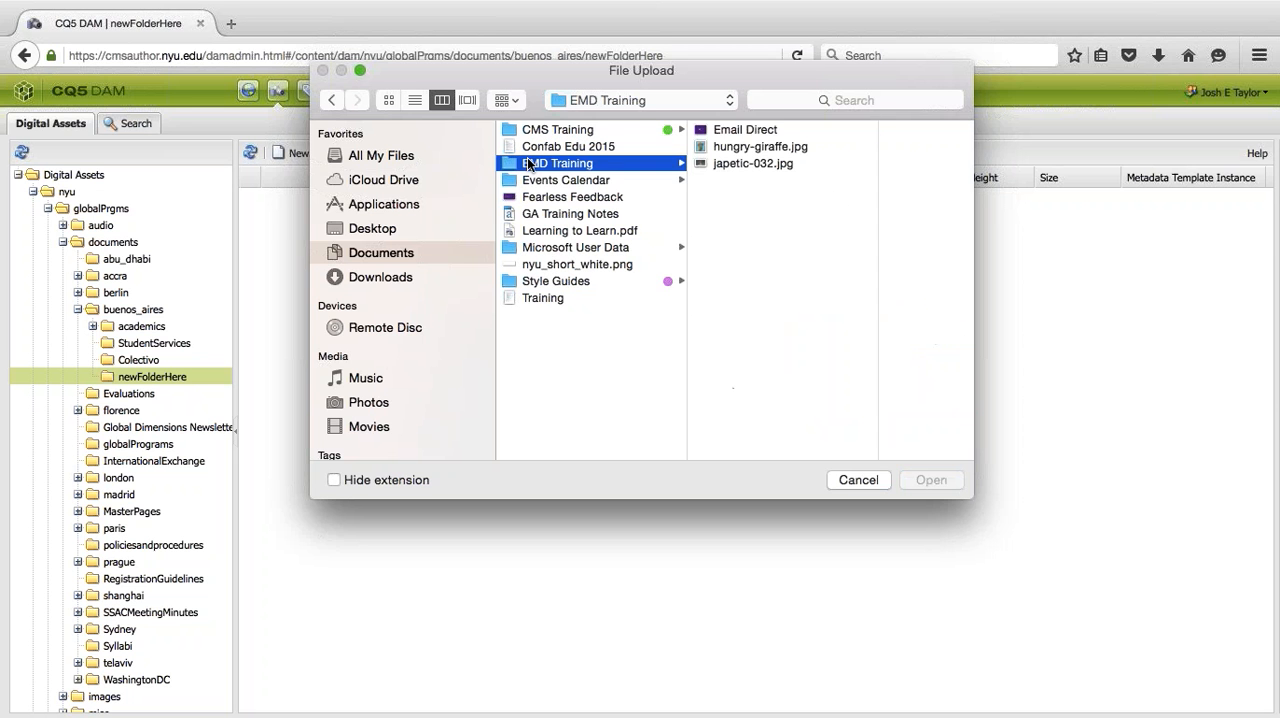
pyautogui.press('Right')
pyautogui.press('Down')
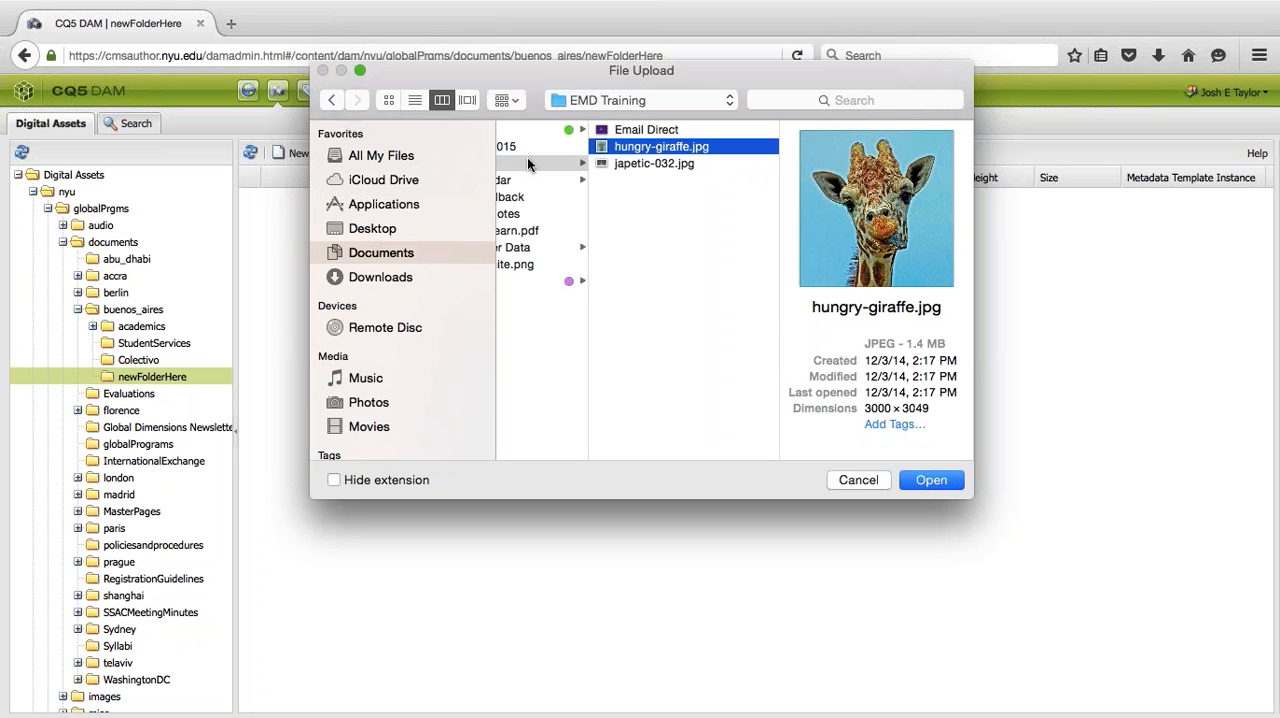
pyautogui.press('space')
pyautogui.press('space')
pyautogui.click(649, 162)
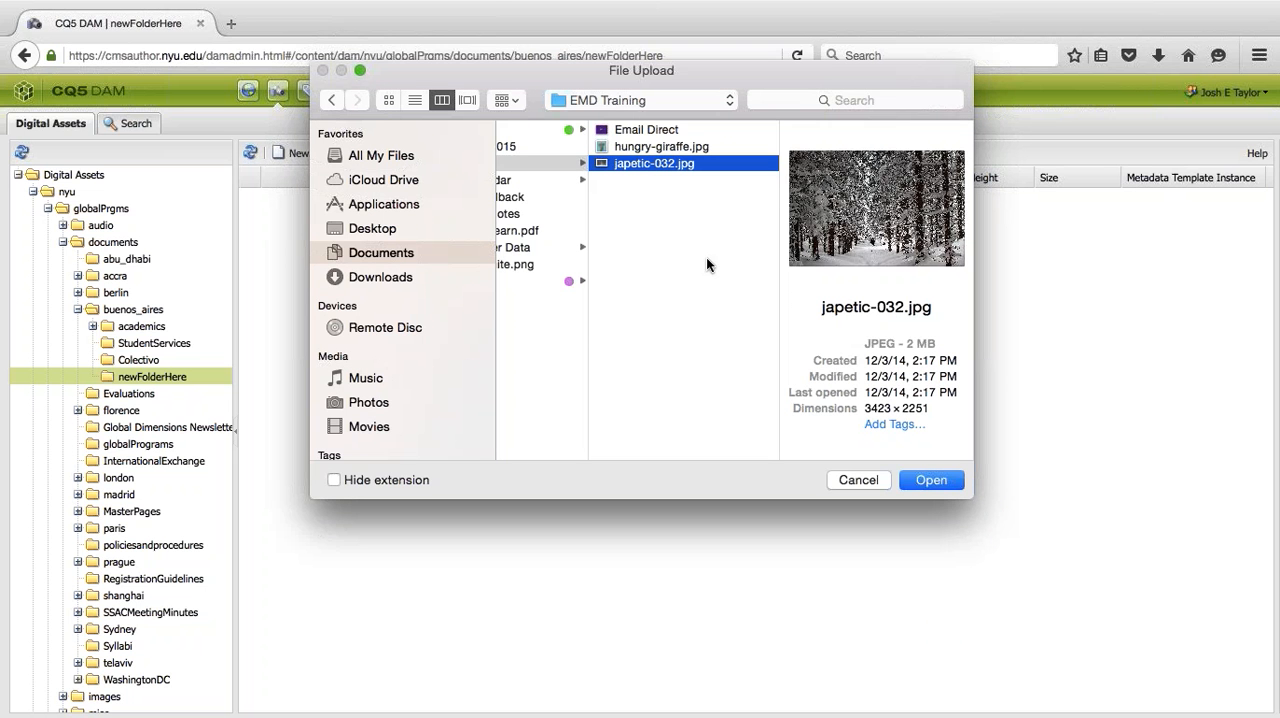
# - Preview the Confab Edu 2015 and Training files in the computer's Documents folder, and cancel the file upload
pyautogui.hscroll(-1, 628, 451)
pyautogui.hscroll(-5, 628, 451)
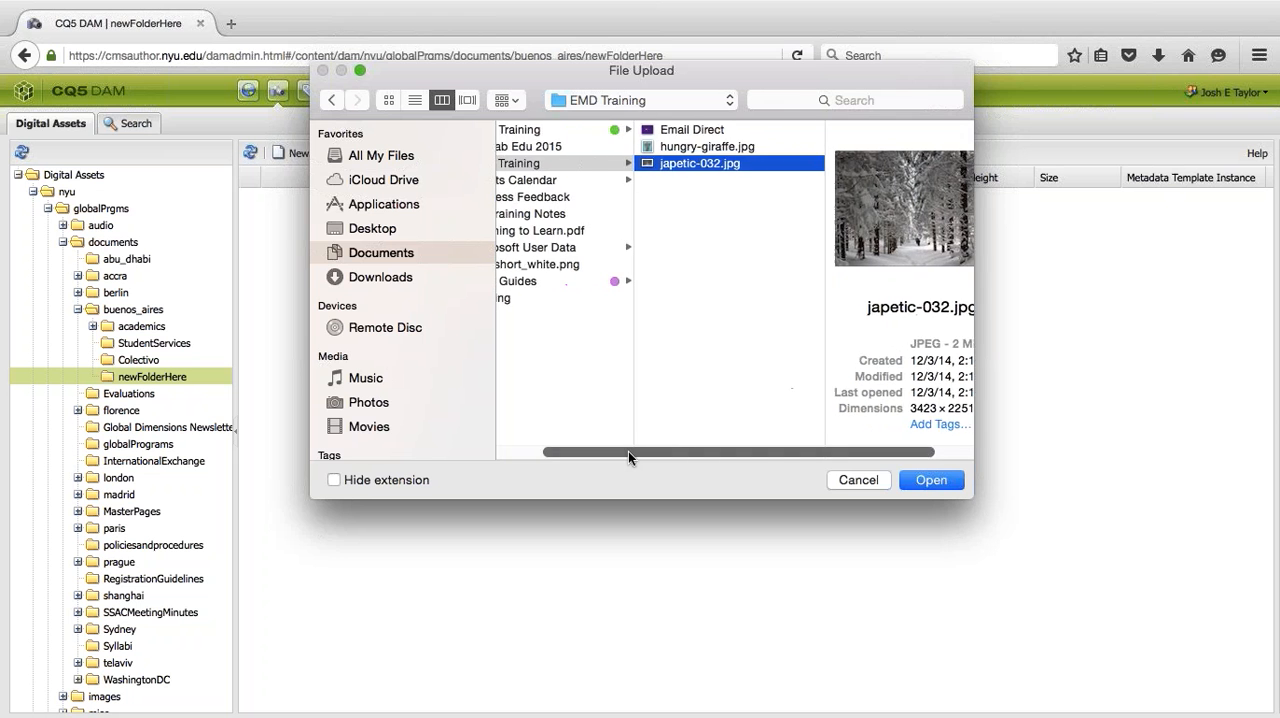
pyautogui.click(525, 146)
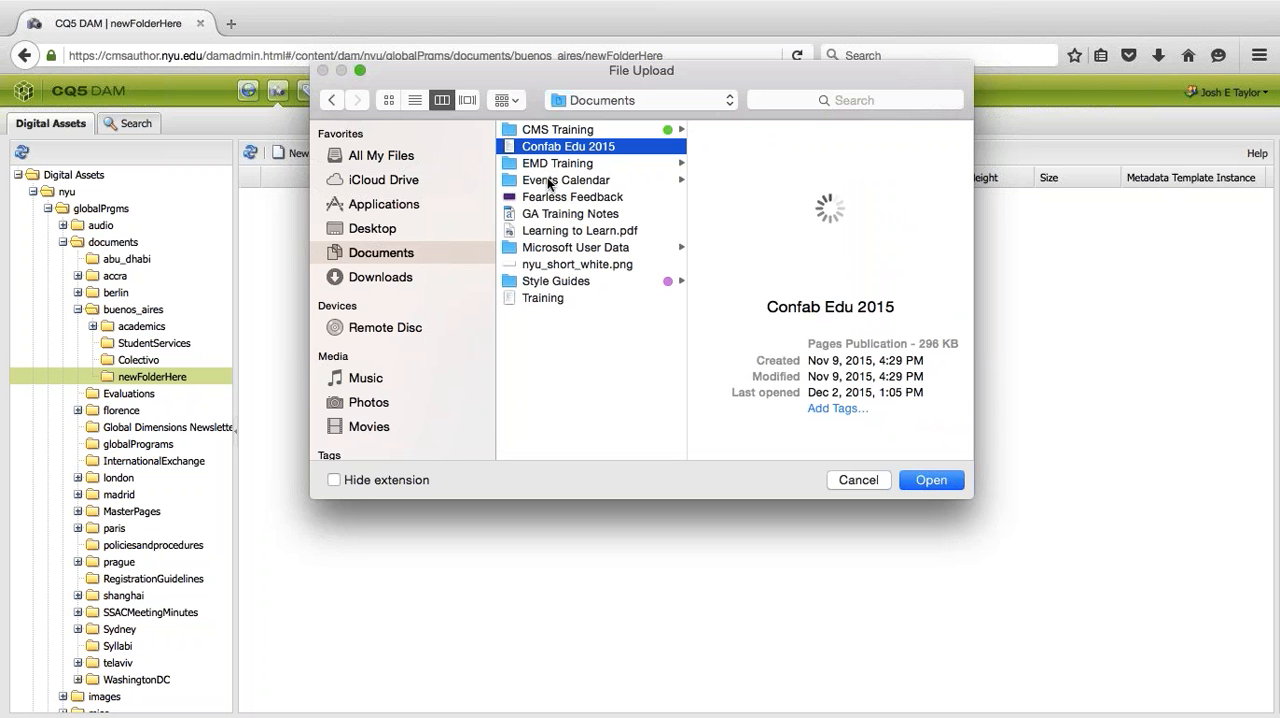
pyautogui.click(544, 297)
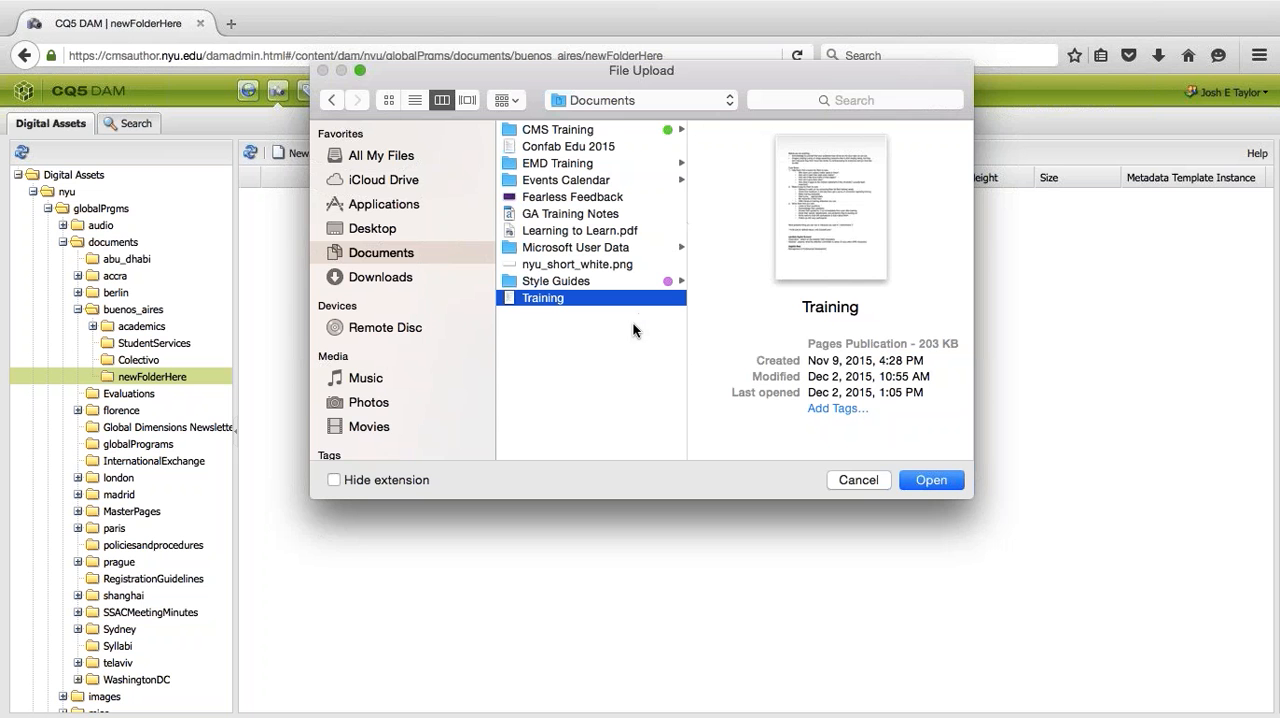
pyautogui.click(858, 480)
pyautogui.click(770, 356)
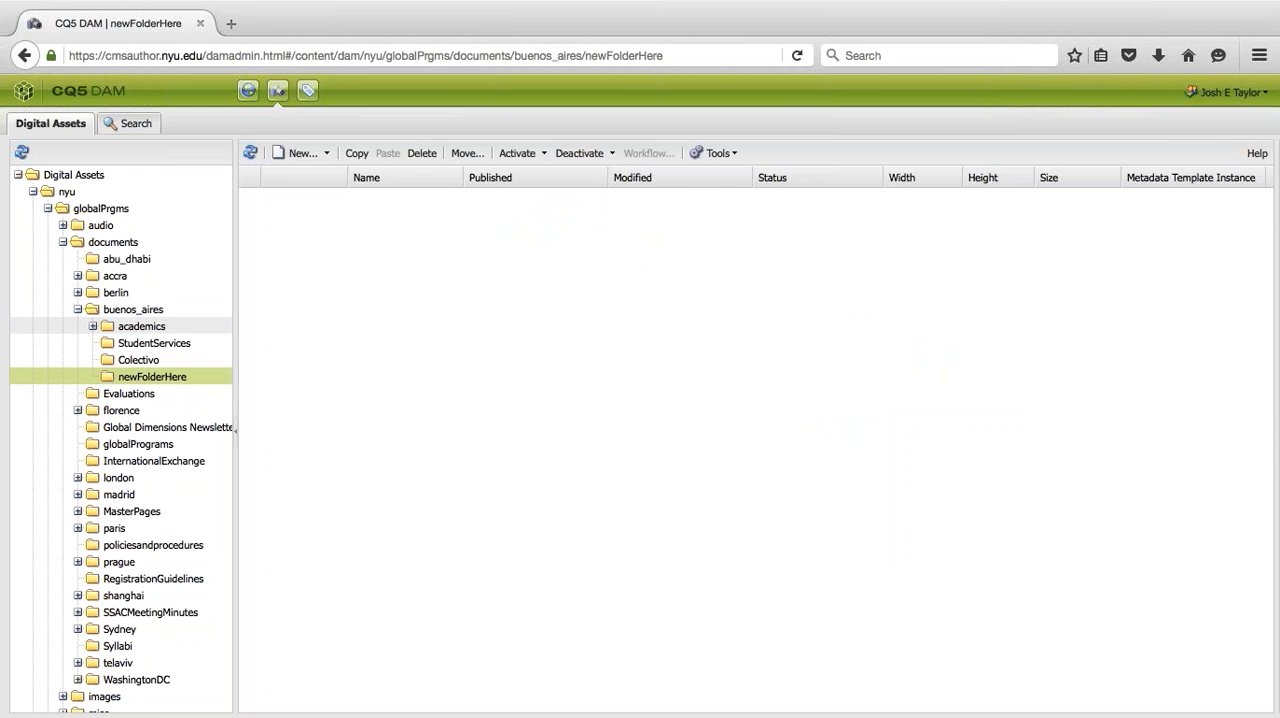
# - Open the NYUBA6.pdf asset from the Colectivo folder and display the PDF itself in a new browser tab
pyautogui.click(130, 360)
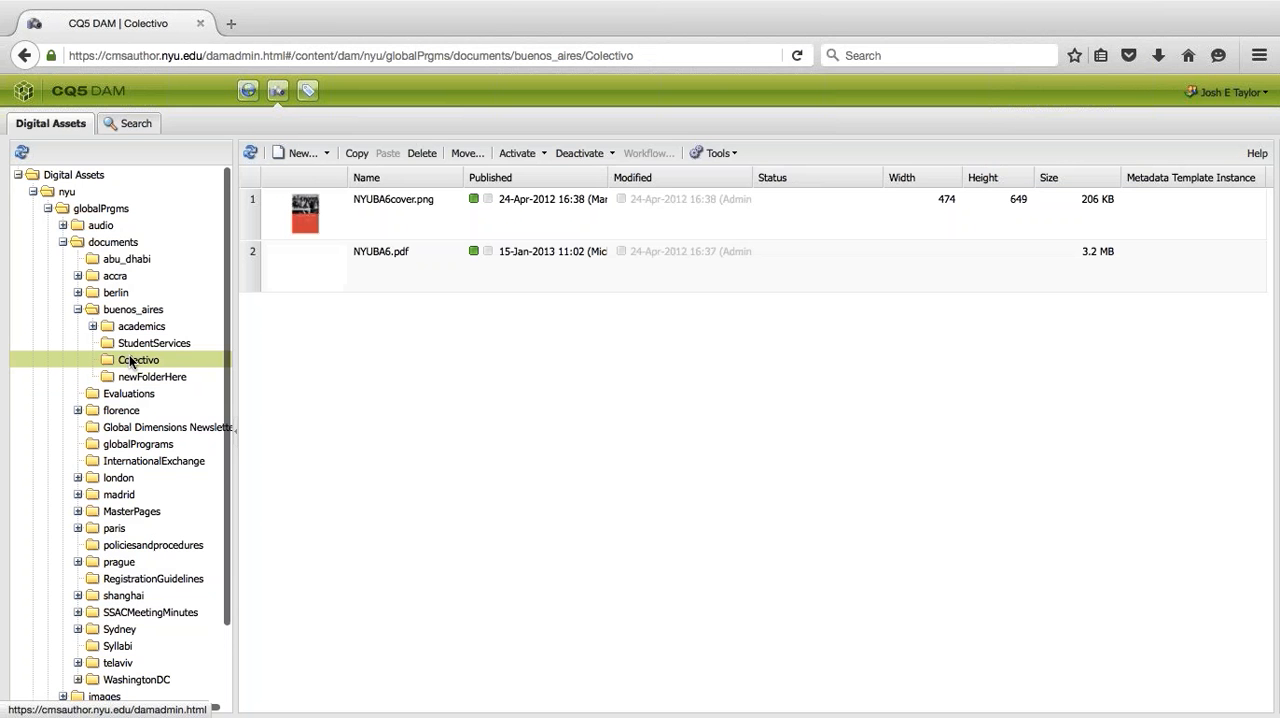
pyautogui.click(310, 218)
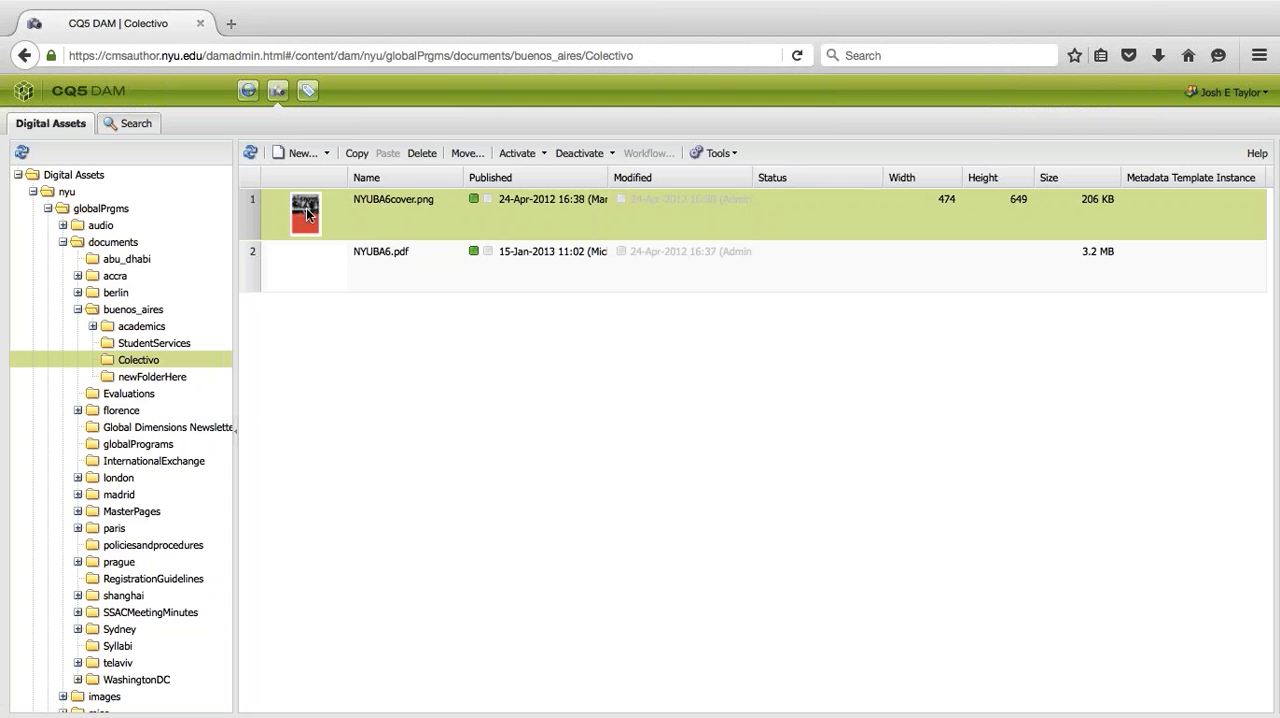
pyautogui.click(314, 278)
pyautogui.doubleClick(314, 278)
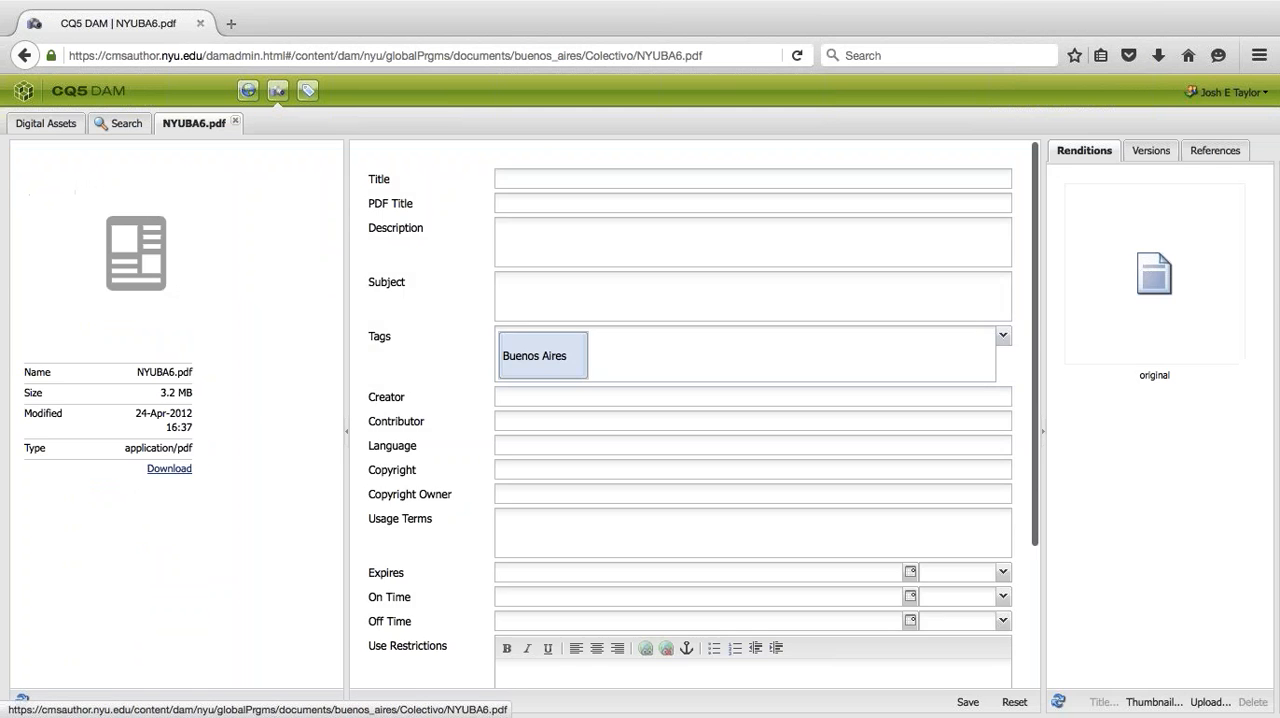
pyautogui.rightClick(128, 262)
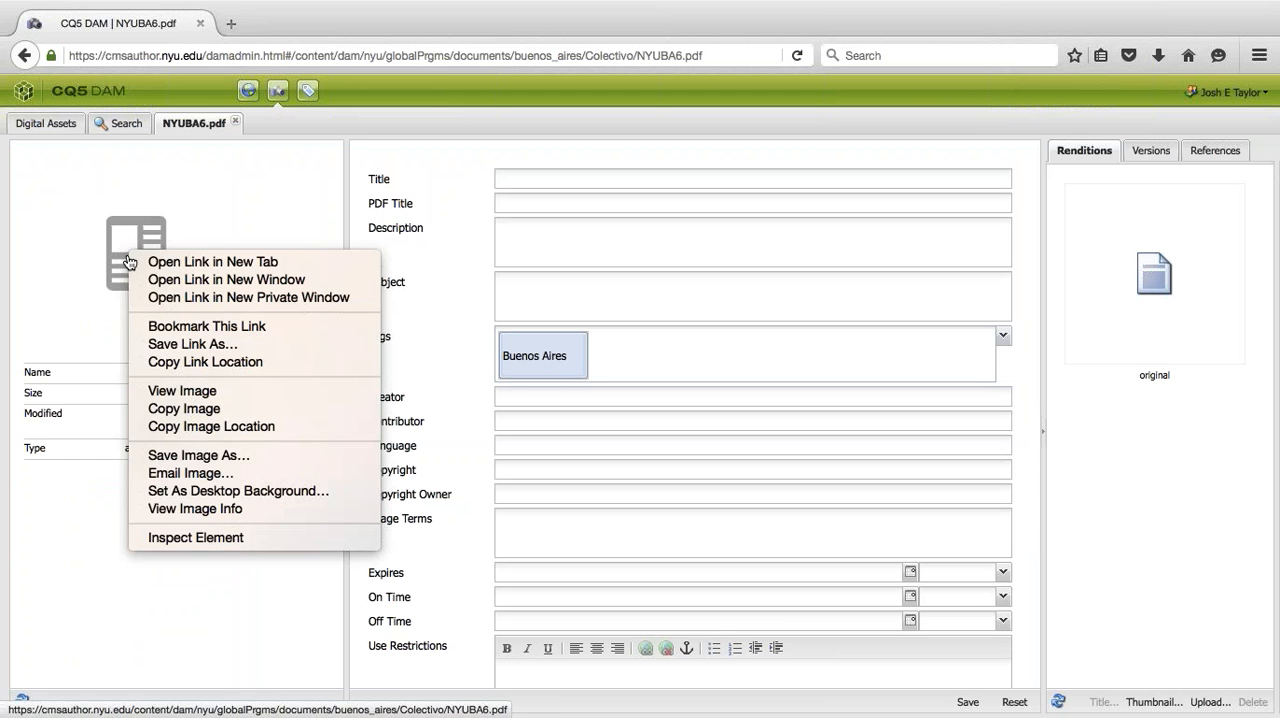
pyautogui.click(145, 261)
pyautogui.click(271, 22)
pyautogui.click(212, 54)
pyautogui.click(199, 55)
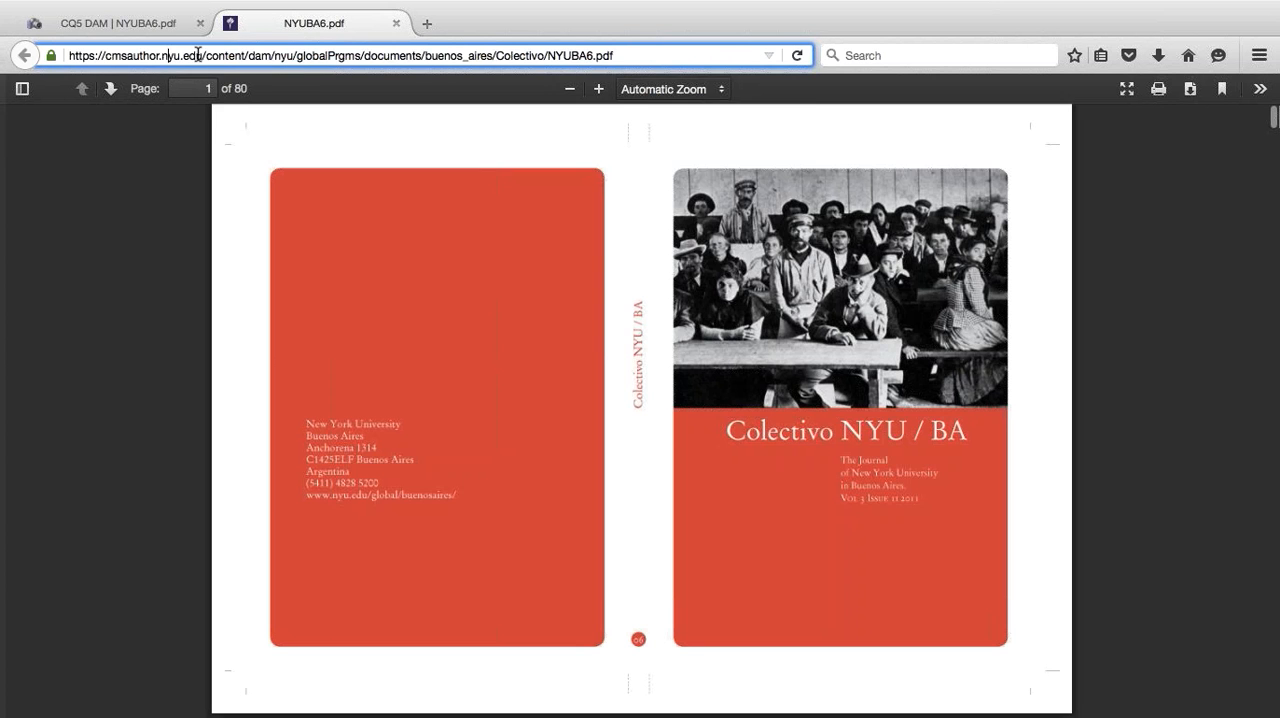
pyautogui.moveTo(162, 55); pyautogui.dragTo(2, 47)
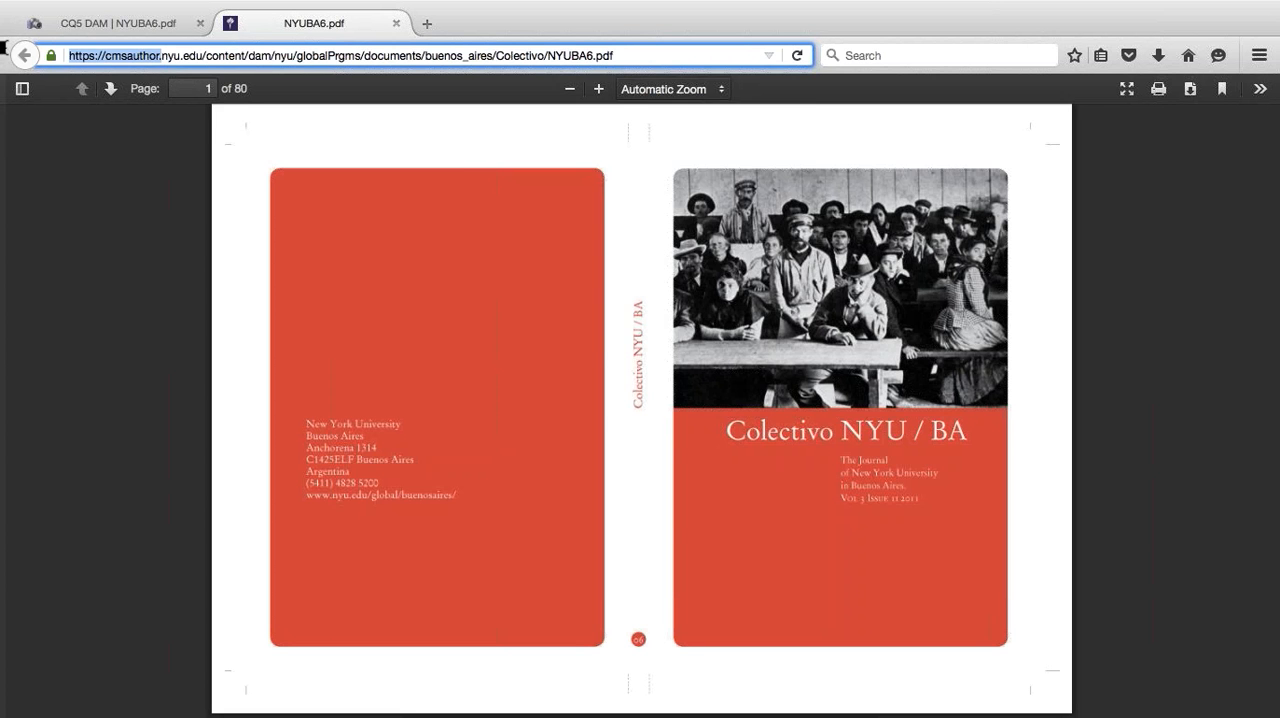
pyautogui.write('httol')
pyautogui.press('BackSpace')
pyautogui.press('BackSpace')
pyautogui.write('p://www.')
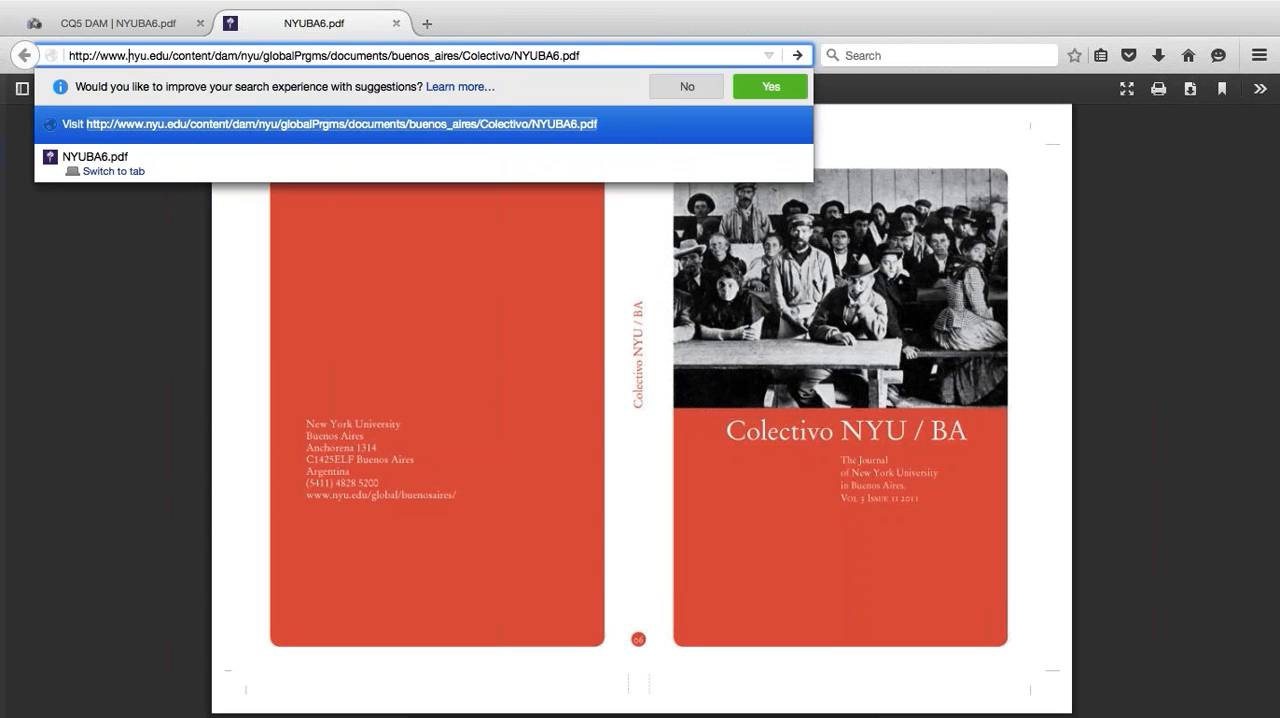
pyautogui.press('Return')
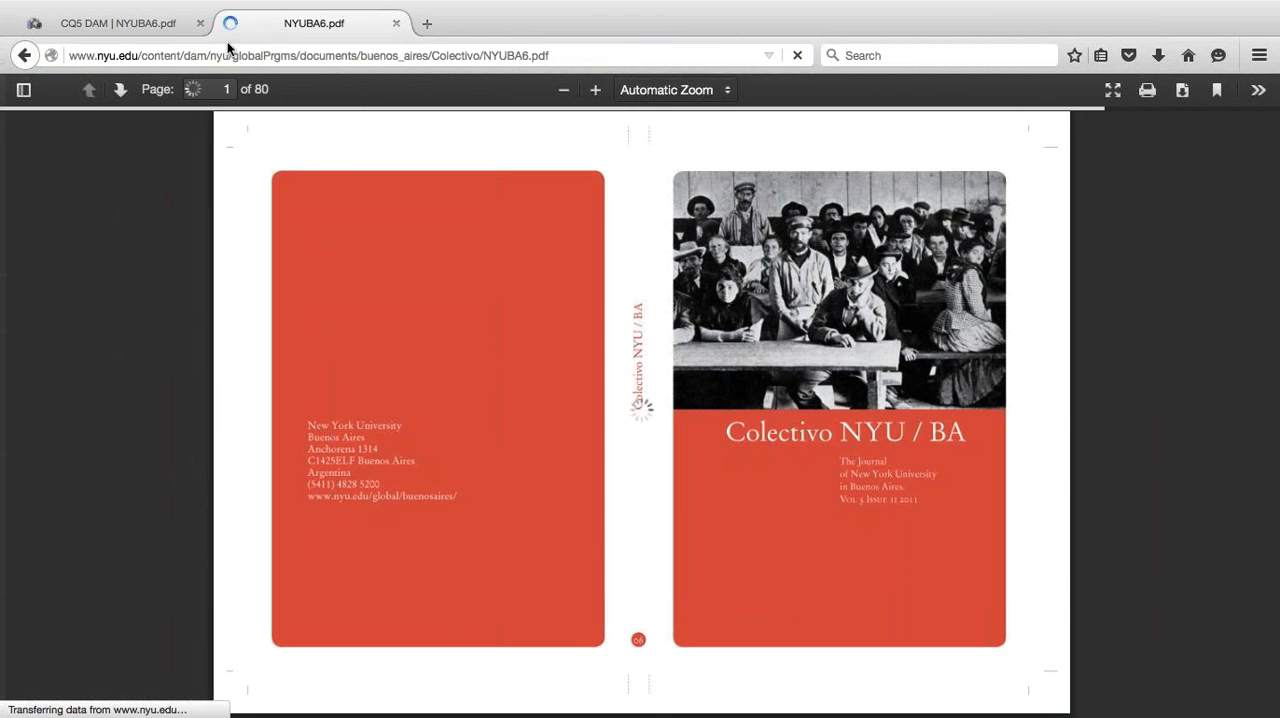
pyautogui.click(263, 55)
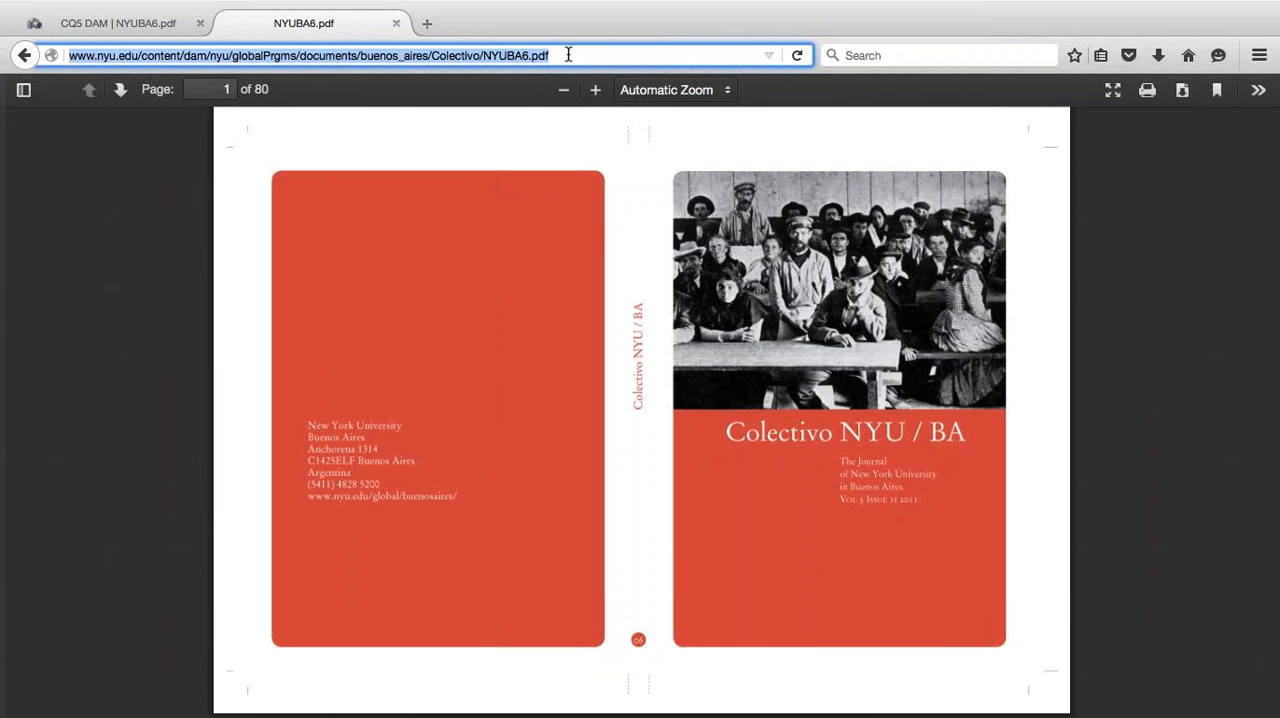
pyautogui.scroll(-6, 691, 348)
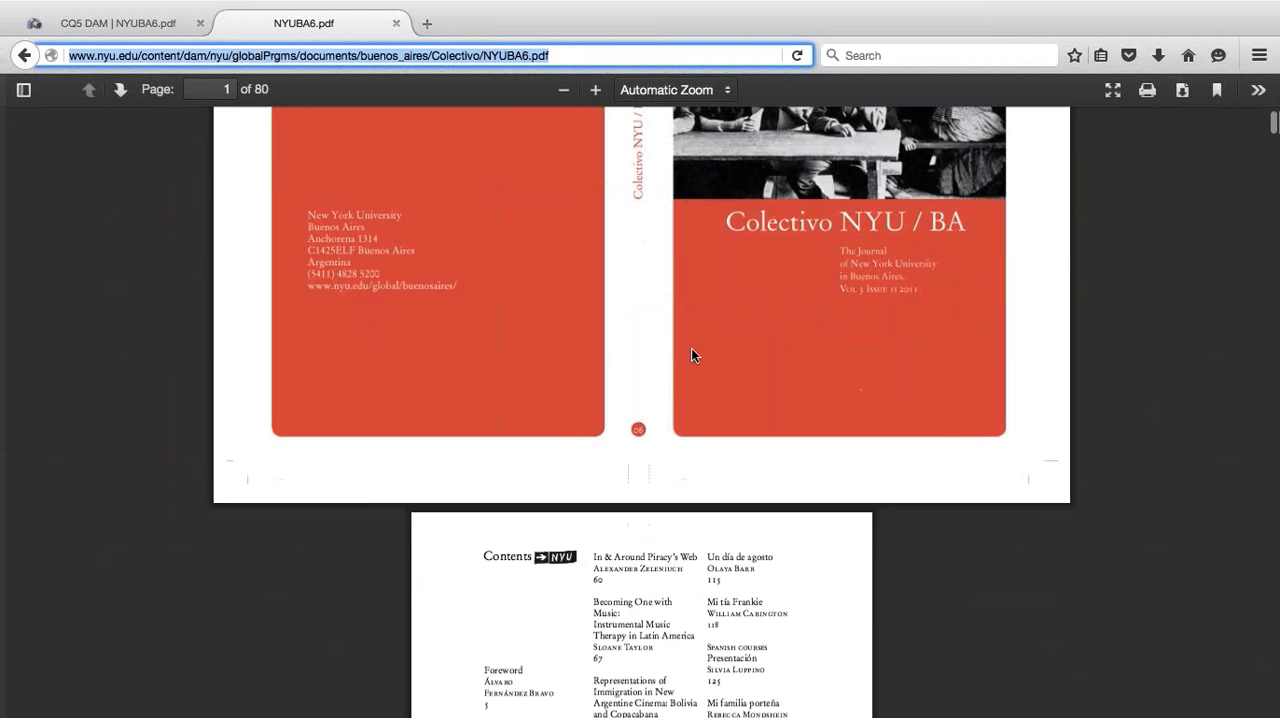
pyautogui.scroll(-20, 691, 346)
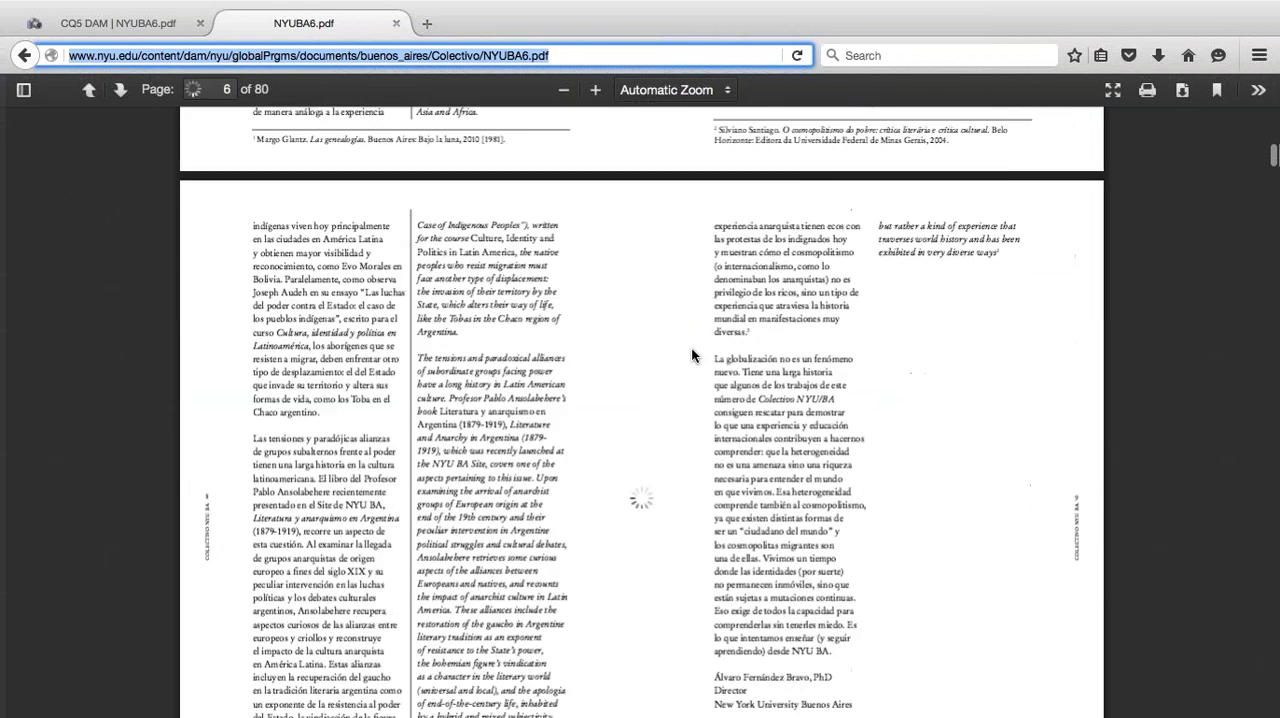
pyautogui.scroll(20, 691, 350)
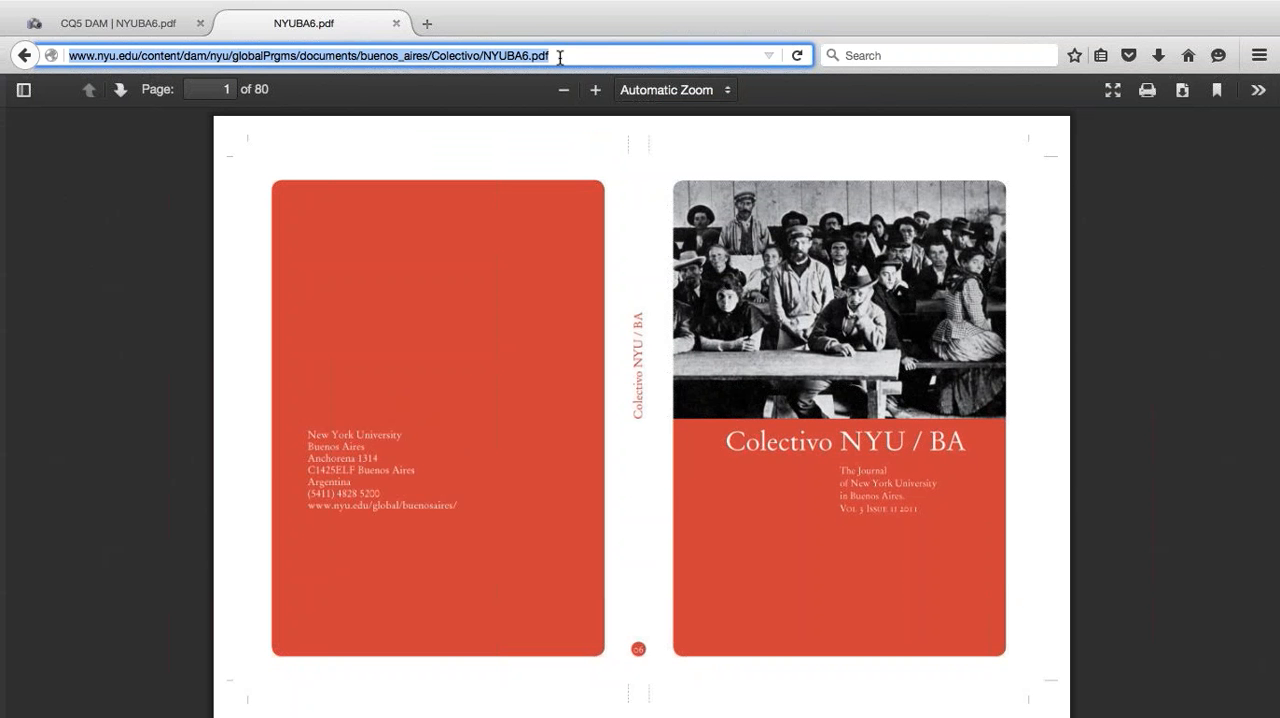
pyautogui.hotkey('ctrl', 'Left')
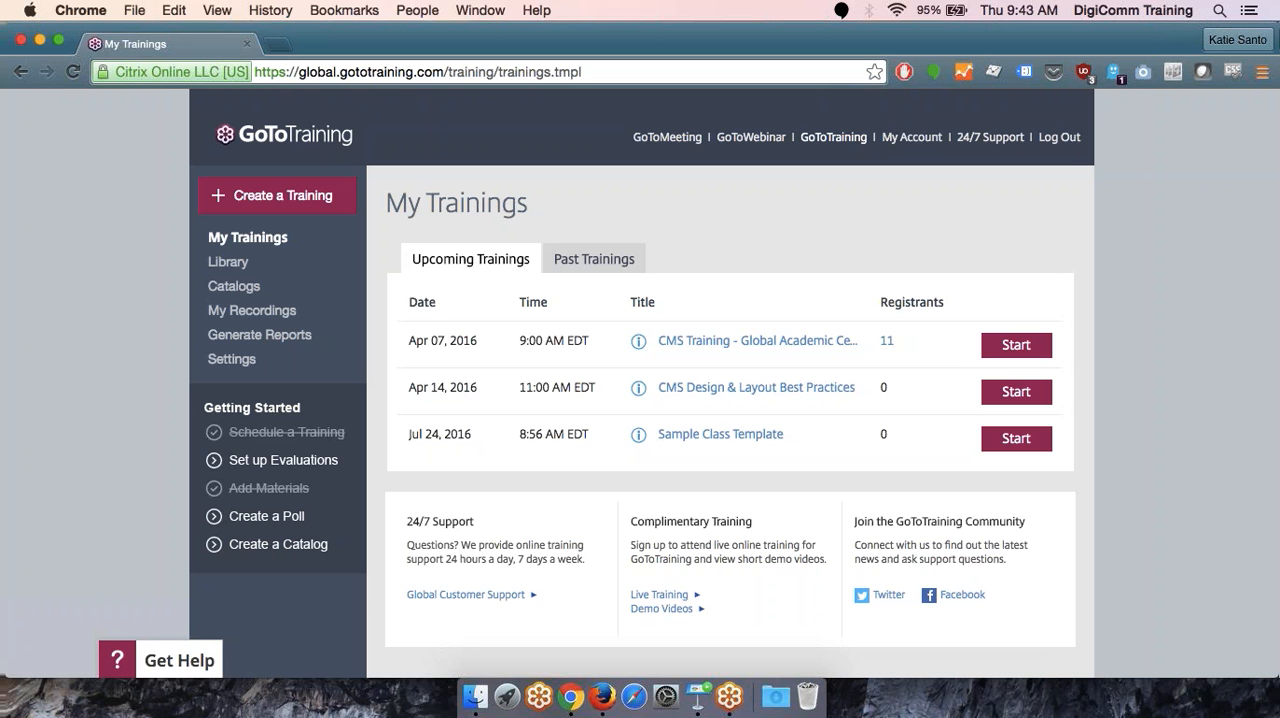
pyautogui.hotkey('ctrl', 'Right')
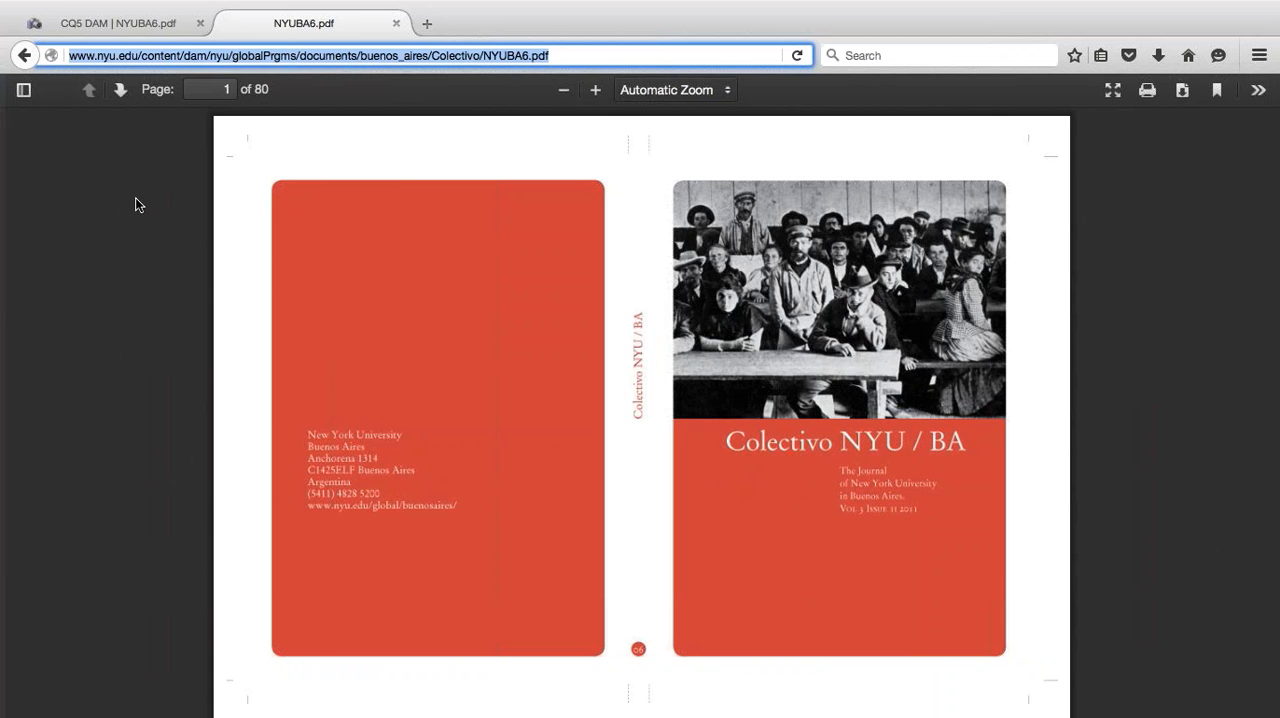
pyautogui.scroll(-10, 500, 147)
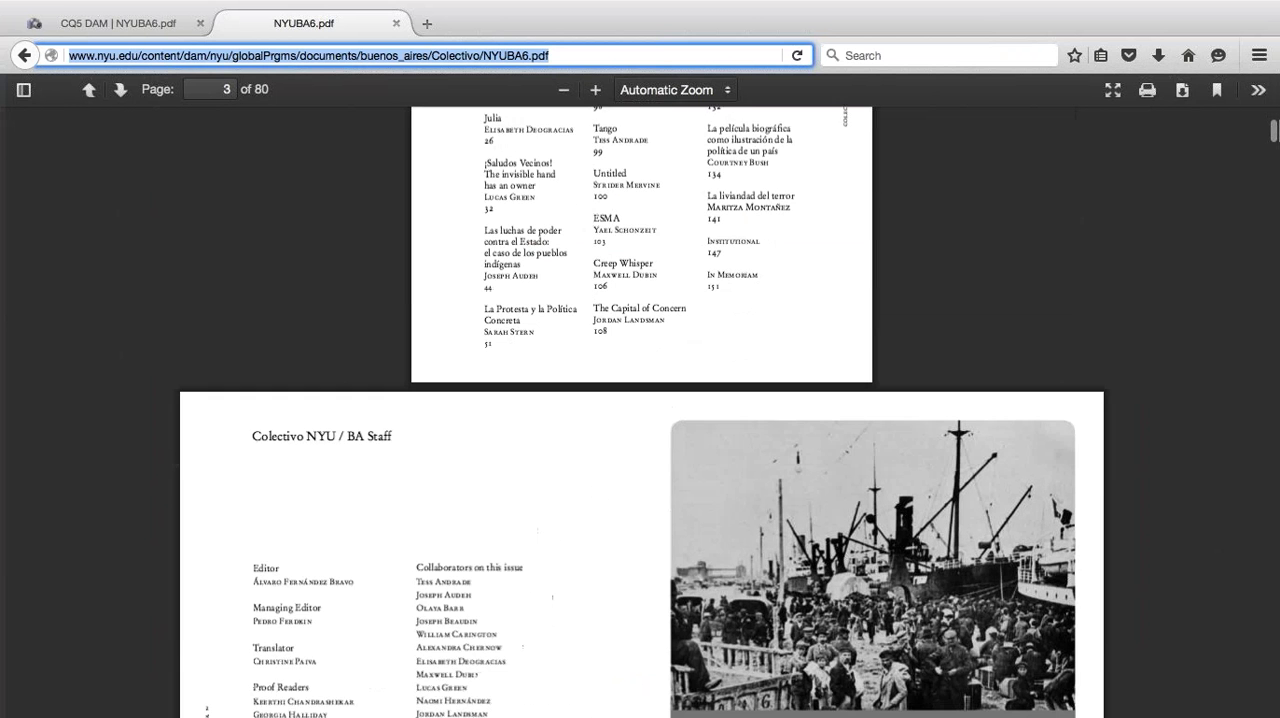
pyautogui.scroll(-1, 640, 412)
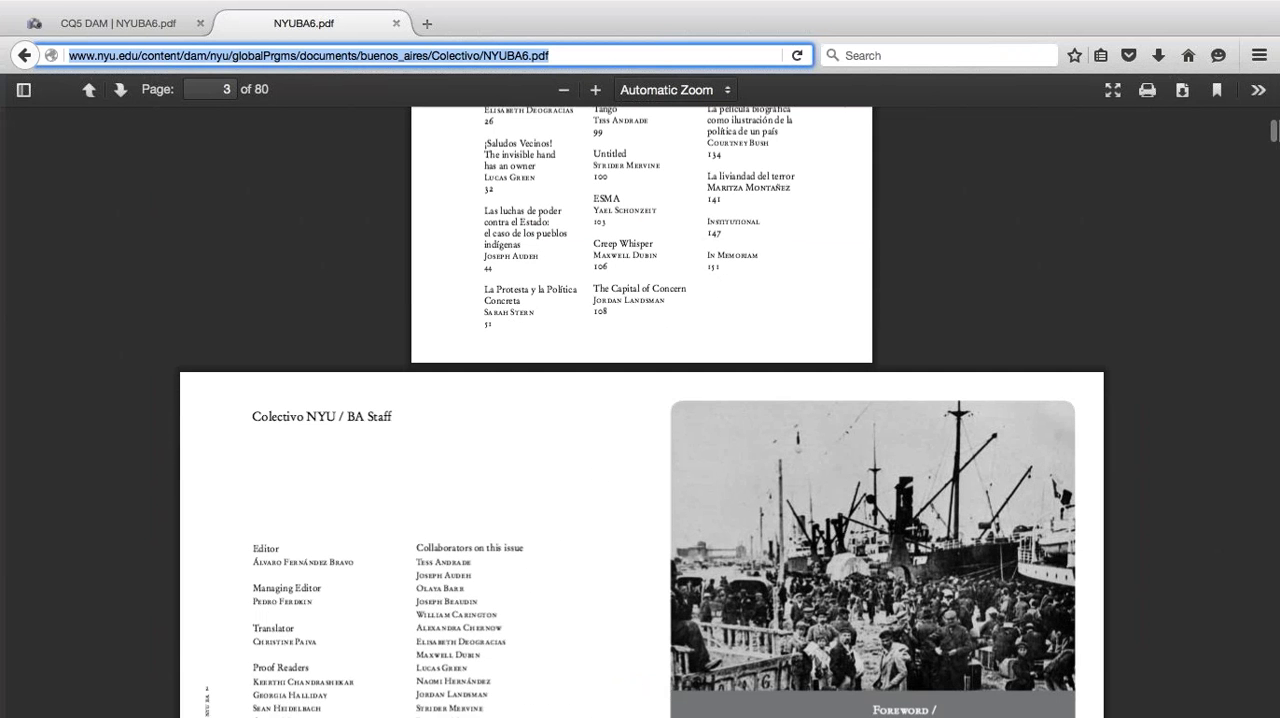
pyautogui.scroll(-15, 518, 261)
pyautogui.scroll(-20, 643, 411)
pyautogui.scroll(-10, 643, 411)
pyautogui.click(538, 52)
pyautogui.tripleClick(538, 52)
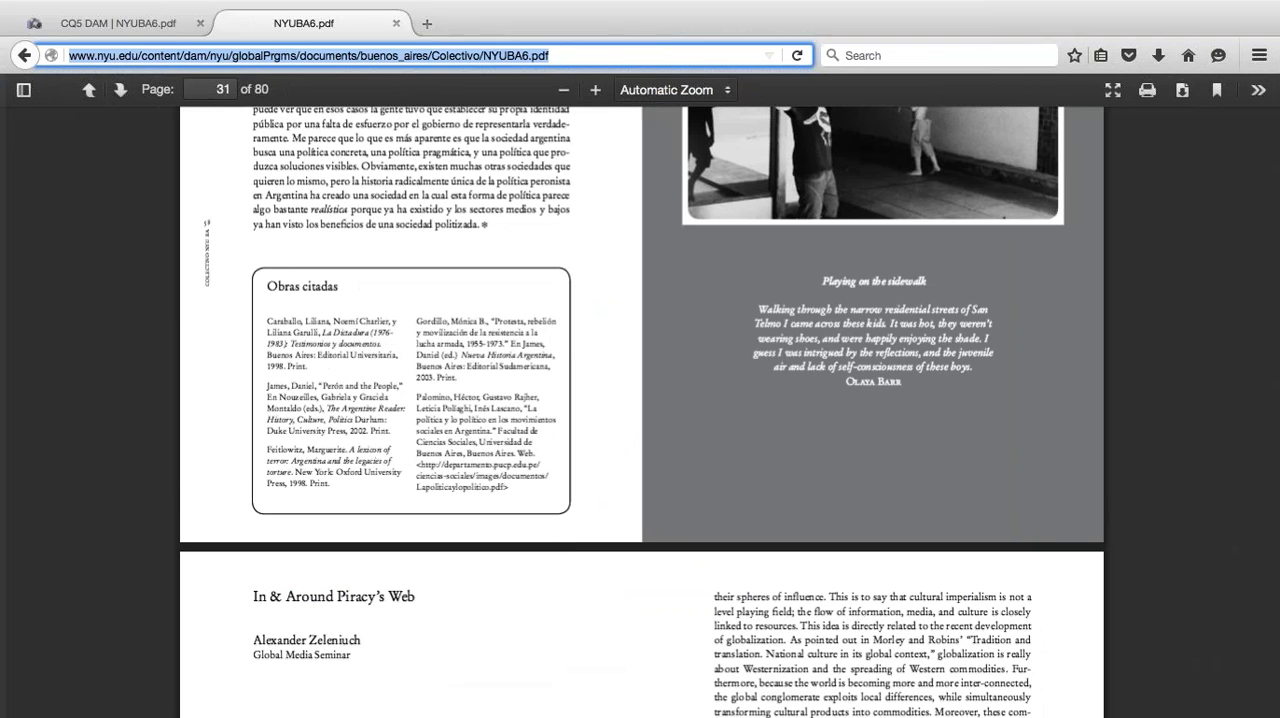
pyautogui.click(421, 55)
pyautogui.click(421, 55)
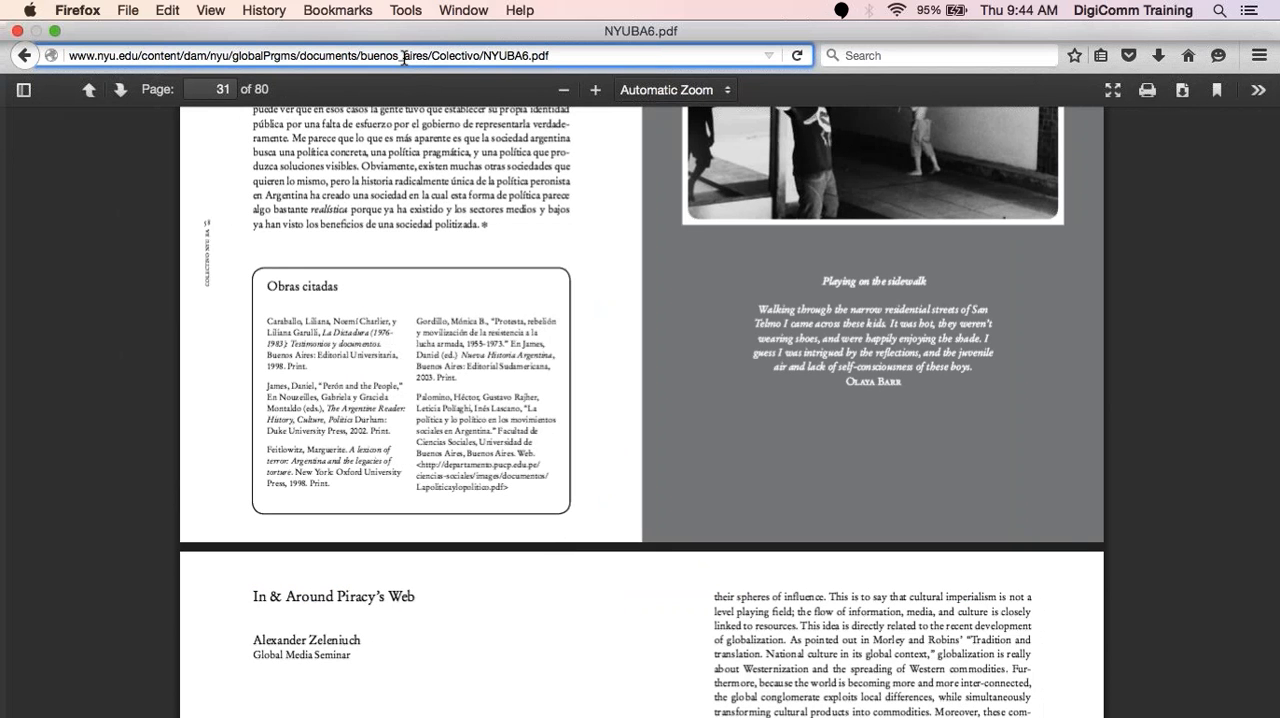
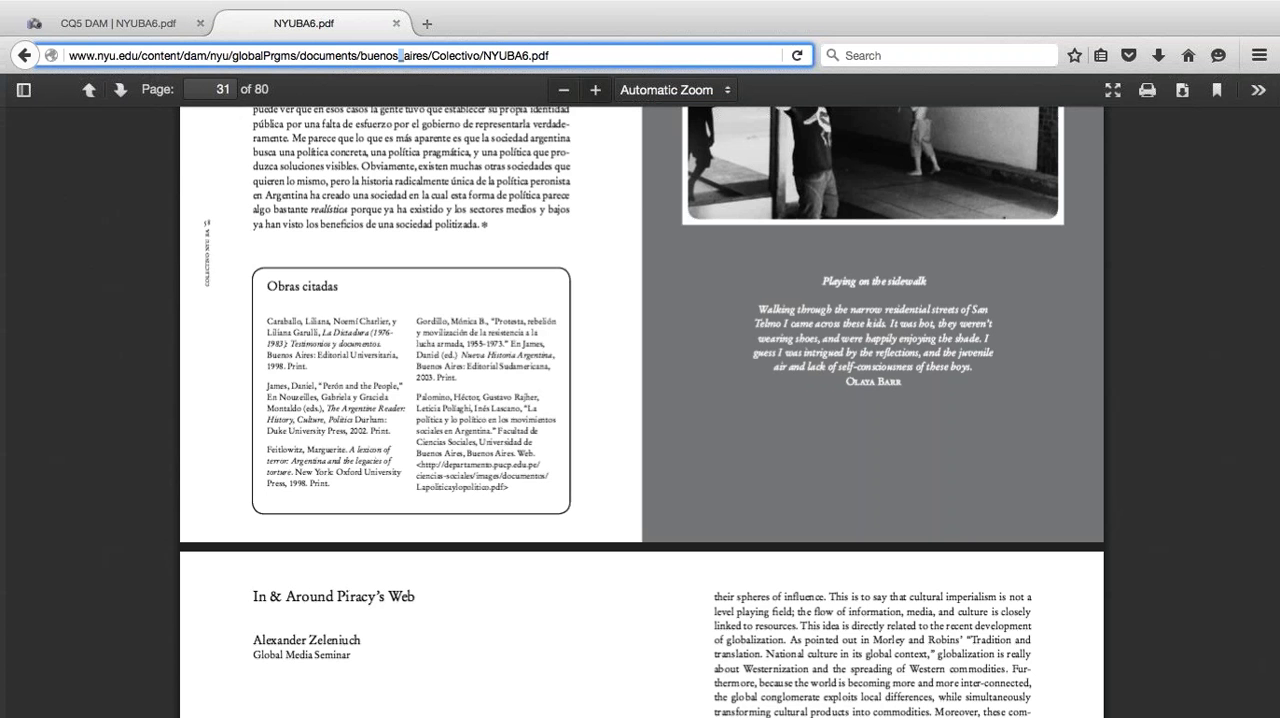
# - Highlight the NYUBA6 file name in the PDF's public address to examine that part of the URL
pyautogui.click(558, 53)
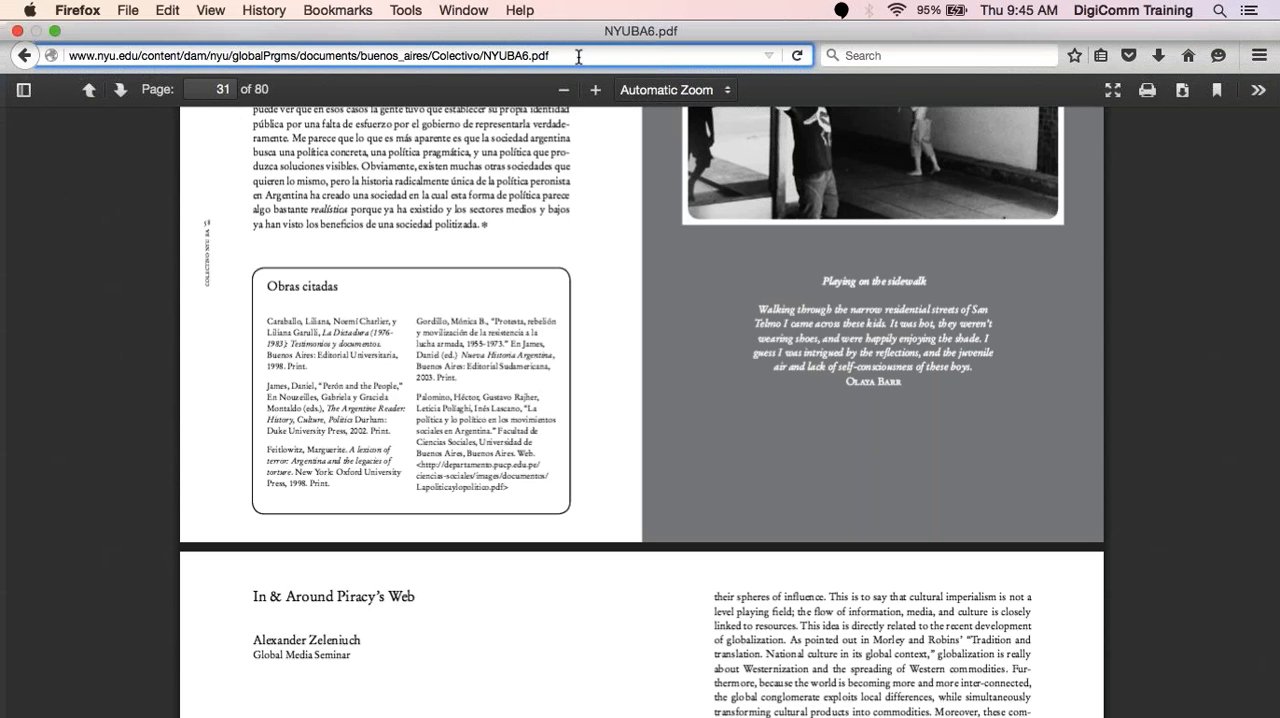
pyautogui.moveTo(484, 57); pyautogui.dragTo(530, 57)
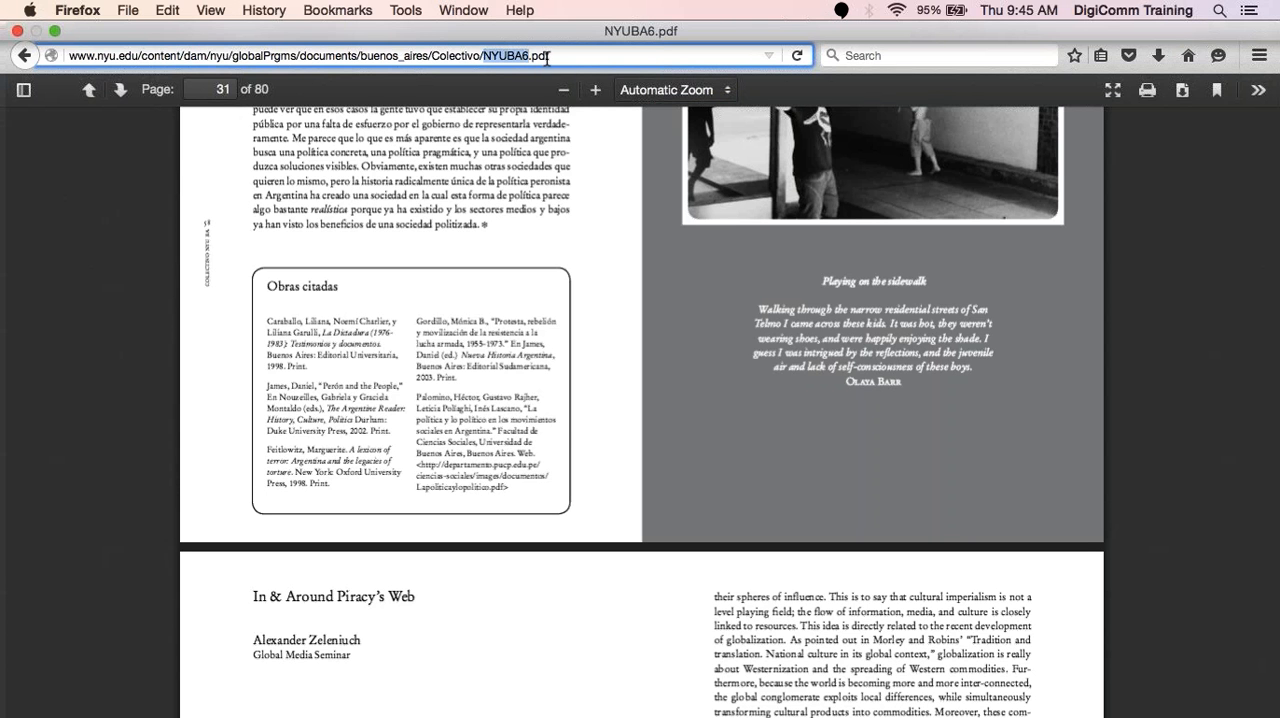
pyautogui.click(547, 57)
pyautogui.press('ctrl+super+f')
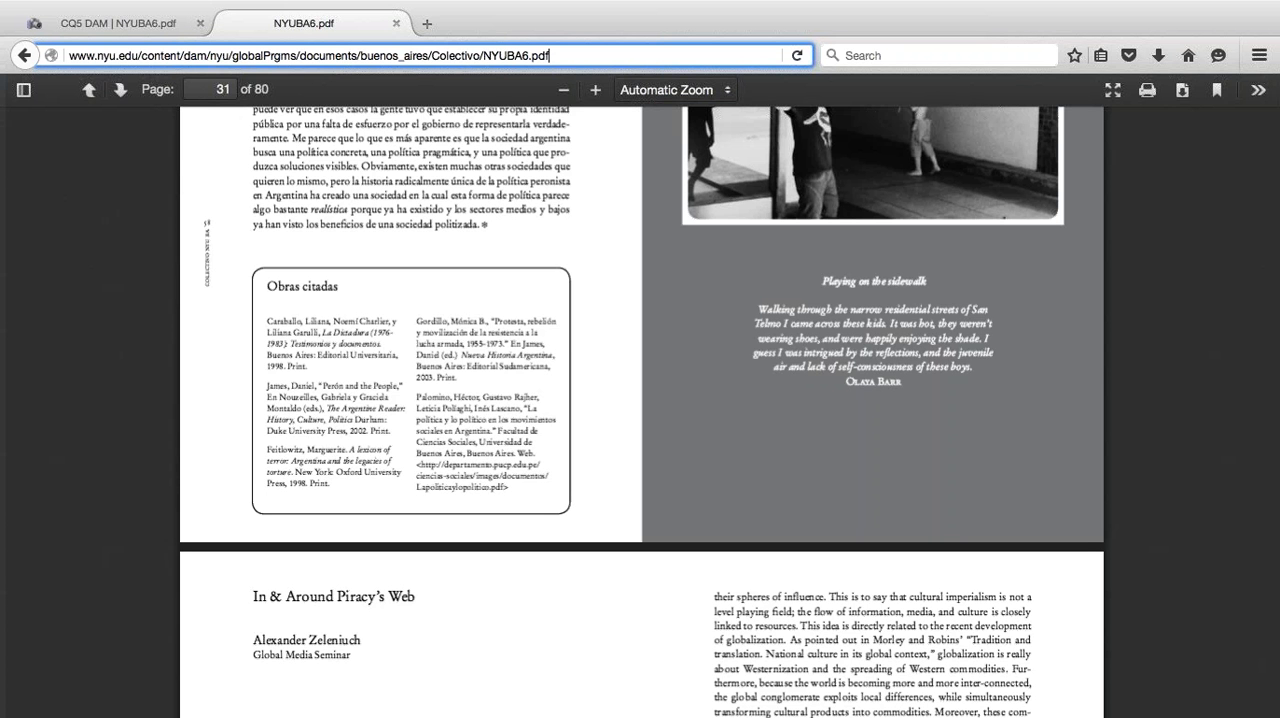
# - Return to the Digital Assets console, close the NYUBA6.pdf asset and open the newFolderHere folder
pyautogui.click(140, 26)
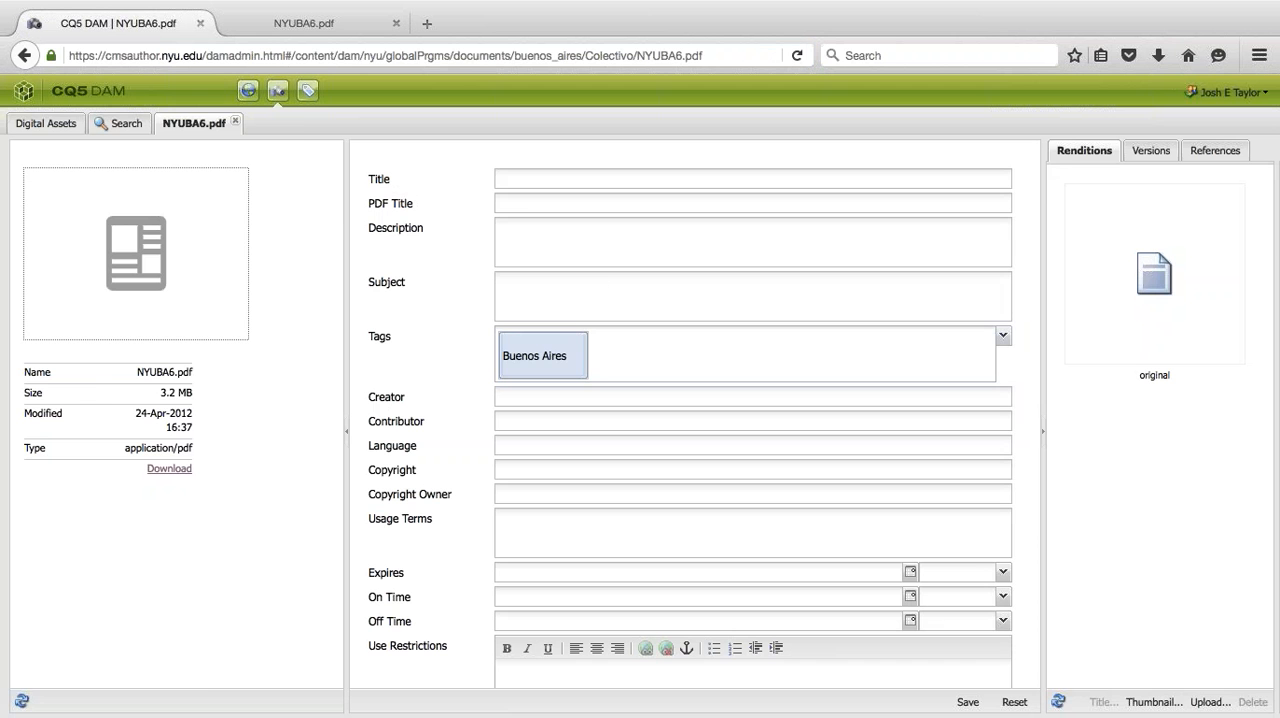
pyautogui.click(235, 122)
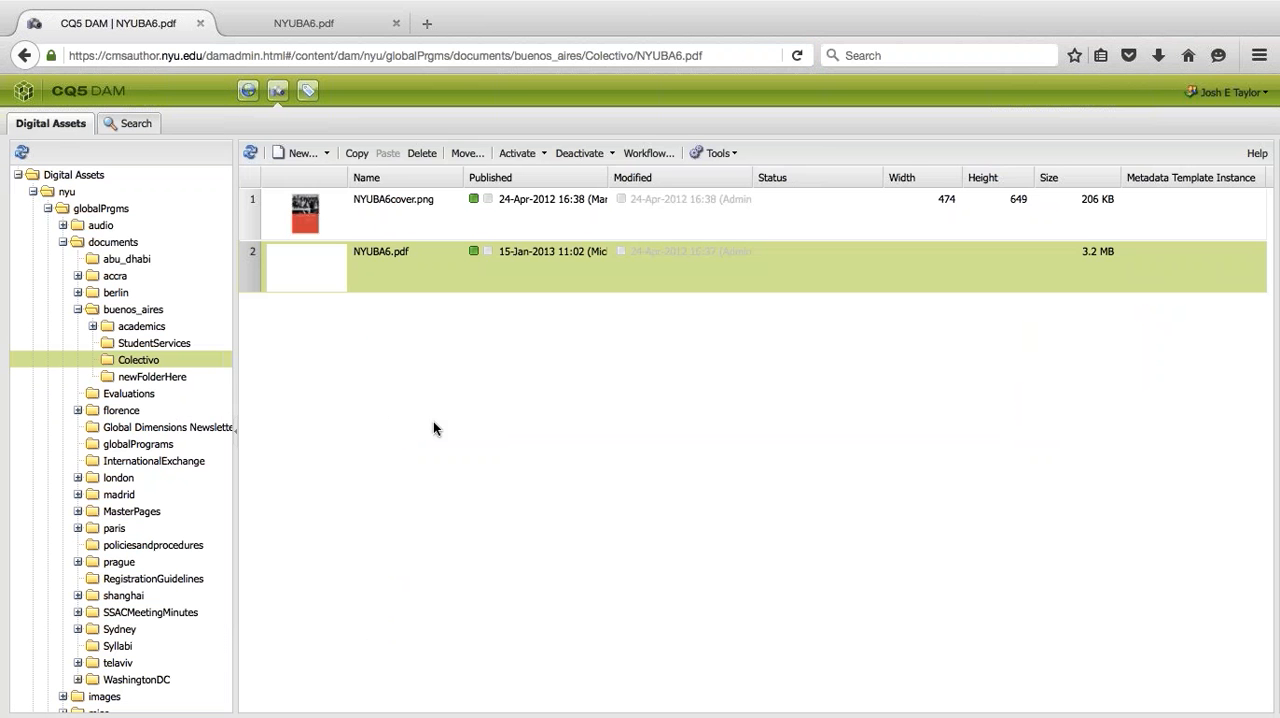
pyautogui.click(185, 378)
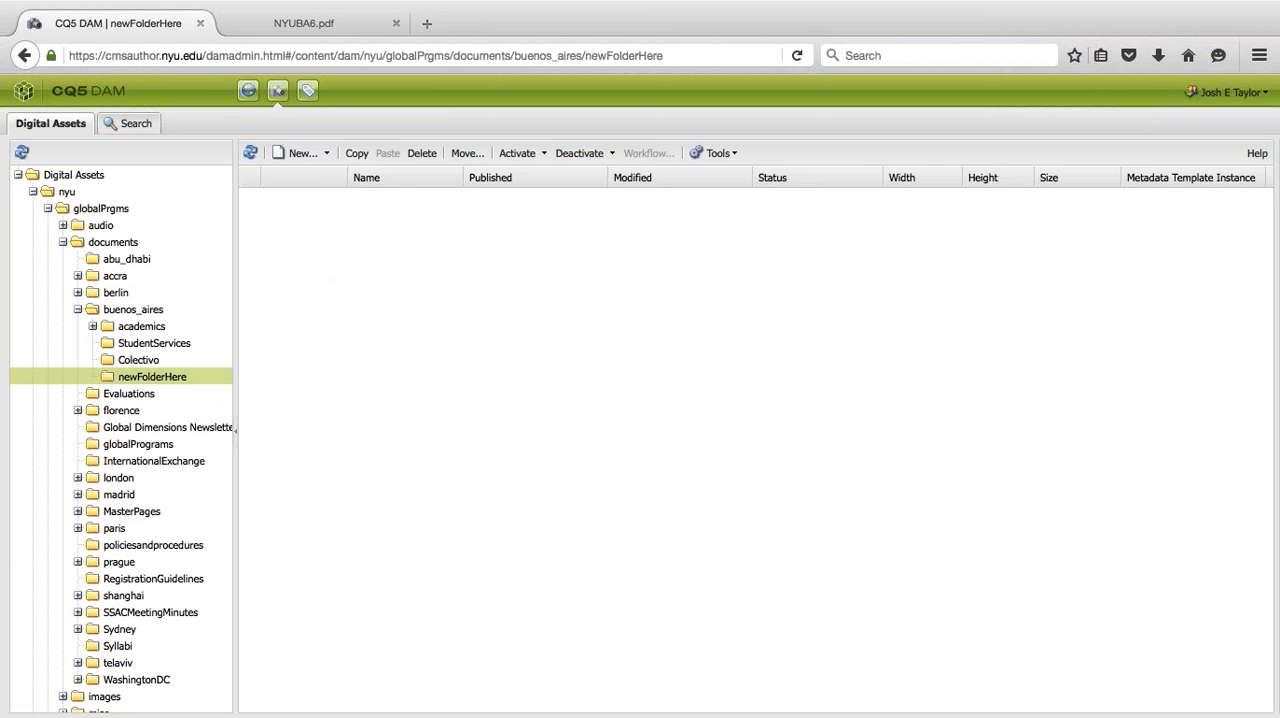
pyautogui.hotkey('ctrl', 'Left')
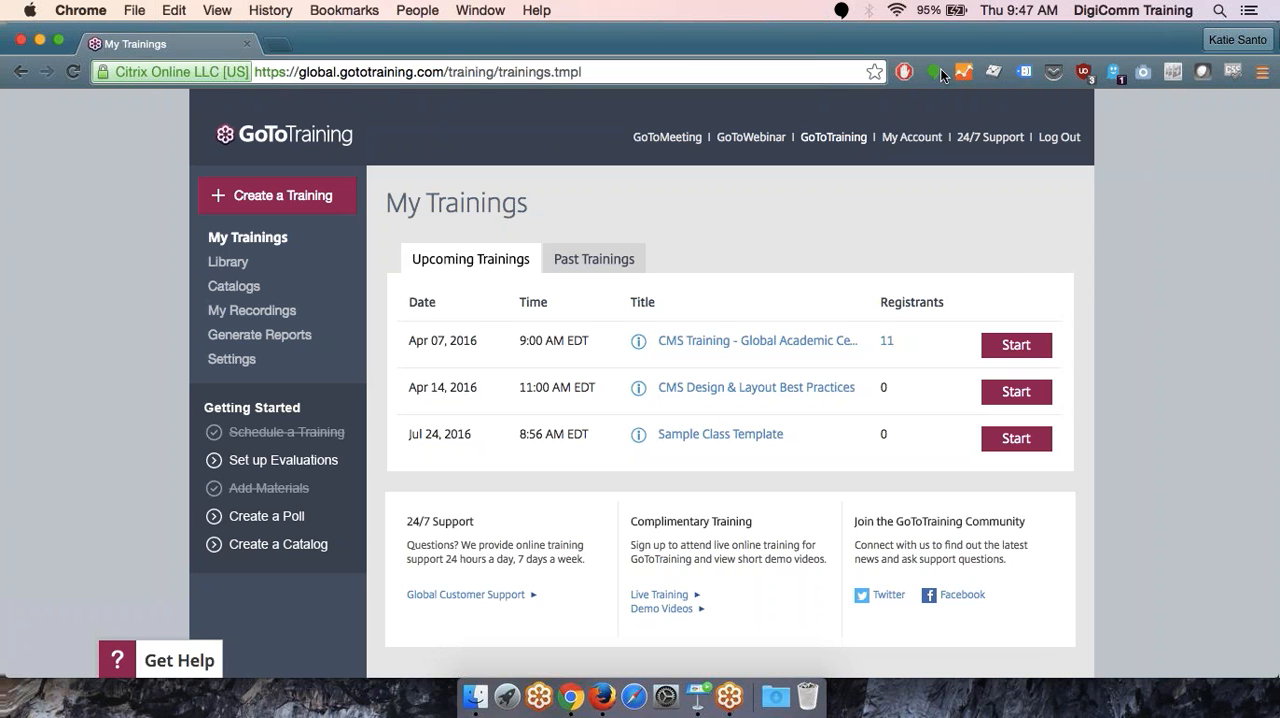
pyautogui.hotkey('ctrl', 'Right')
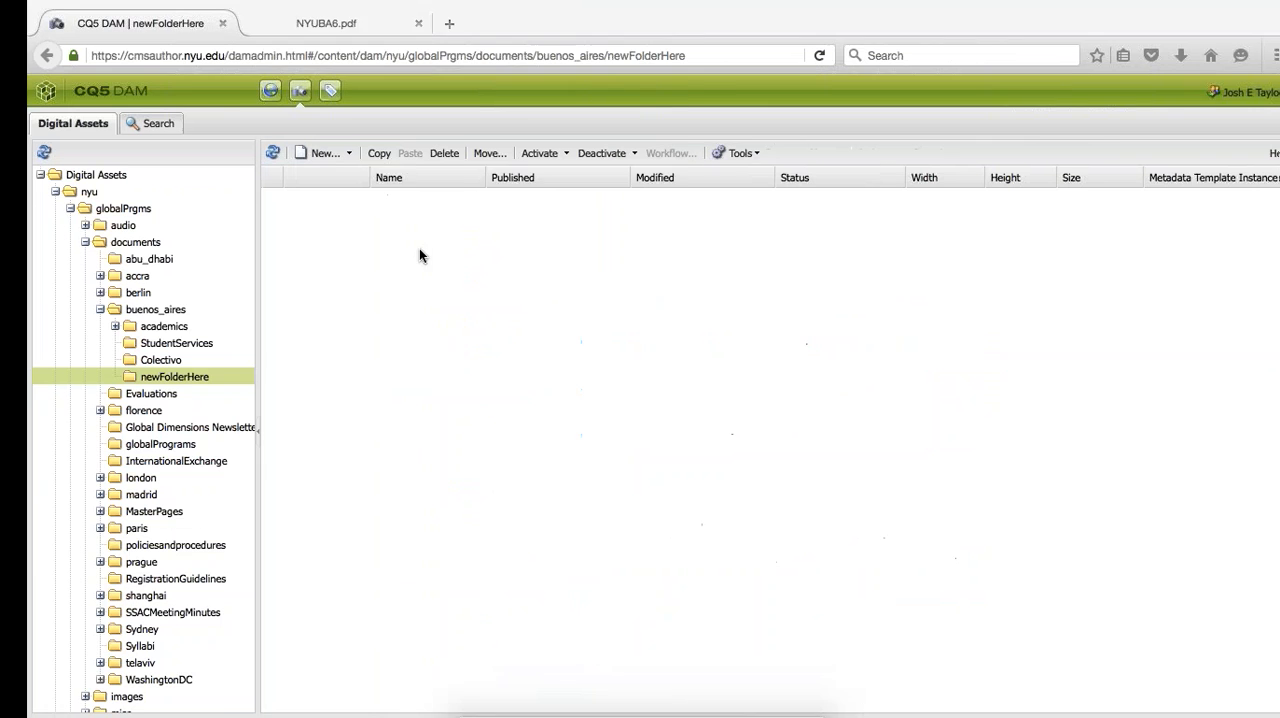
# - Go to the buenos_aires folder and look through the documents in its academics and syllabi subfolders
pyautogui.click(133, 311)
pyautogui.click(377, 378)
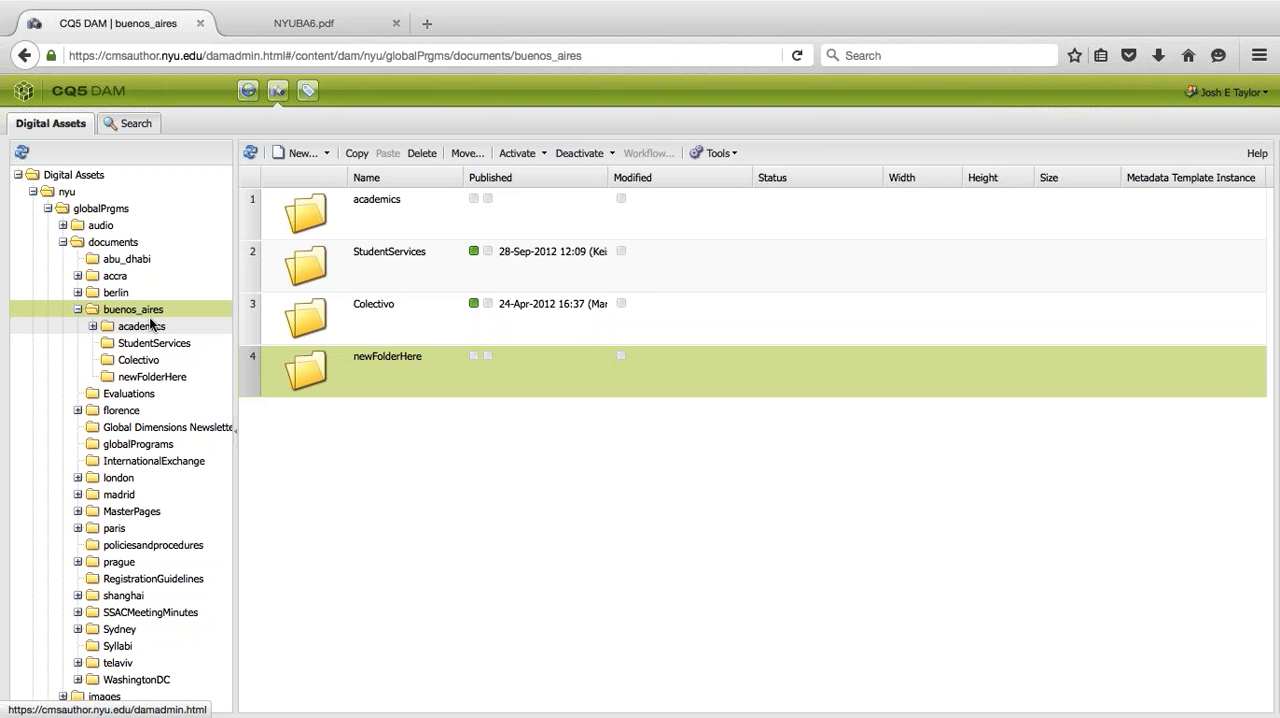
pyautogui.click(127, 324)
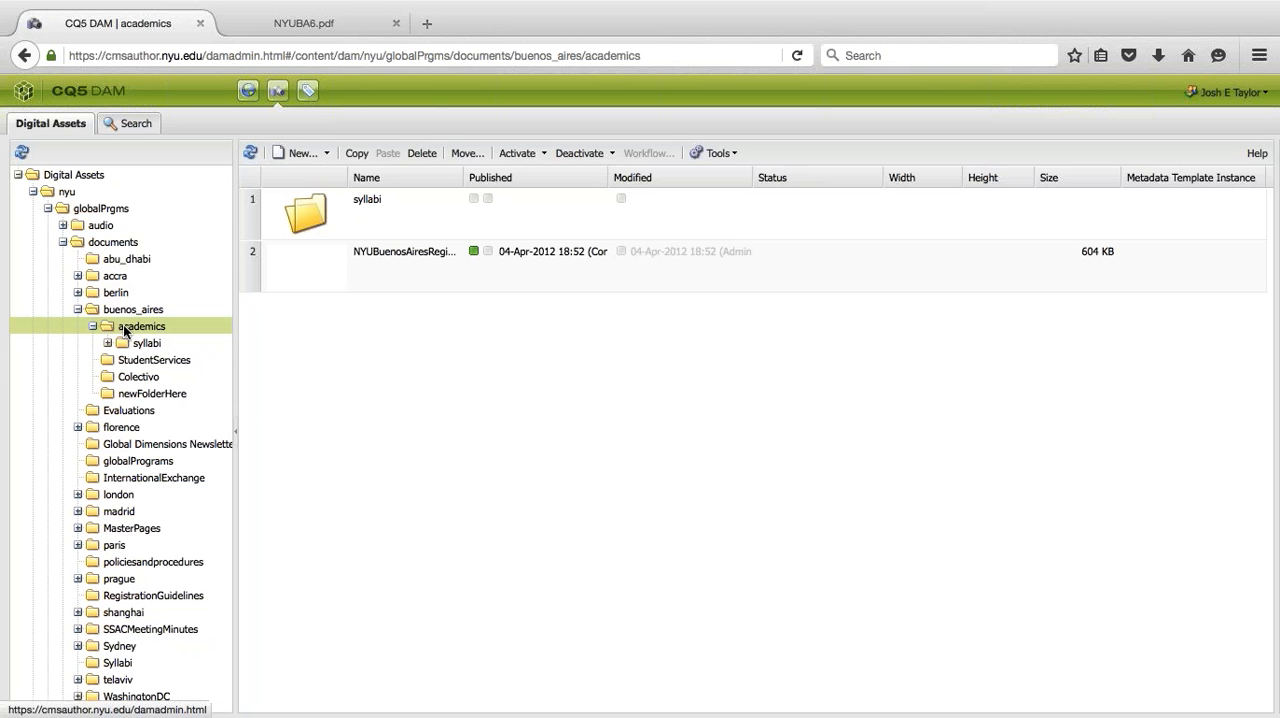
pyautogui.click(108, 343)
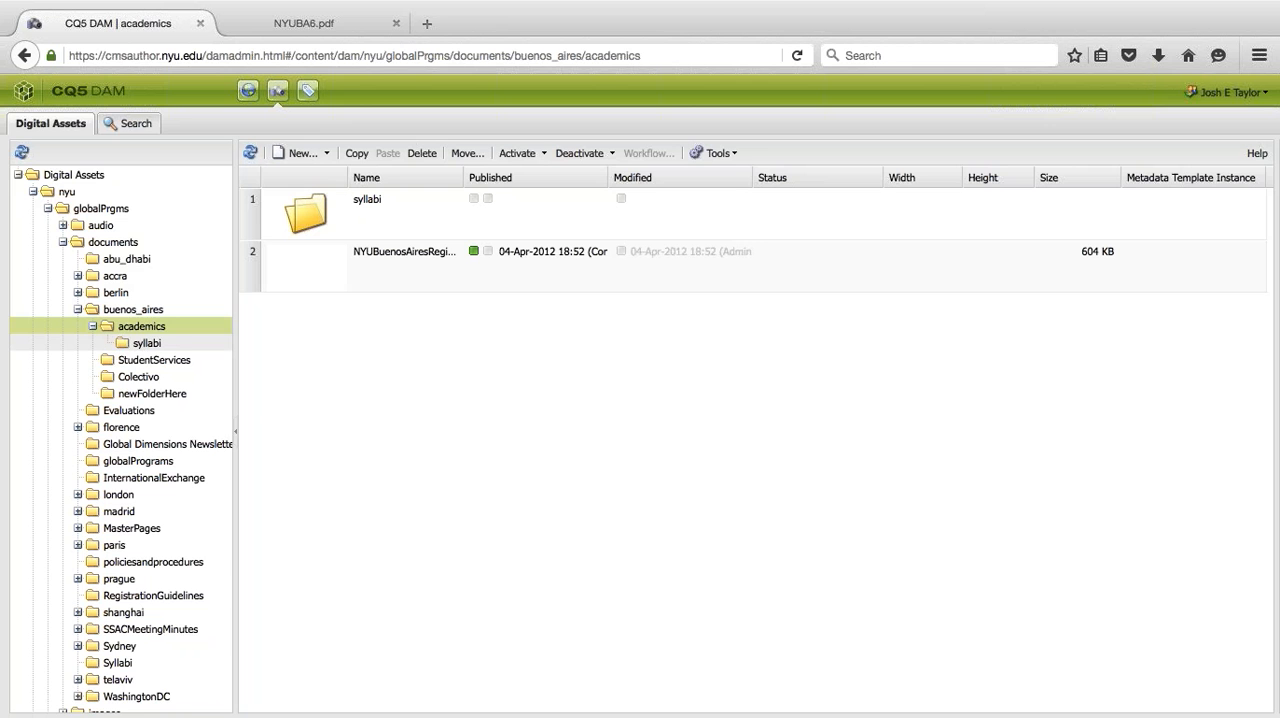
pyautogui.click(137, 344)
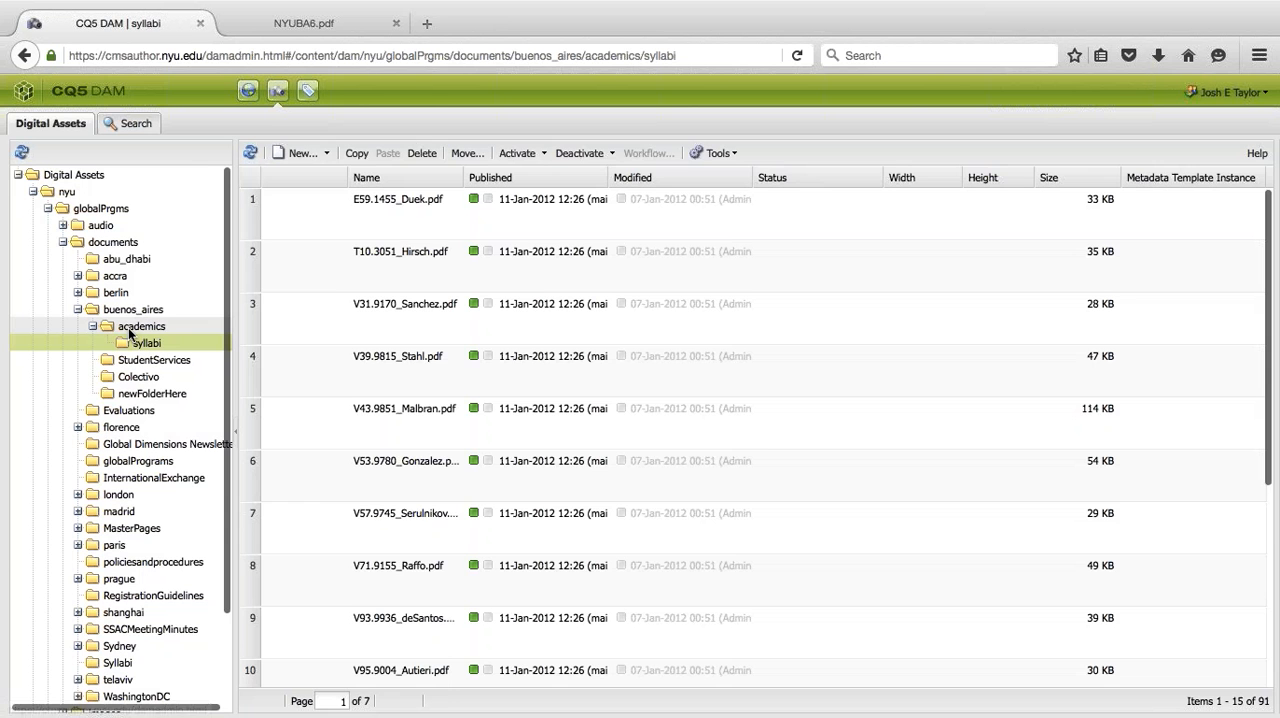
pyautogui.scroll(-4, 306, 350)
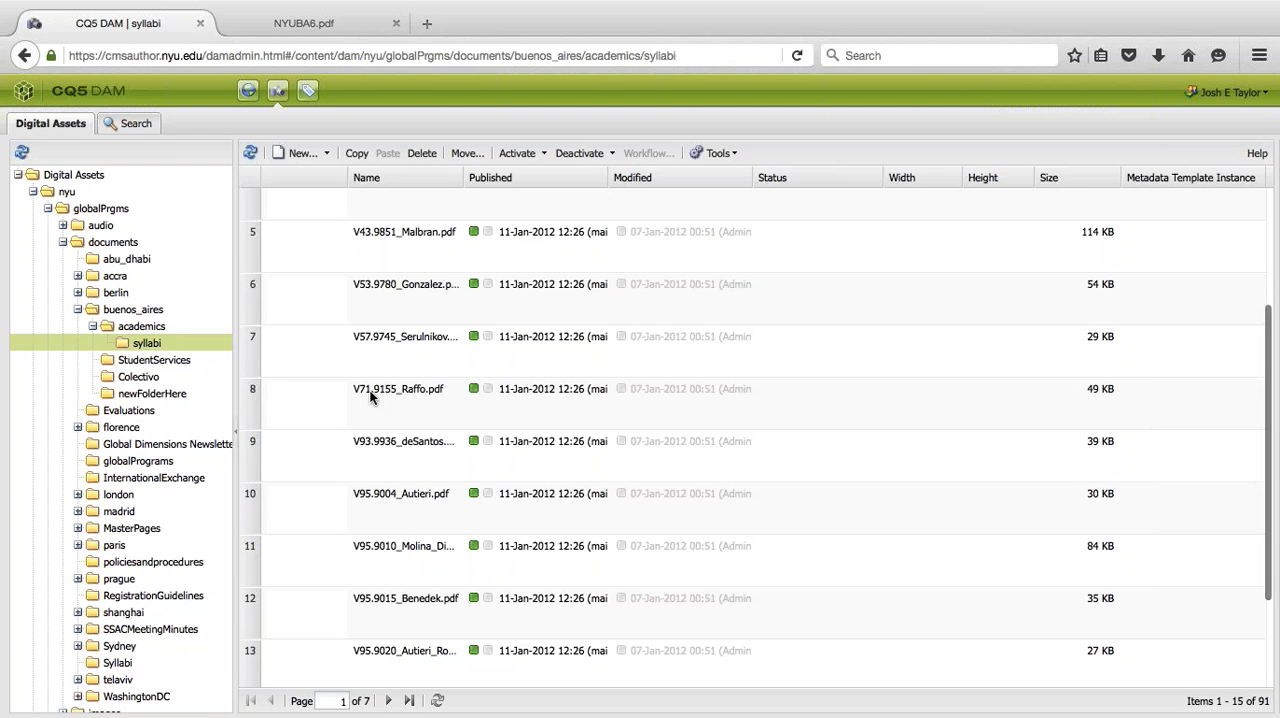
# - Reopen the syllabi folder from academics and go through its file list up to page 3
pyautogui.click(127, 322)
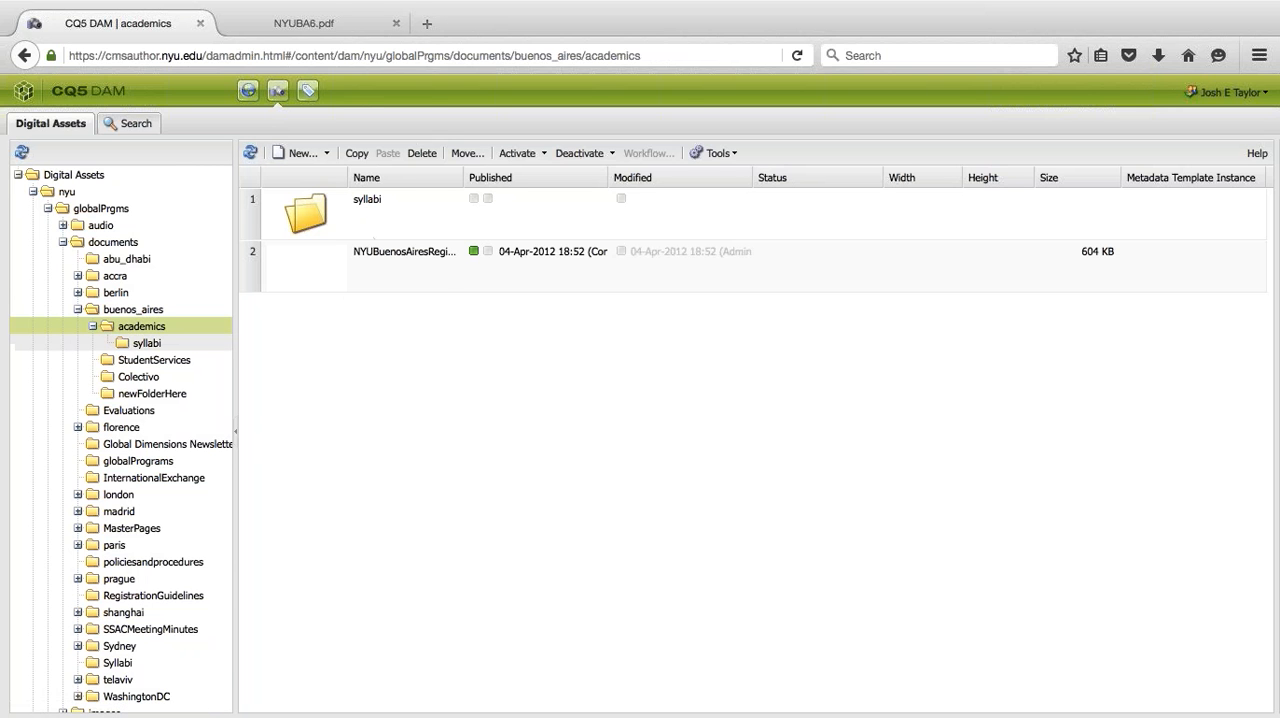
pyautogui.click(146, 343)
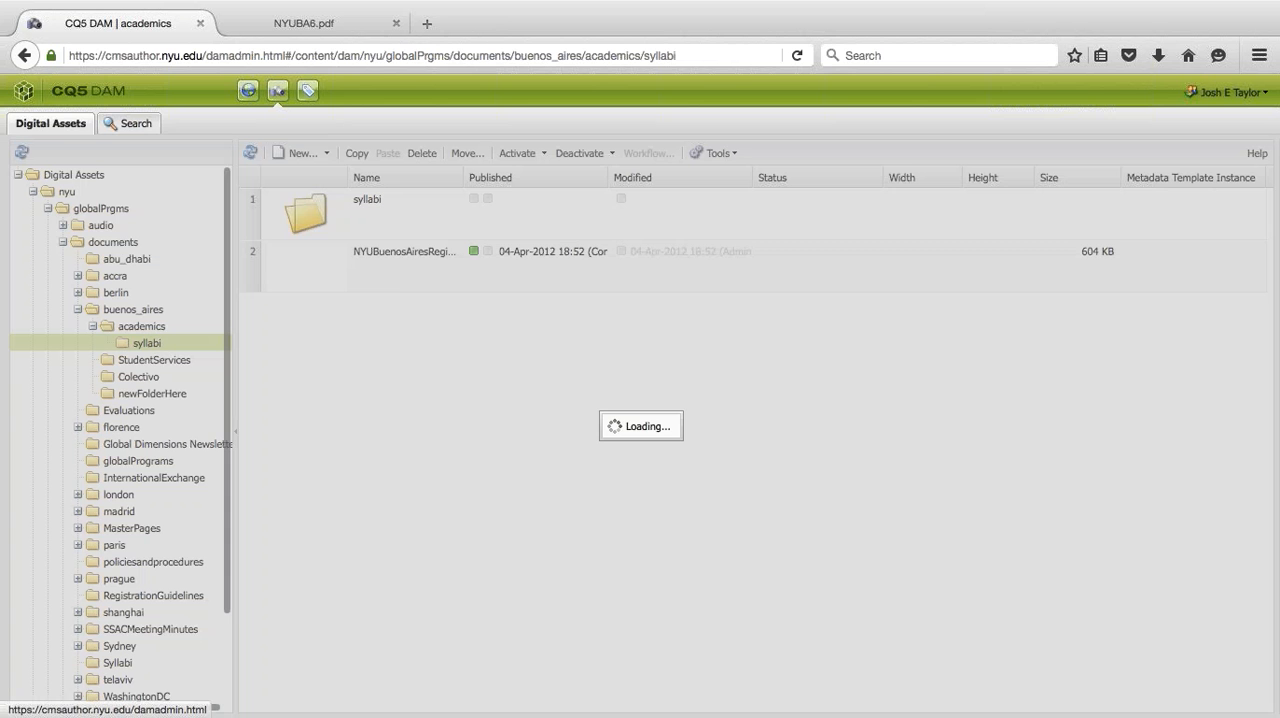
pyautogui.scroll(-4, 398, 412)
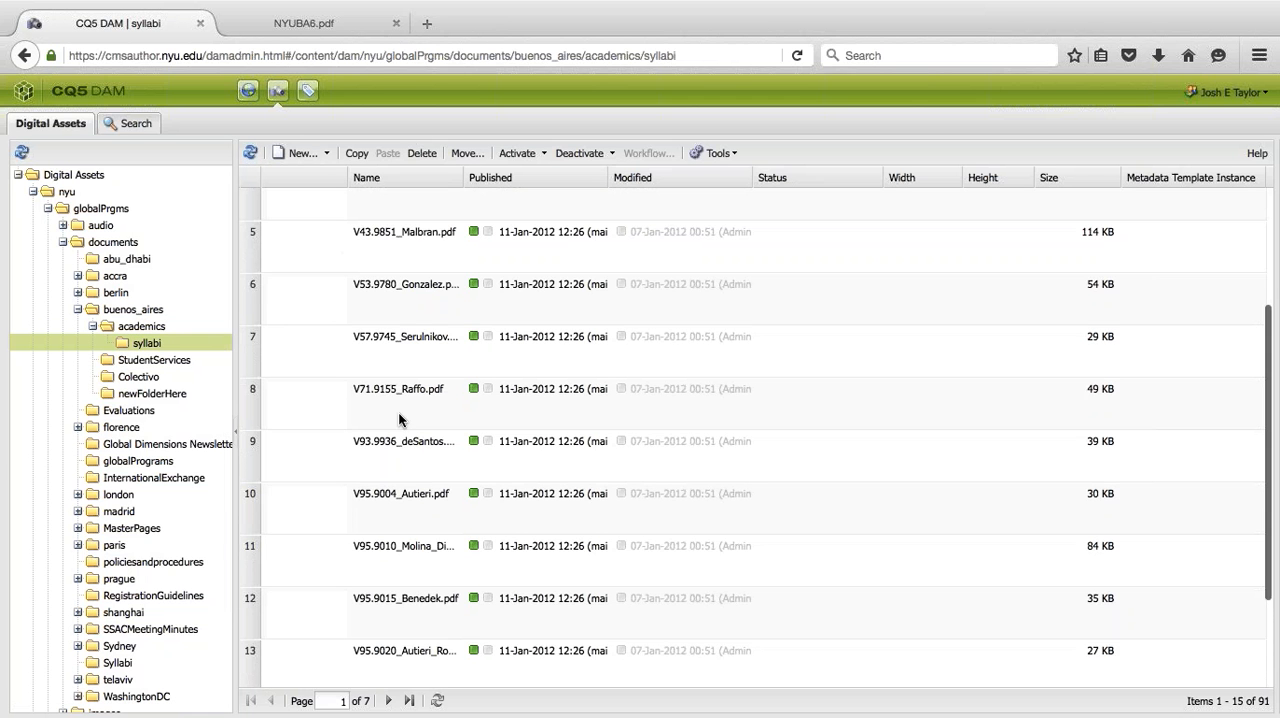
pyautogui.click(386, 701)
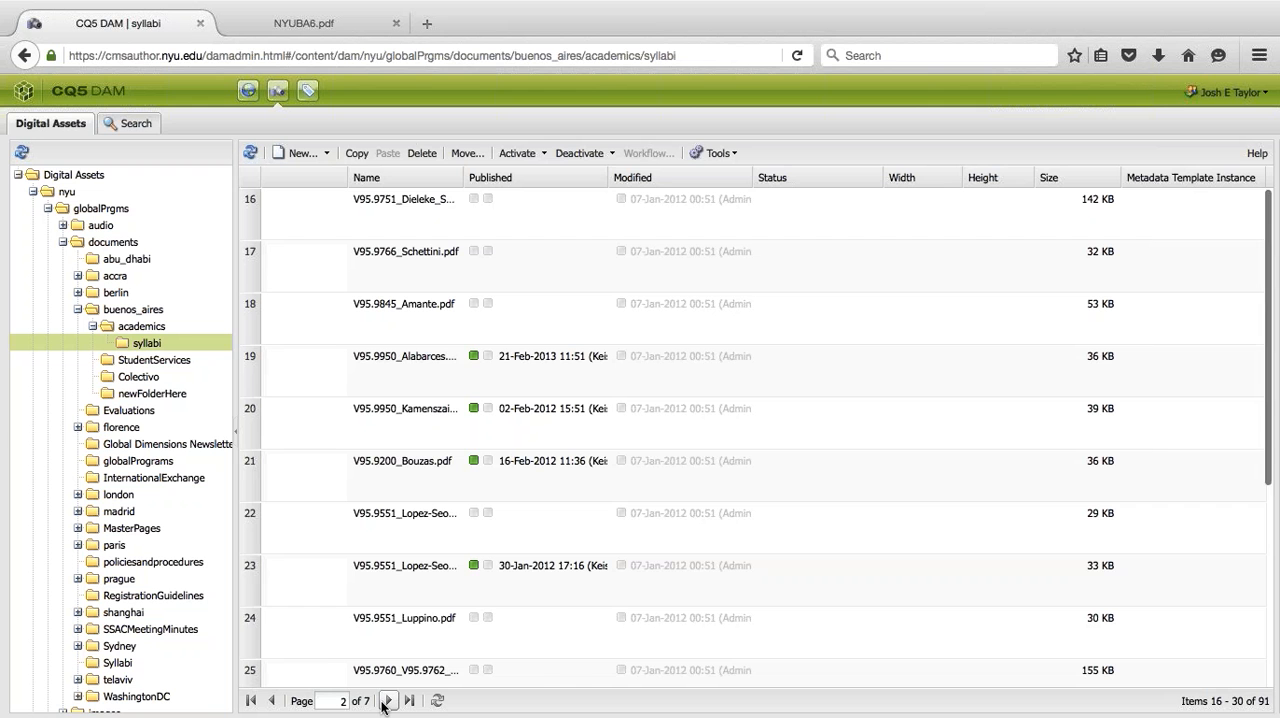
pyautogui.click(386, 701)
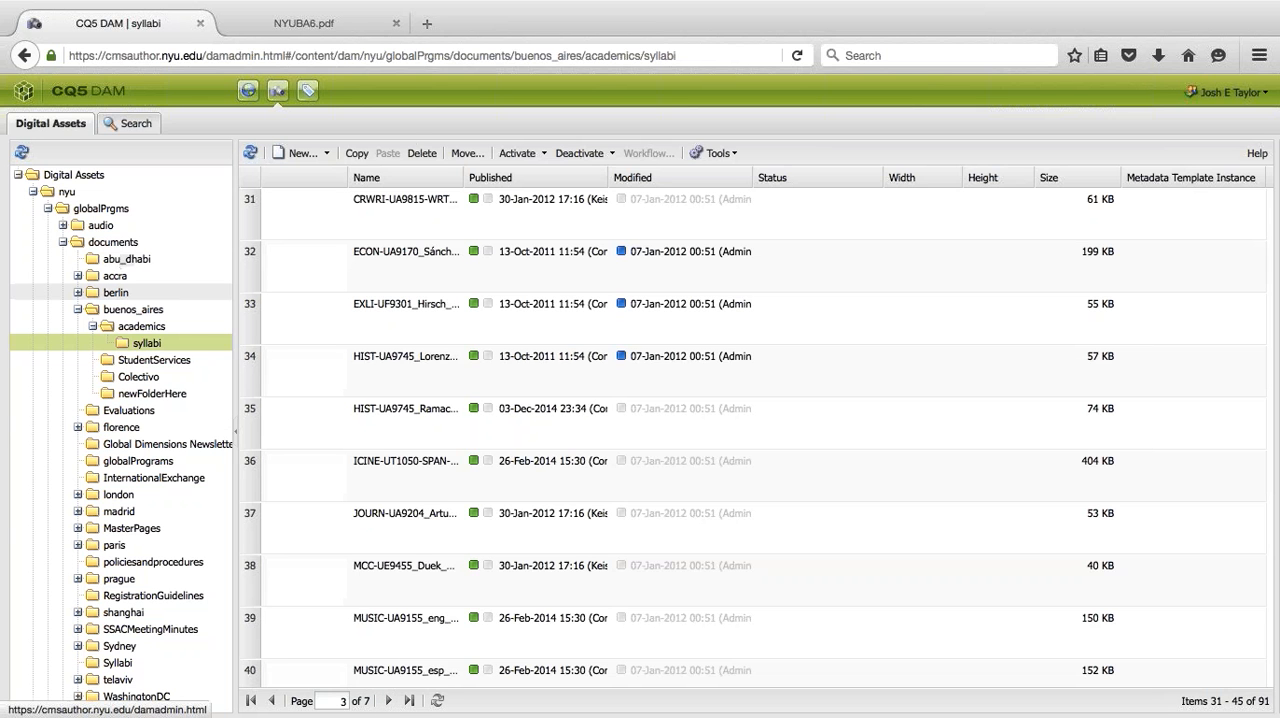
# - Look through the StudentServices and Colectivo folders, widening the Name column of the asset list
pyautogui.click(140, 328)
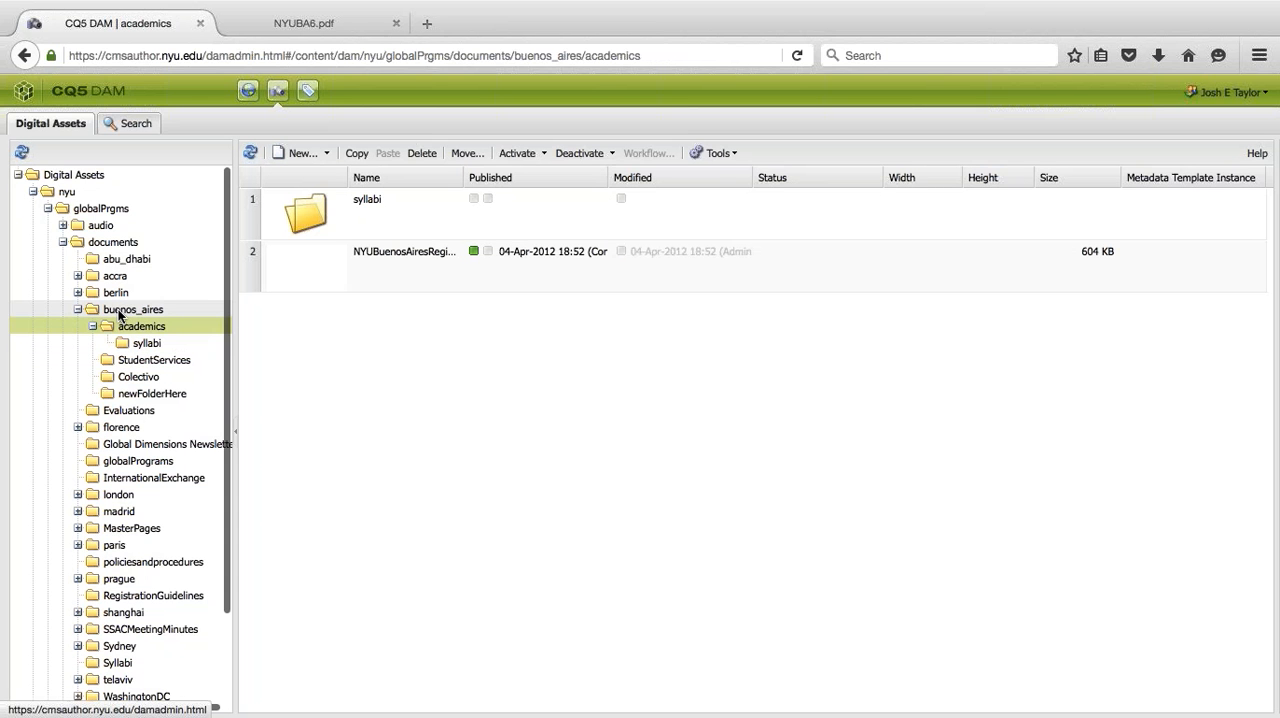
pyautogui.click(124, 362)
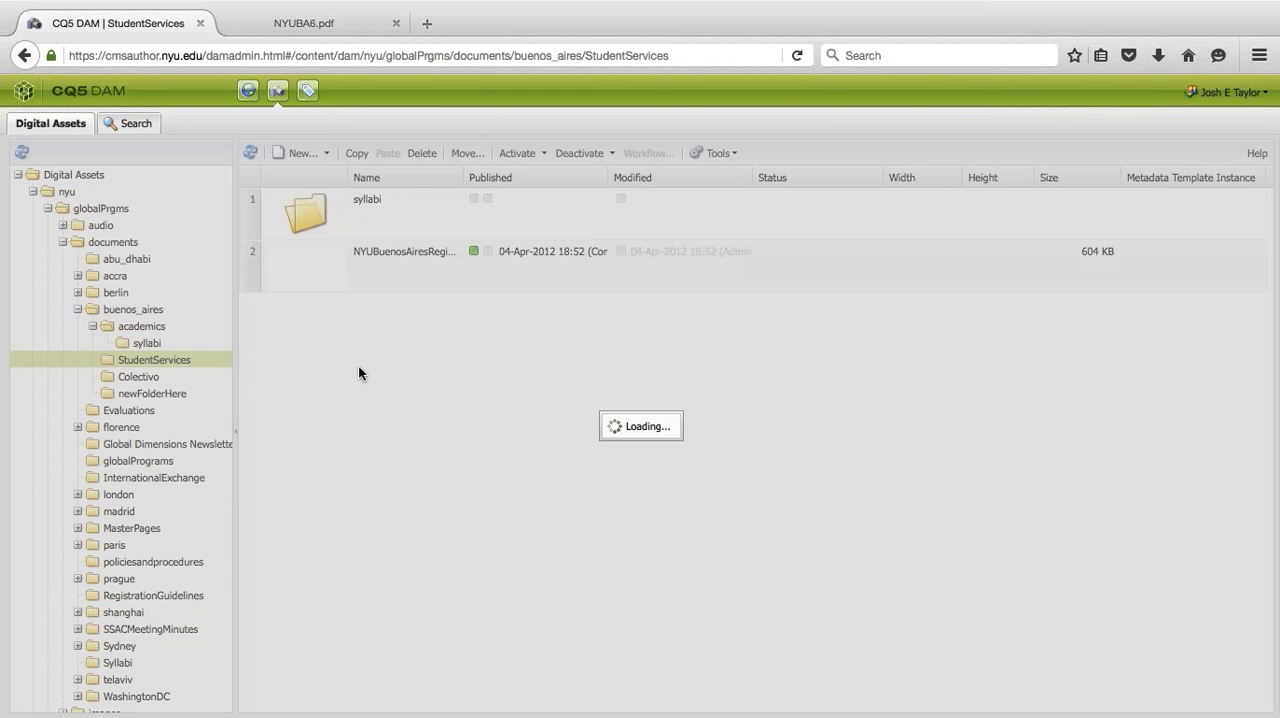
pyautogui.scroll(-5, 360, 373)
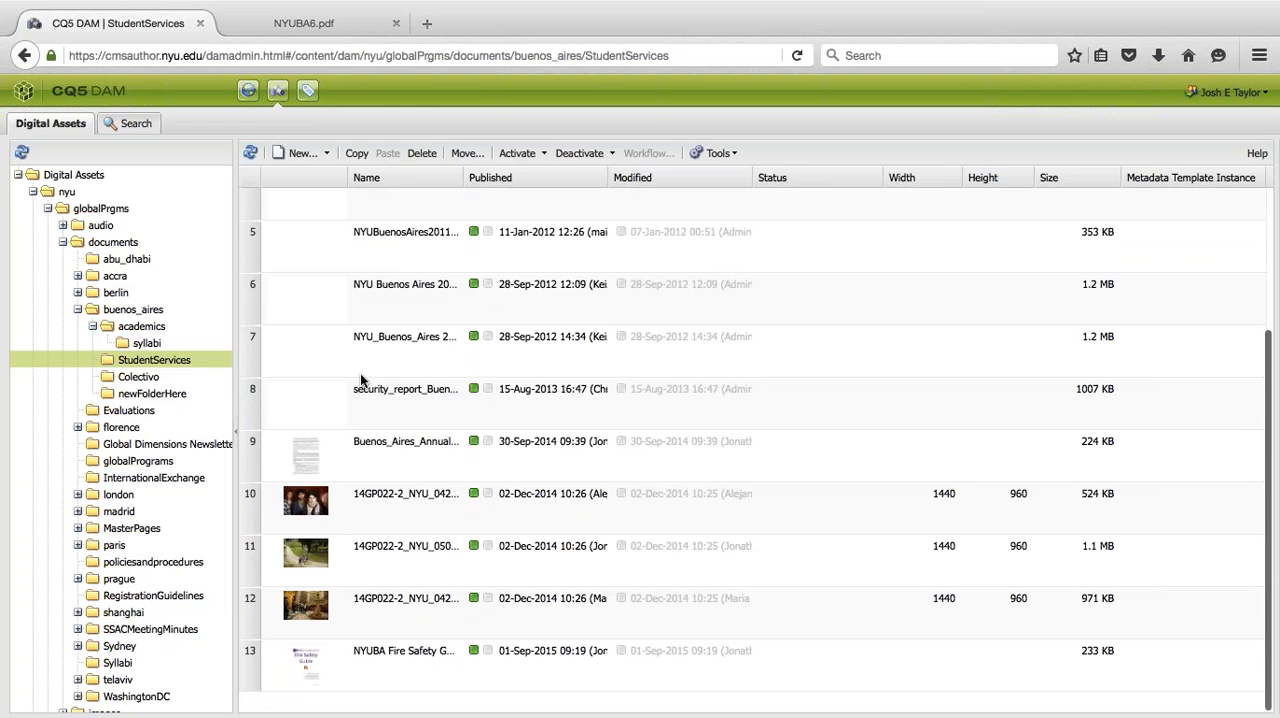
pyautogui.moveTo(464, 177); pyautogui.dragTo(540, 177)
pyautogui.click(127, 376)
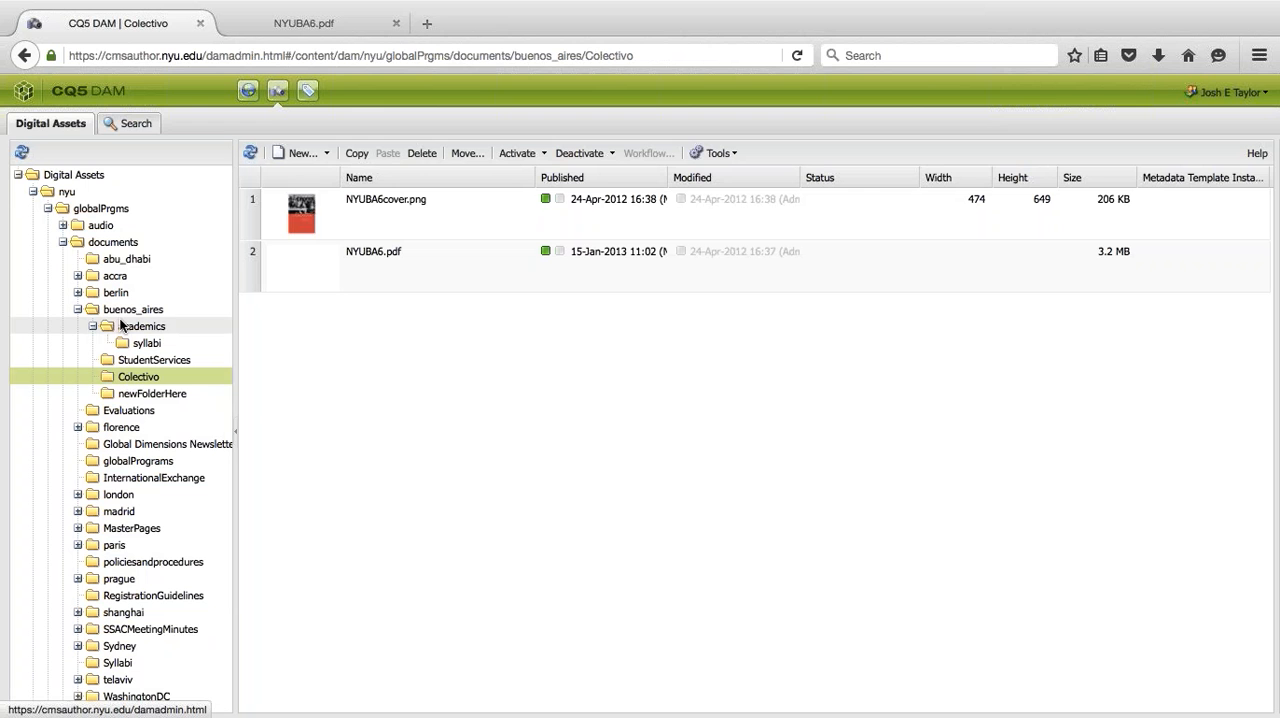
# - Collapse the academics folder and create a new folder named anotherFolder inside buenos_aires
pyautogui.click(93, 327)
pyautogui.click(136, 309)
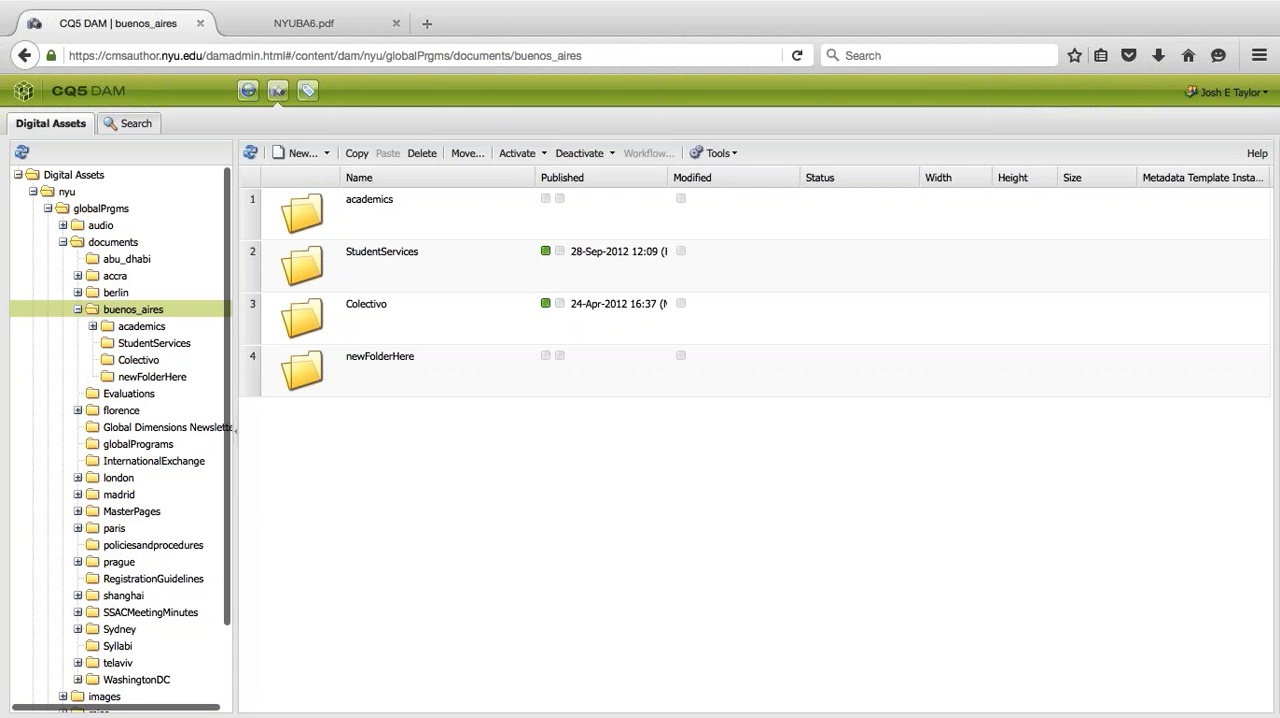
pyautogui.click(336, 370)
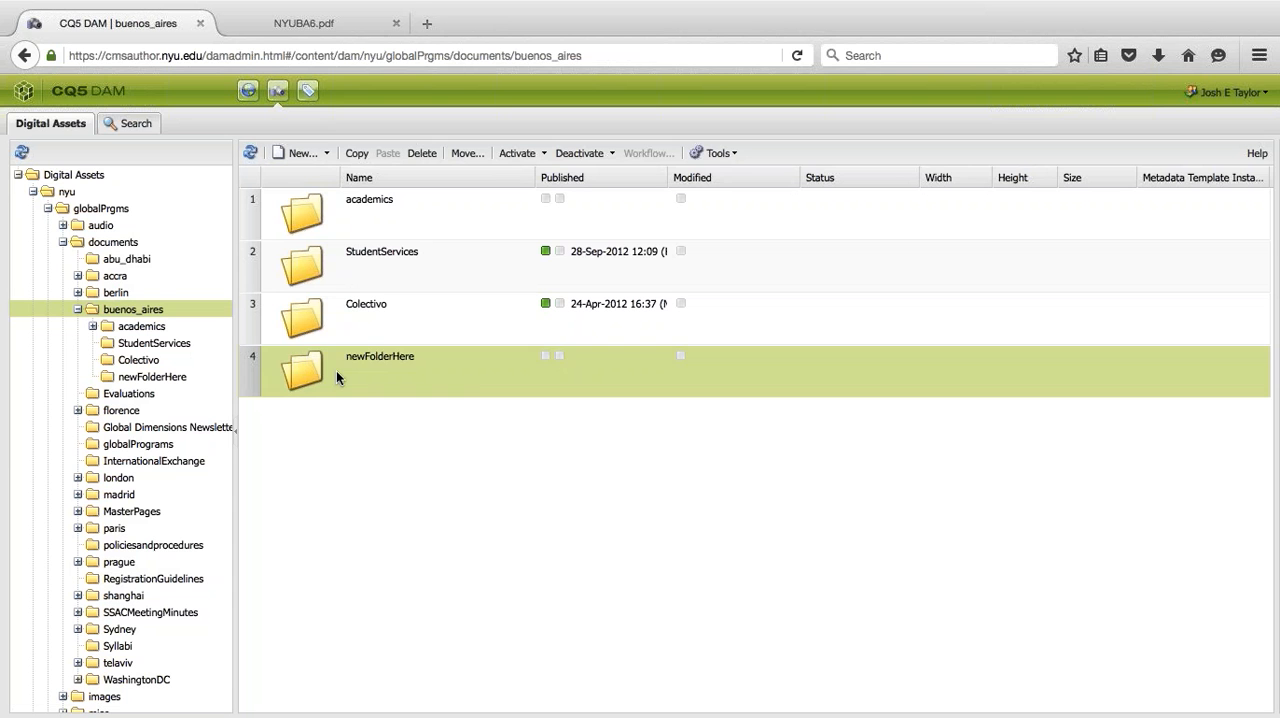
pyautogui.click(305, 156)
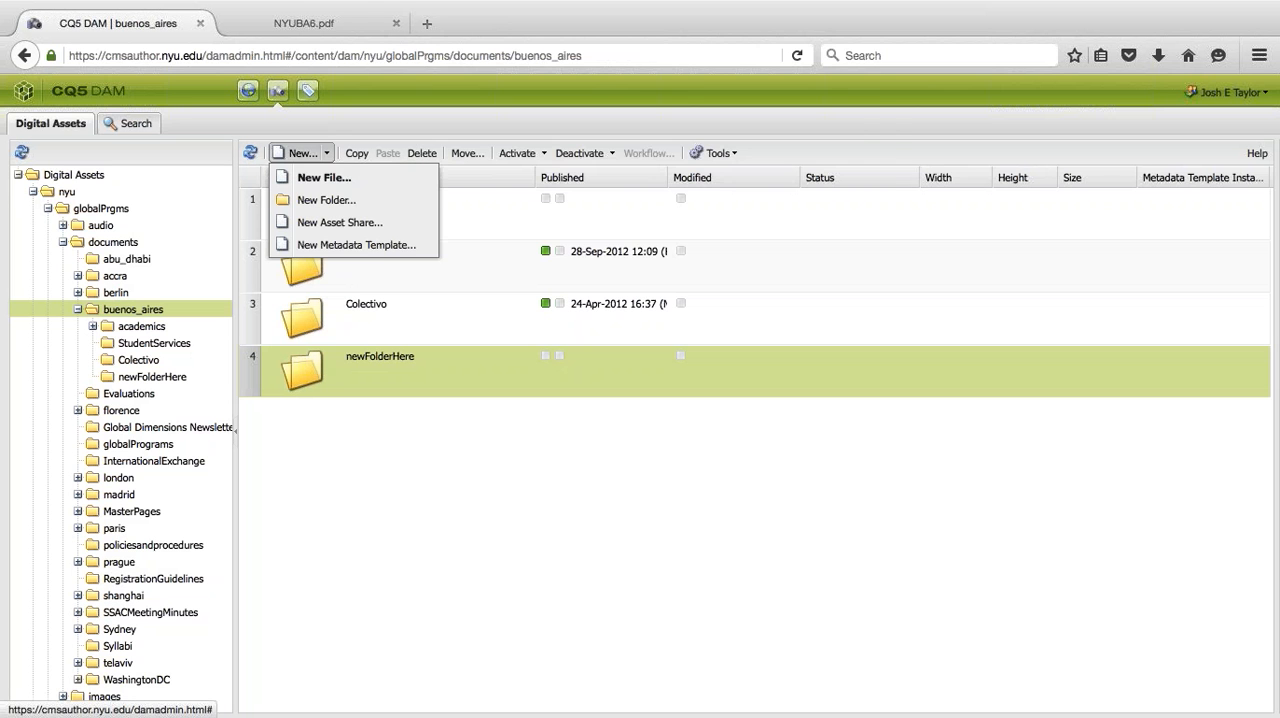
pyautogui.click(335, 197)
pyautogui.write('anotherFOl')
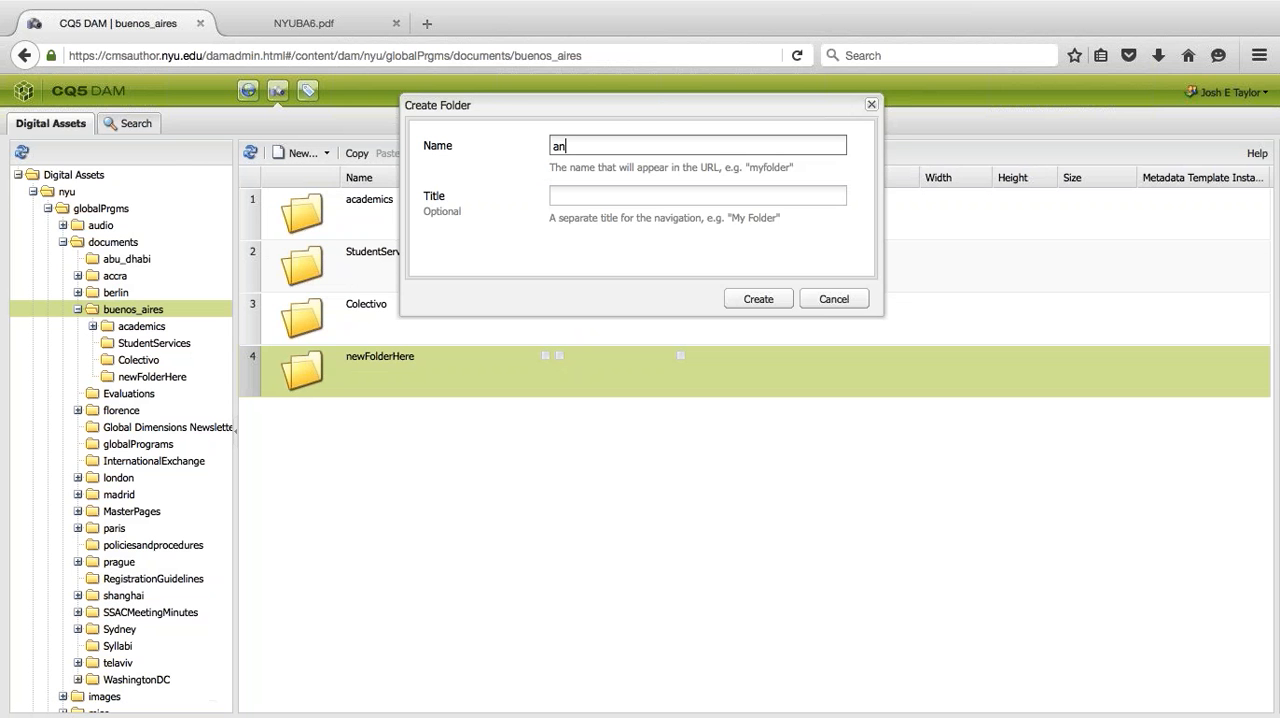
pyautogui.press('BackSpace')
pyautogui.press('BackSpace')
pyautogui.write('older')
pyautogui.click(728, 298)
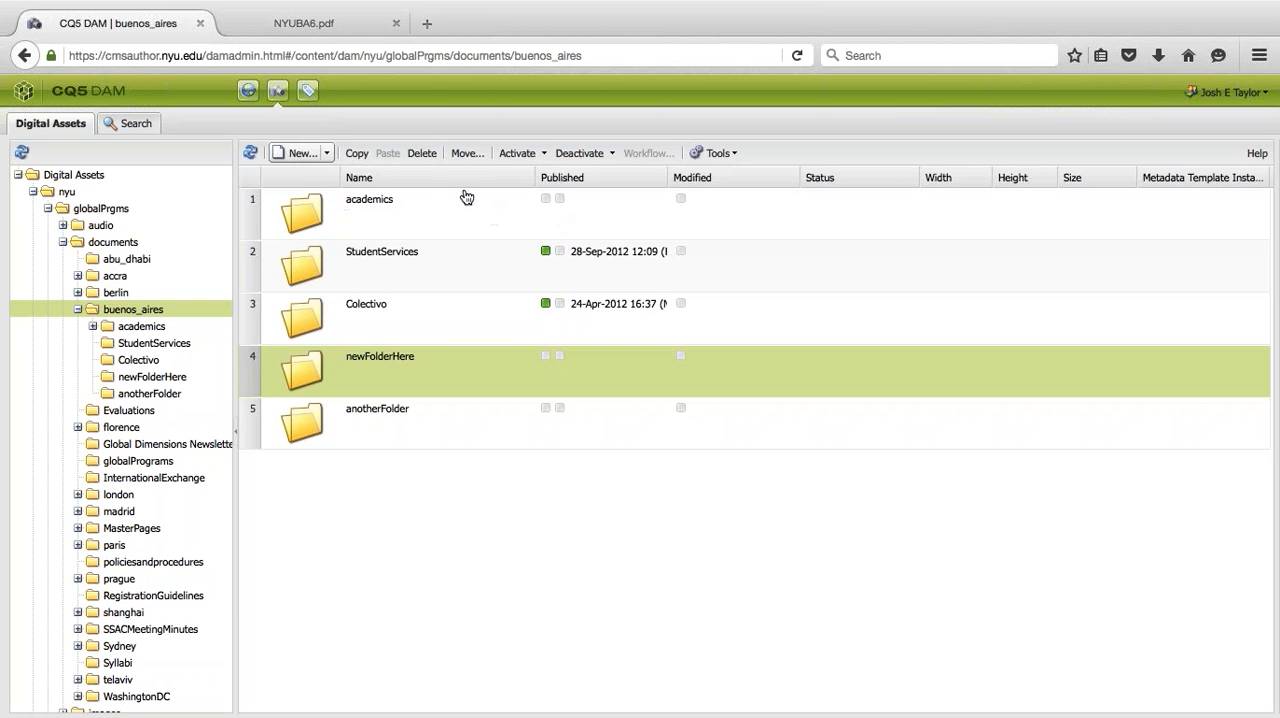
# - Upload hungry-giraffe.jpg from the EMD Training folder in Documents to the buenos_aires folder
pyautogui.click(301, 153)
pyautogui.click(769, 171)
pyautogui.click(384, 253)
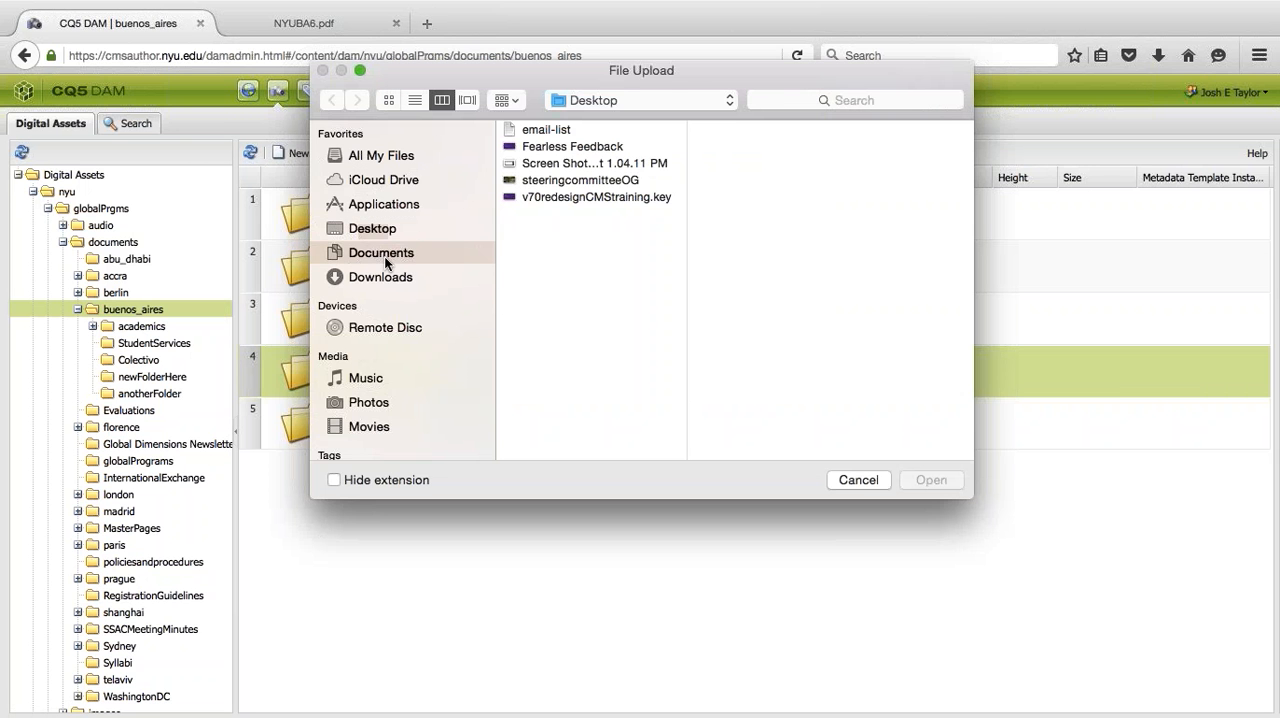
pyautogui.click(557, 163)
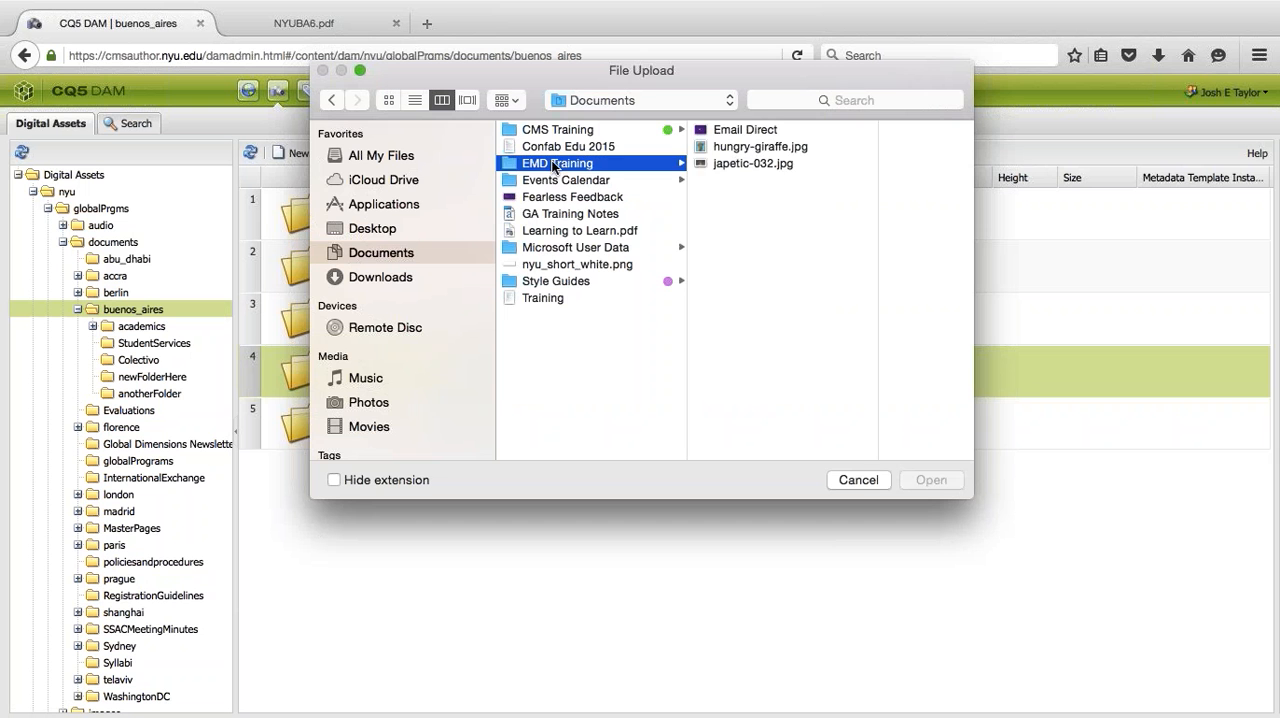
pyautogui.click(735, 146)
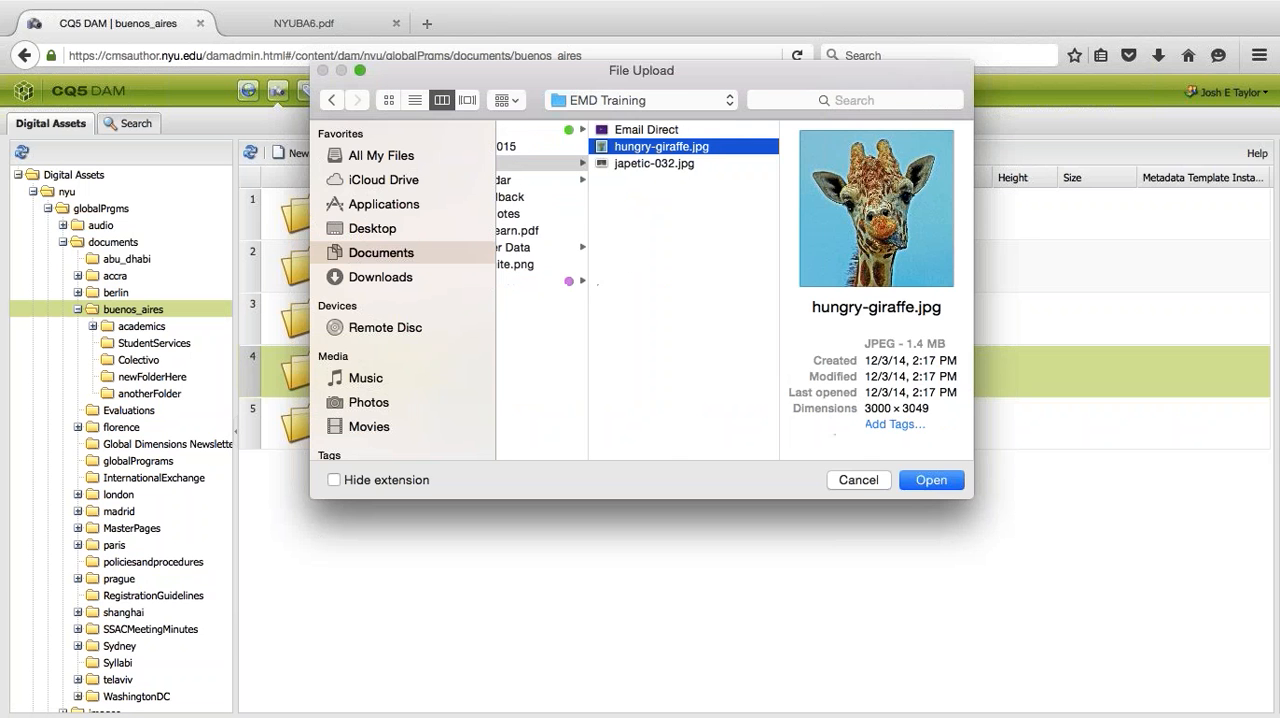
pyautogui.click(921, 481)
pyautogui.click(702, 355)
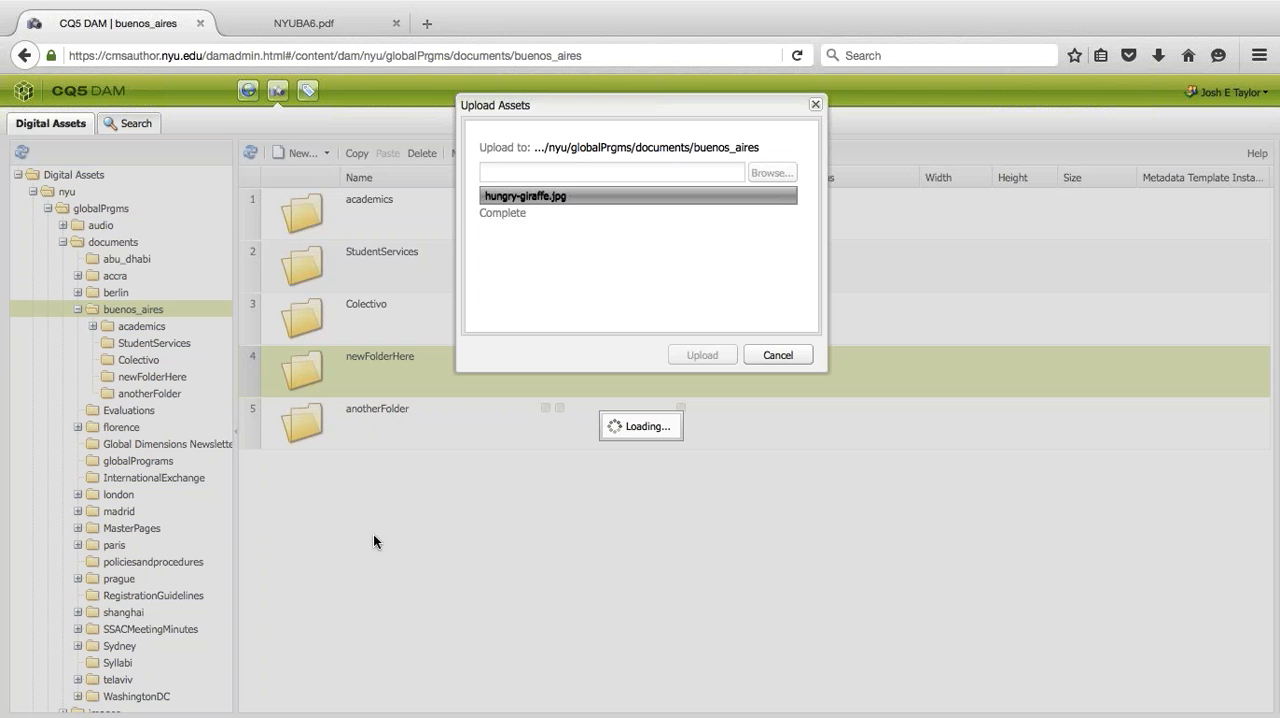
# - Refresh the buenos_aires list and try to reposition the newFolderHere and hungry-giraffe.jpg rows
pyautogui.click(379, 410)
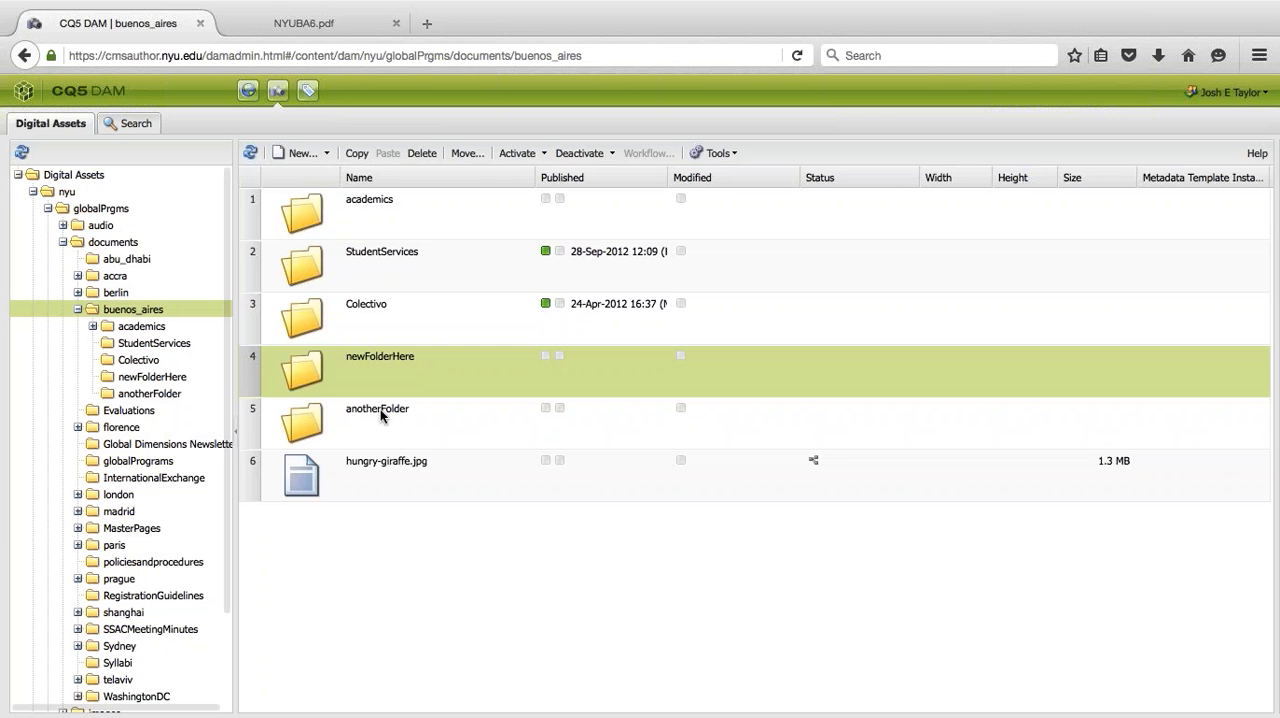
pyautogui.click(363, 381)
pyautogui.click(250, 152)
pyautogui.click(374, 418)
pyautogui.moveTo(365, 370); pyautogui.dragTo(333, 482)
pyautogui.click(668, 391)
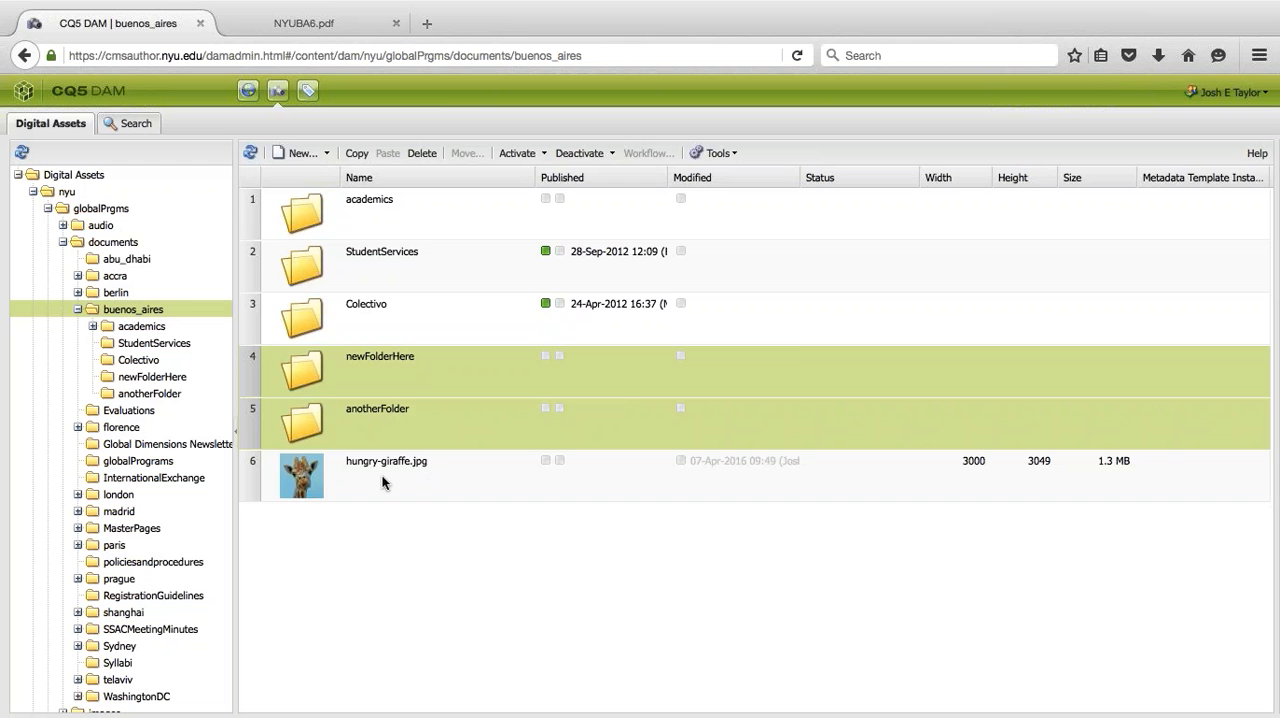
pyautogui.moveTo(318, 476); pyautogui.dragTo(383, 548)
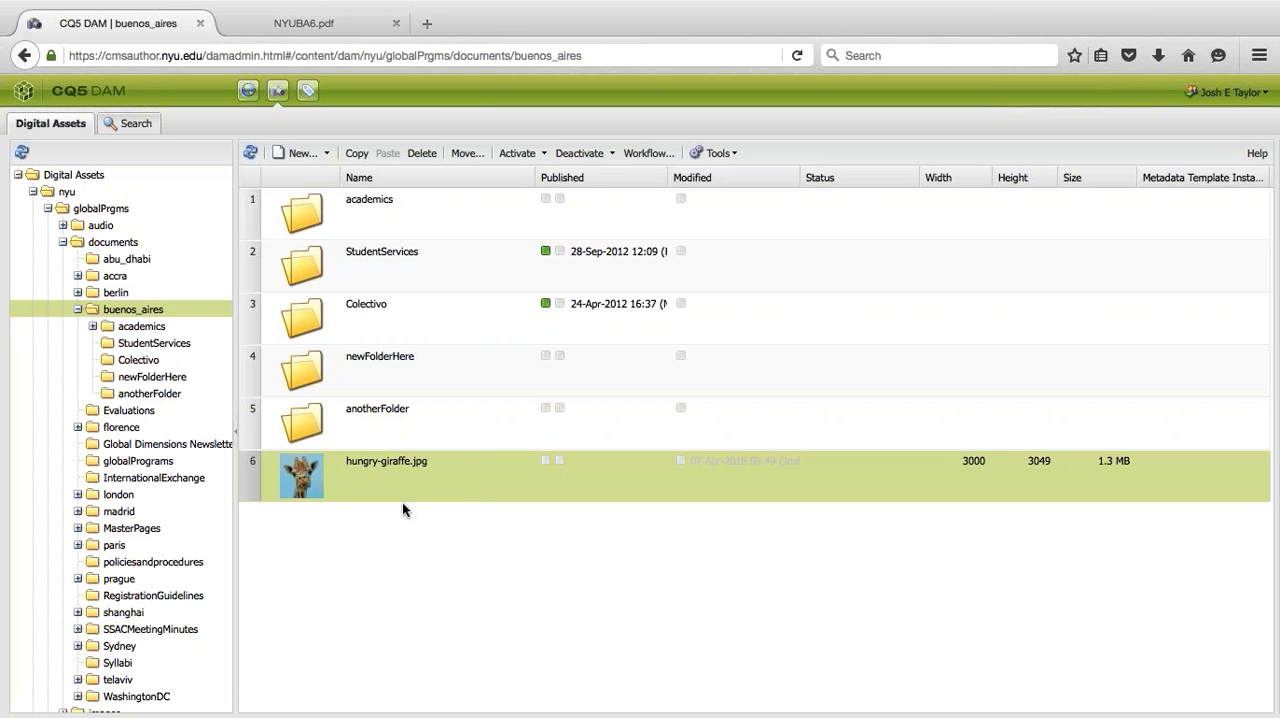
# - Move hungry-giraffe.jpg from buenos_aires into the newFolderHere folder
pyautogui.click(334, 376)
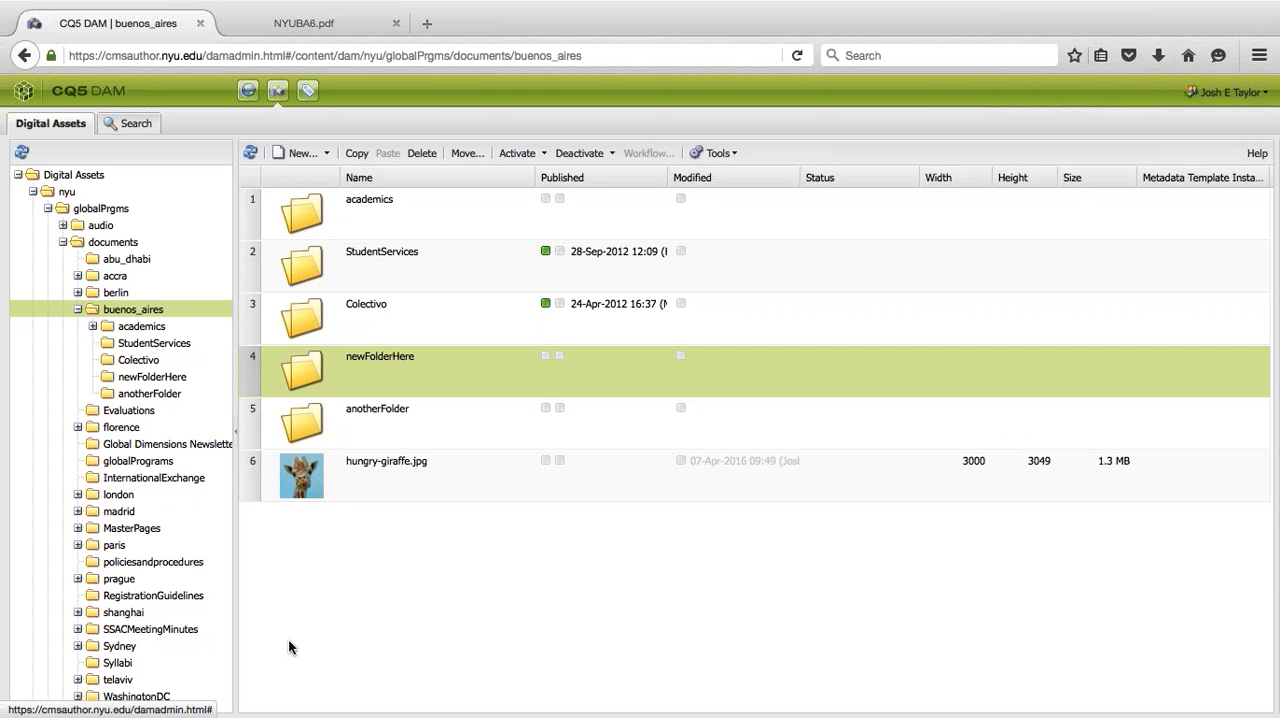
pyautogui.click(363, 480)
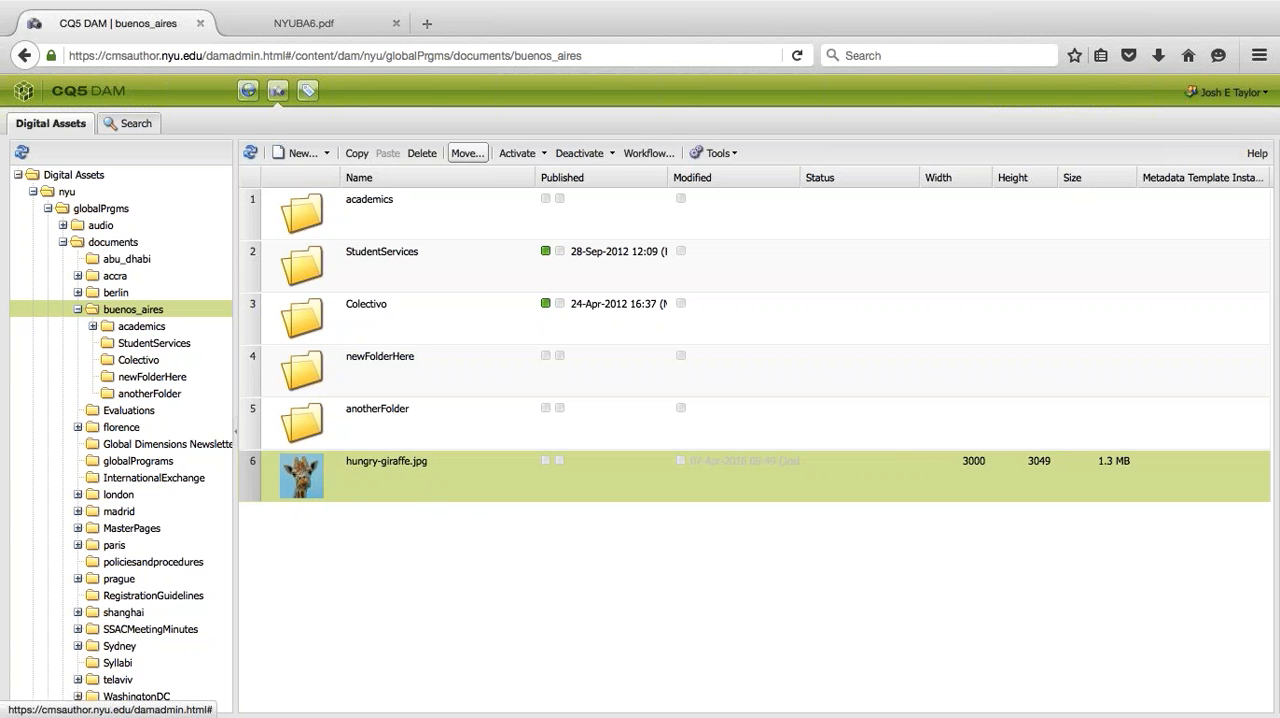
pyautogui.click(465, 155)
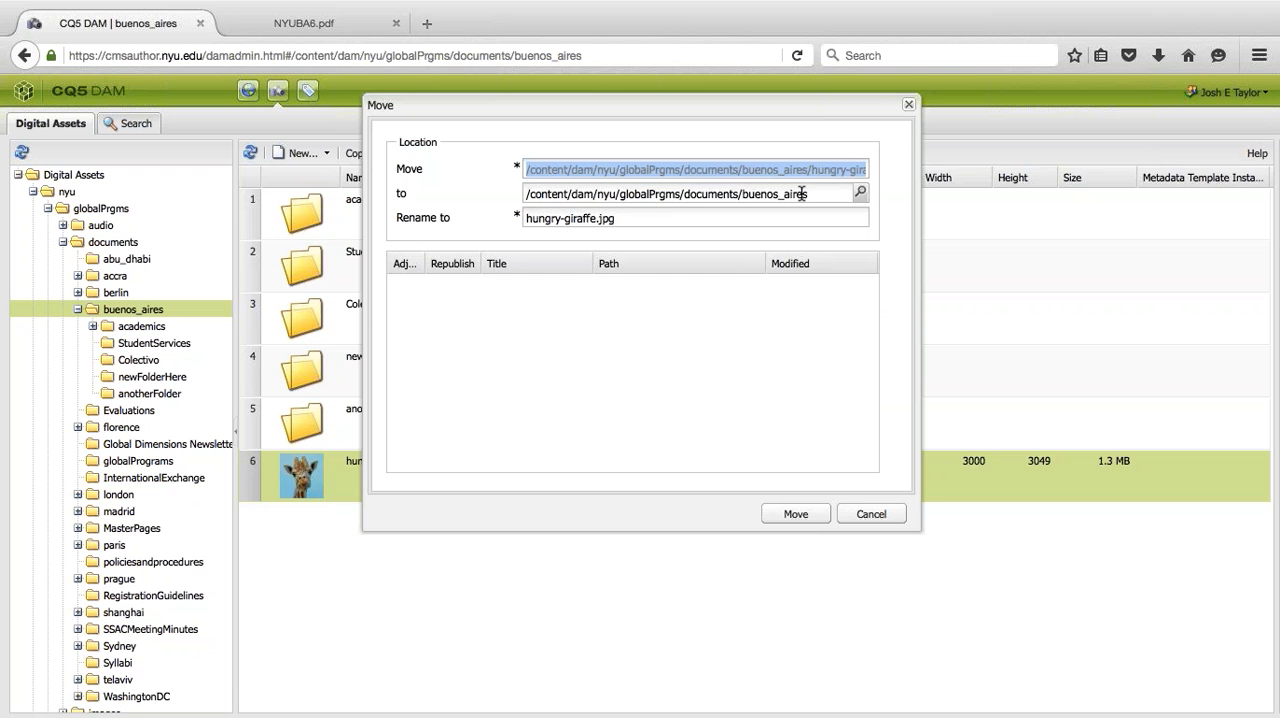
pyautogui.click(825, 190)
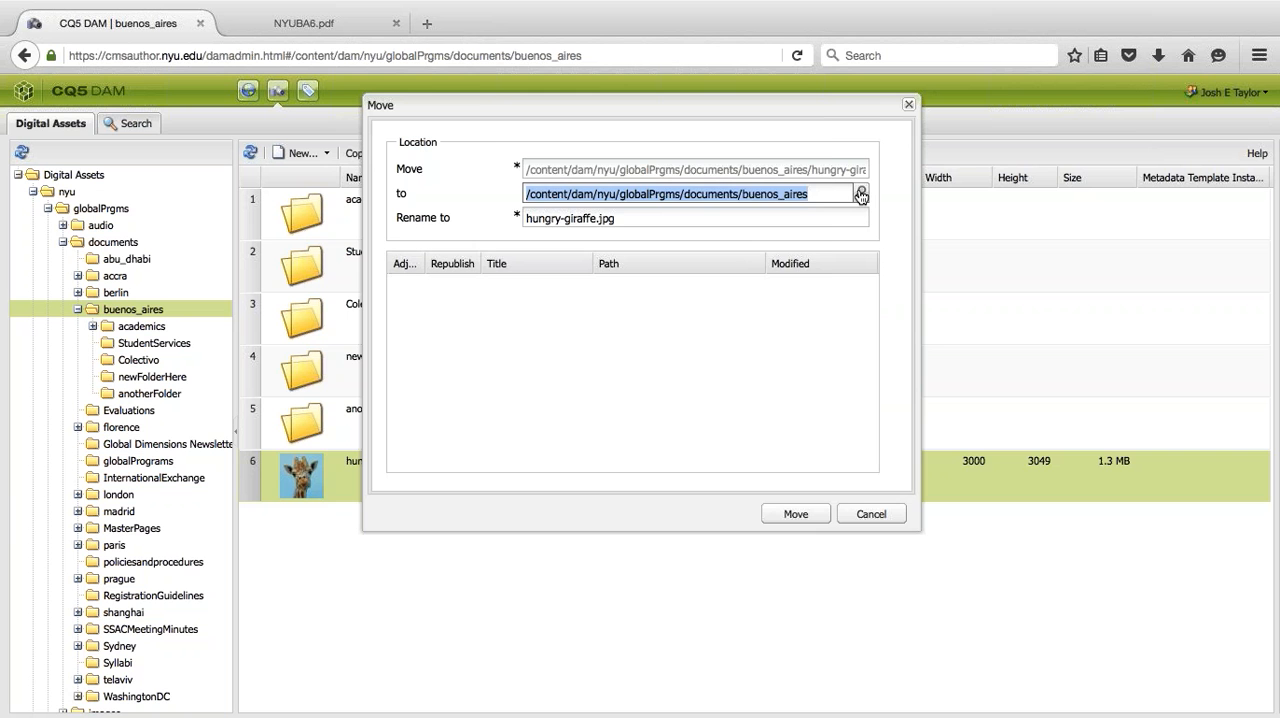
pyautogui.click(861, 195)
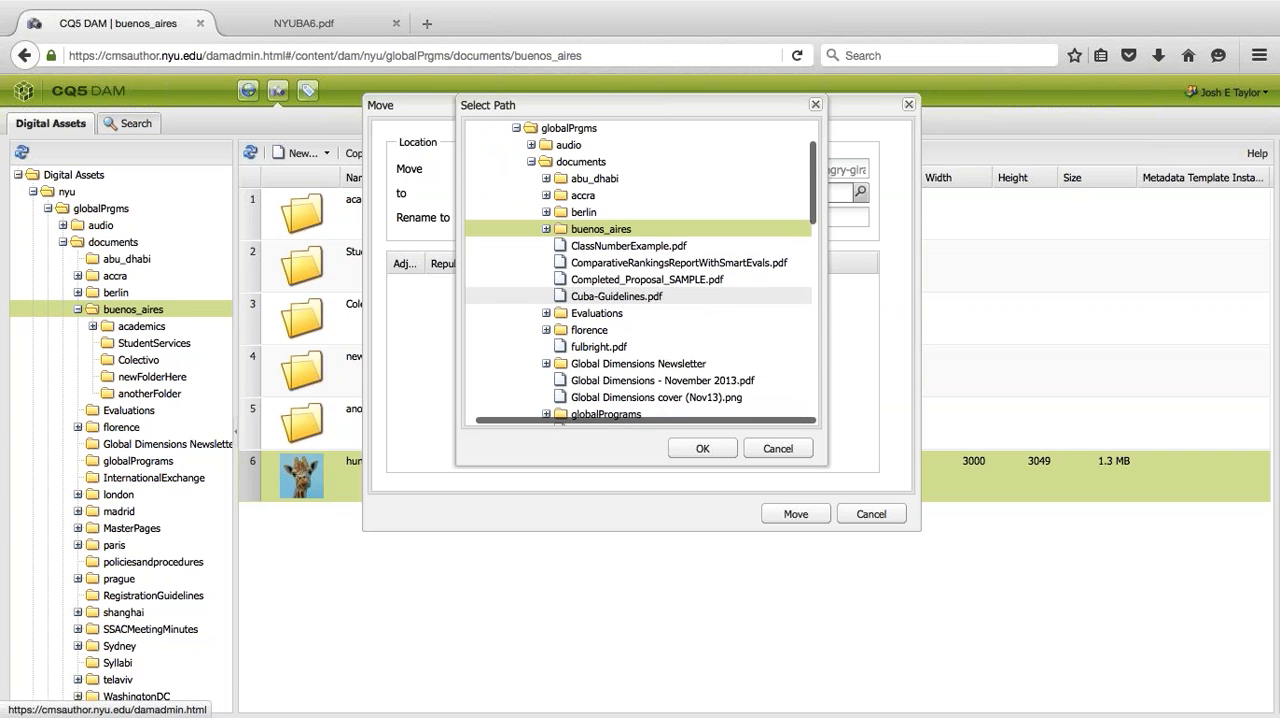
pyautogui.click(546, 214)
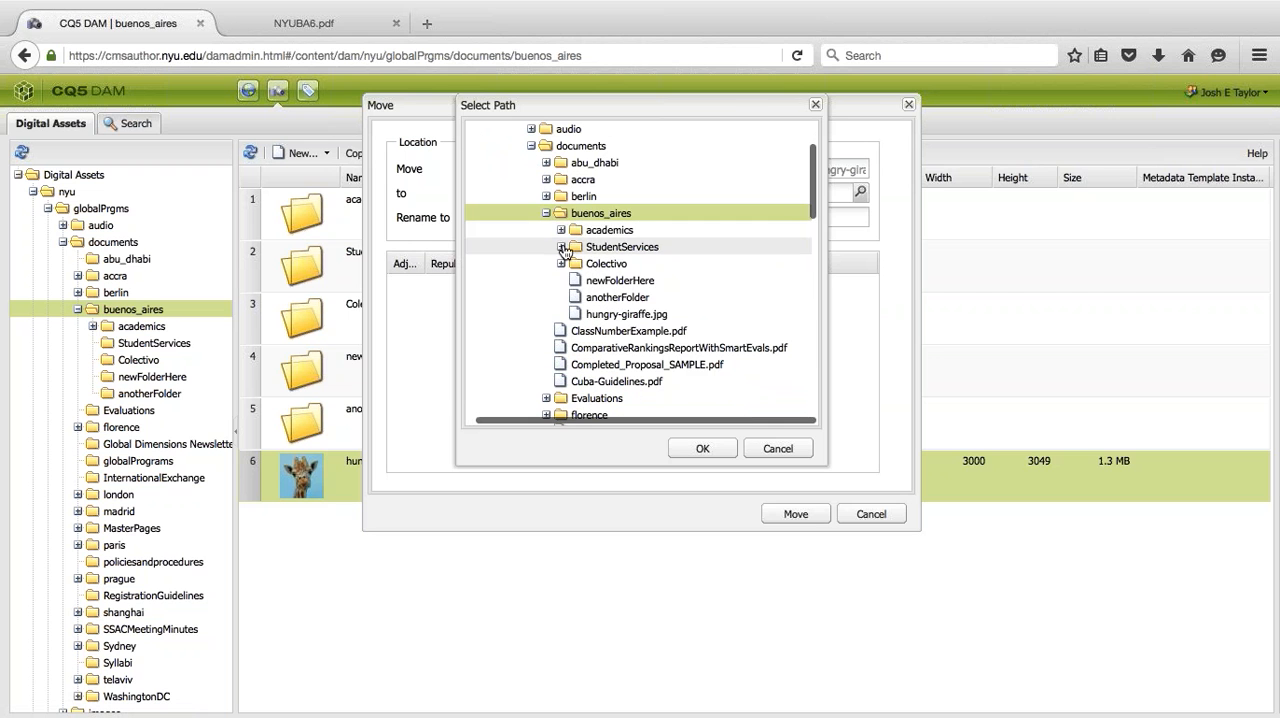
pyautogui.click(622, 281)
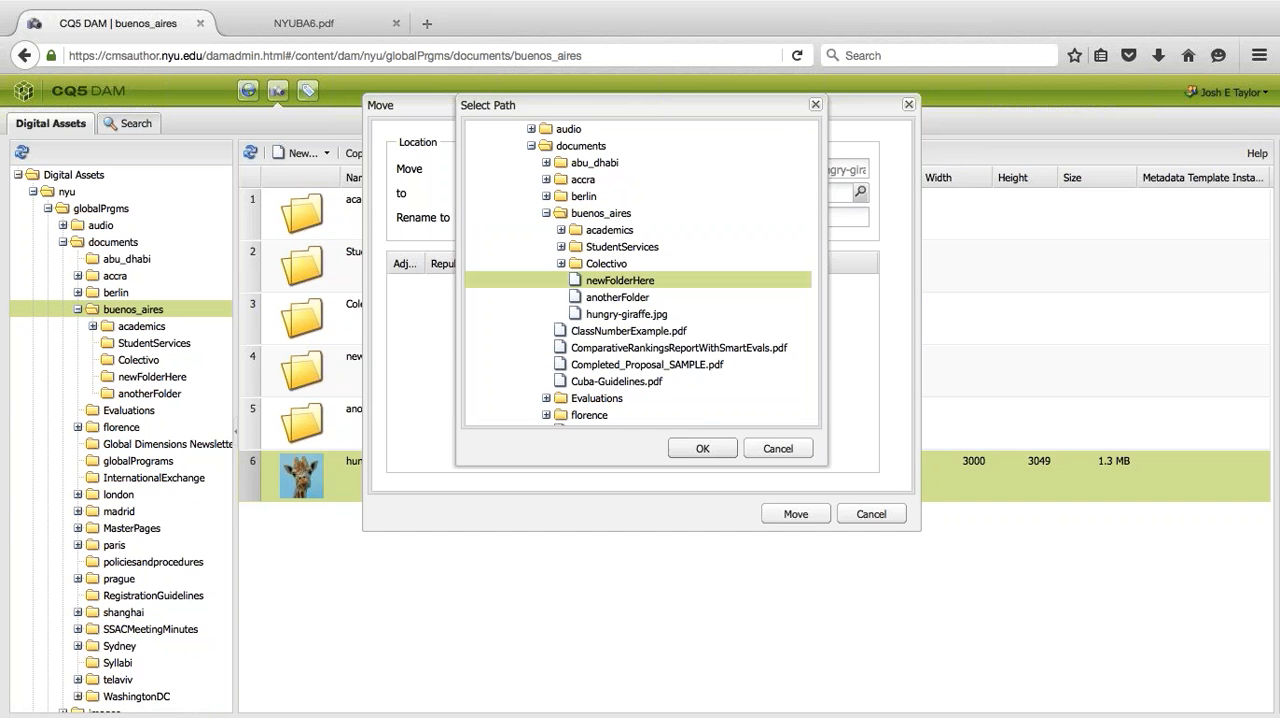
pyautogui.click(702, 448)
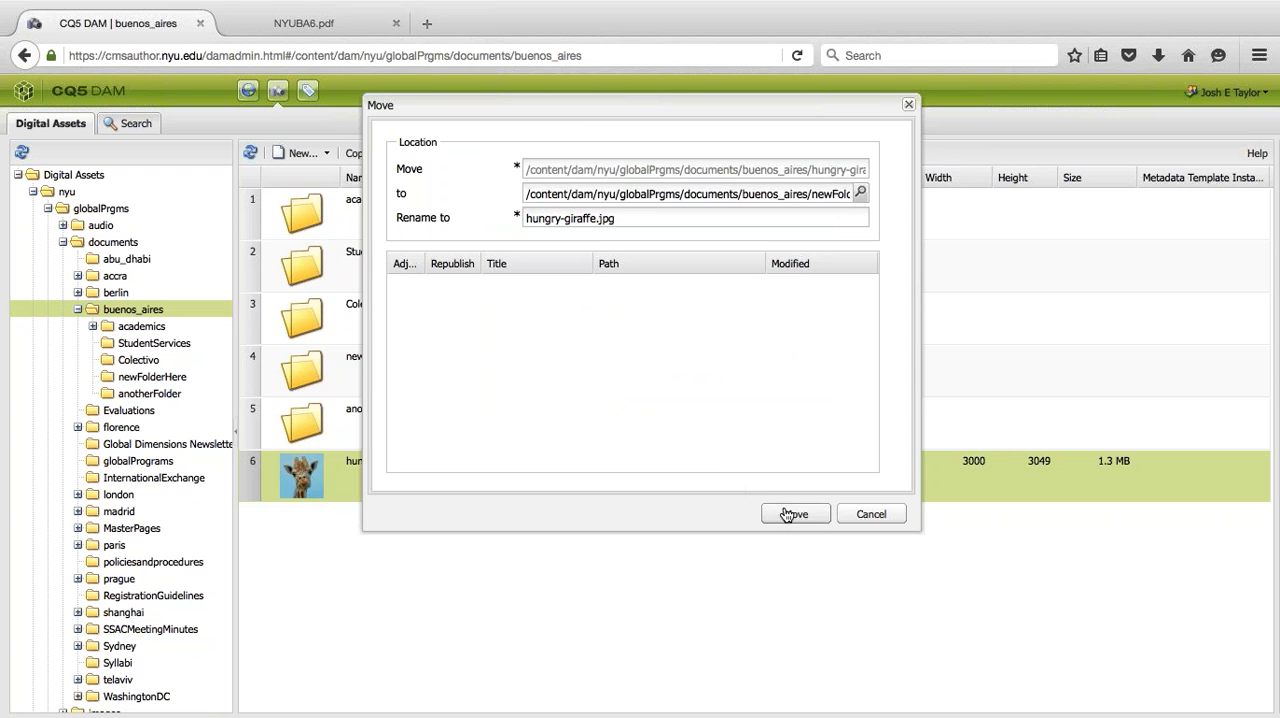
pyautogui.click(787, 514)
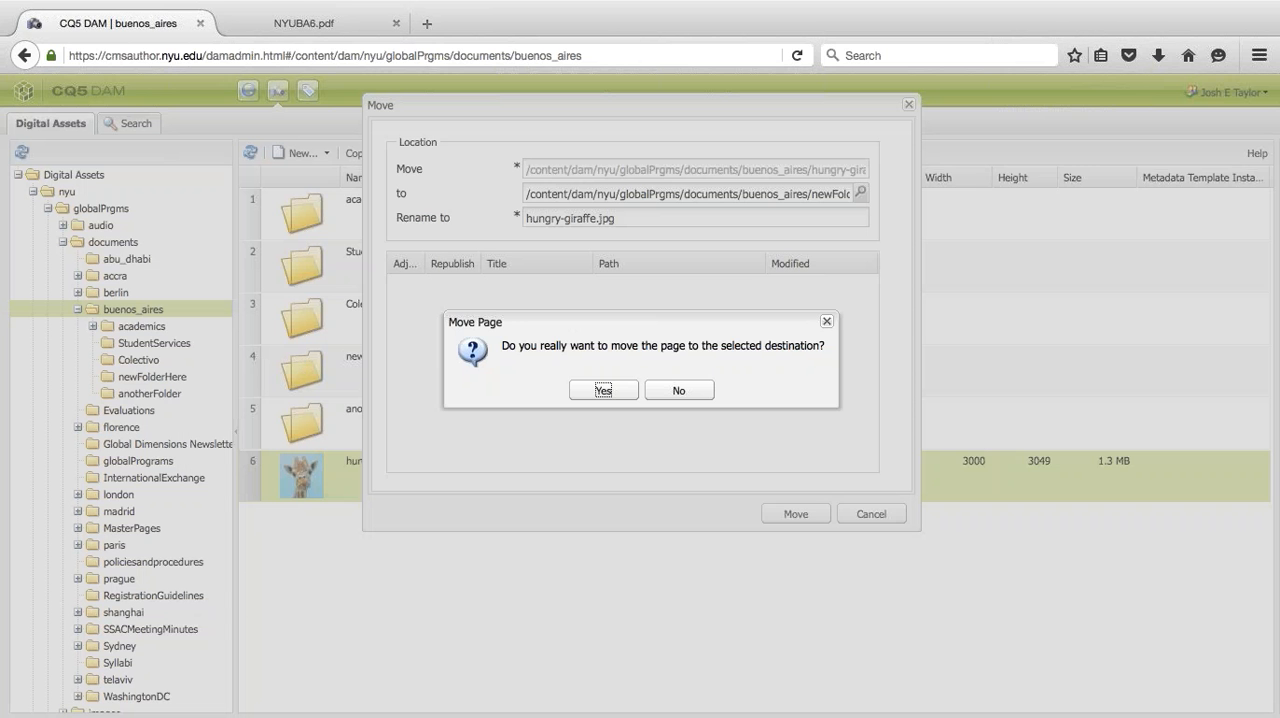
pyautogui.click(603, 390)
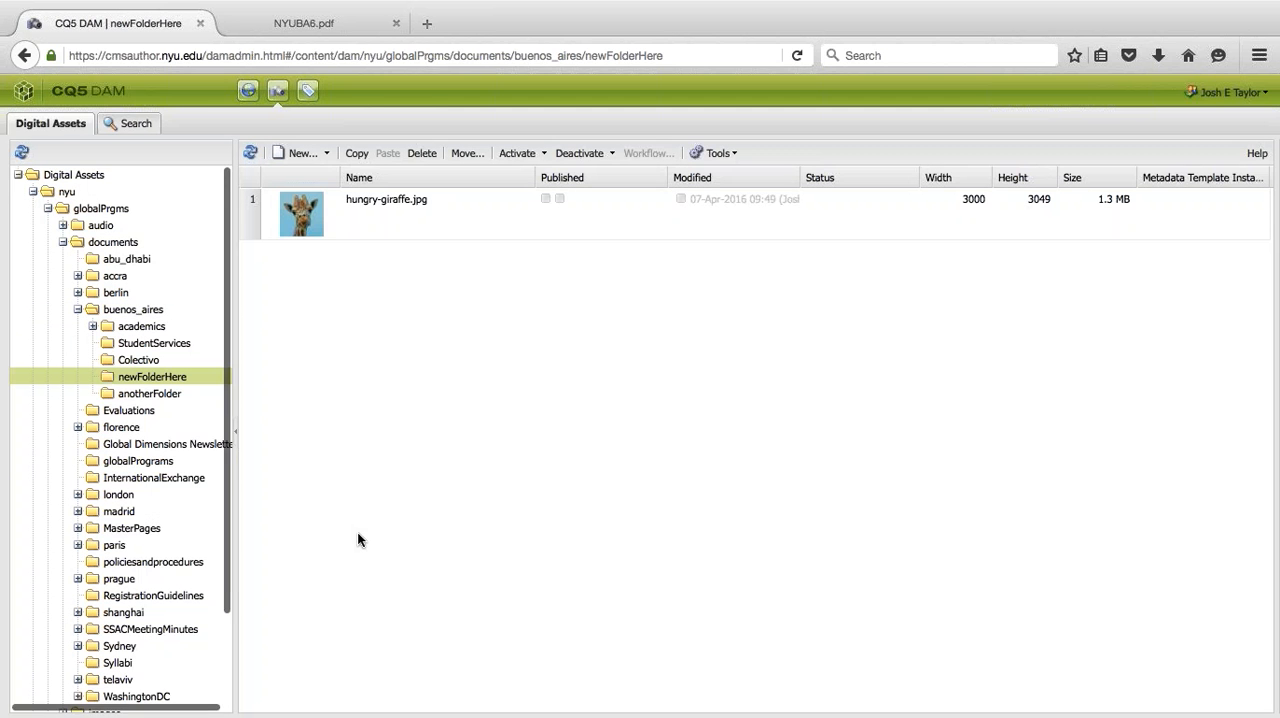
# - Check the contents of the buenos_aires and newFolderHere folders, ending in buenos_aires
pyautogui.click(125, 310)
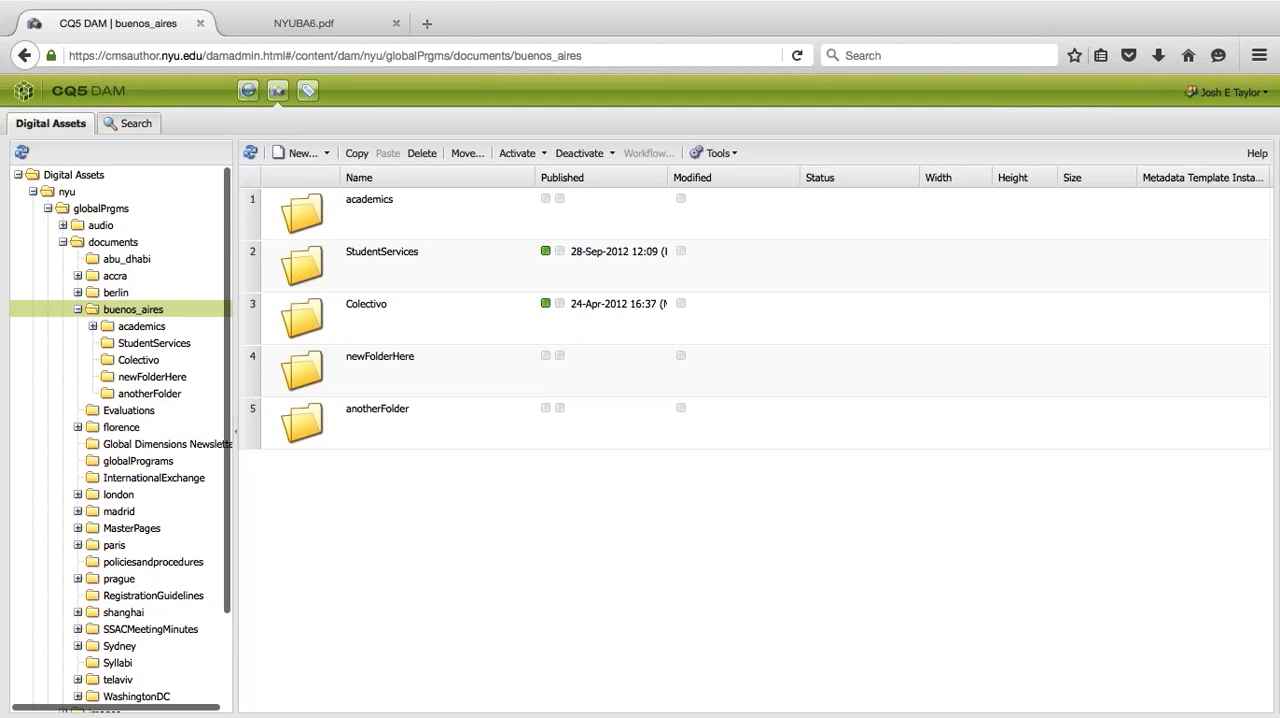
pyautogui.doubleClick(408, 370)
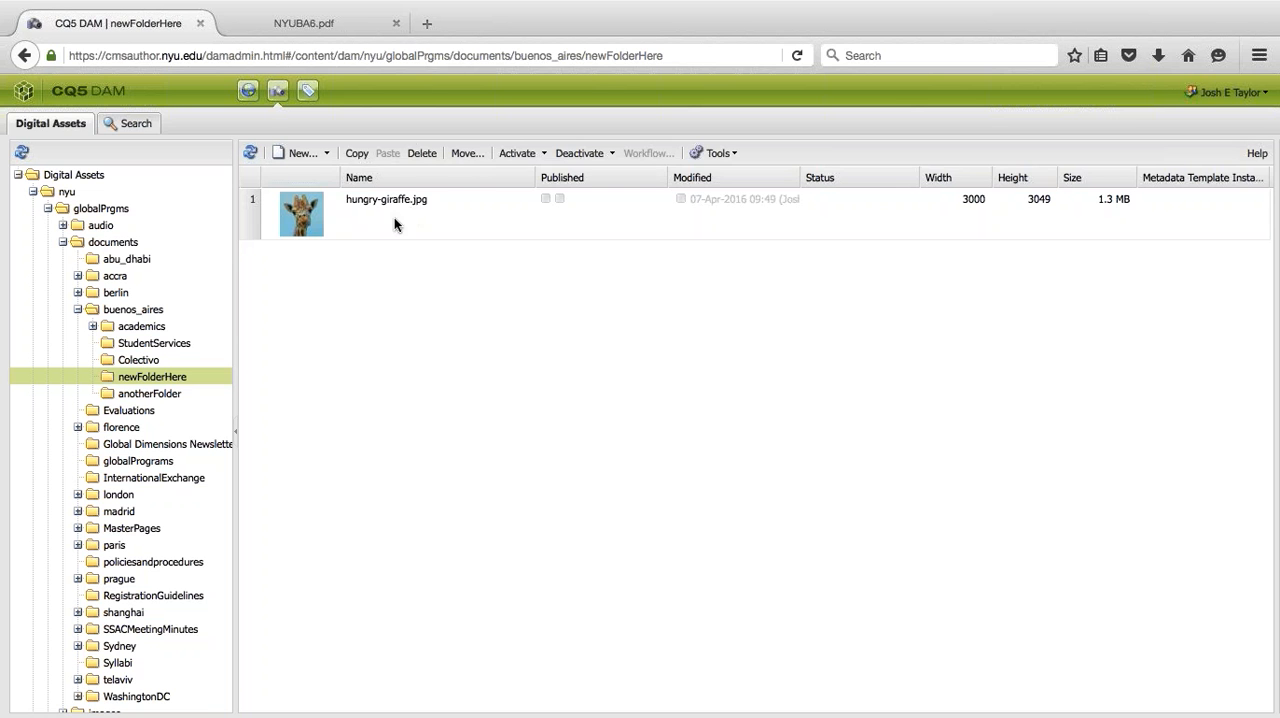
pyautogui.click(165, 312)
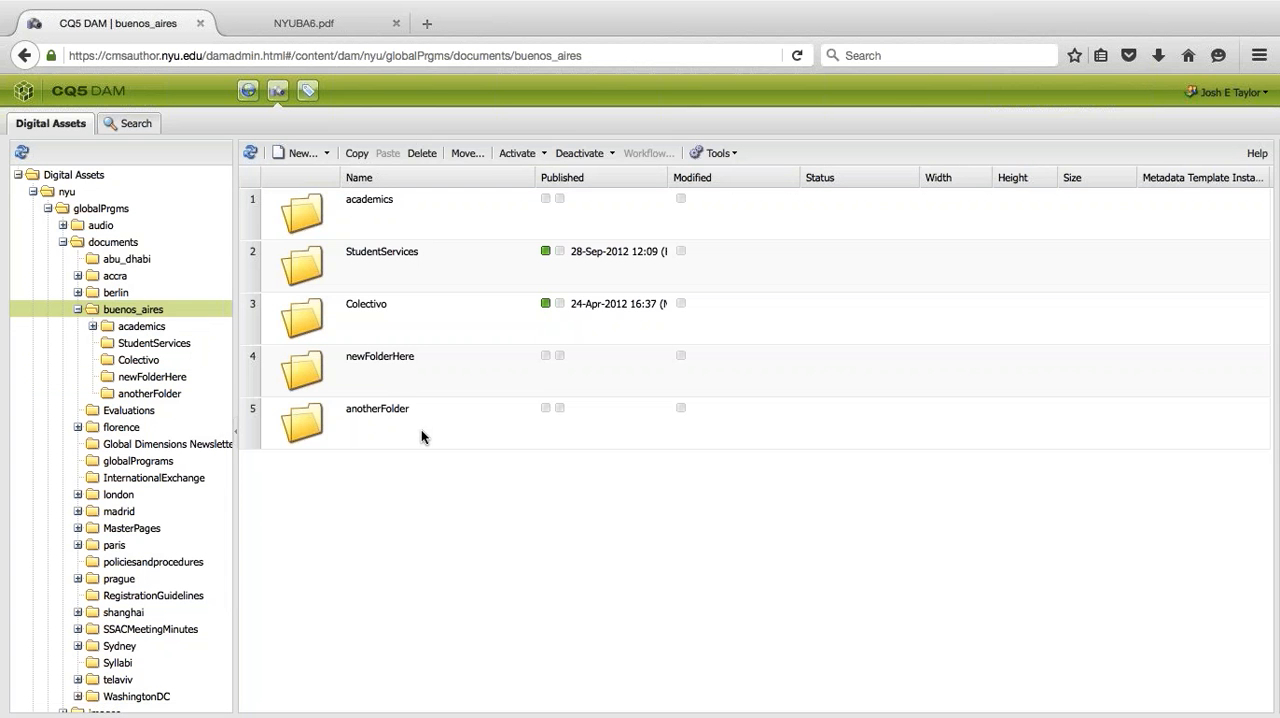
# - Move the anotherFolder folder from buenos_aires into newFolderHere
pyautogui.click(421, 431)
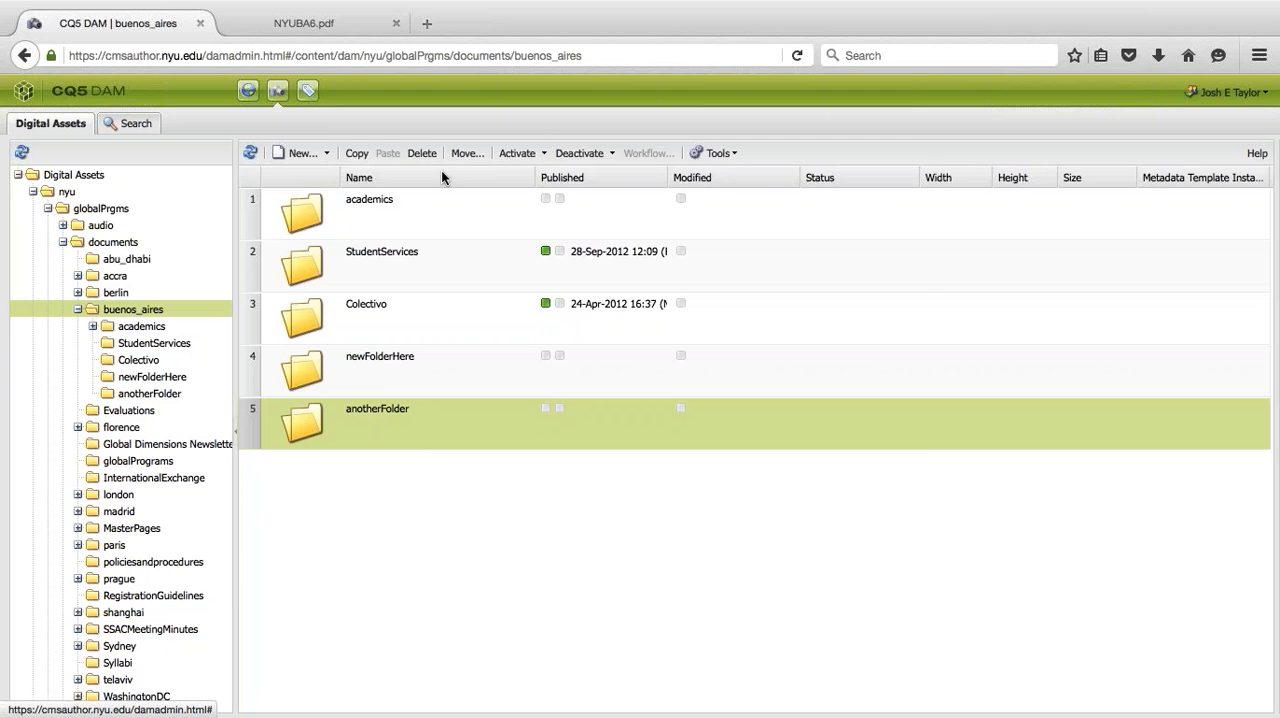
pyautogui.click(467, 153)
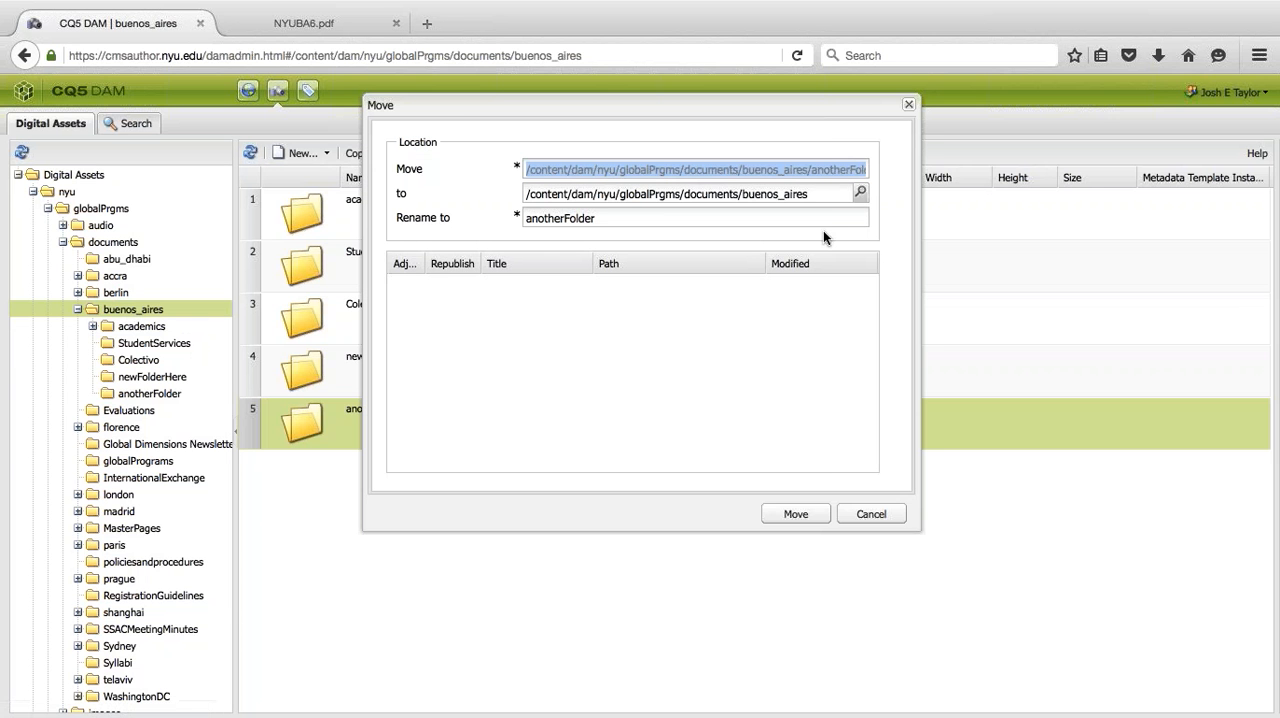
pyautogui.click(861, 193)
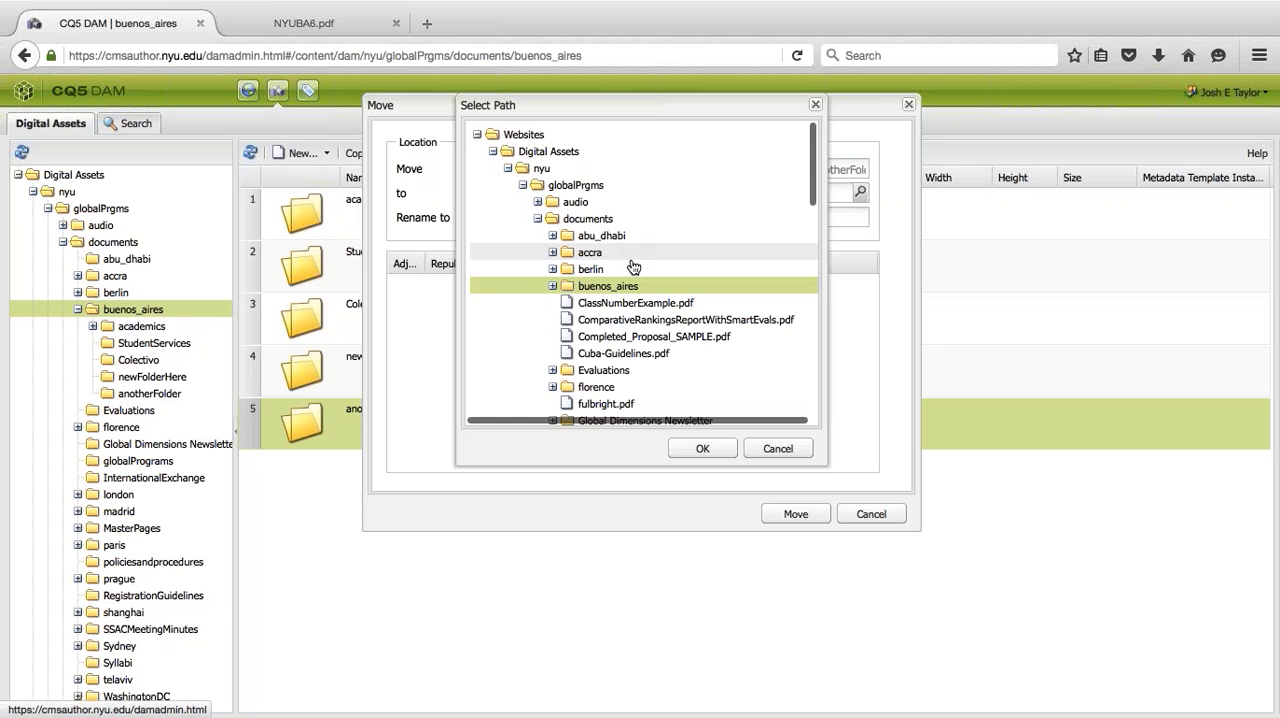
pyautogui.scroll(-2, 626, 323)
pyautogui.scroll(-1, 626, 305)
pyautogui.scroll(1, 626, 305)
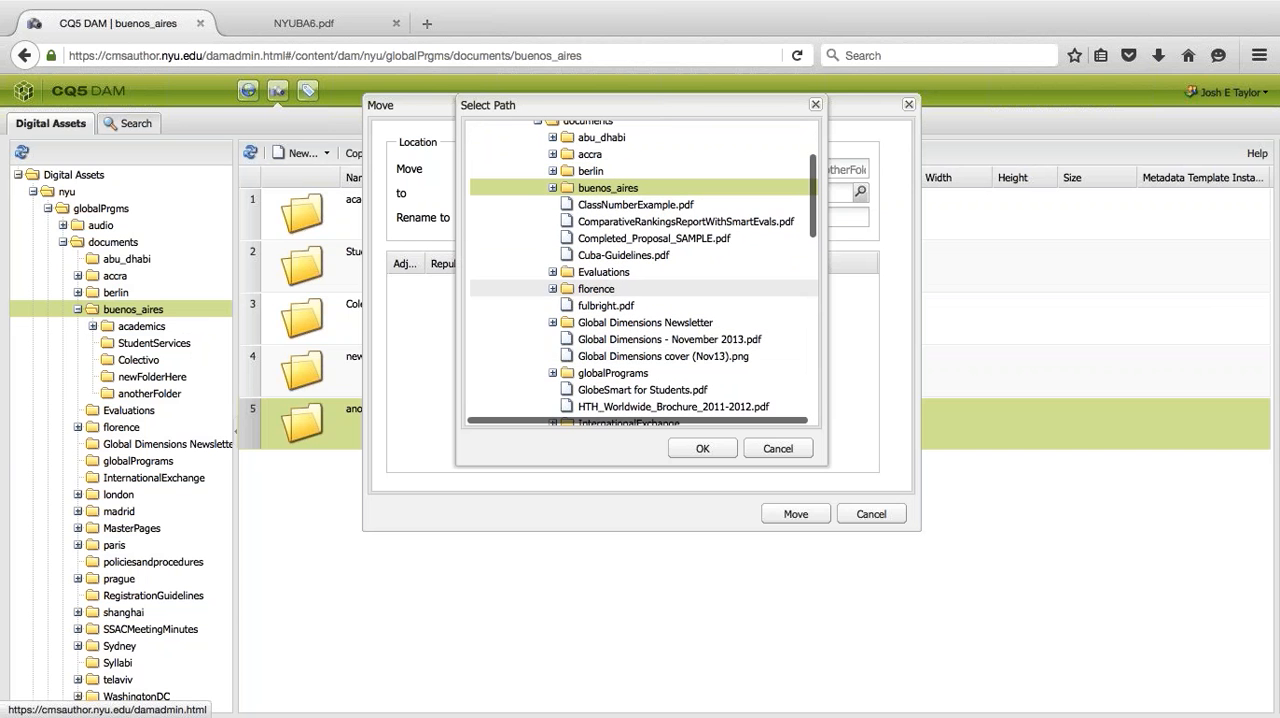
pyautogui.click(552, 190)
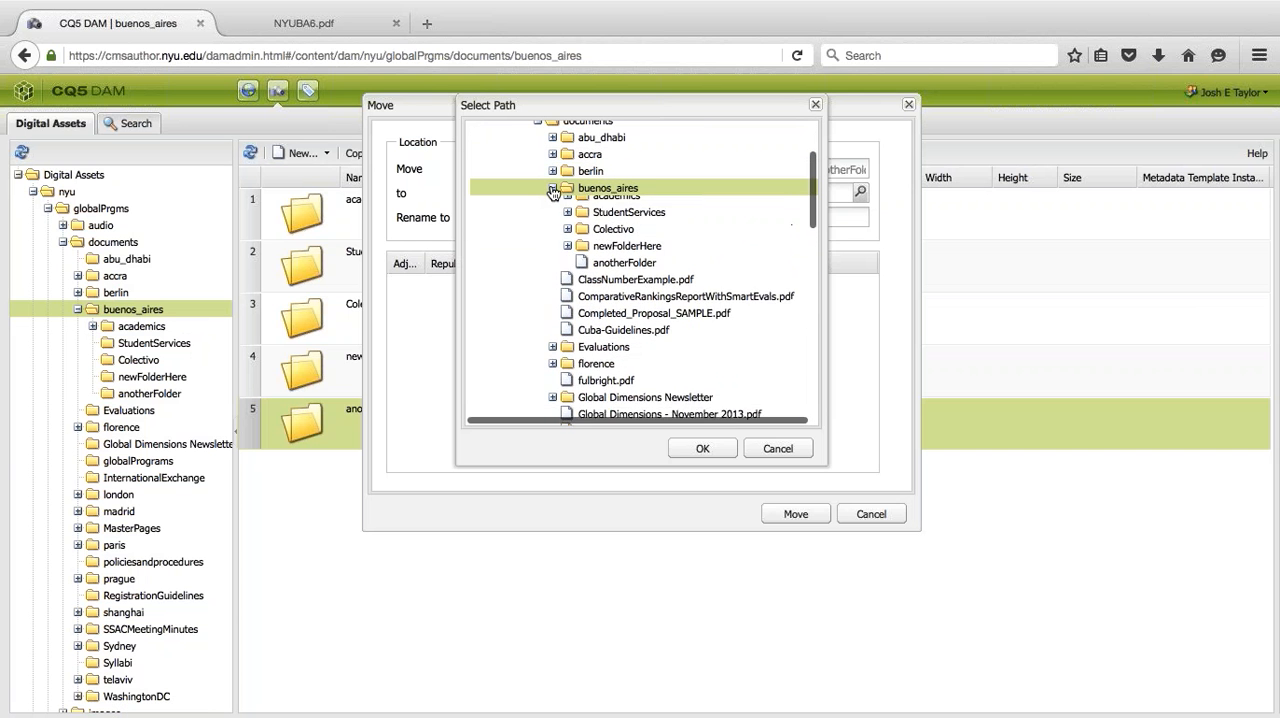
pyautogui.click(610, 254)
pyautogui.click(705, 446)
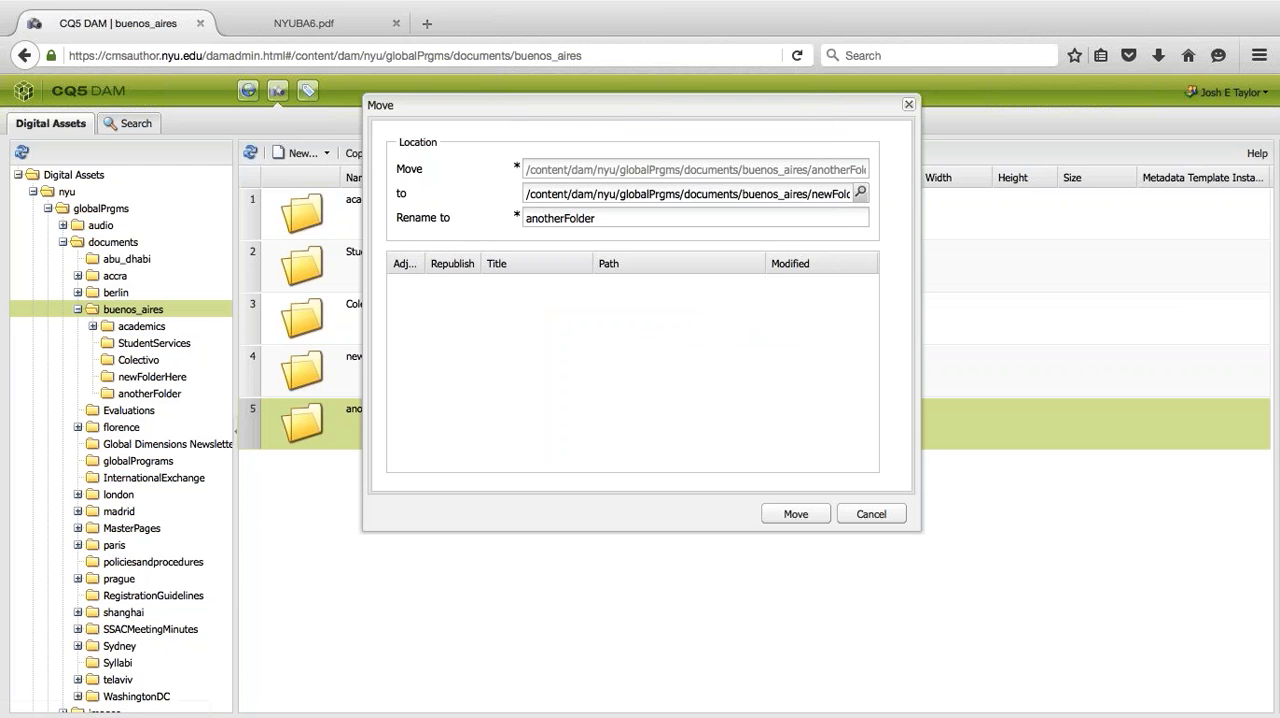
pyautogui.click(795, 513)
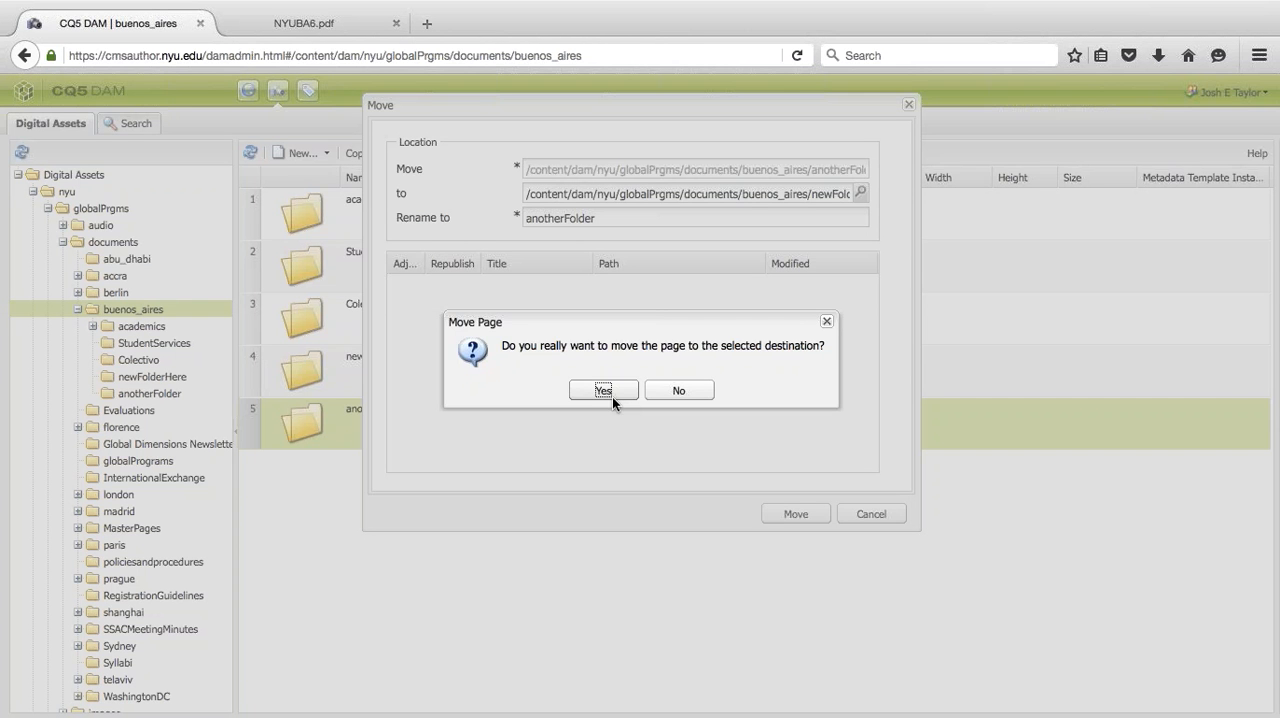
pyautogui.click(601, 392)
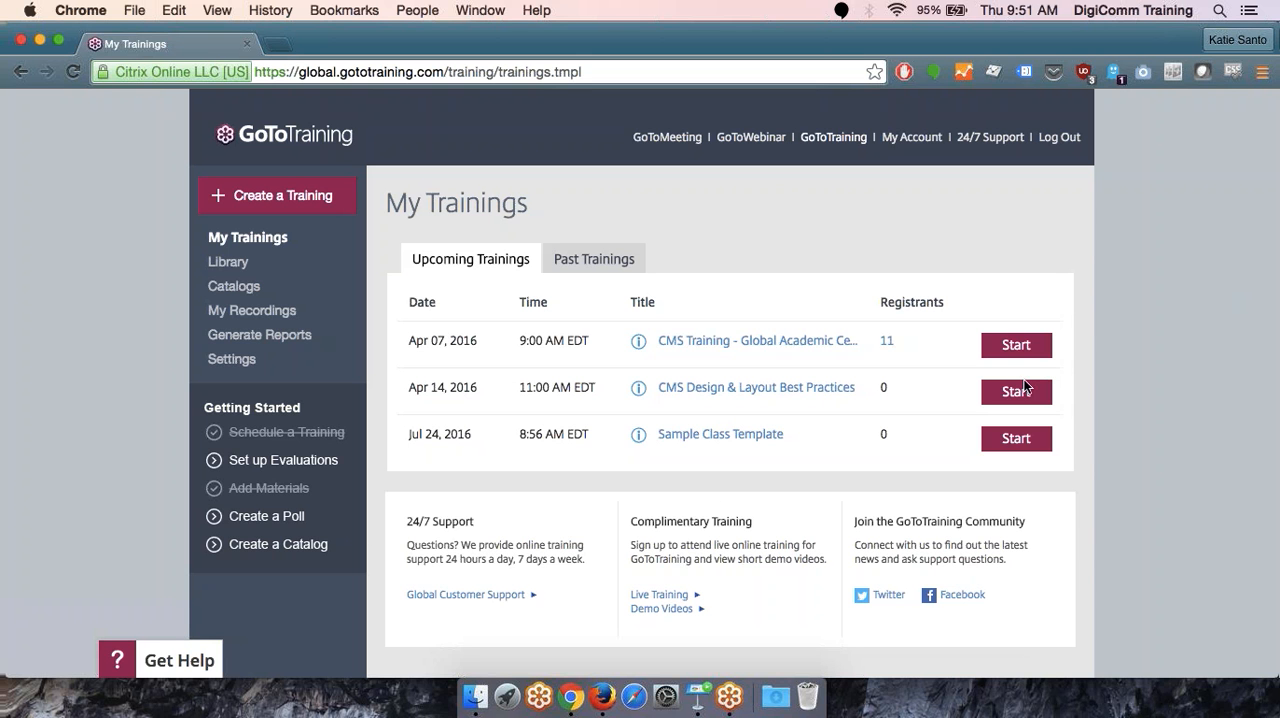
# - Switch to Firefox and upload bed-cat-546.png from Finder's All My Files to the newFolderHere folder
pyautogui.click(602, 697)
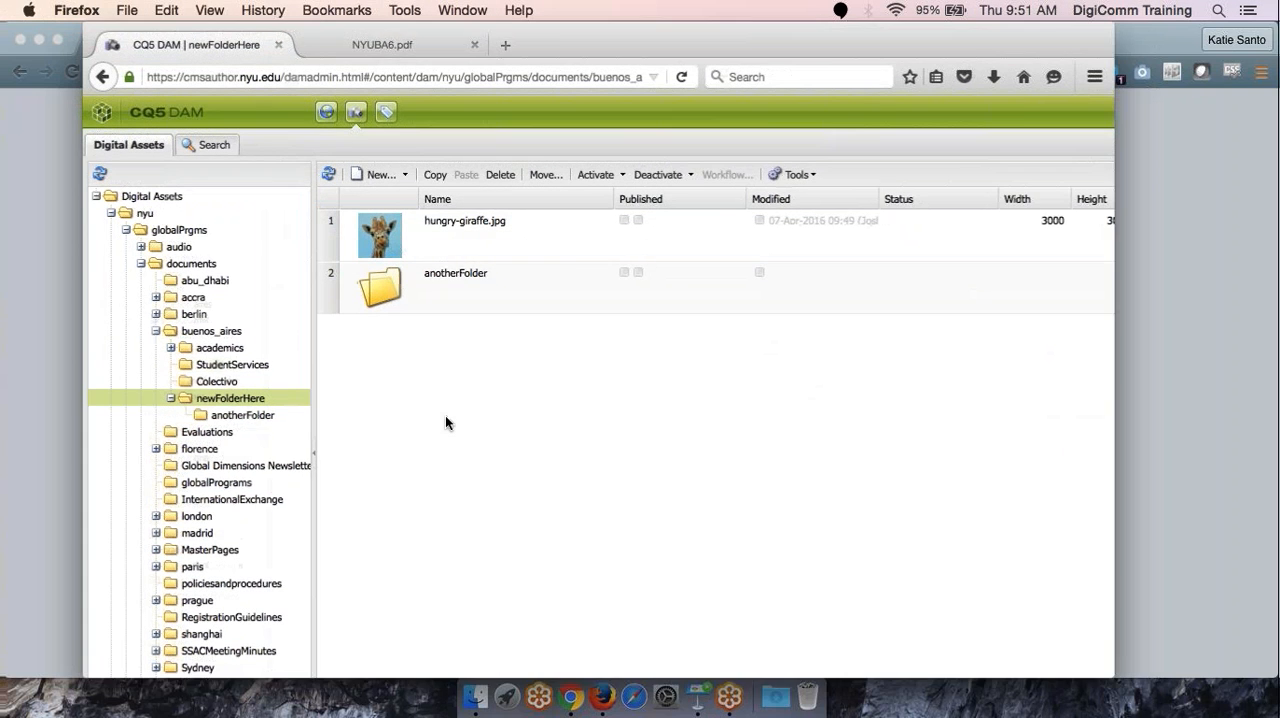
pyautogui.click(474, 698)
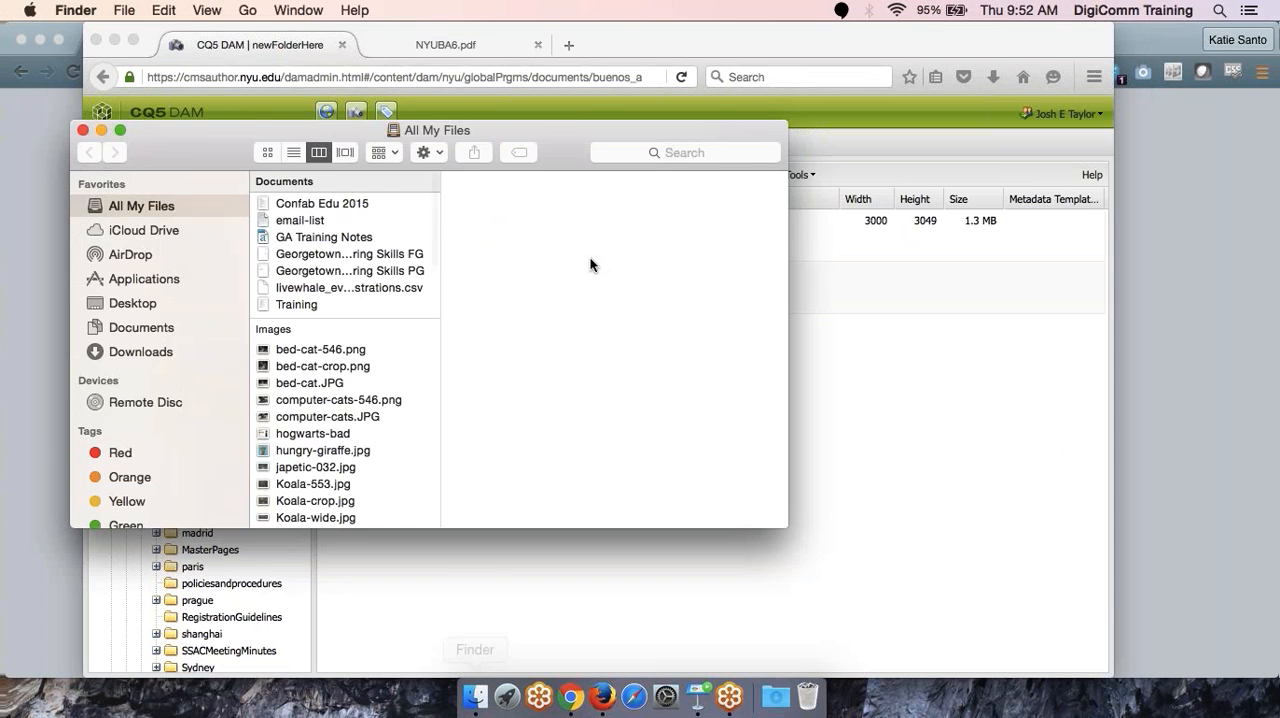
pyautogui.moveTo(245, 145); pyautogui.dragTo(812, 430)
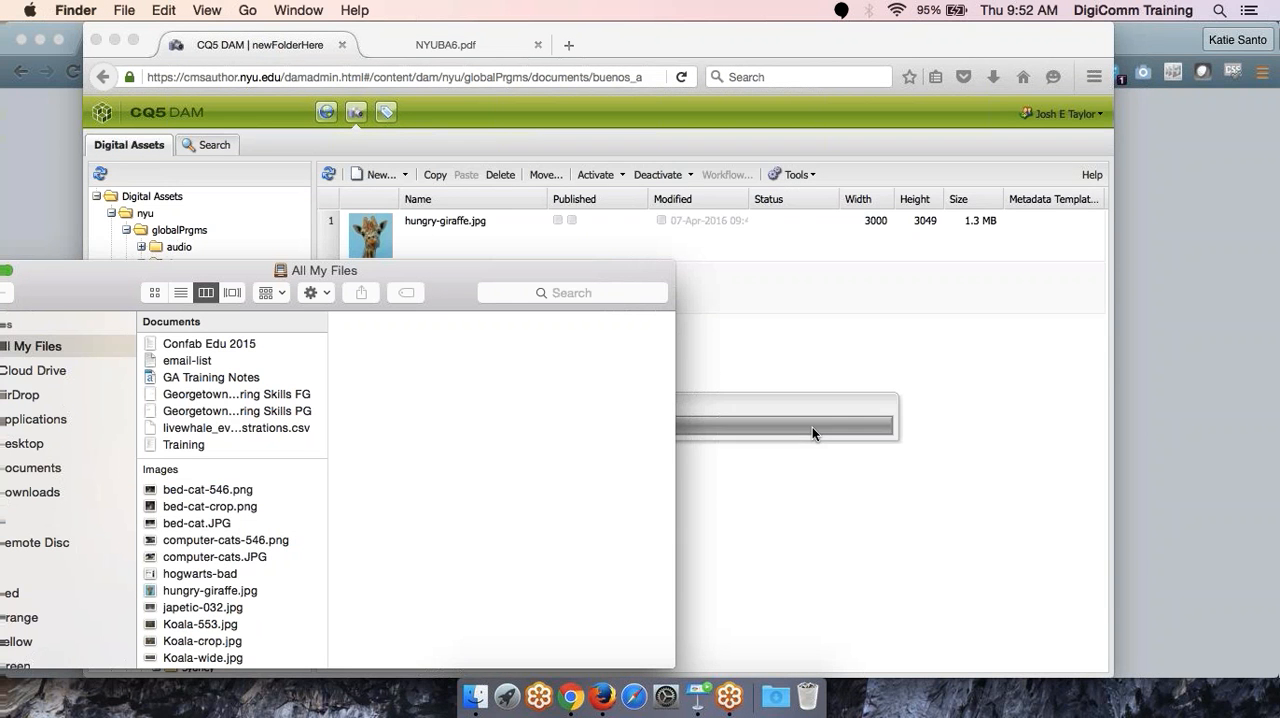
pyautogui.moveTo(520, 494); pyautogui.dragTo(1082, 319)
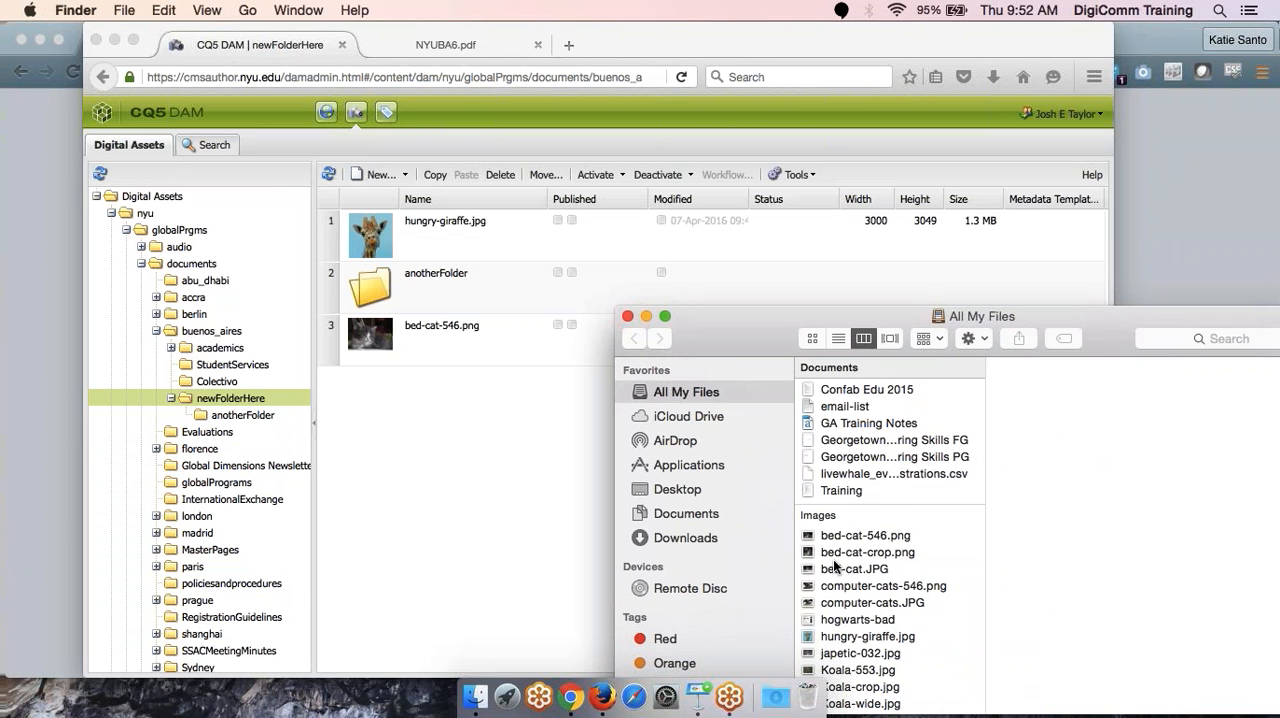
# - Upload computer-cats.JPG from Finder to newFolderHere and refresh the asset list
pyautogui.click(861, 601)
pyautogui.moveTo(861, 600); pyautogui.dragTo(439, 440)
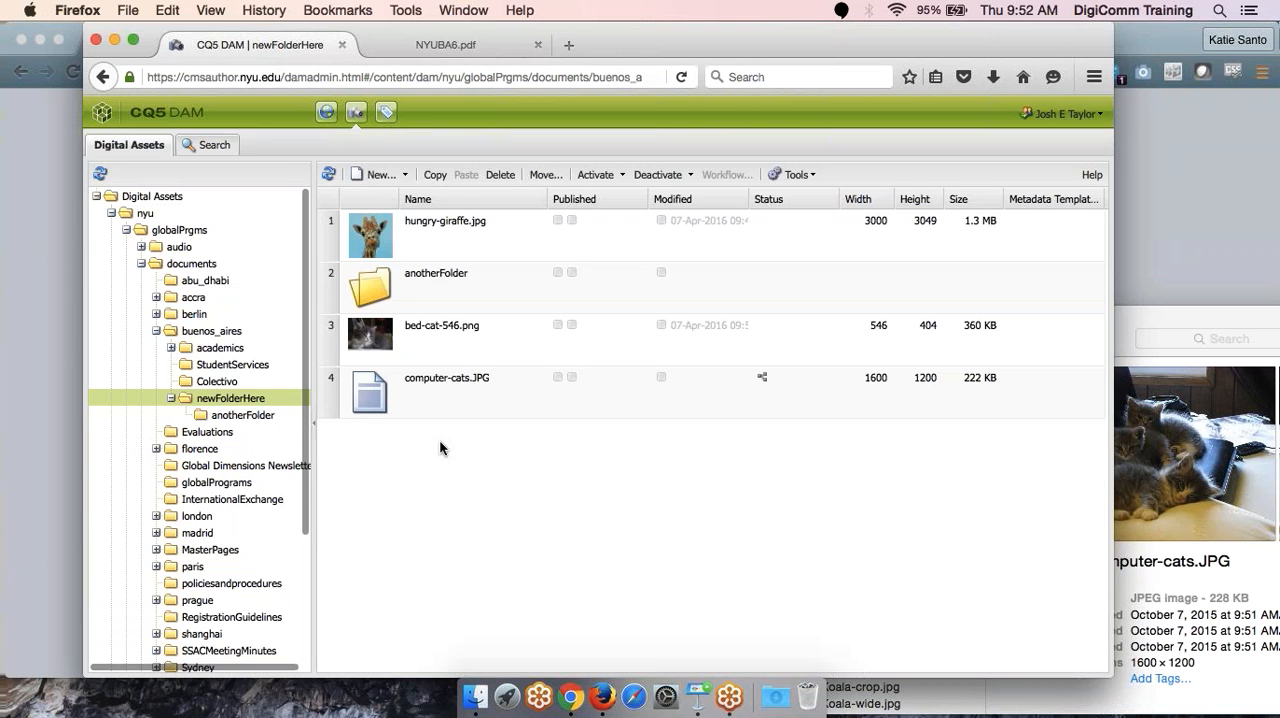
pyautogui.click(328, 174)
# - Upload Koala-553.jpg, Koala-crop.jpg and Koala-wide.jpg together from Finder to the newFolderHere folder
pyautogui.moveTo(648, 37); pyautogui.dragTo(592, 37)
pyautogui.click(1118, 708)
pyautogui.scroll(-4, 910, 594)
pyautogui.click(838, 505)
pyautogui.keyDown('shift'); pyautogui.click(833, 537); pyautogui.keyUp('shift')
pyautogui.moveTo(833, 537); pyautogui.dragTo(447, 523)
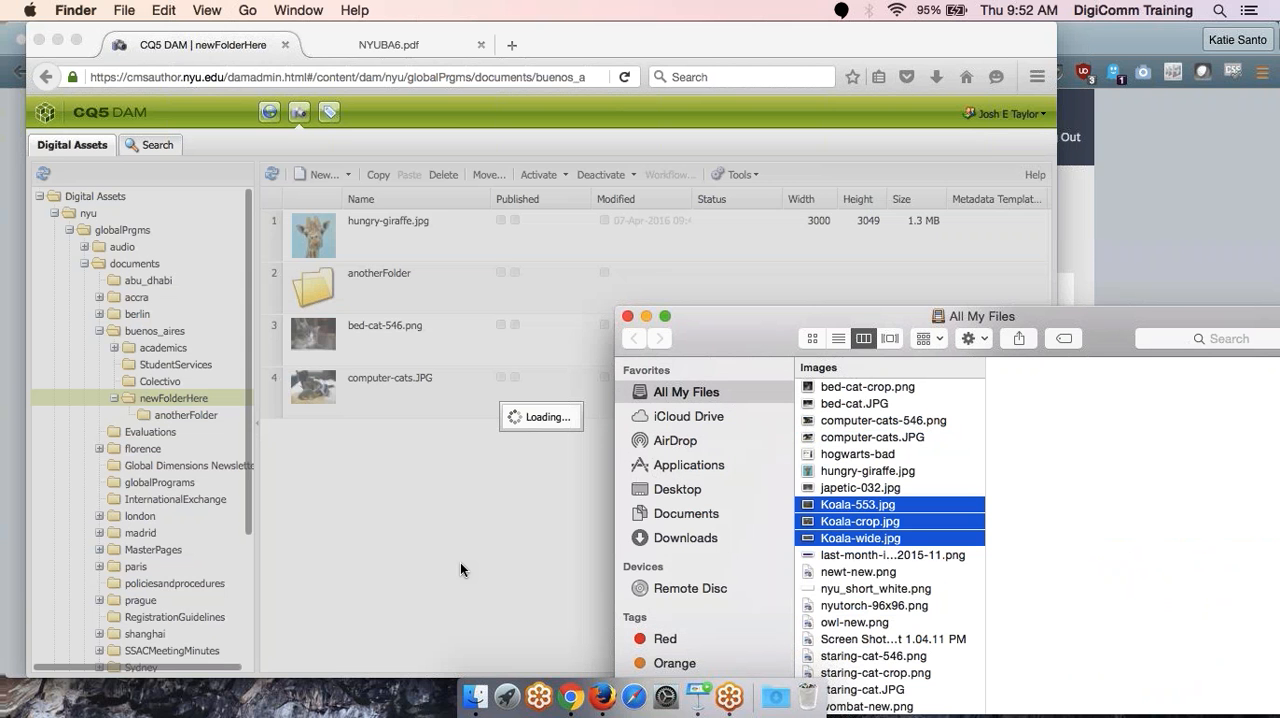
pyautogui.click(464, 591)
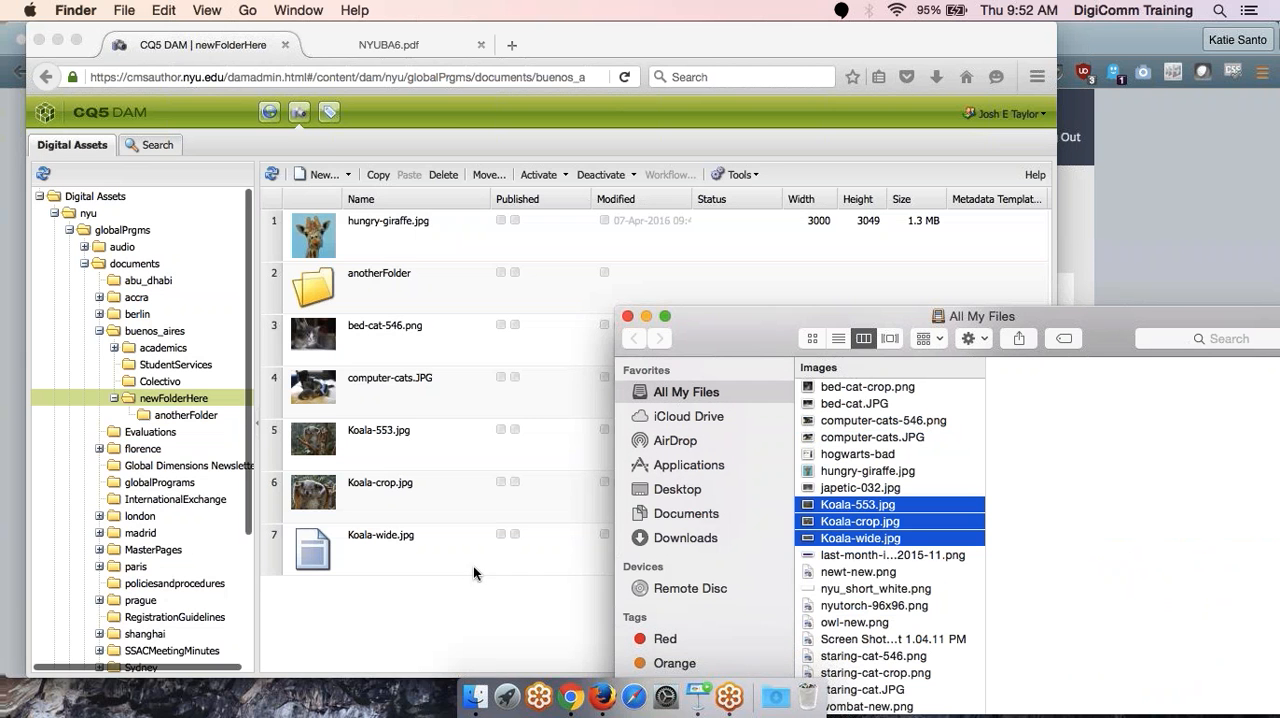
# - Select the images from bed-cat-546.png through Koala-wide.jpg and try to reposition them as a group, declining the reordering
pyautogui.moveTo(367, 342); pyautogui.dragTo(364, 528)
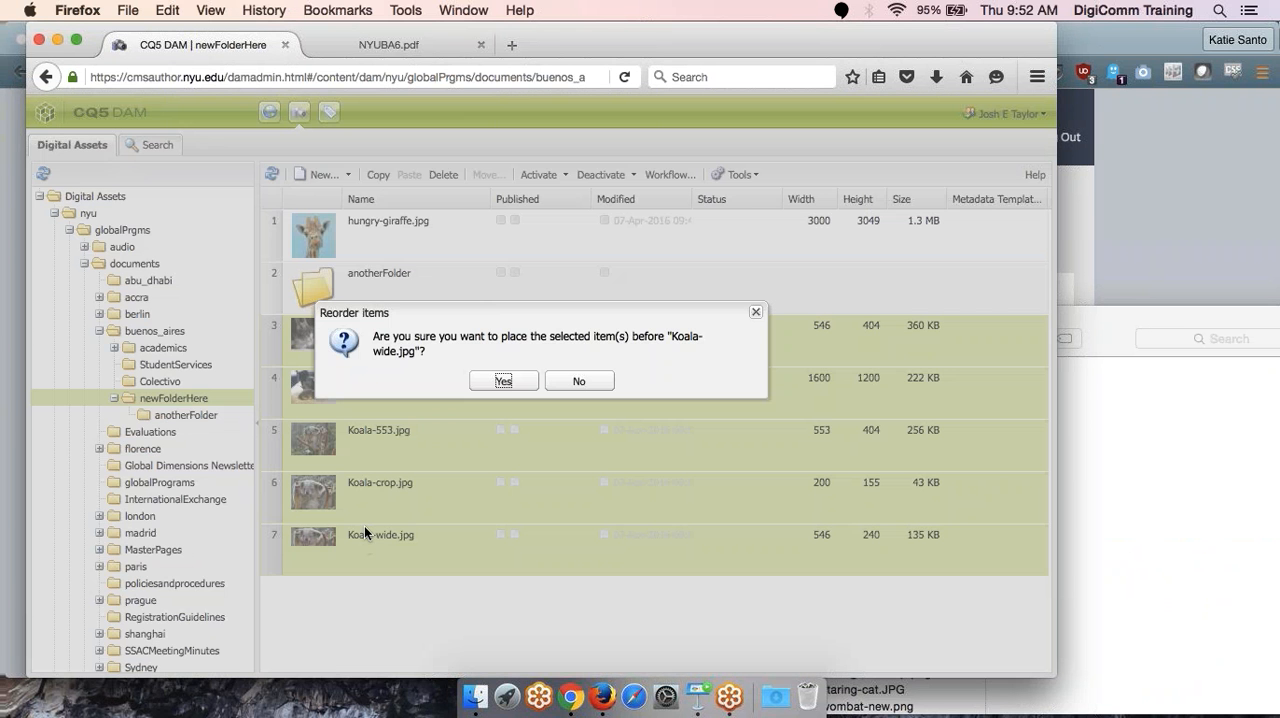
pyautogui.click(572, 380)
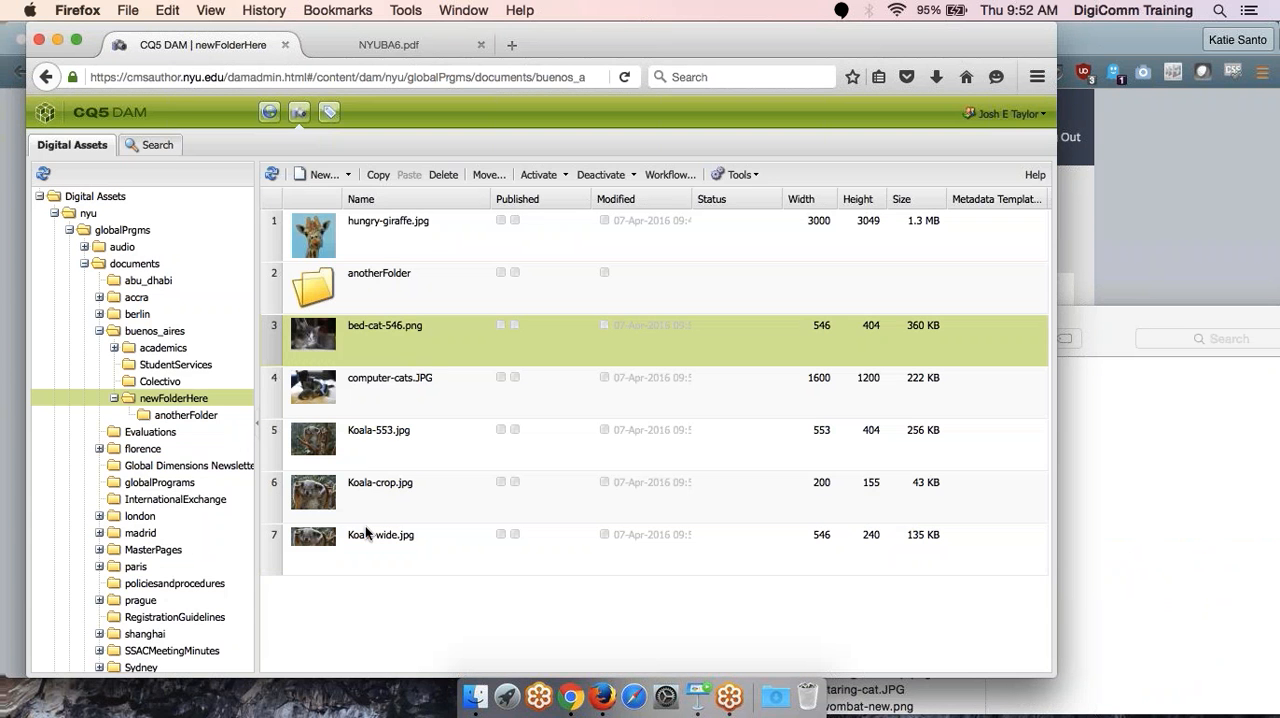
pyautogui.keyDown('shift'); pyautogui.click(363, 541); pyautogui.keyUp('shift')
pyautogui.moveTo(363, 541); pyautogui.dragTo(325, 289)
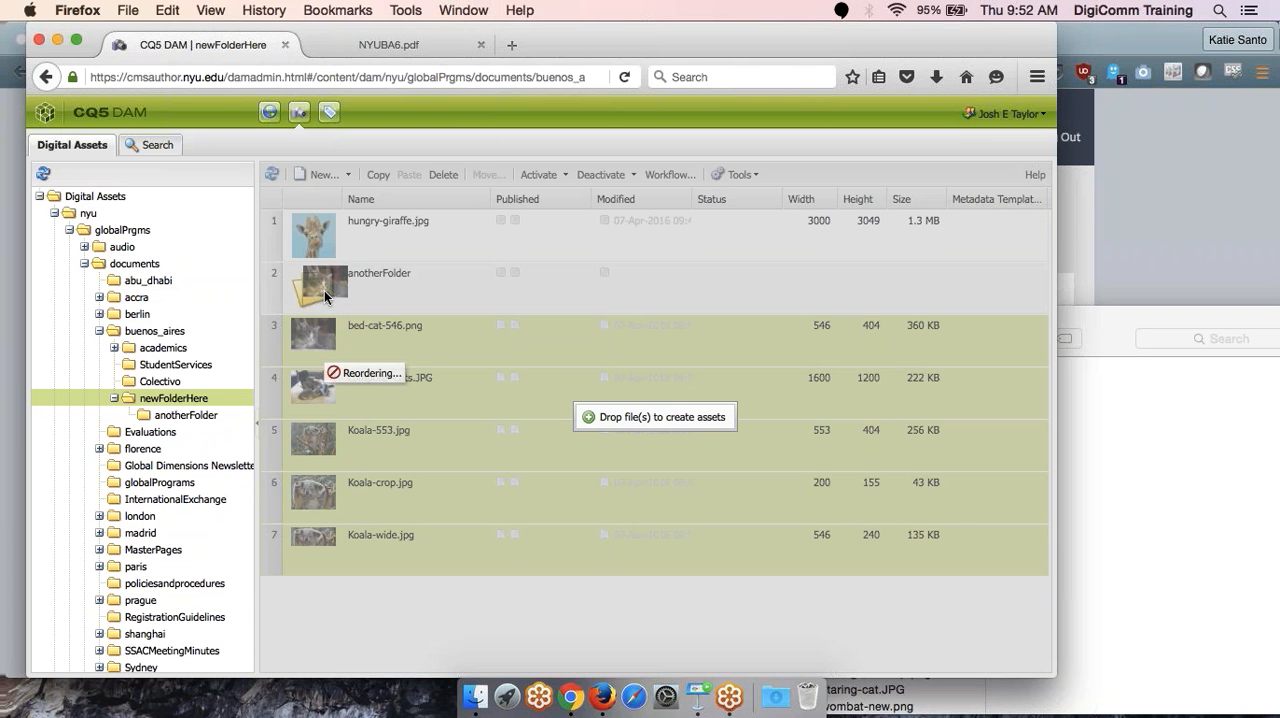
pyautogui.moveTo(324, 291); pyautogui.dragTo(353, 590)
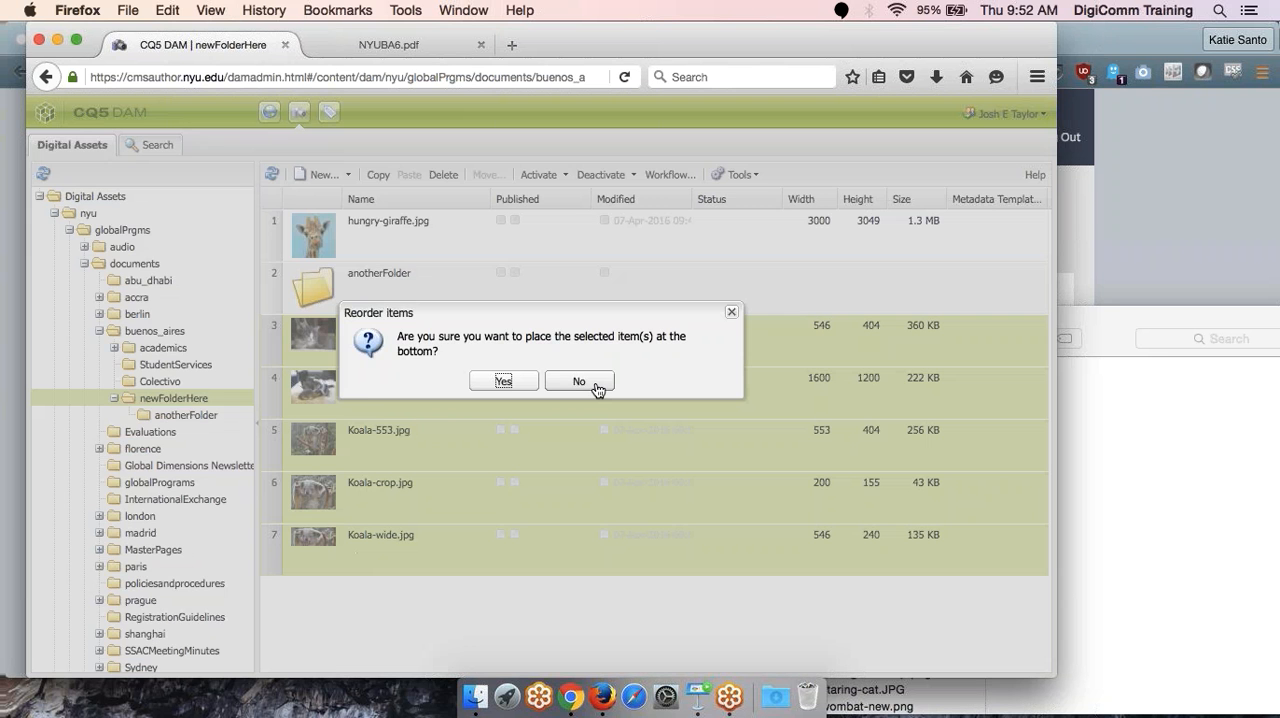
pyautogui.click(592, 386)
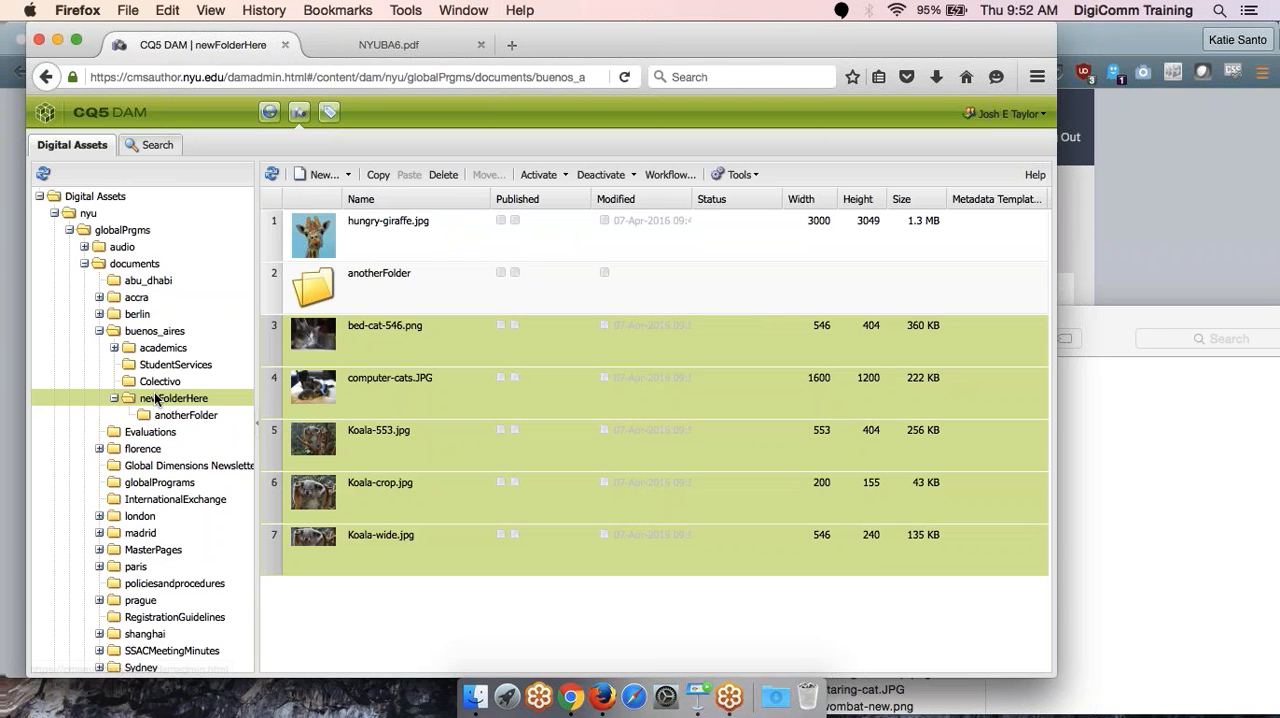
# - Reload newFolderHere, open the Move settings for bed-cat-546.png to examine the rename option, and cancel without moving the file
pyautogui.click(153, 331)
pyautogui.click(152, 400)
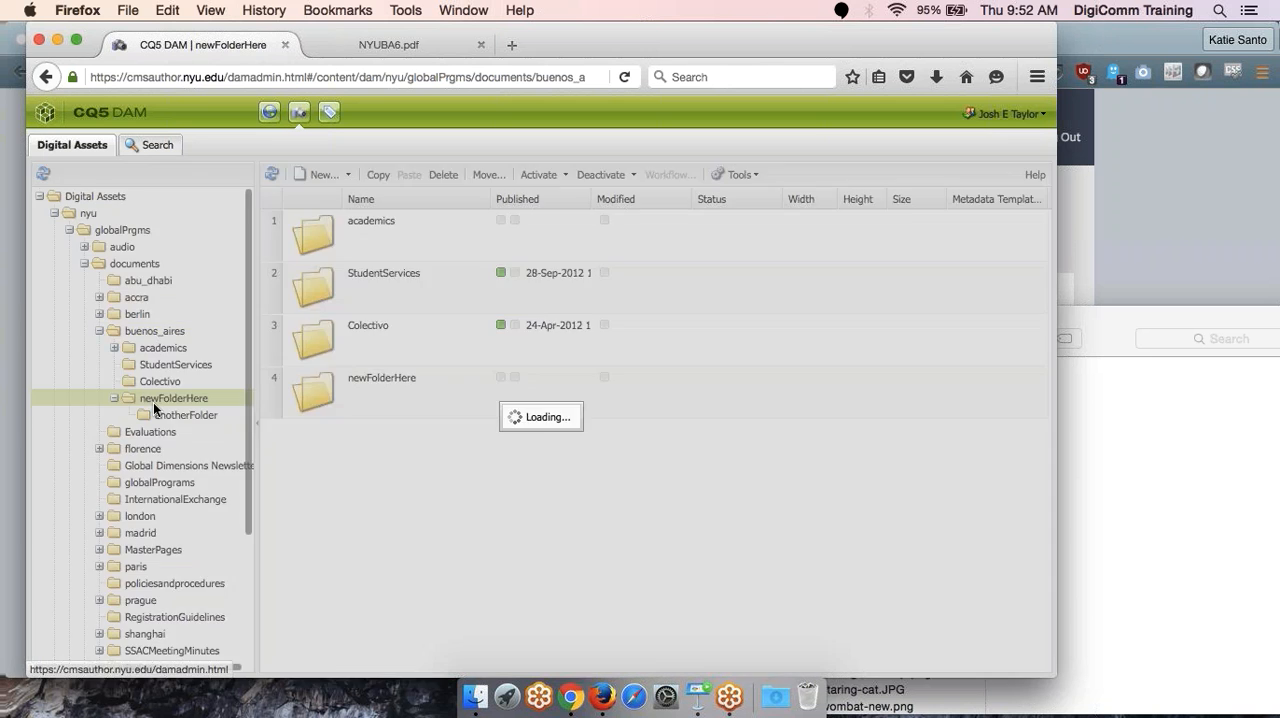
pyautogui.click(363, 338)
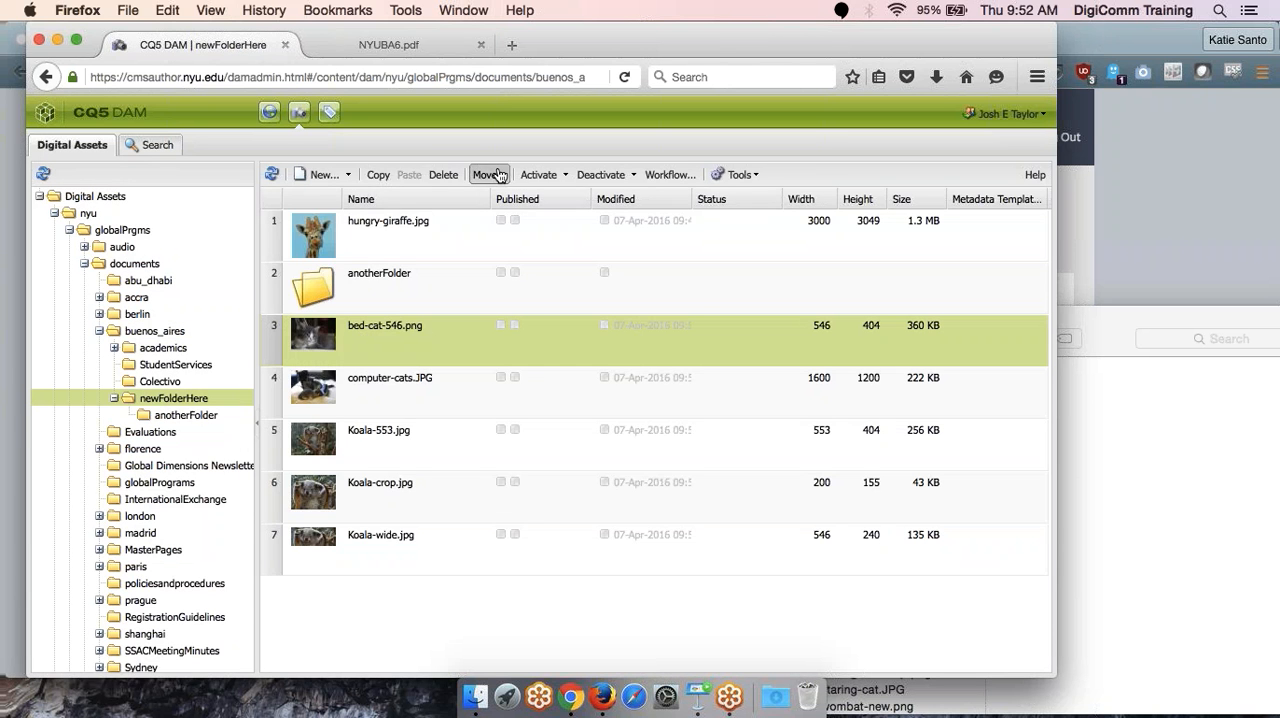
pyautogui.click(489, 174)
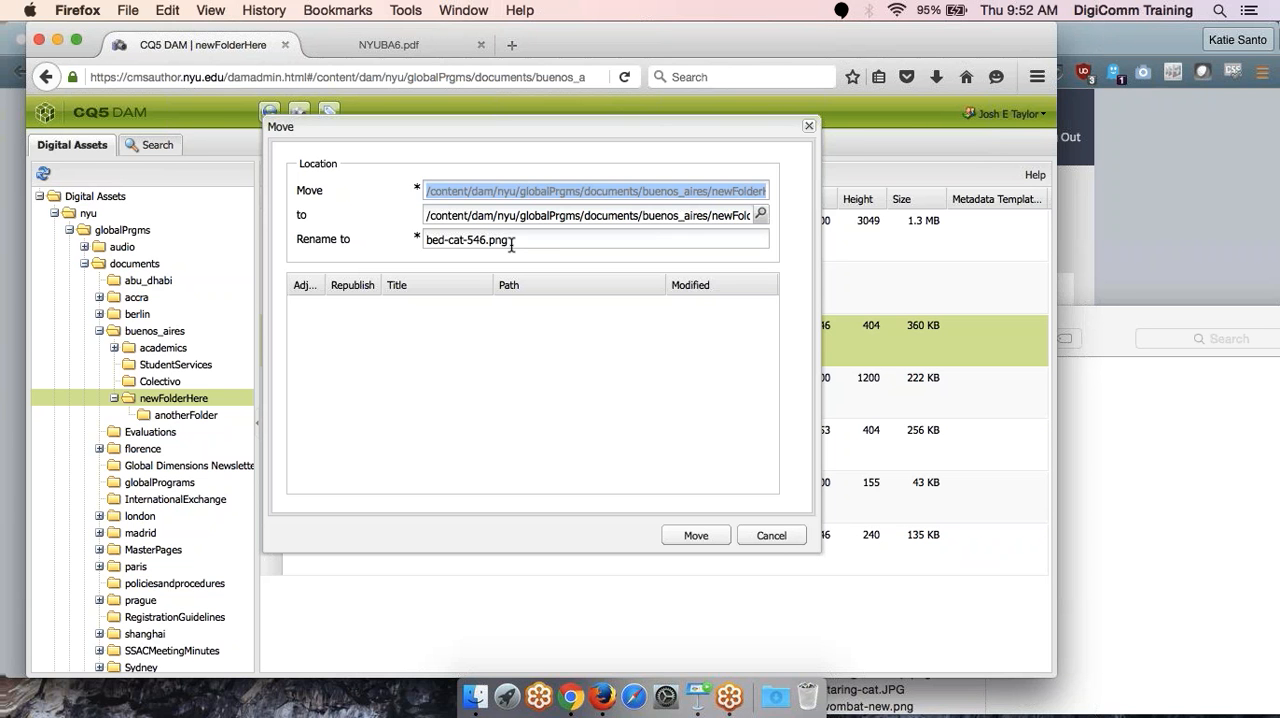
pyautogui.click(471, 244)
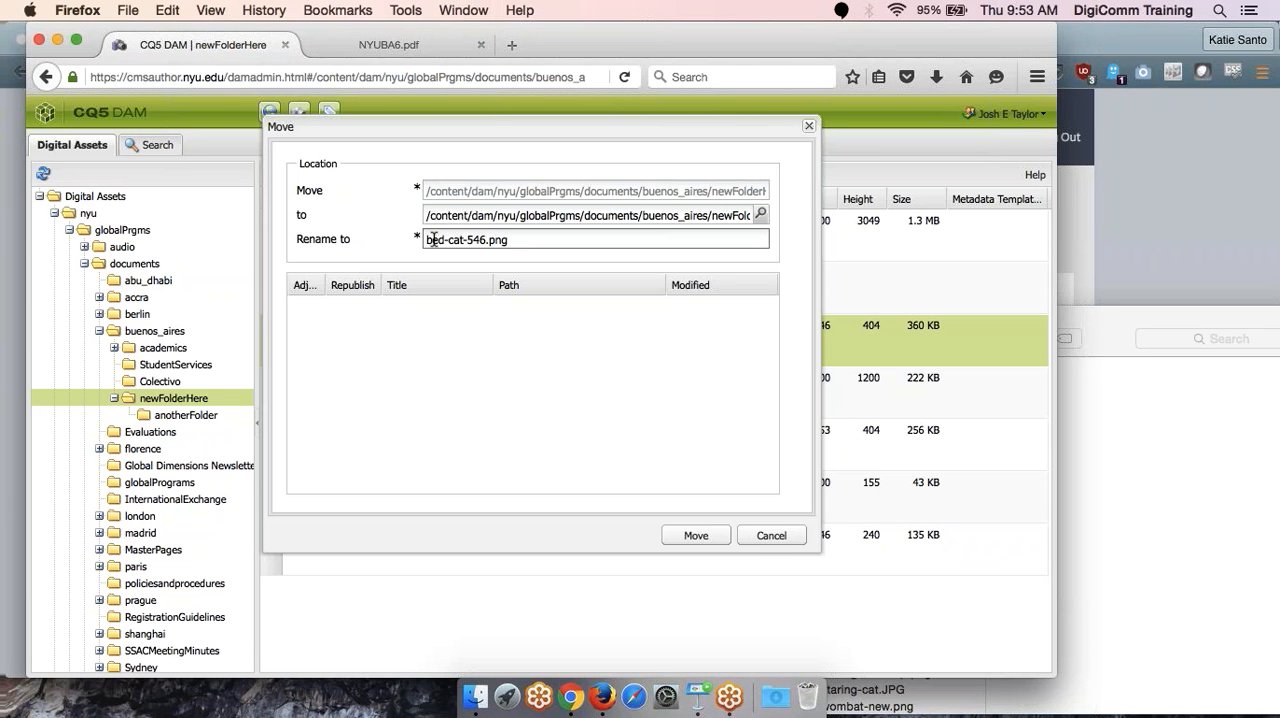
pyautogui.click(790, 538)
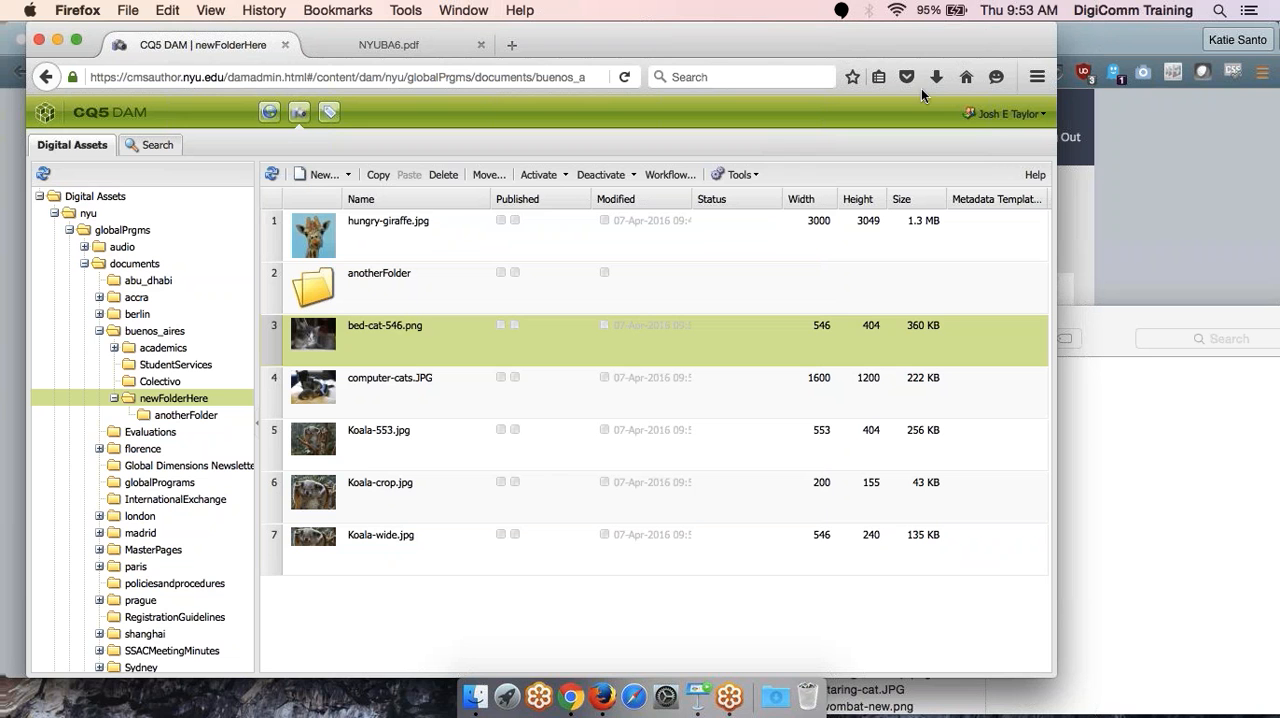
# - Browse the parent buenos_aires folder and its newFolderHere entry, and return to the contents of newFolderHere
pyautogui.click(386, 539)
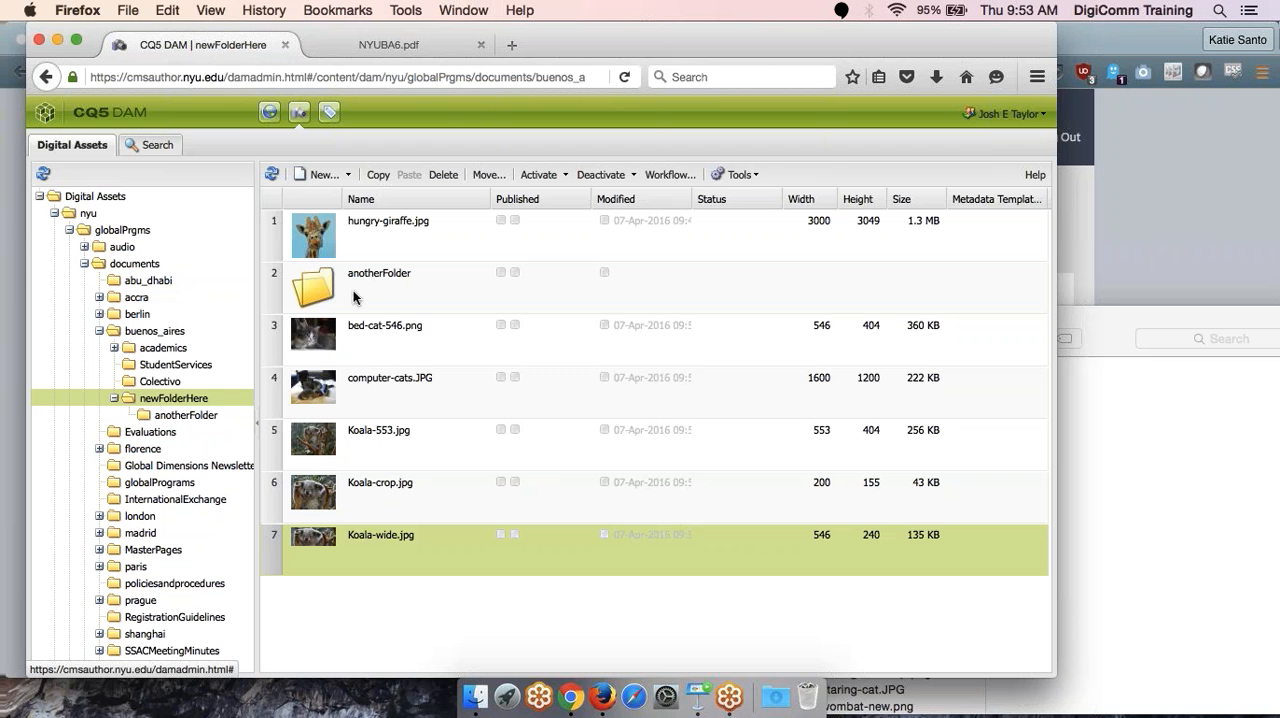
pyautogui.click(143, 331)
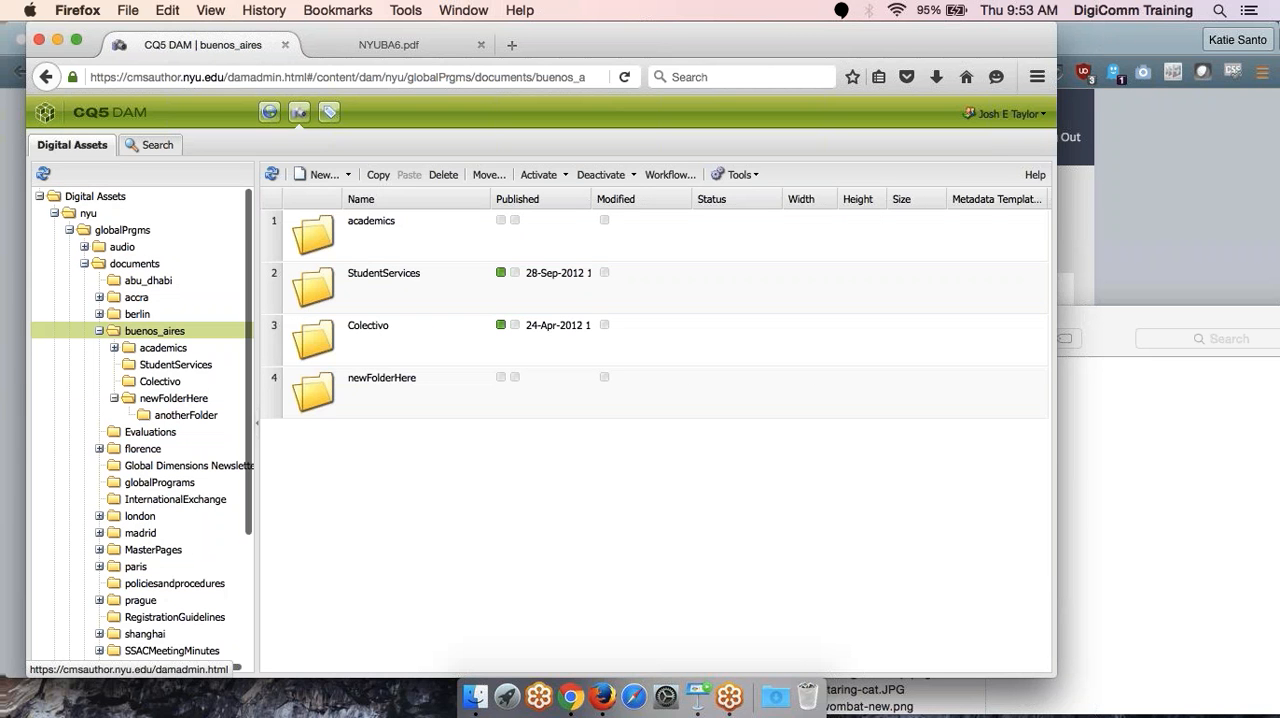
pyautogui.click(382, 406)
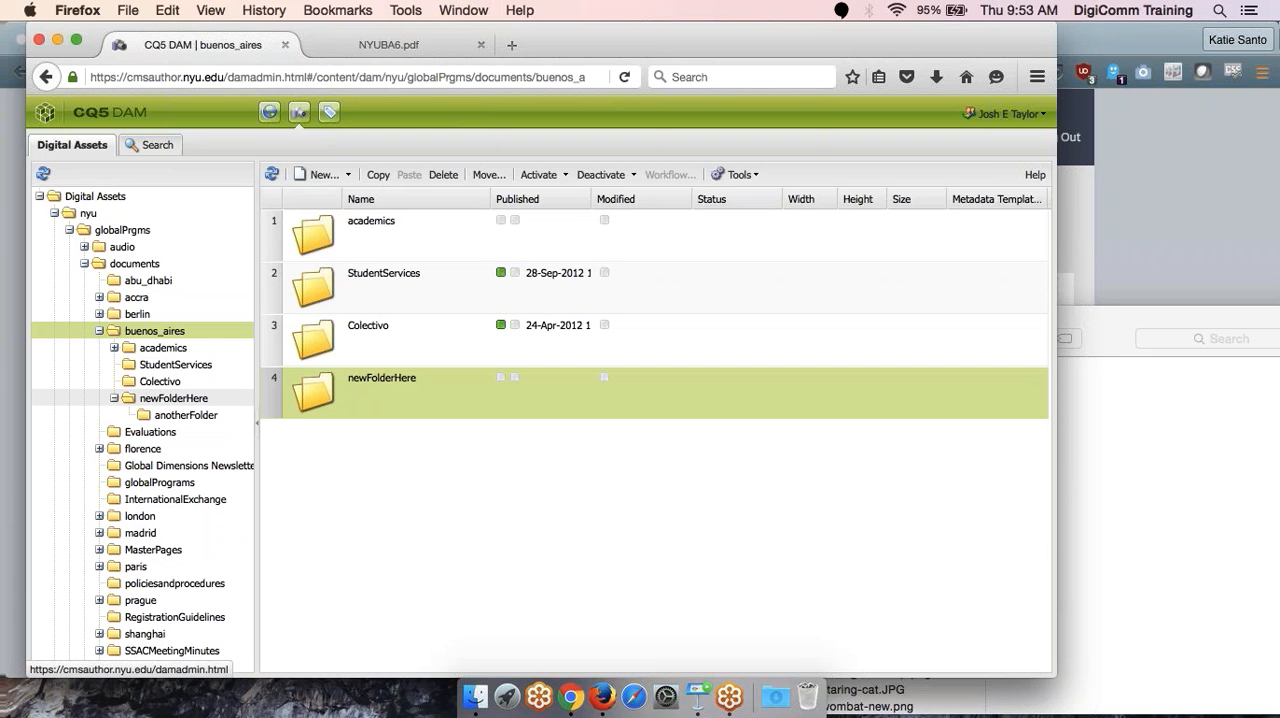
pyautogui.click(173, 397)
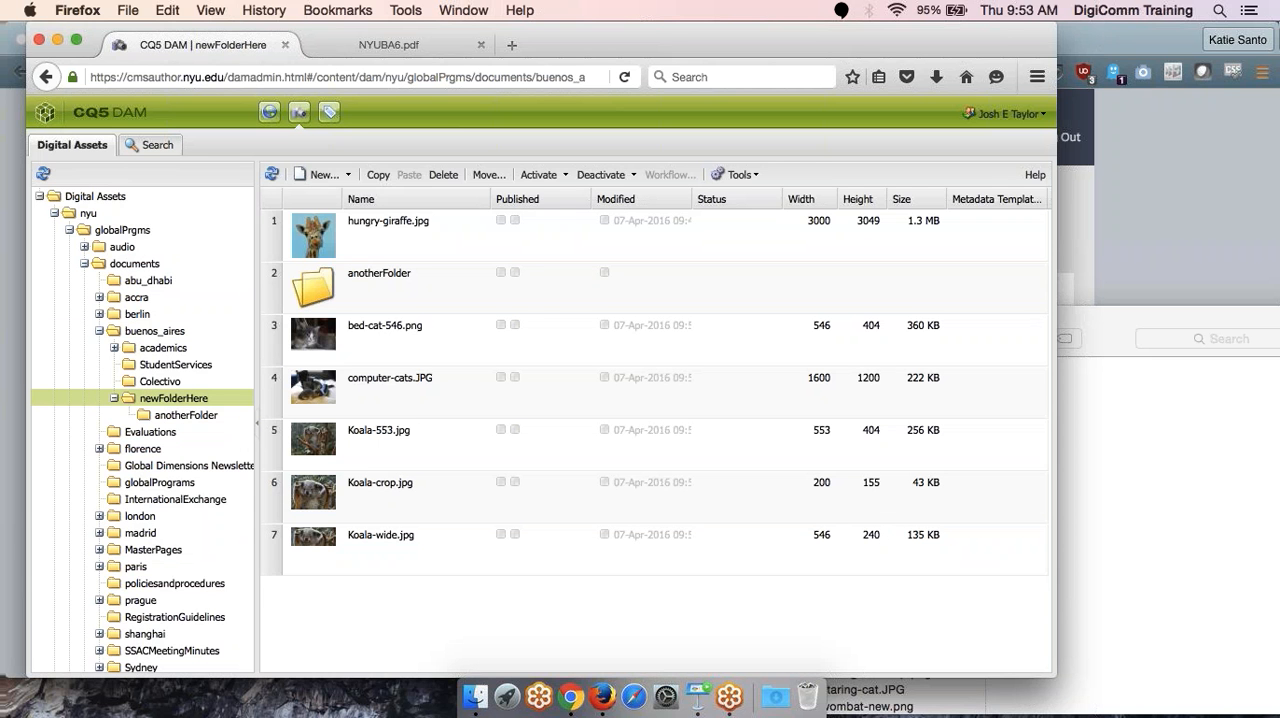
# - Activate hungry-giraffe.jpg in newFolderHere and refresh the asset list
pyautogui.click(385, 228)
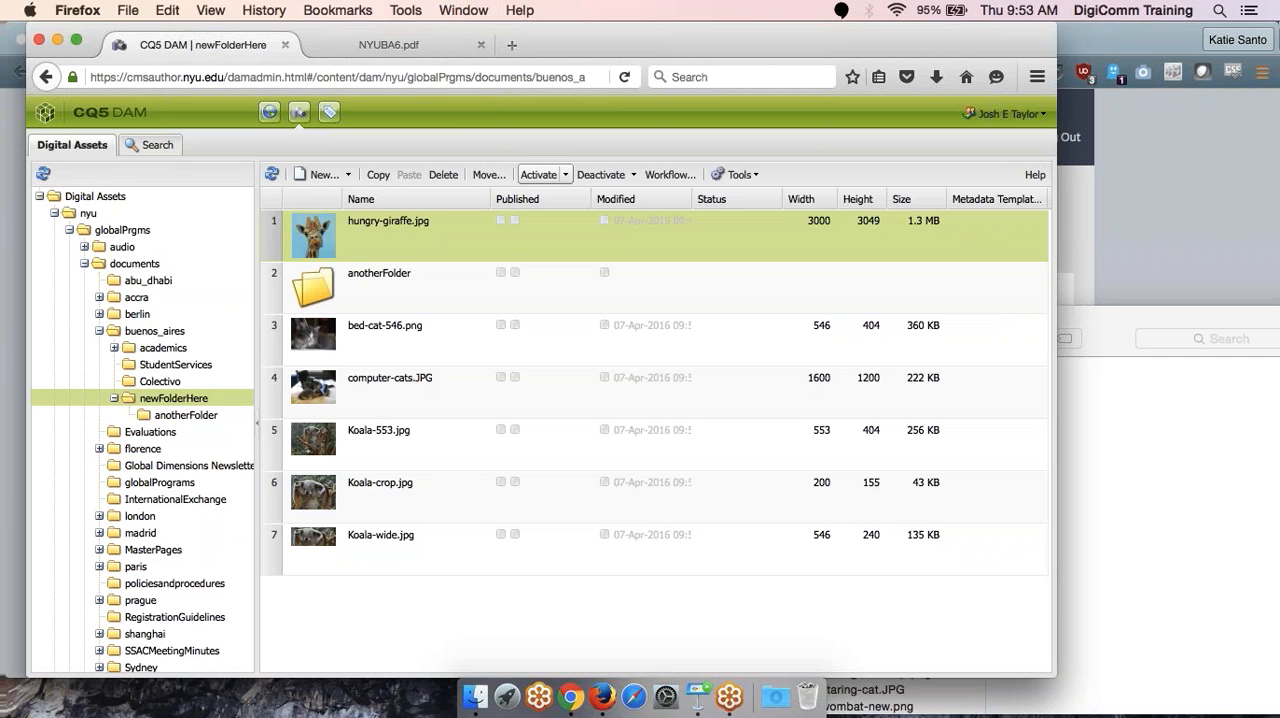
pyautogui.click(538, 174)
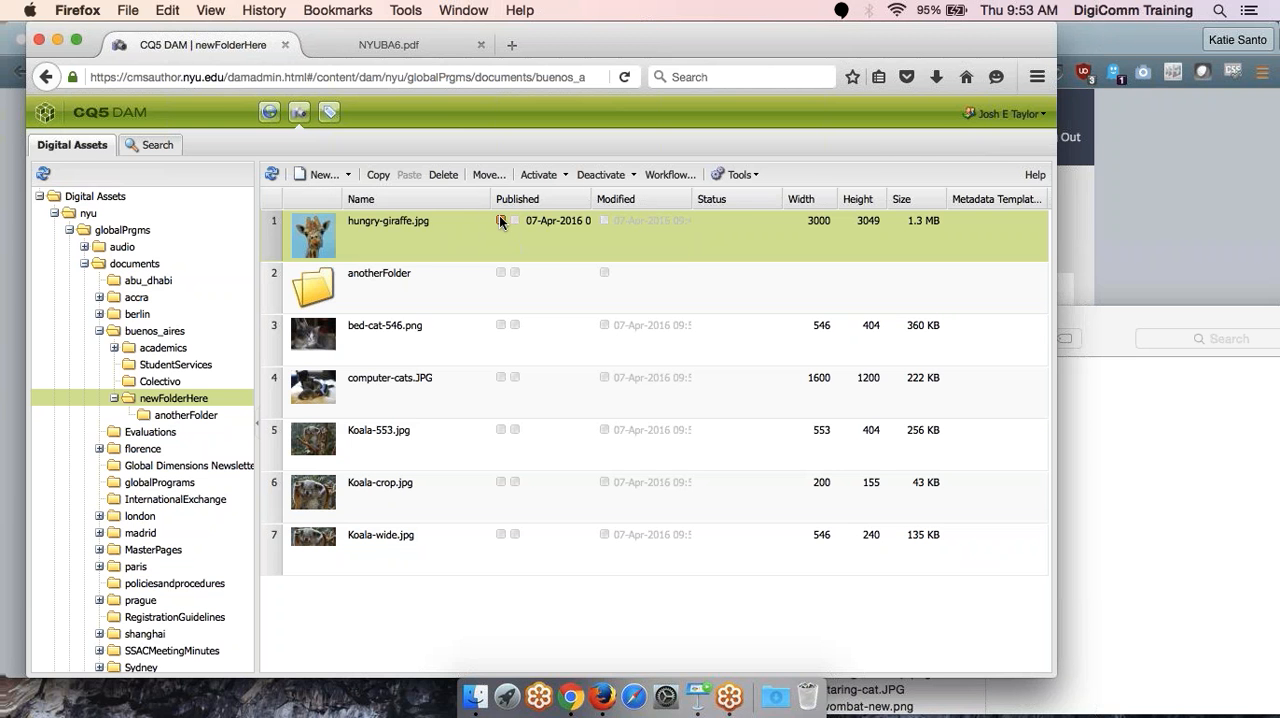
pyautogui.moveTo(501, 222)
pyautogui.click(271, 174)
# - Expand the browser window to full screen, and deactivate hungry-giraffe.jpg, refreshing the asset list to update its publishing status
pyautogui.click(78, 45)
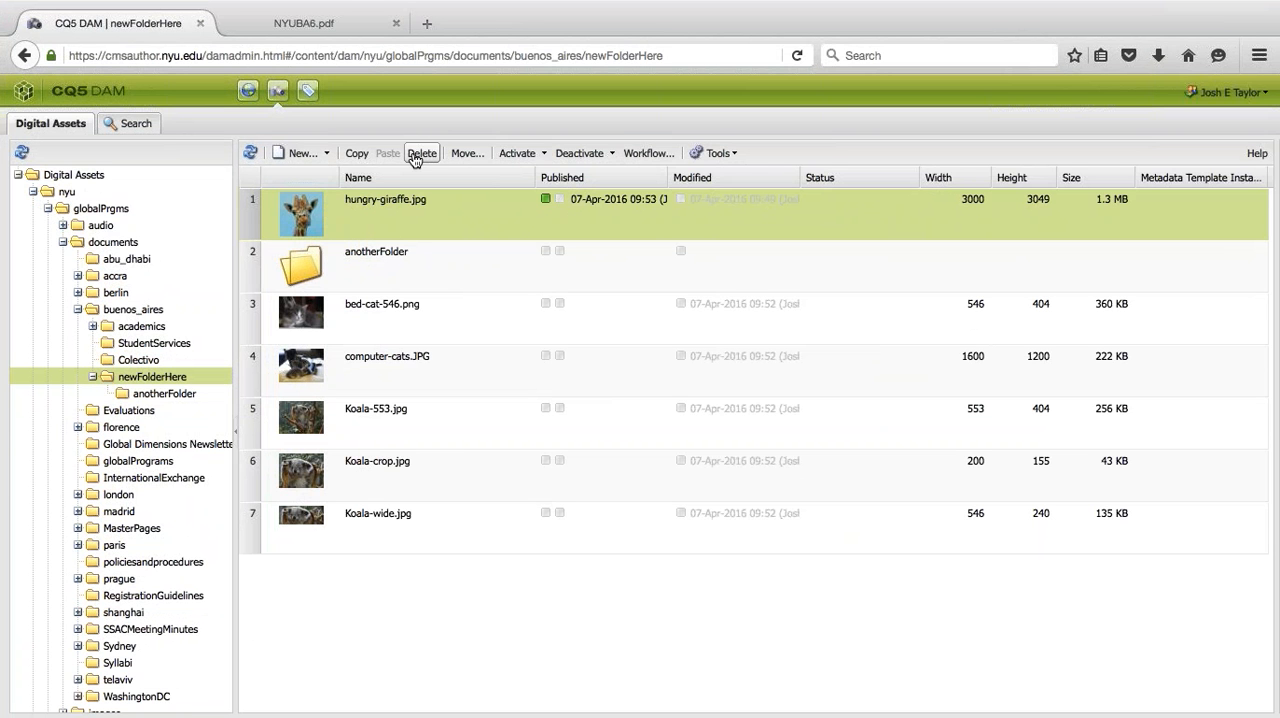
pyautogui.click(578, 155)
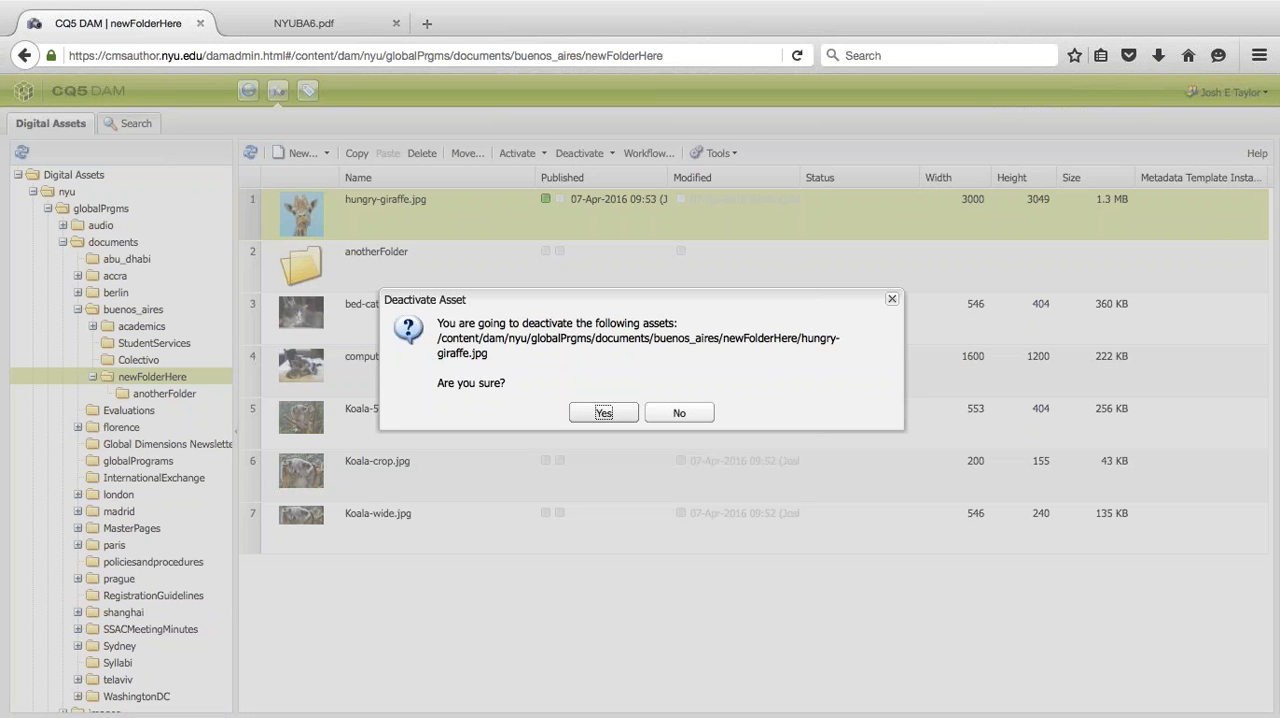
pyautogui.click(603, 413)
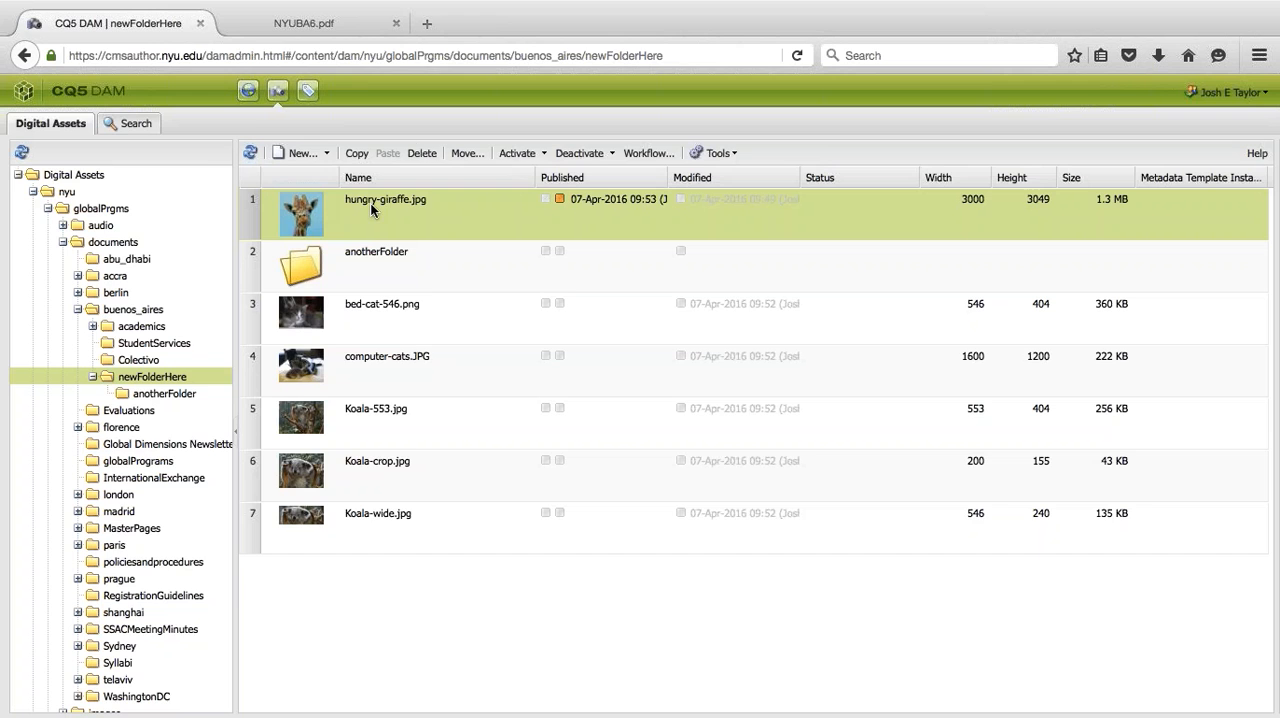
pyautogui.click(309, 31)
pyautogui.click(148, 23)
pyautogui.click(250, 153)
pyautogui.click(251, 153)
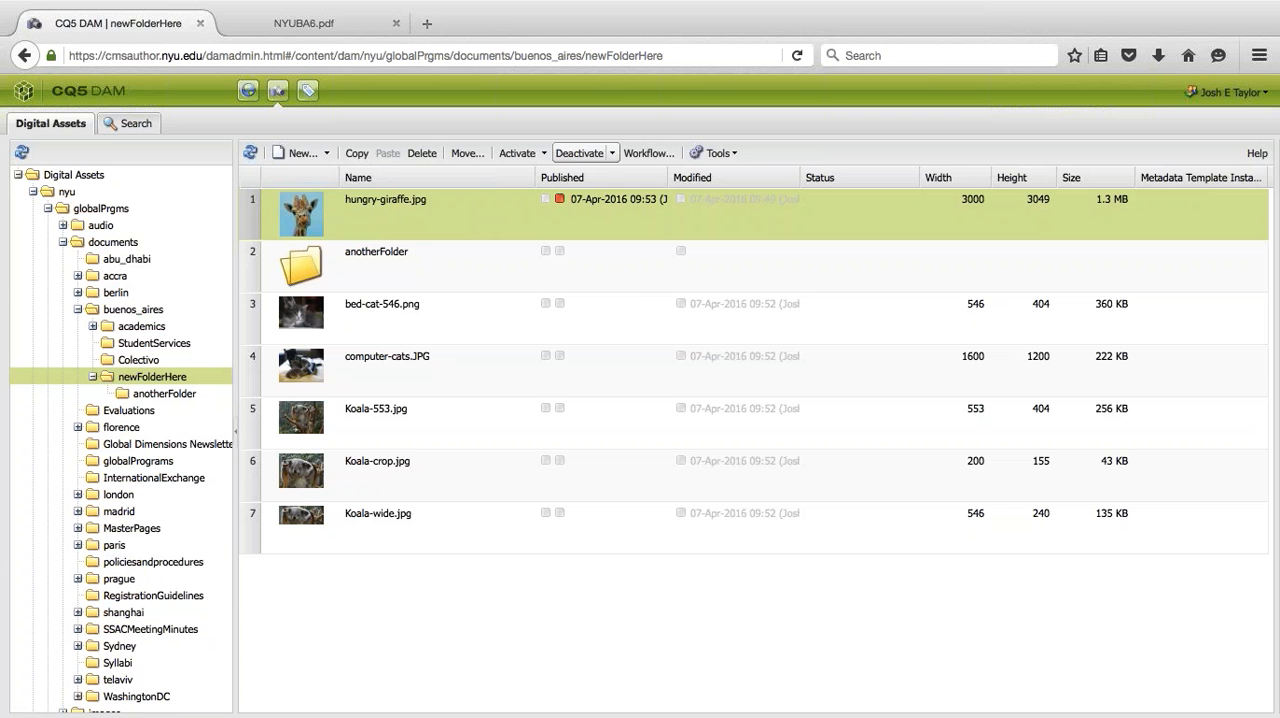
# - Delete hungry-giraffe.jpg from newFolderHere and refresh the asset list
pyautogui.click(424, 155)
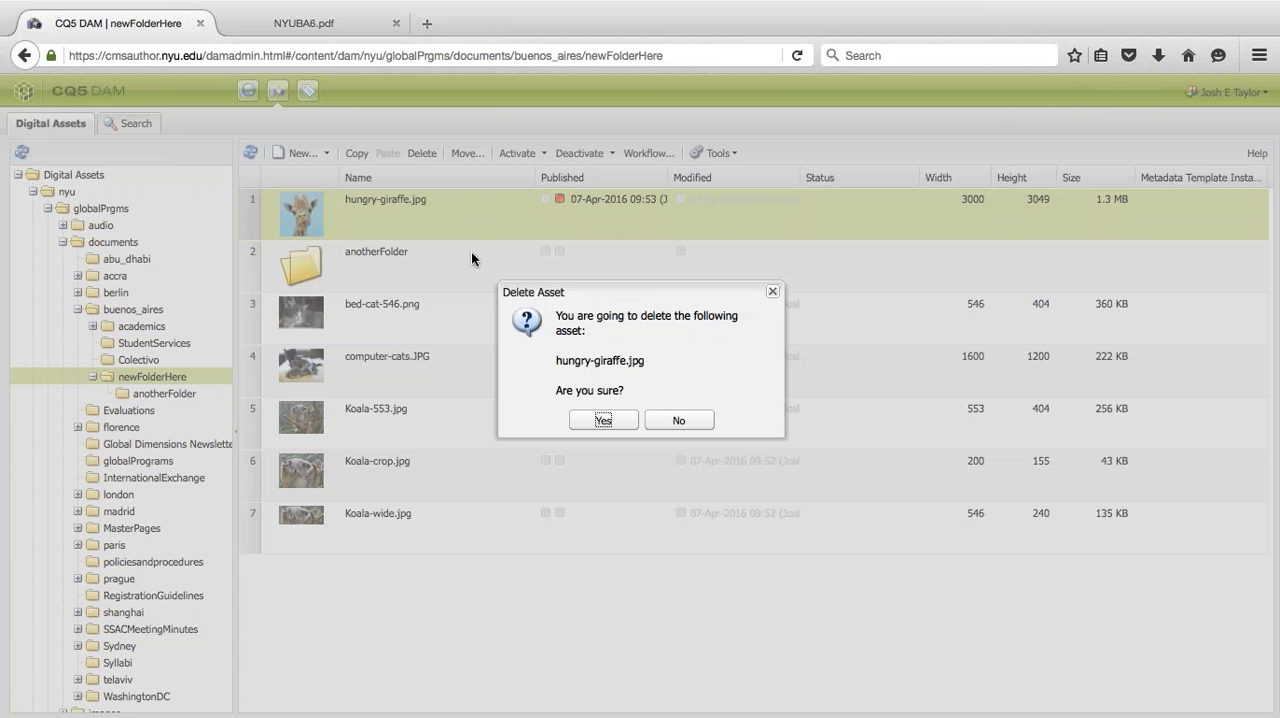
pyautogui.click(600, 421)
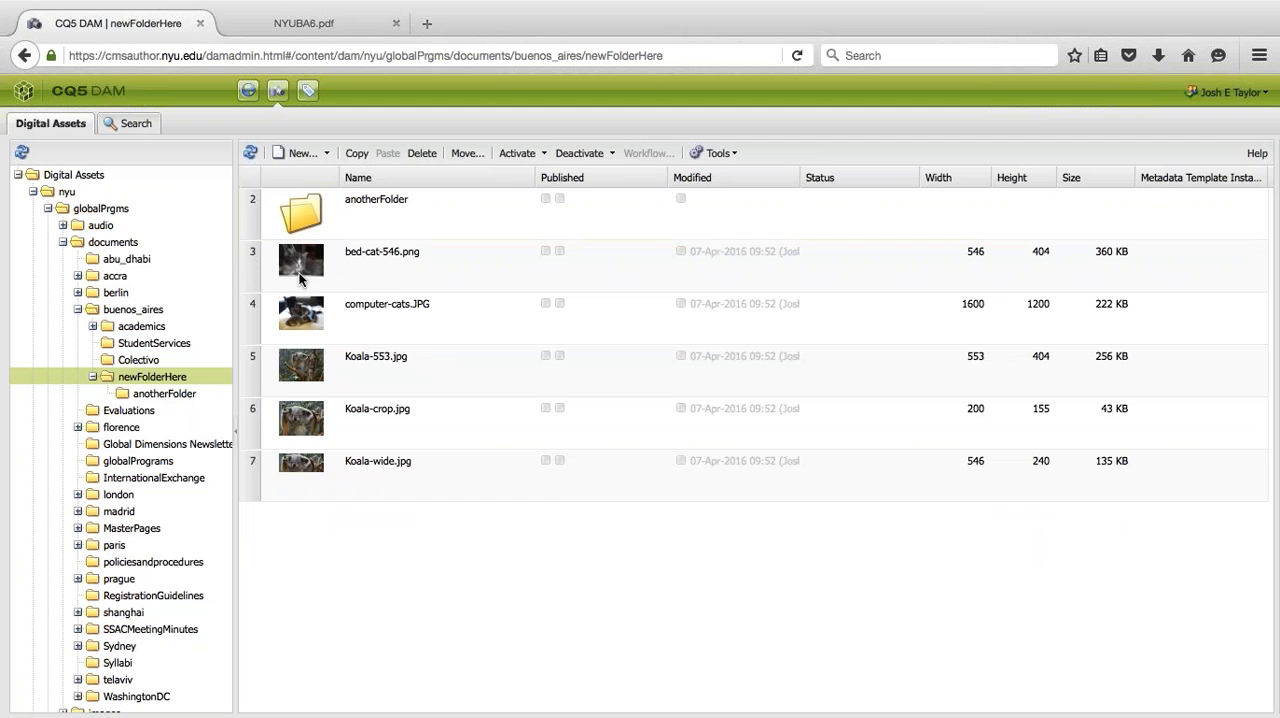
pyautogui.click(250, 152)
# - Delete all the images from bed-cat-546.png through Koala-wide.jpg in newFolderHere together
pyautogui.click(459, 262)
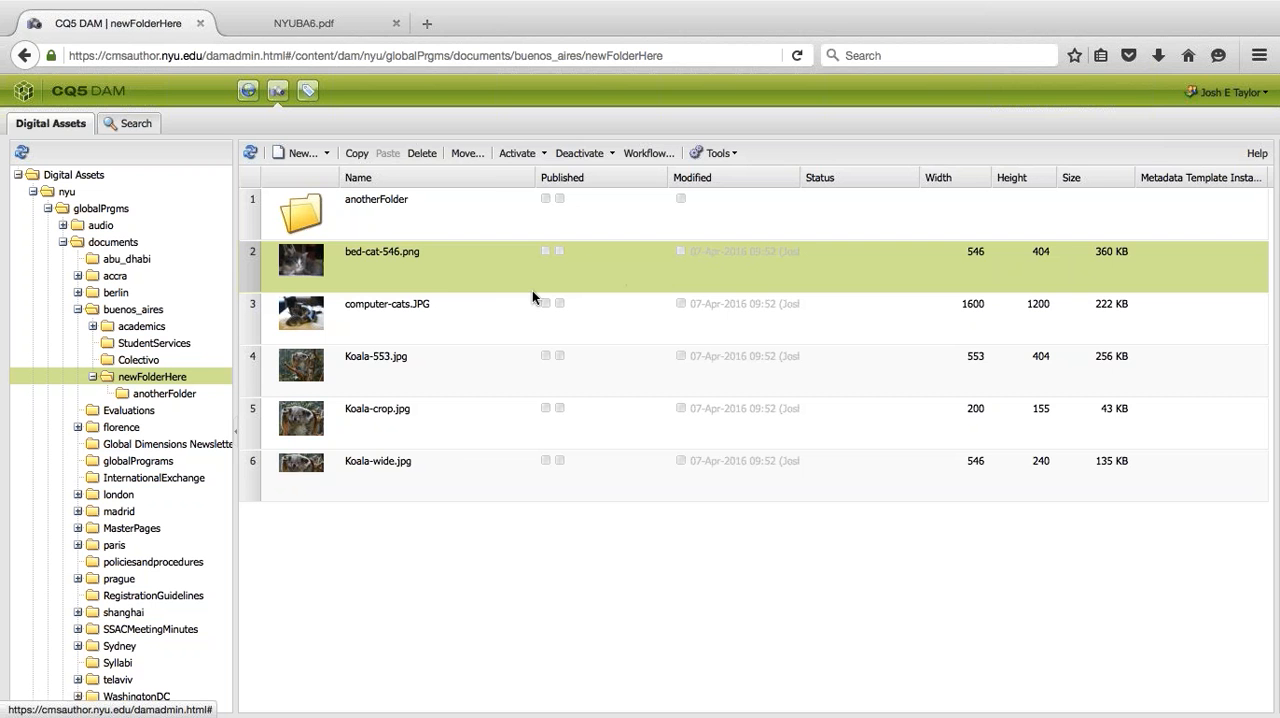
pyautogui.keyDown('shift'); pyautogui.click(418, 470); pyautogui.keyUp('shift')
pyautogui.moveTo(418, 470); pyautogui.dragTo(407, 157)
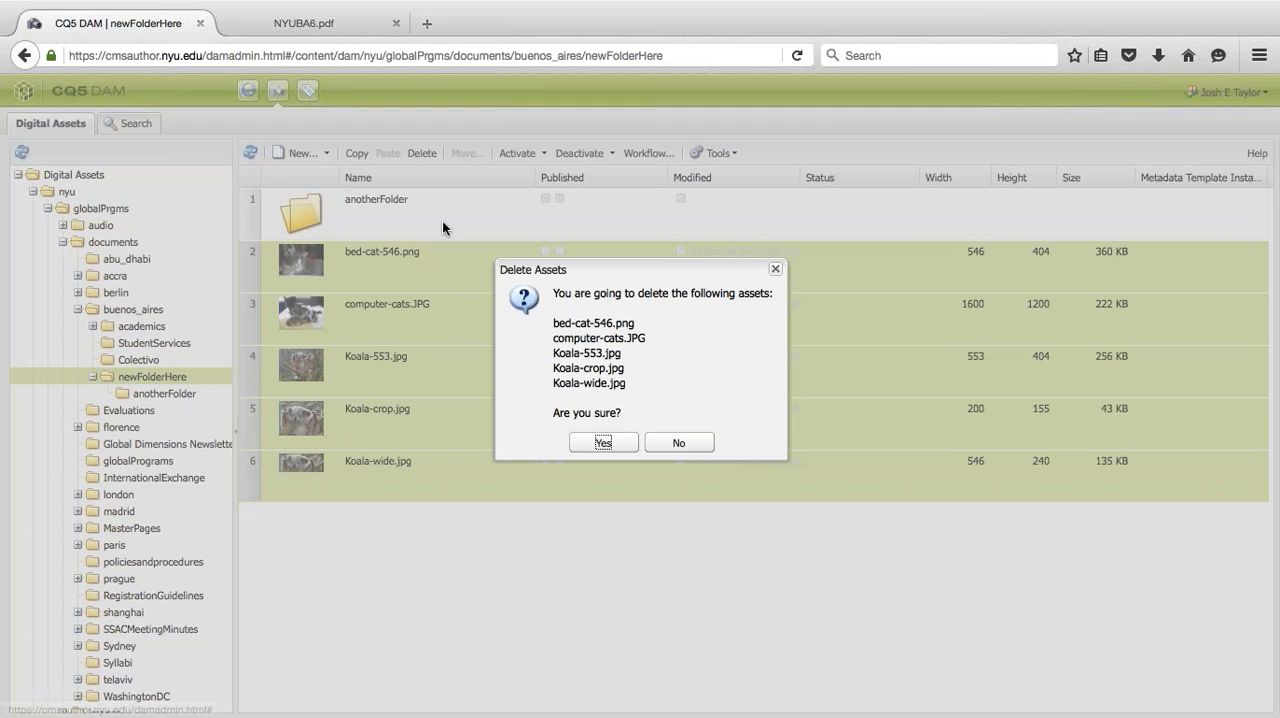
pyautogui.click(600, 444)
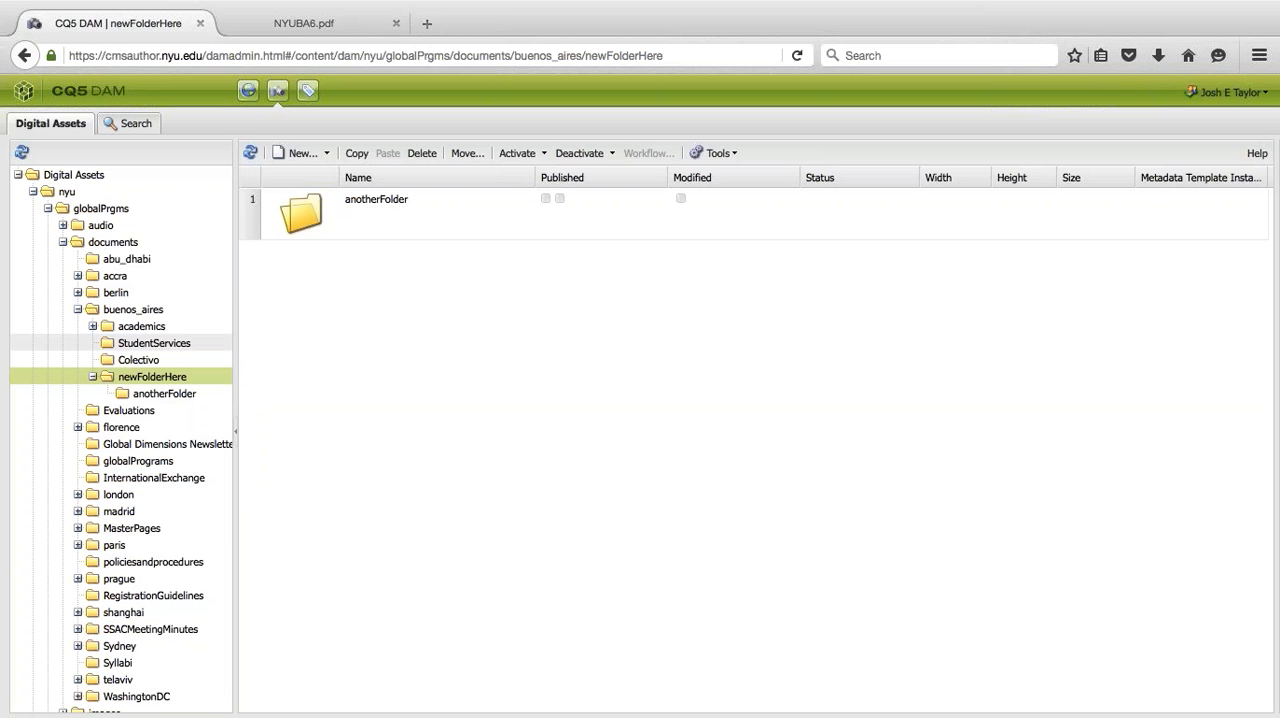
# - Delete the newFolderHere folder from the buenos_aires documents folder
pyautogui.click(125, 312)
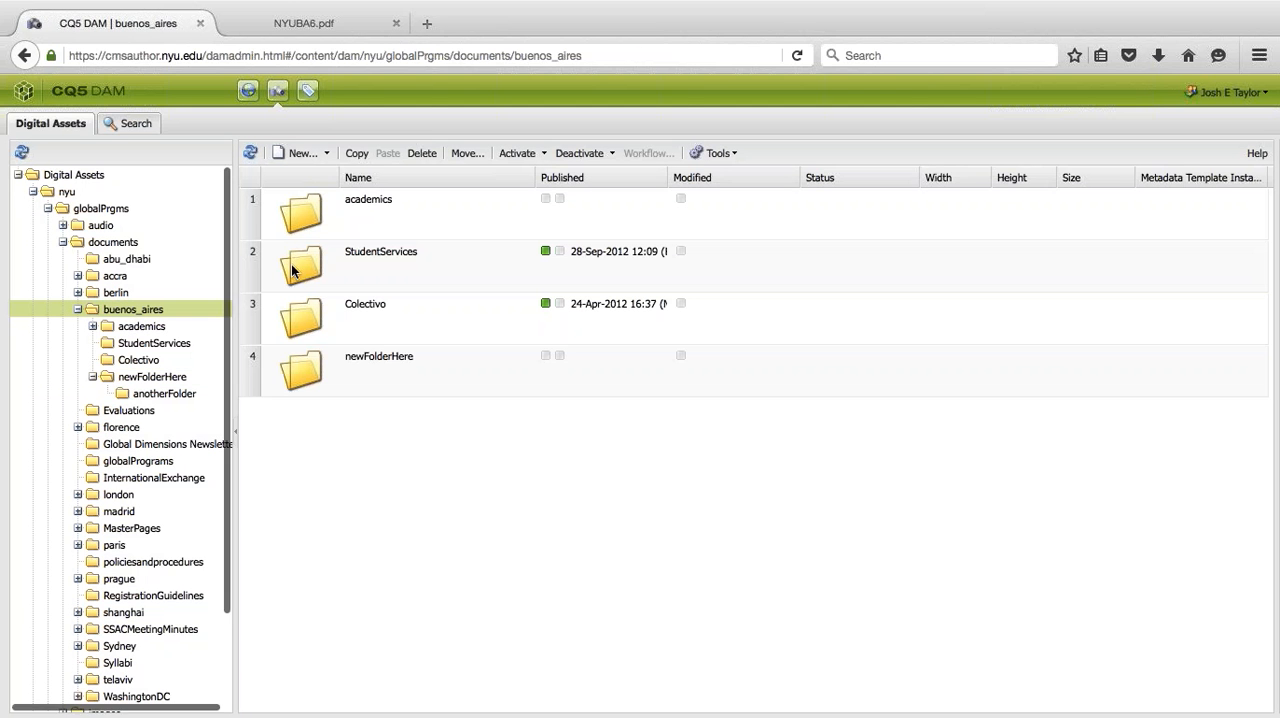
pyautogui.click(377, 357)
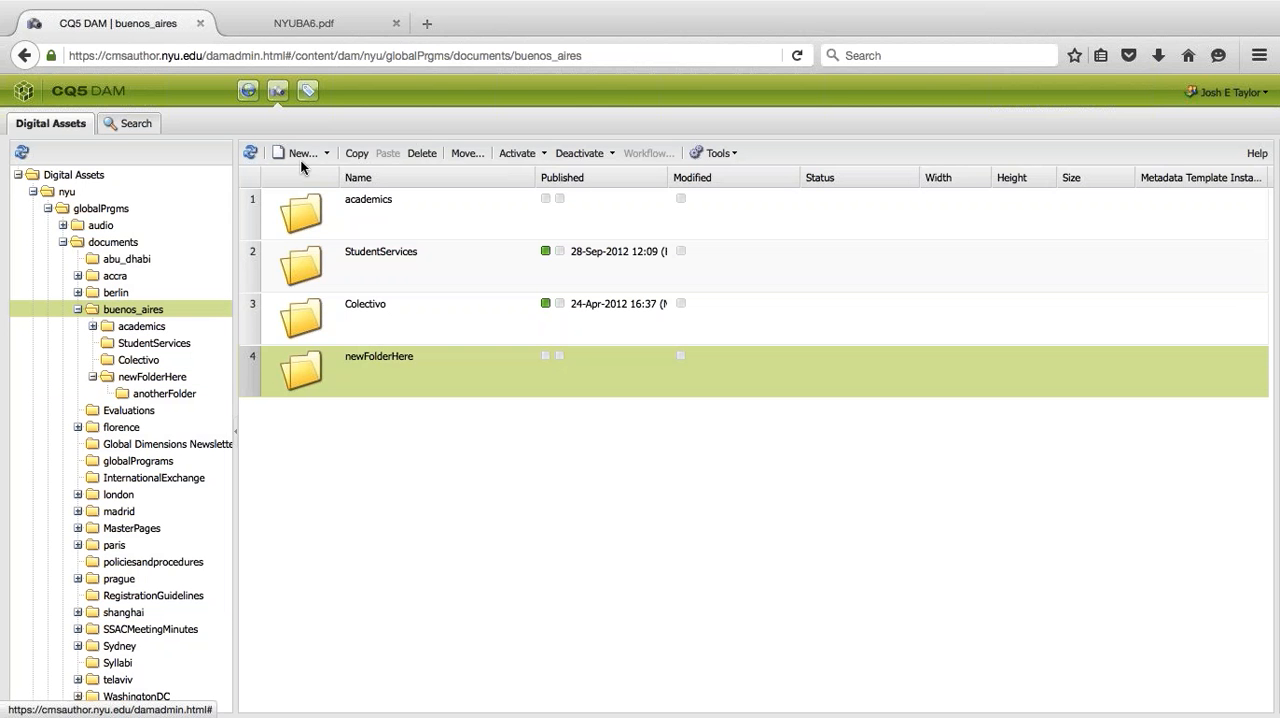
pyautogui.click(420, 153)
pyautogui.click(584, 424)
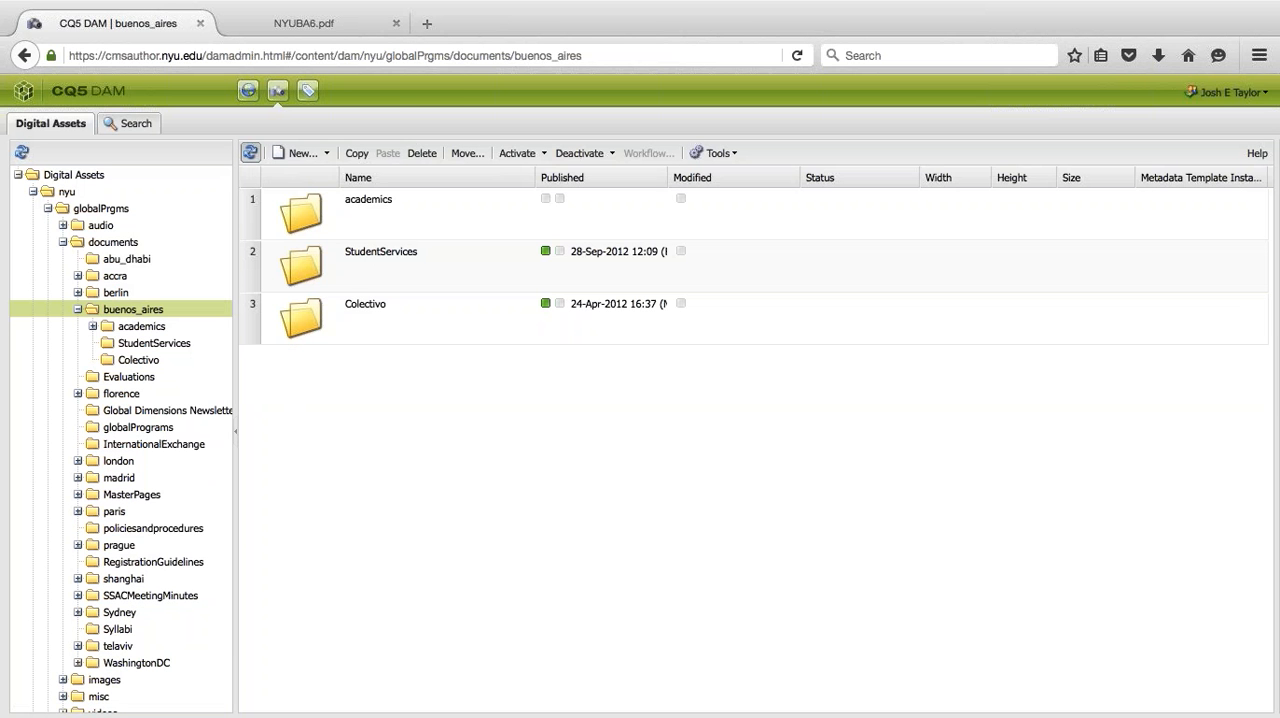
pyautogui.click(634, 303)
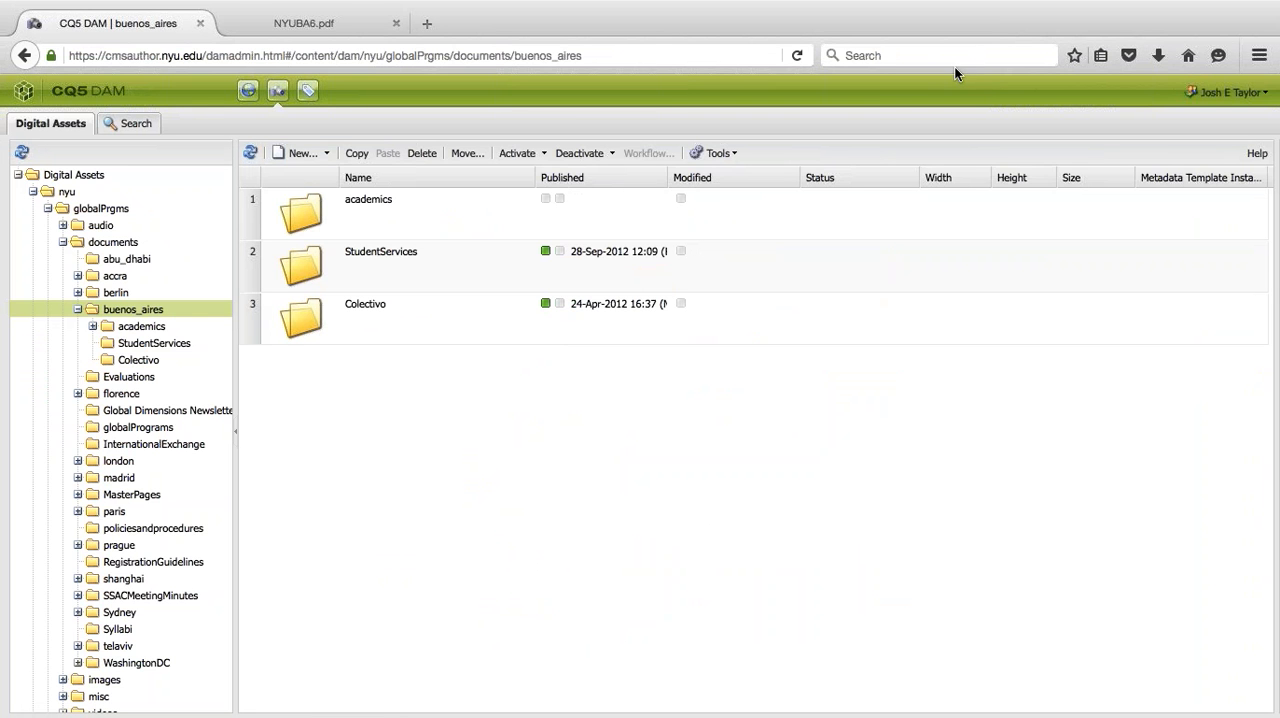
# - Switch to the Websites console, open the Promos page for editing, and move the sidekick away from the Athletics on the Rise text
pyautogui.click(247, 92)
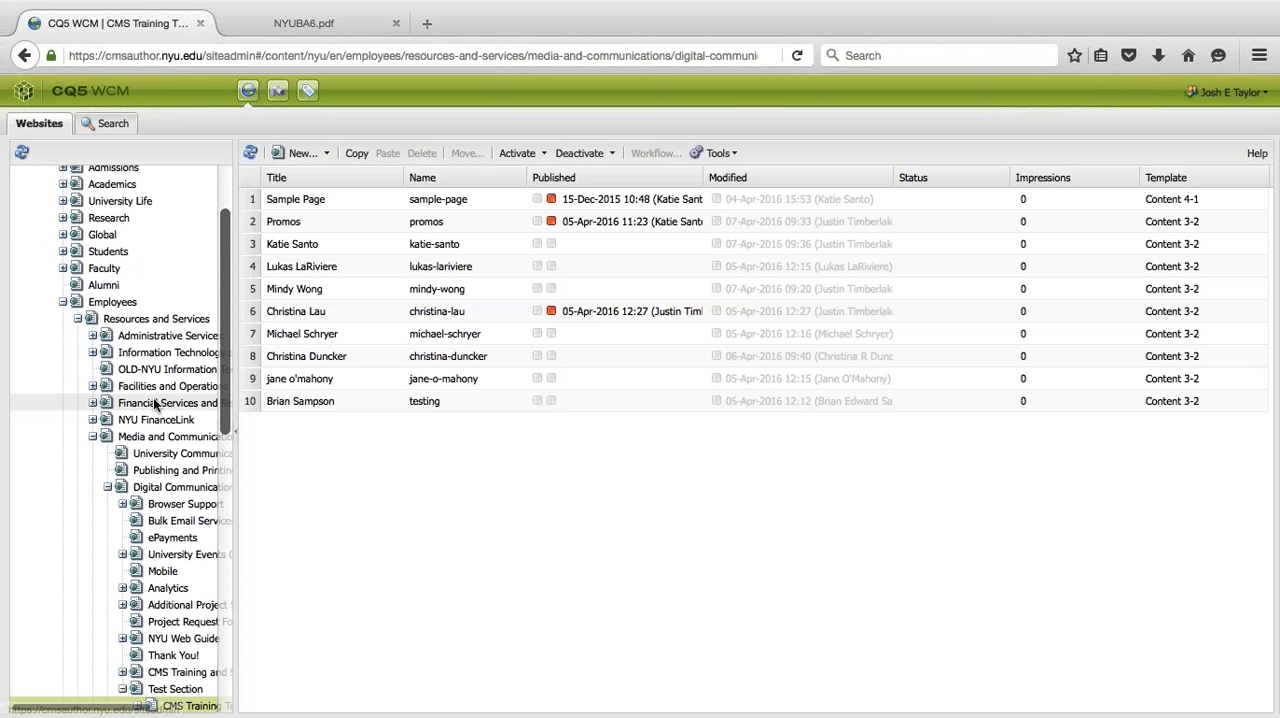
pyautogui.doubleClick(441, 222)
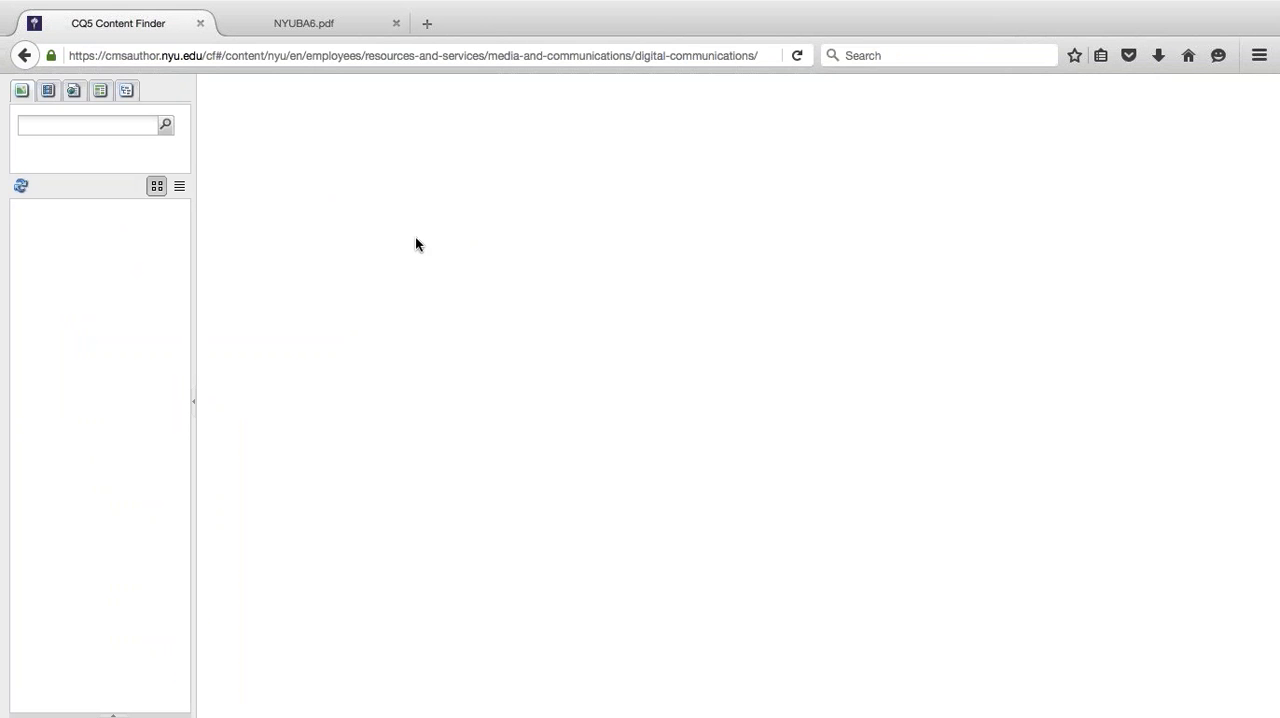
pyautogui.scroll(-2, 319, 254)
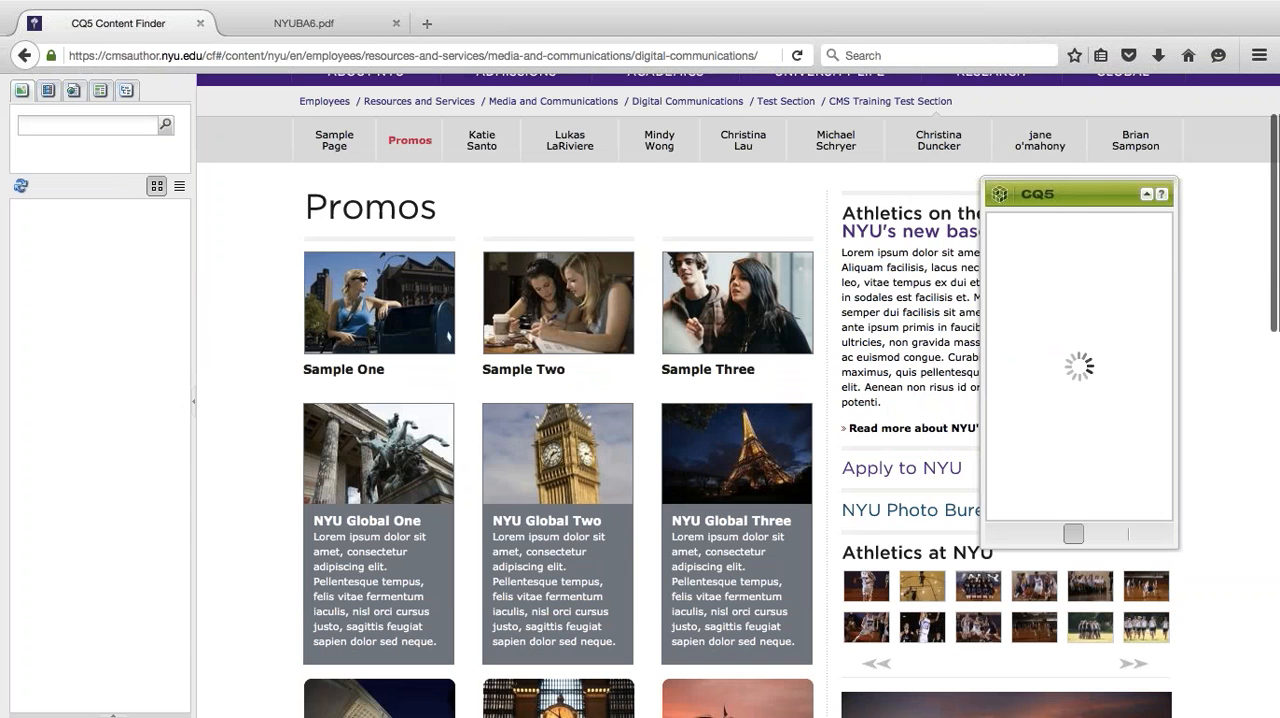
pyautogui.moveTo(1047, 193); pyautogui.dragTo(463, 195)
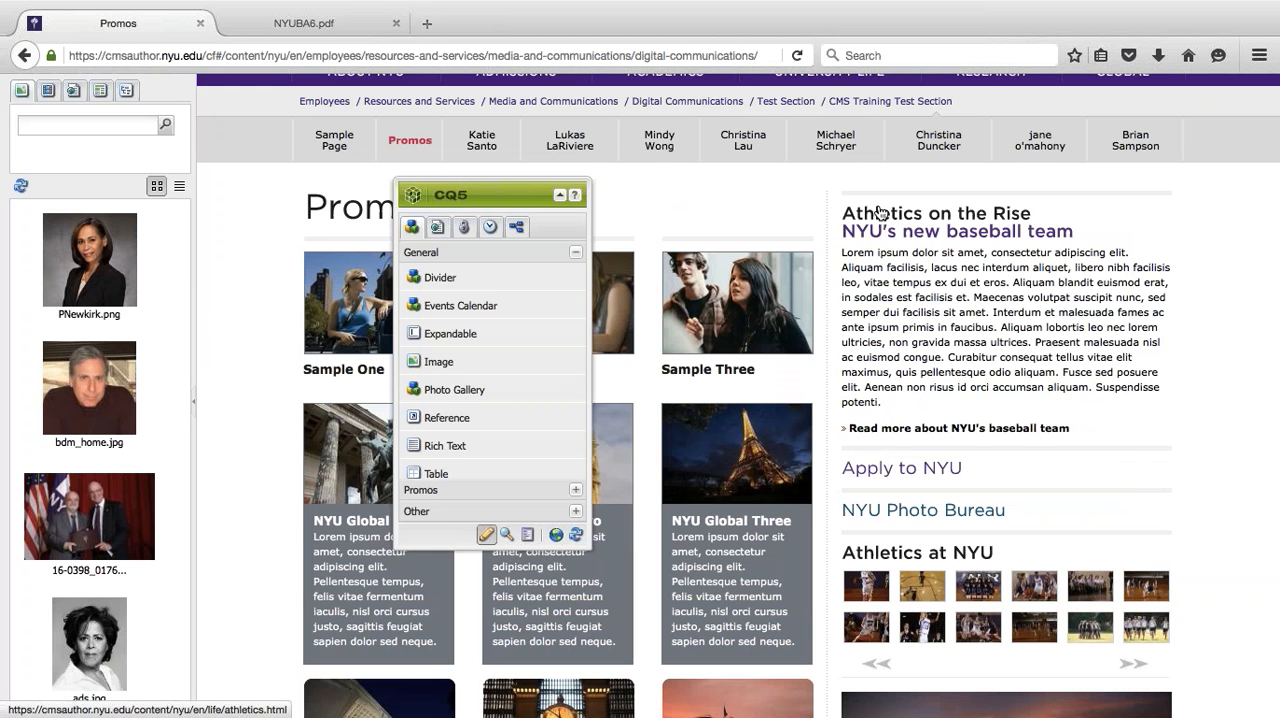
pyautogui.moveTo(466, 198); pyautogui.dragTo(368, 188)
# - Return to the Websites console and revert from the impersonated account to your own
pyautogui.click(438, 526)
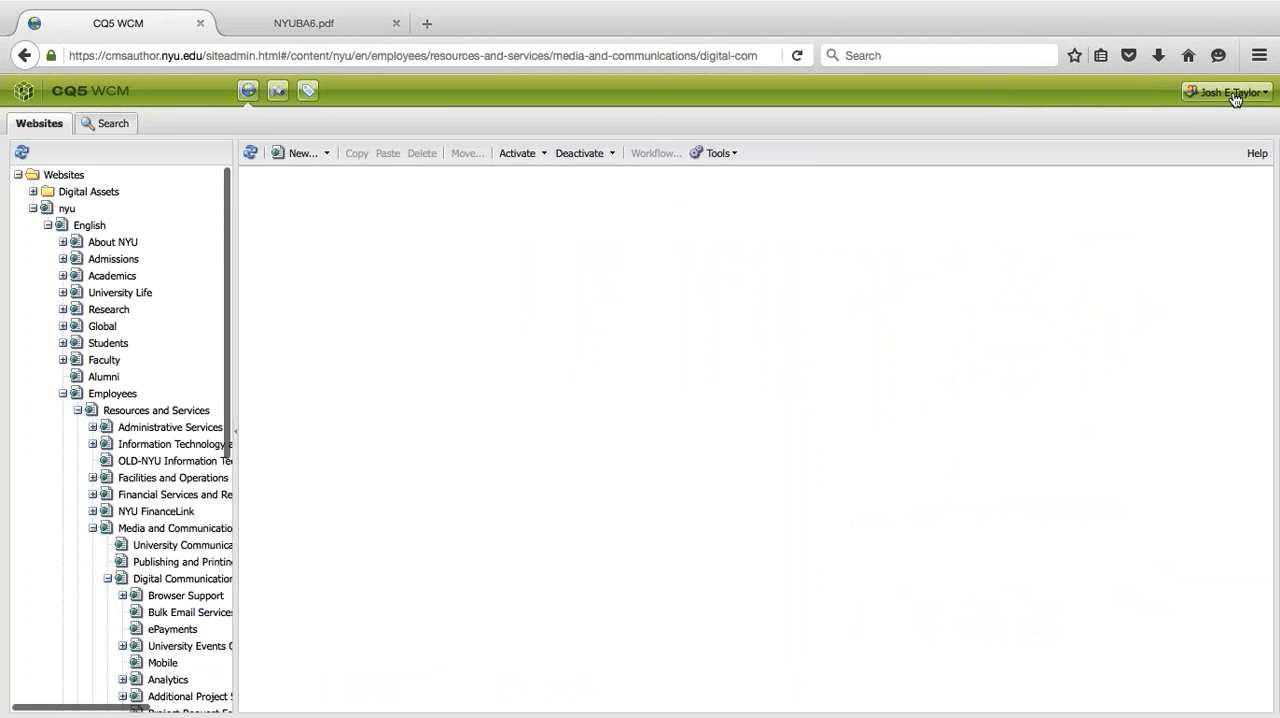
pyautogui.click(1230, 92)
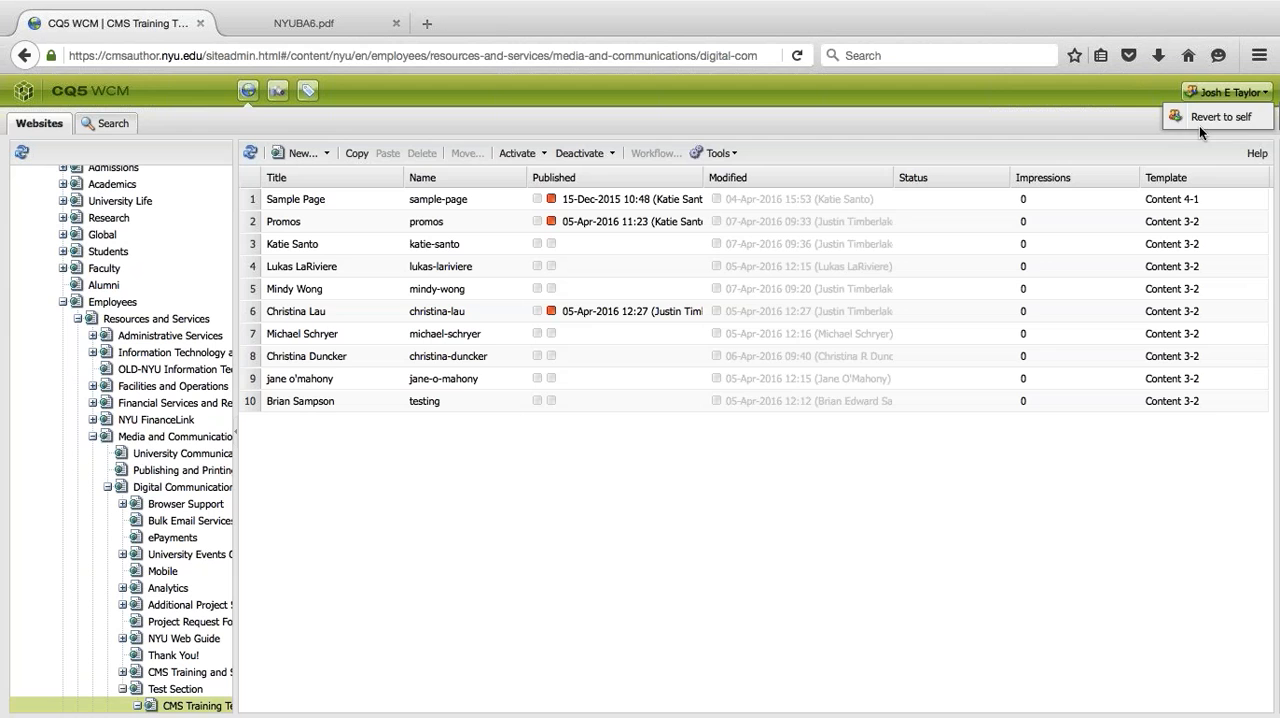
pyautogui.click(1199, 125)
pyautogui.click(594, 391)
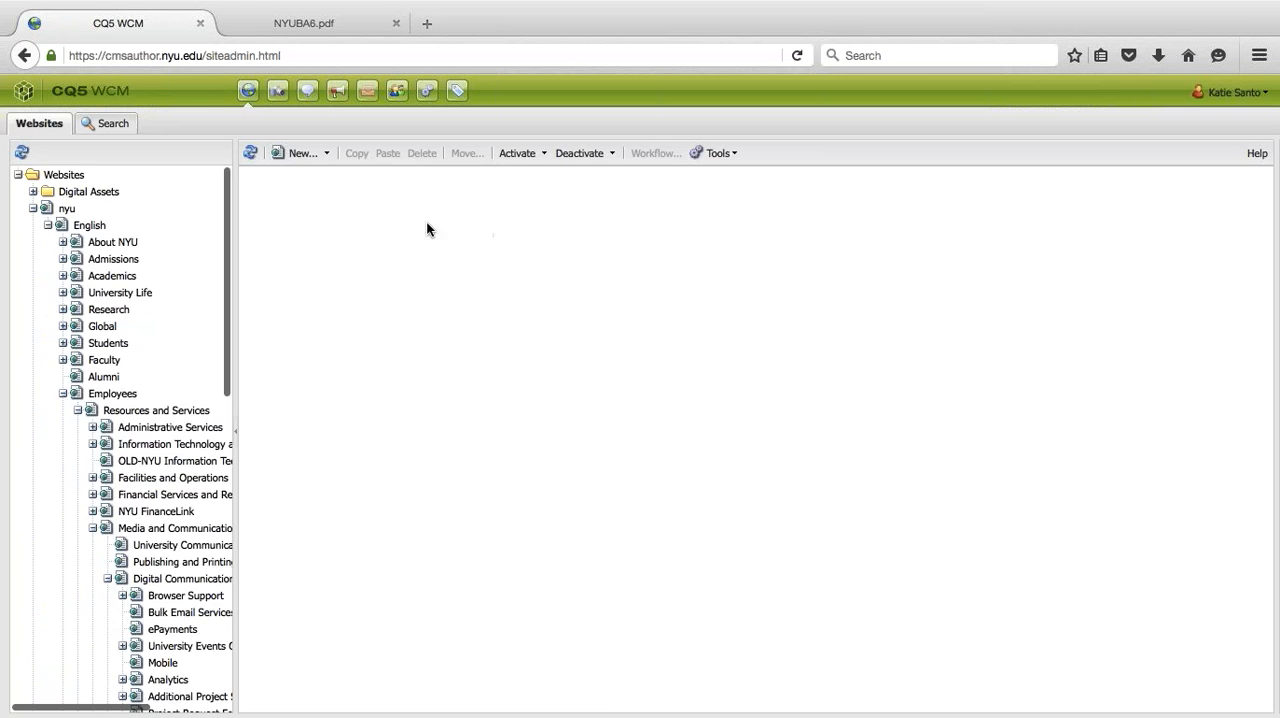
# - Open the Promos page from the CMS Training Test Section for editing
pyautogui.click(442, 221)
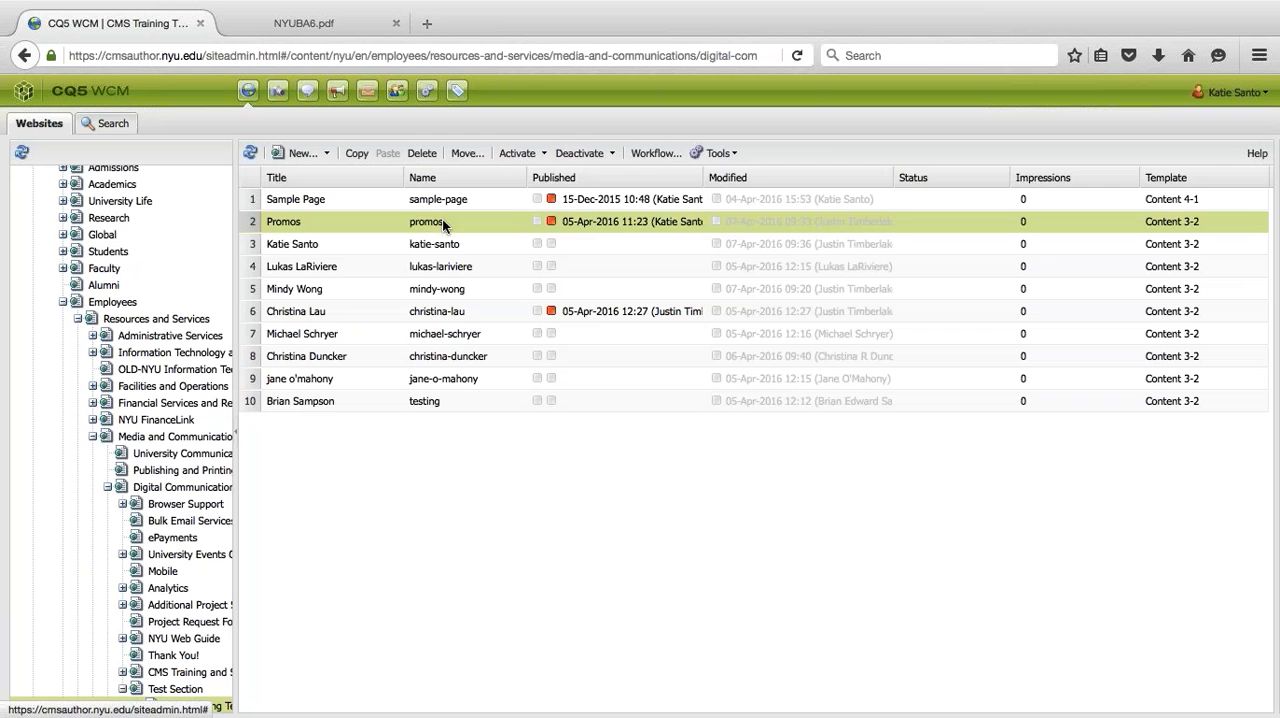
pyautogui.doubleClick(442, 221)
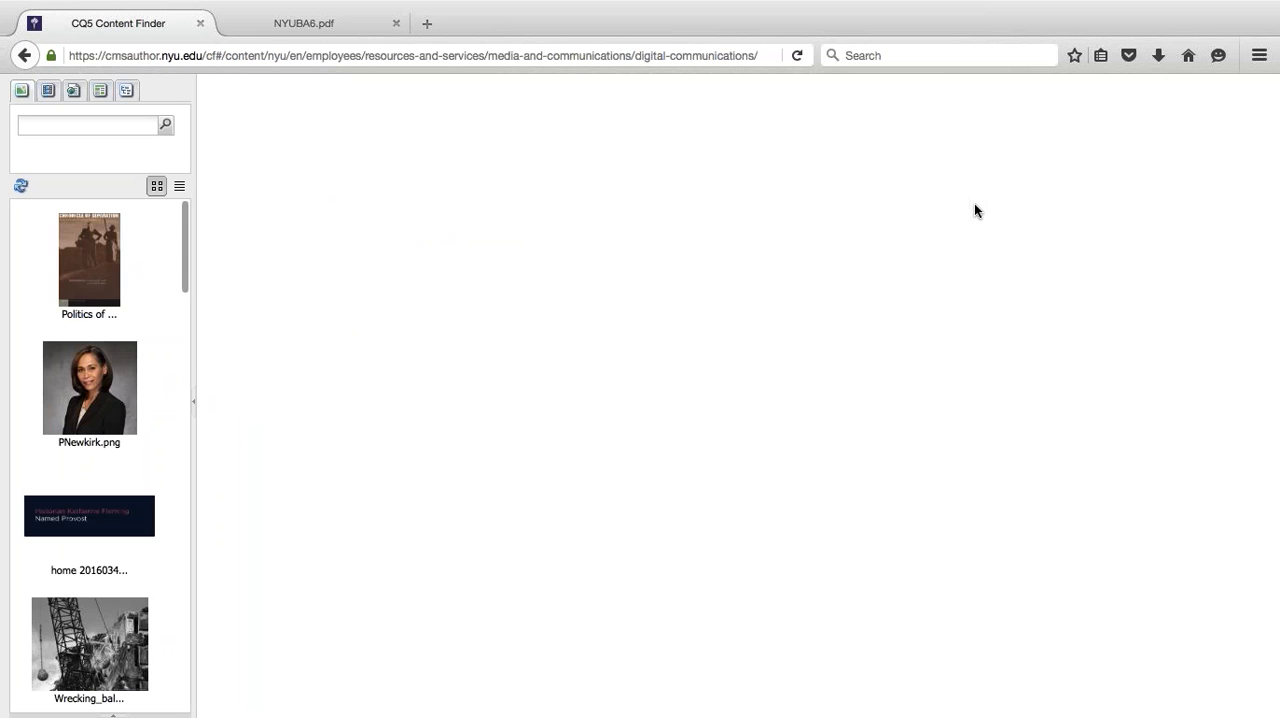
pyautogui.scroll(-2, 976, 205)
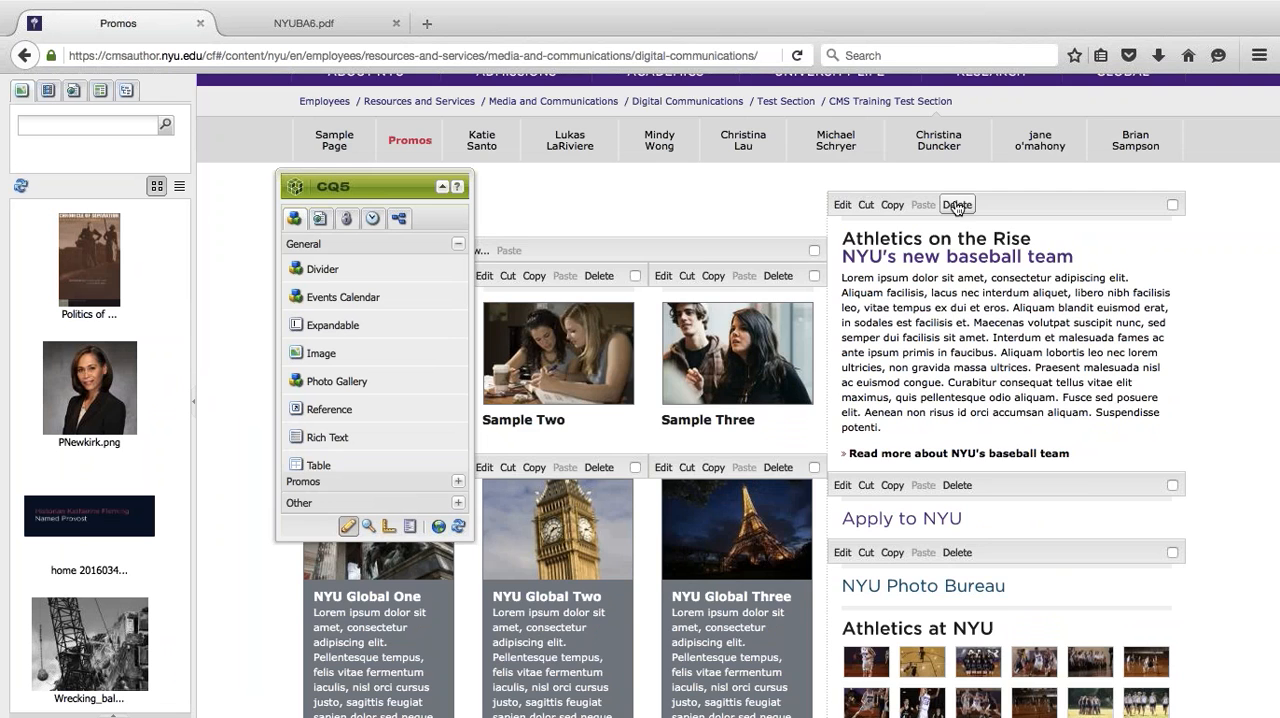
# - Request deletion of the Athletics on the Rise component and decline it, and check the delete option for the skyline image without using it
pyautogui.click(957, 205)
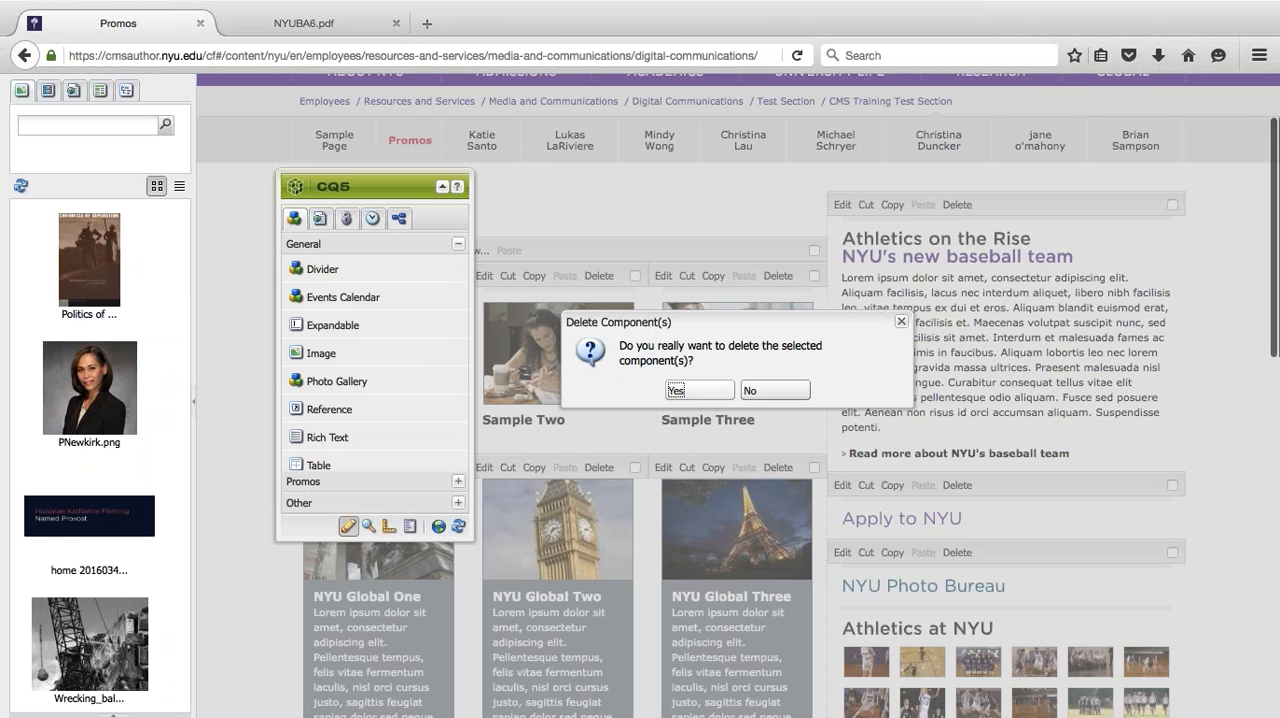
pyautogui.click(775, 390)
pyautogui.scroll(-5, 823, 362)
pyautogui.scroll(-6, 823, 362)
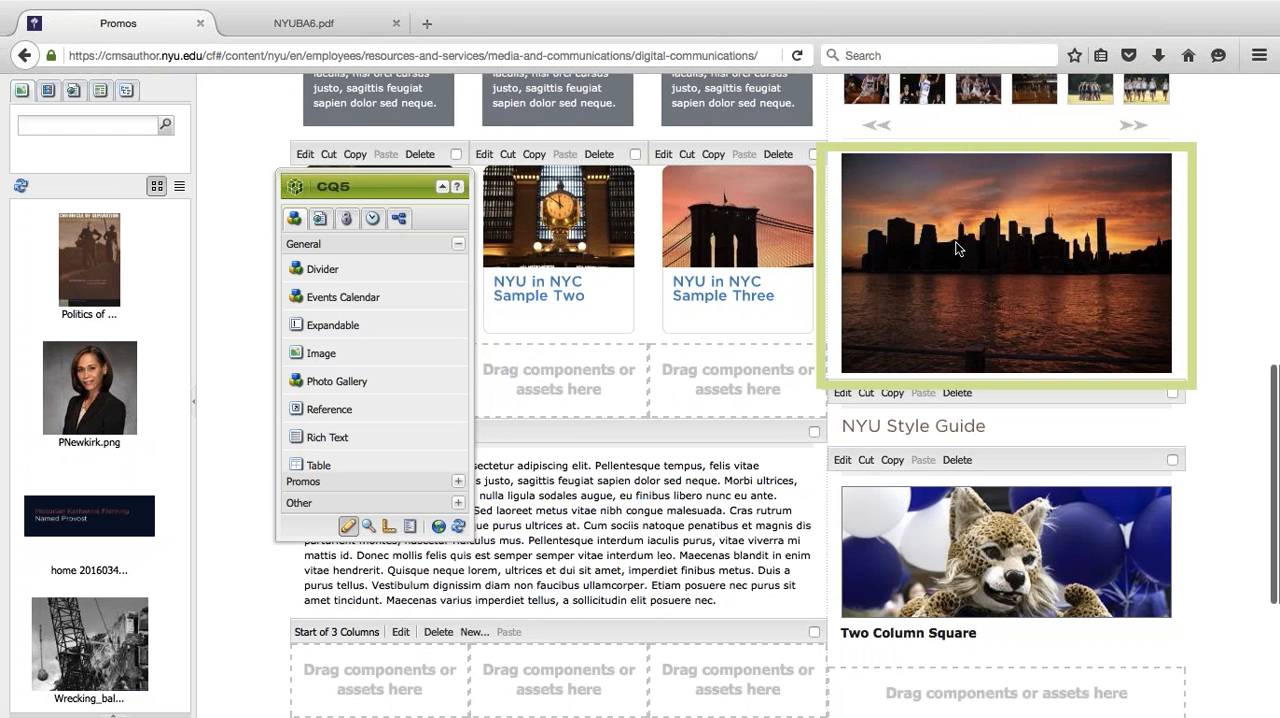
pyautogui.rightClick(911, 196)
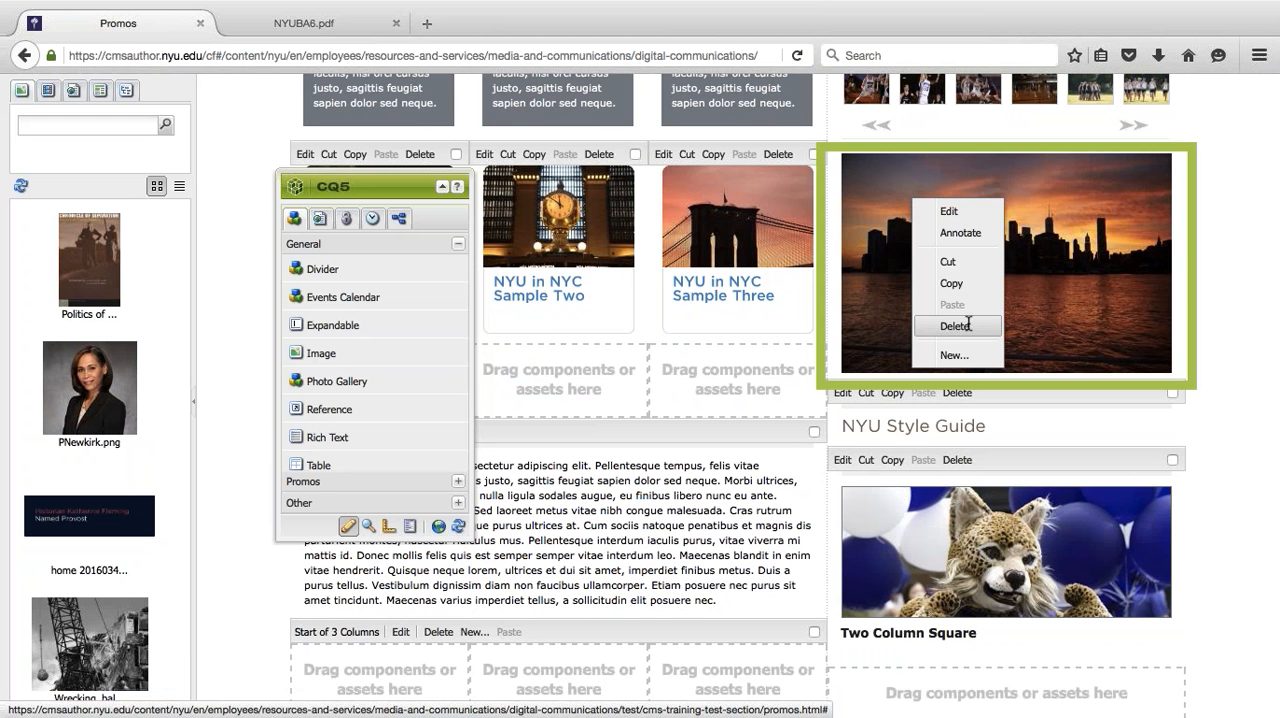
pyautogui.click(1226, 268)
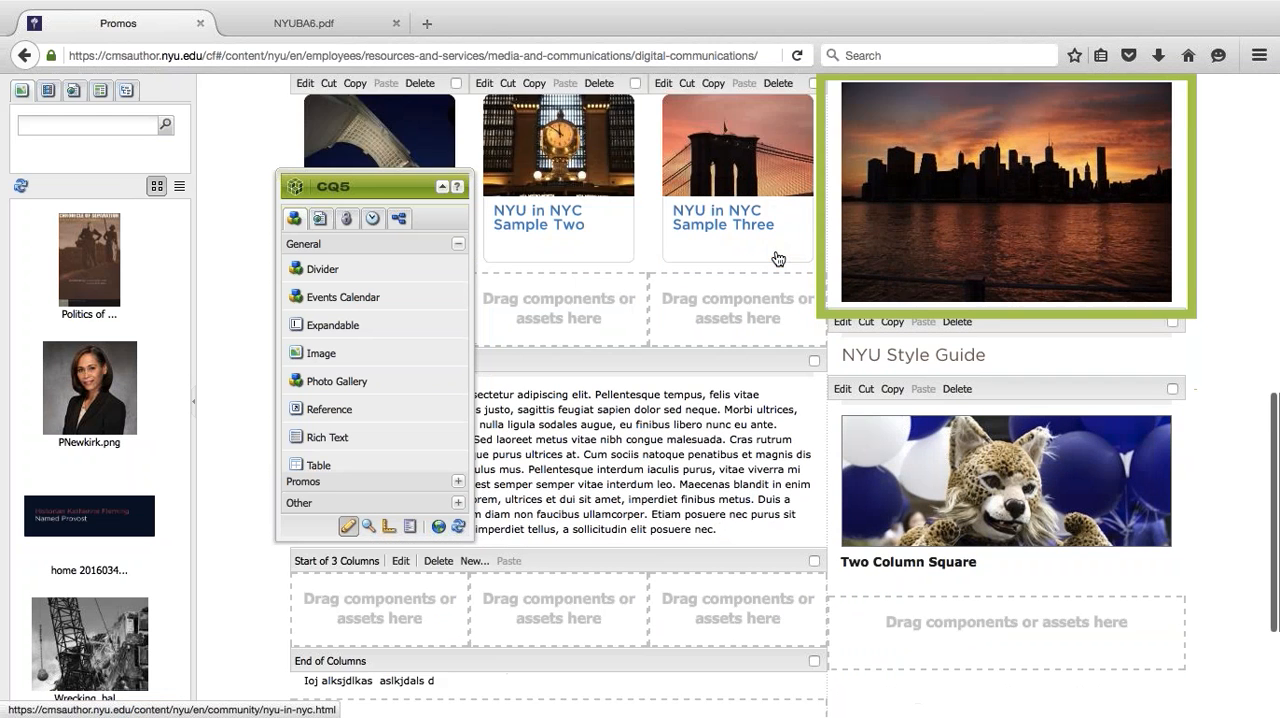
# - Move the sidekick off the three-column content of the Promos page and over the side column
pyautogui.scroll(-3, 509, 171)
pyautogui.moveTo(384, 186); pyautogui.dragTo(1108, 160)
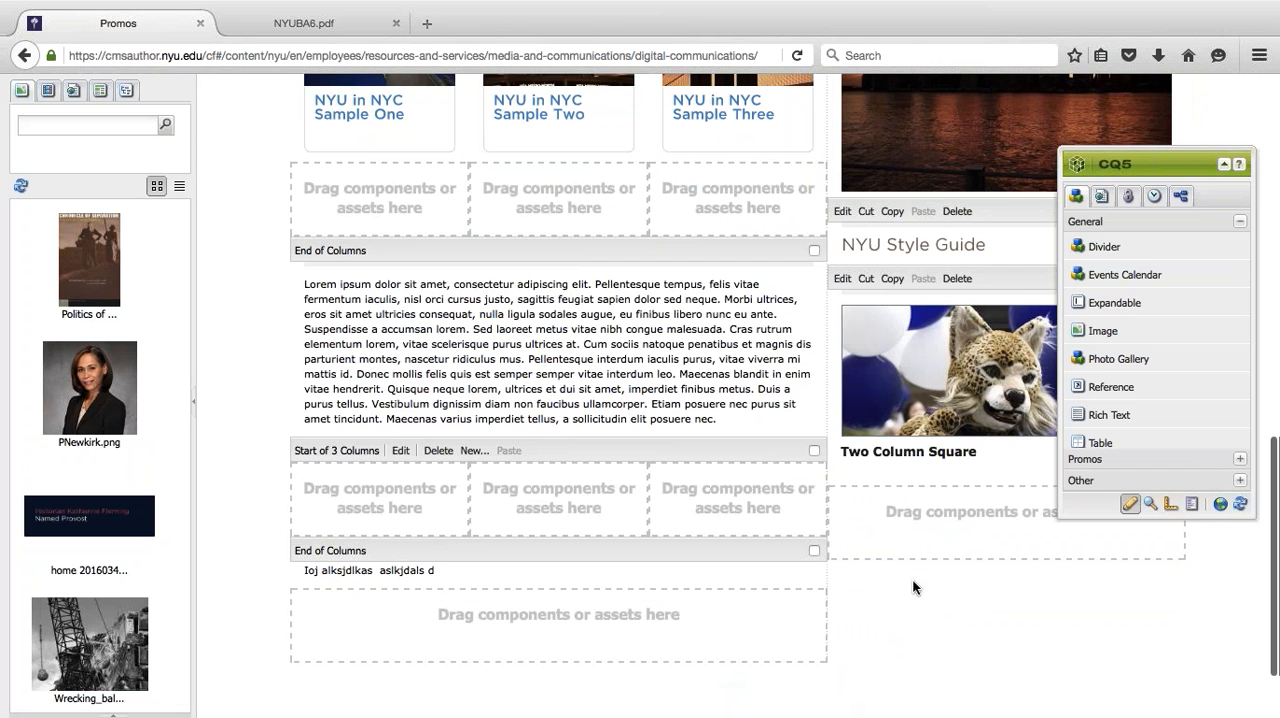
# - Switch to the Chrome window with the GoToTraining page, minimize it, and return to the Promos page
pyautogui.hotkey('ctrl', 'Left')
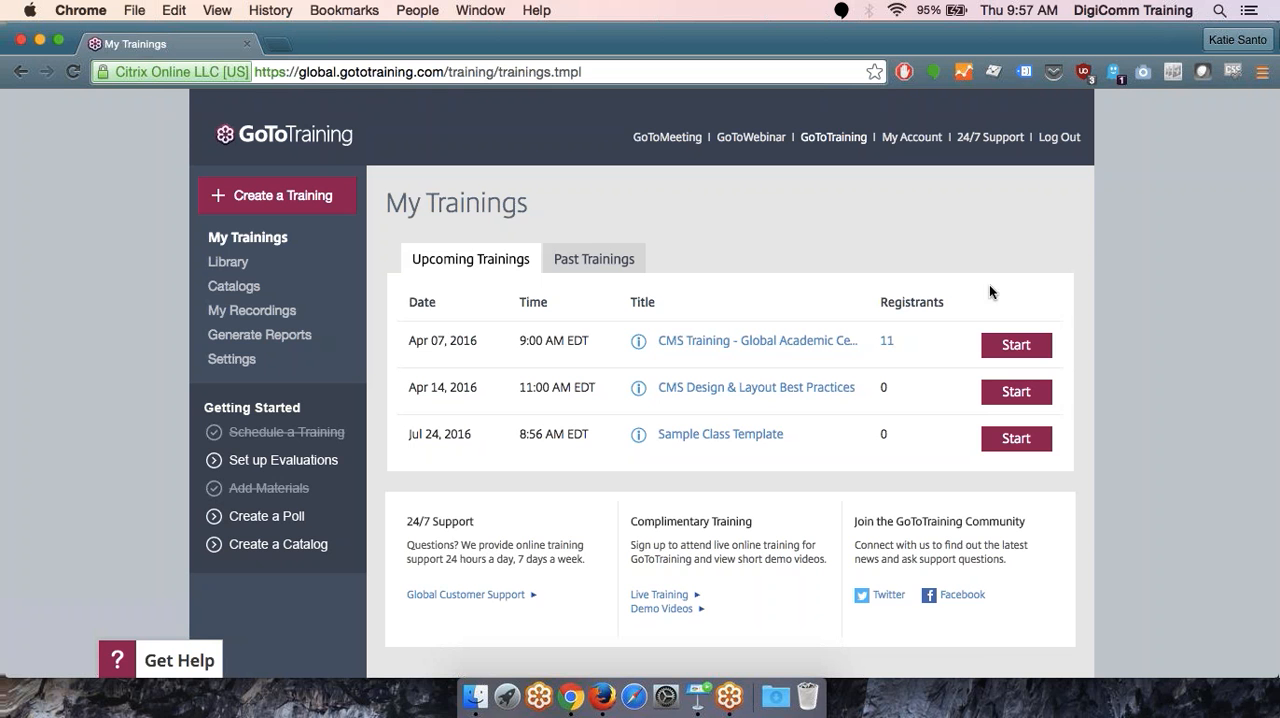
pyautogui.click(40, 40)
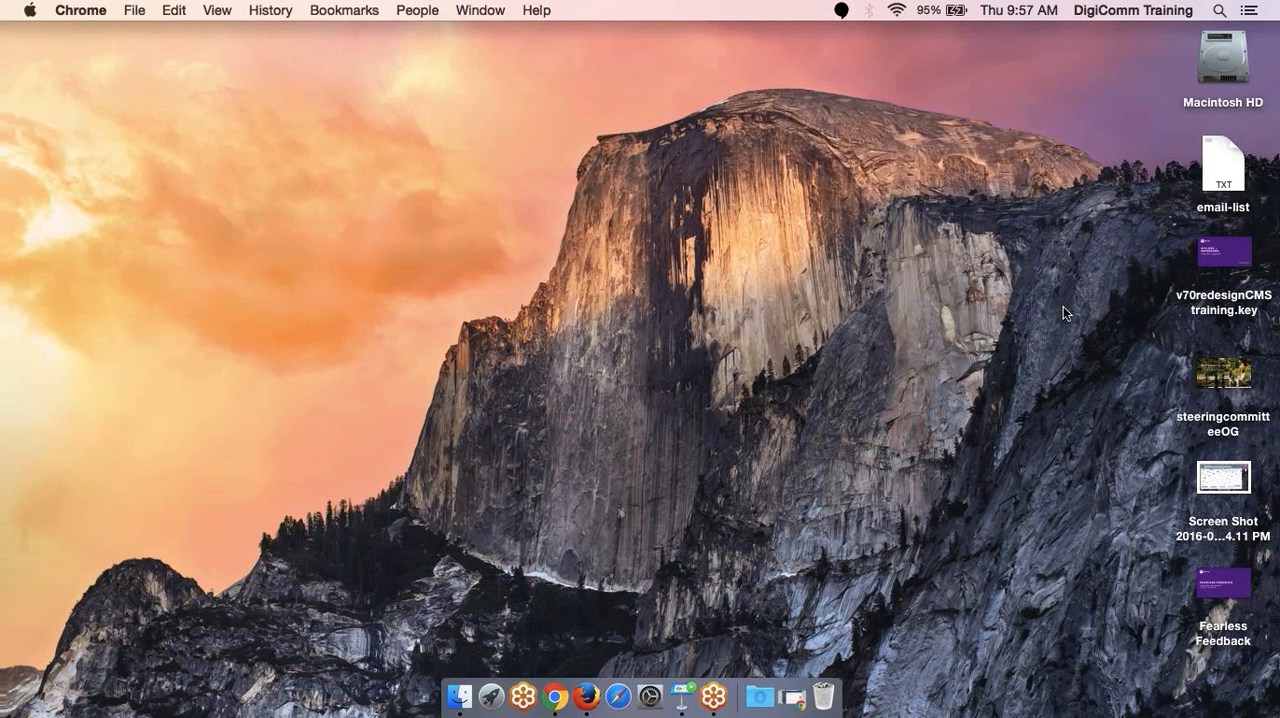
pyautogui.hotkey('ctrl', 'Right')
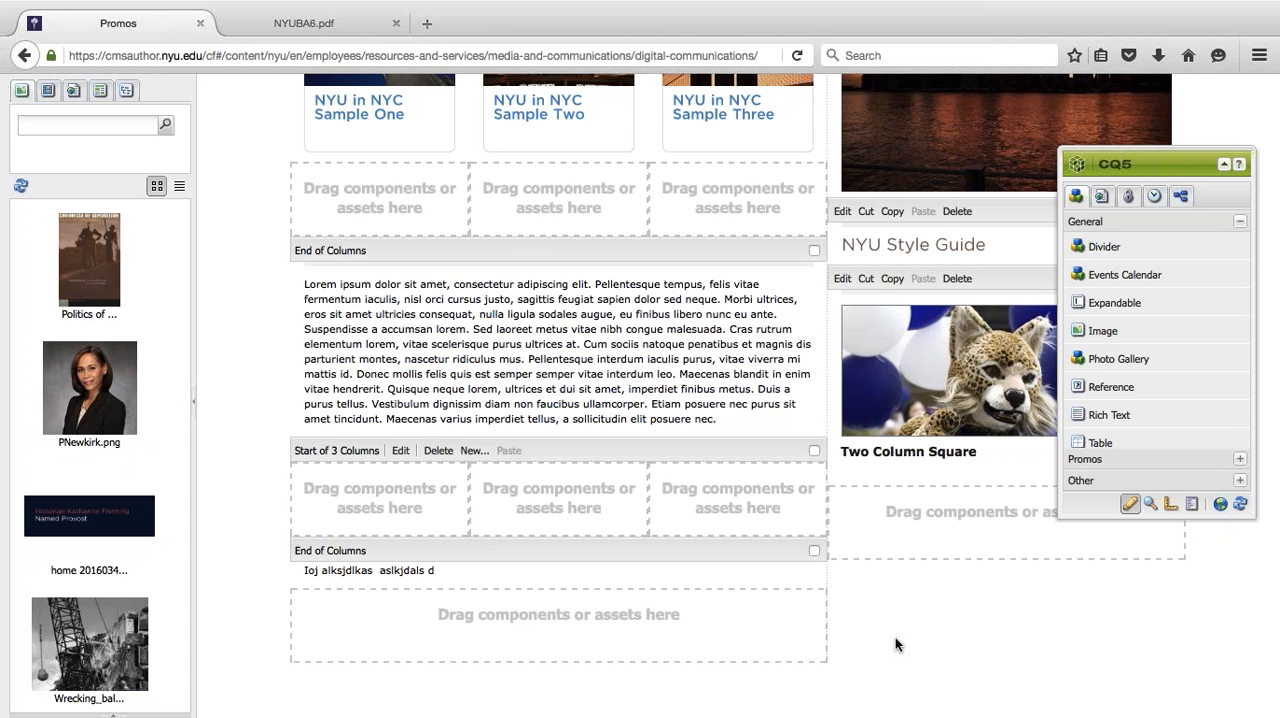
# - Return from the Promos page to the Websites console and switch to the Digital Assets console
pyautogui.scroll(5, 558, 350)
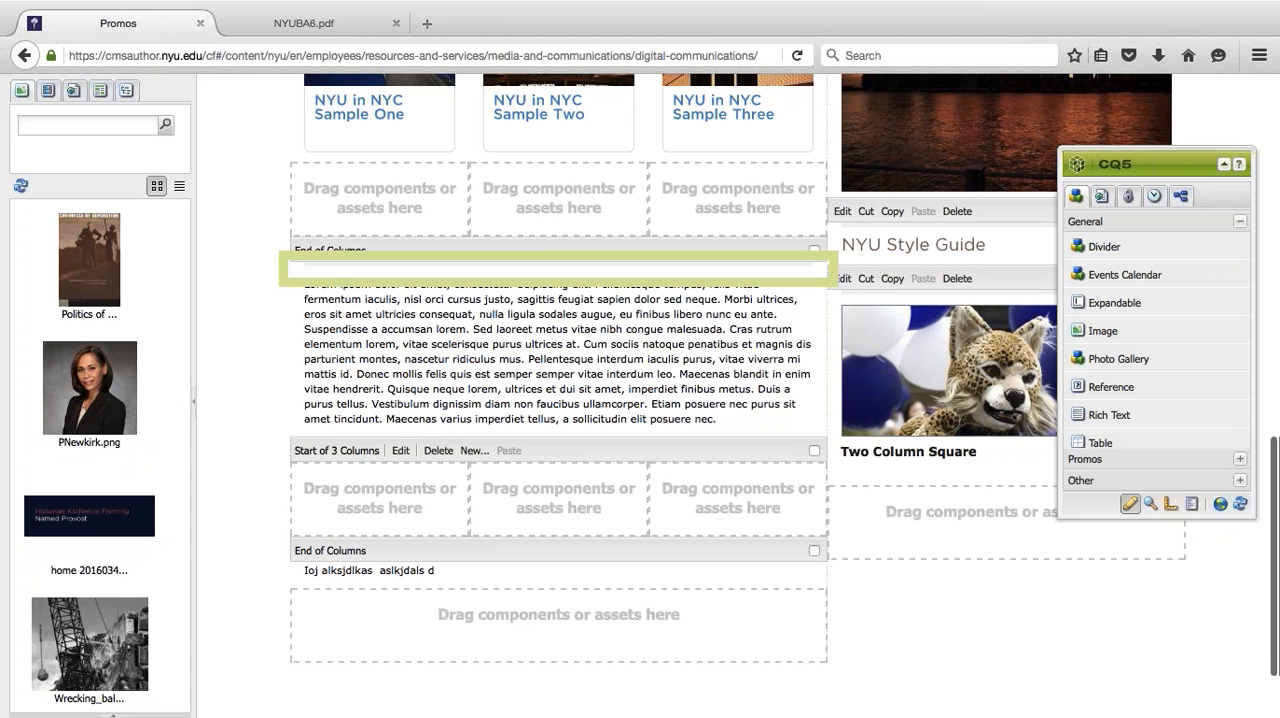
pyautogui.scroll(5, 673, 318)
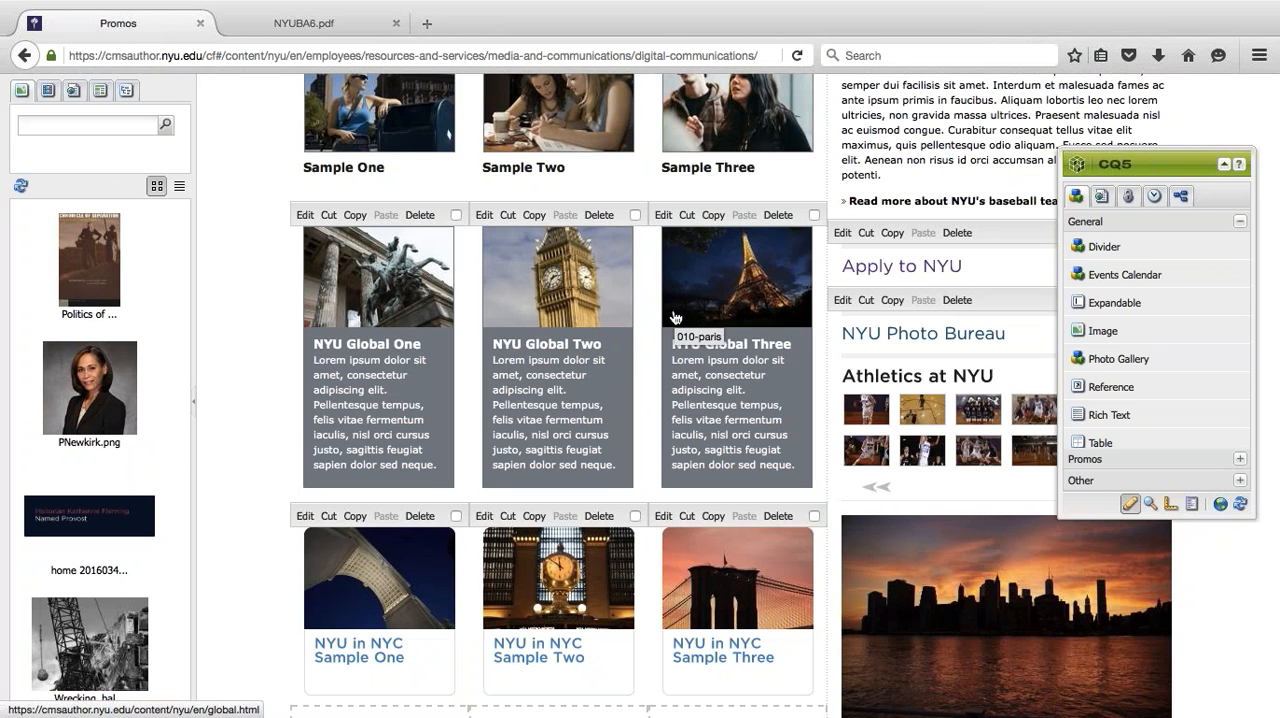
pyautogui.scroll(7, 673, 318)
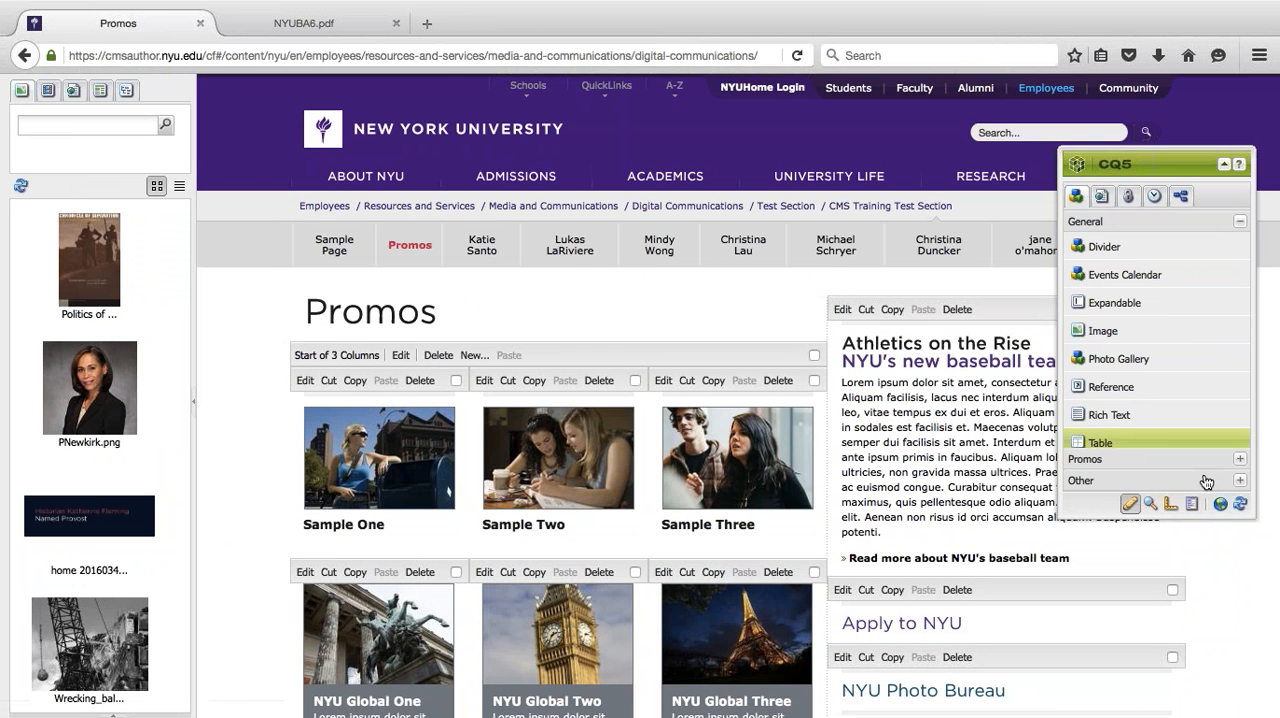
pyautogui.click(1220, 503)
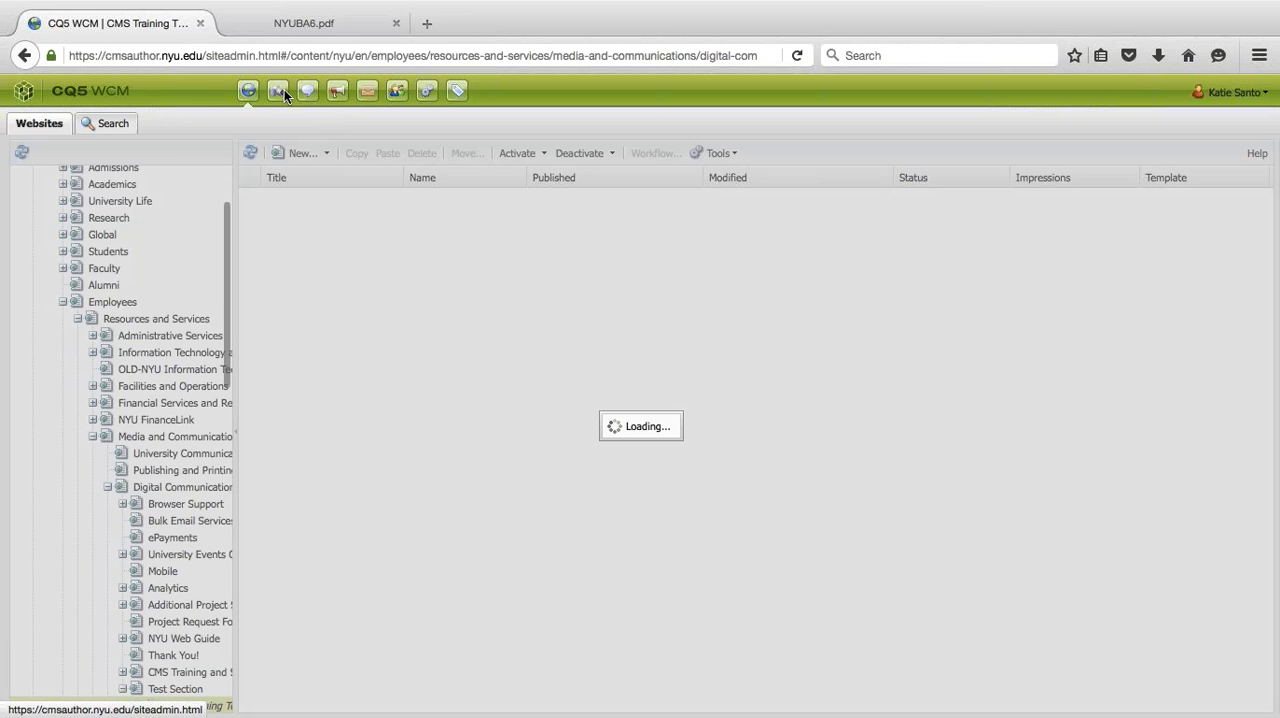
pyautogui.click(282, 90)
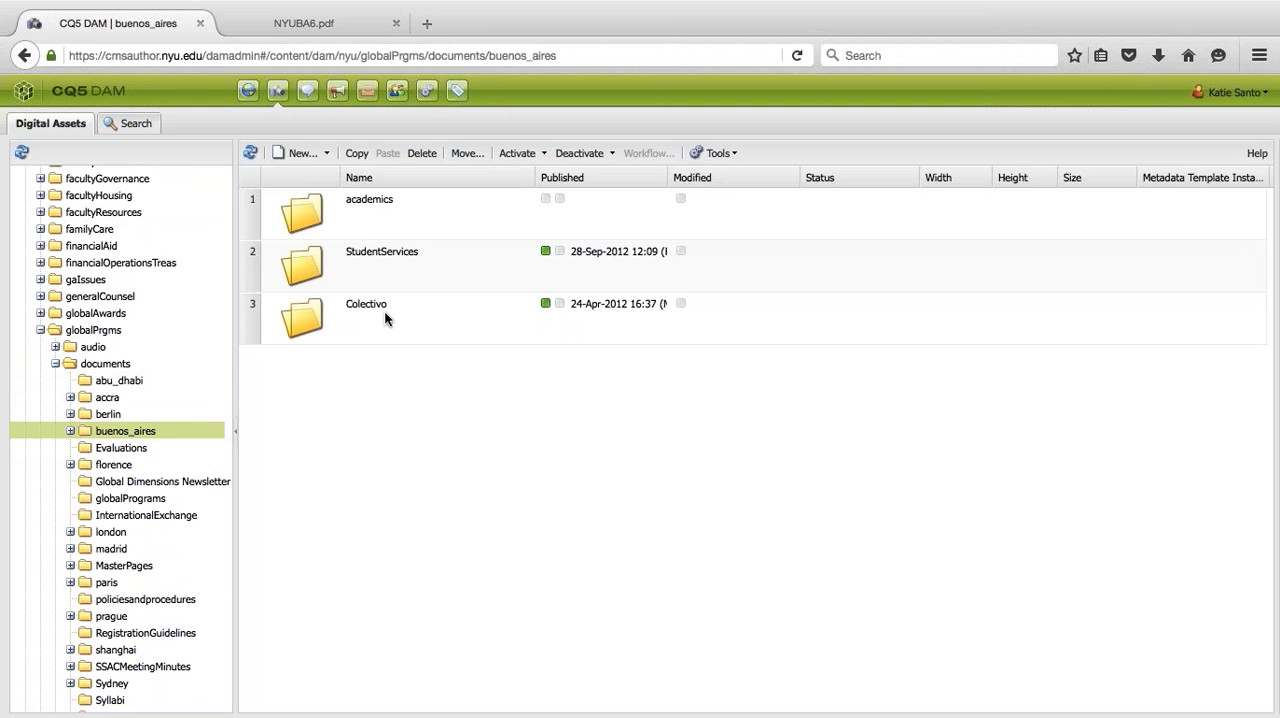
# - Open the academics folder inside the buenos_aires documents folder
pyautogui.scroll(-3, 120, 366)
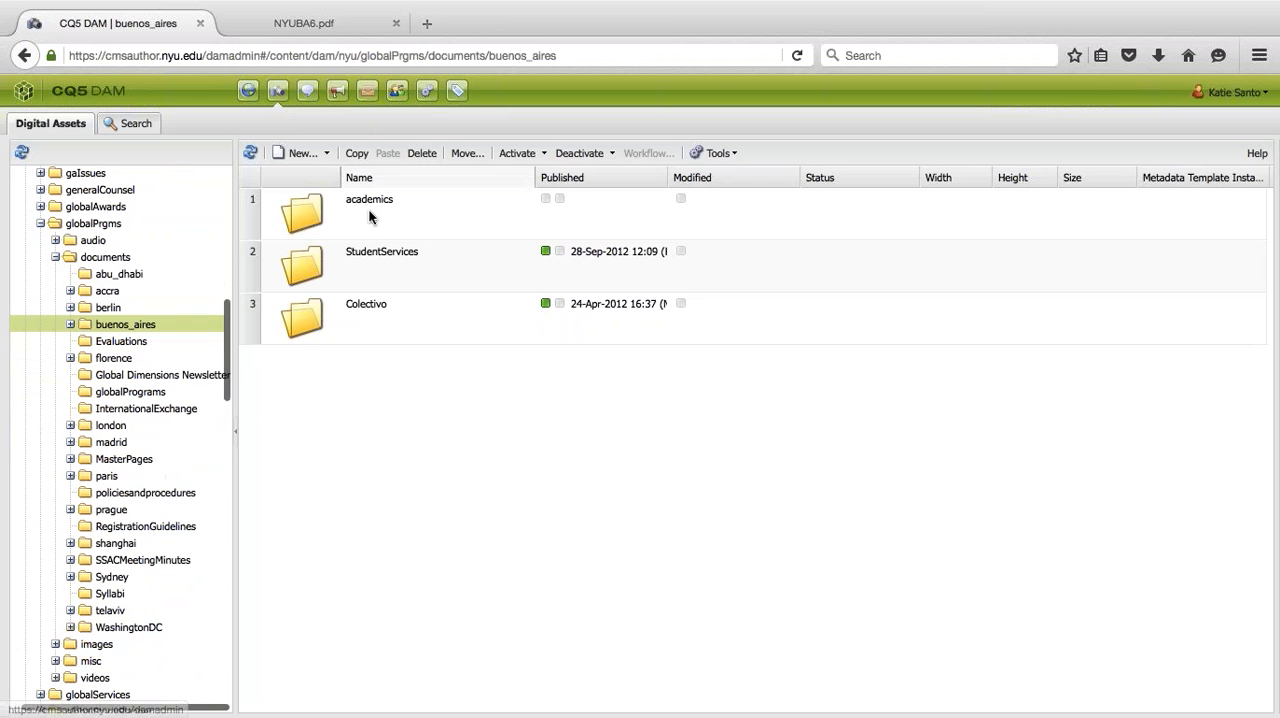
pyautogui.click(396, 222)
pyautogui.doubleClick(414, 208)
# - Start moving NYUBuenosAiresRegistrationGuidelines.pdf, clear the Adjust option for Courses - Fall 2012, and cancel the move
pyautogui.click(426, 262)
pyautogui.click(467, 153)
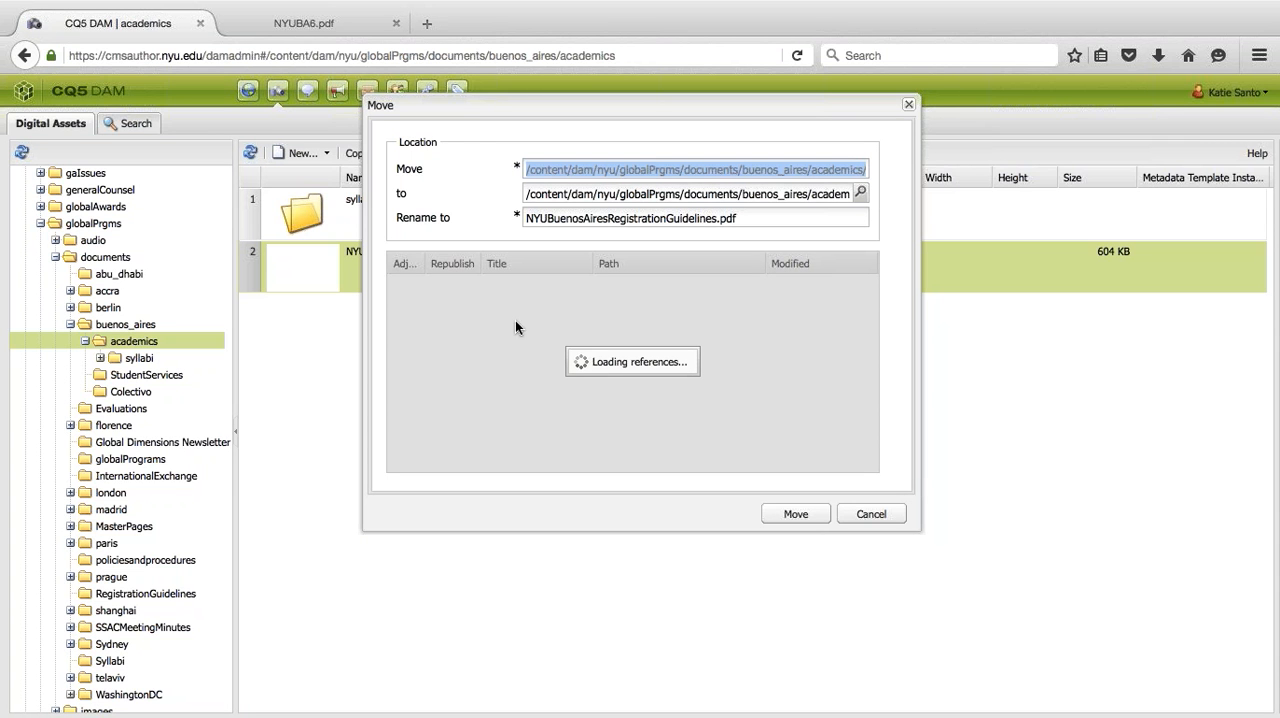
pyautogui.moveTo(461, 111); pyautogui.dragTo(527, 219)
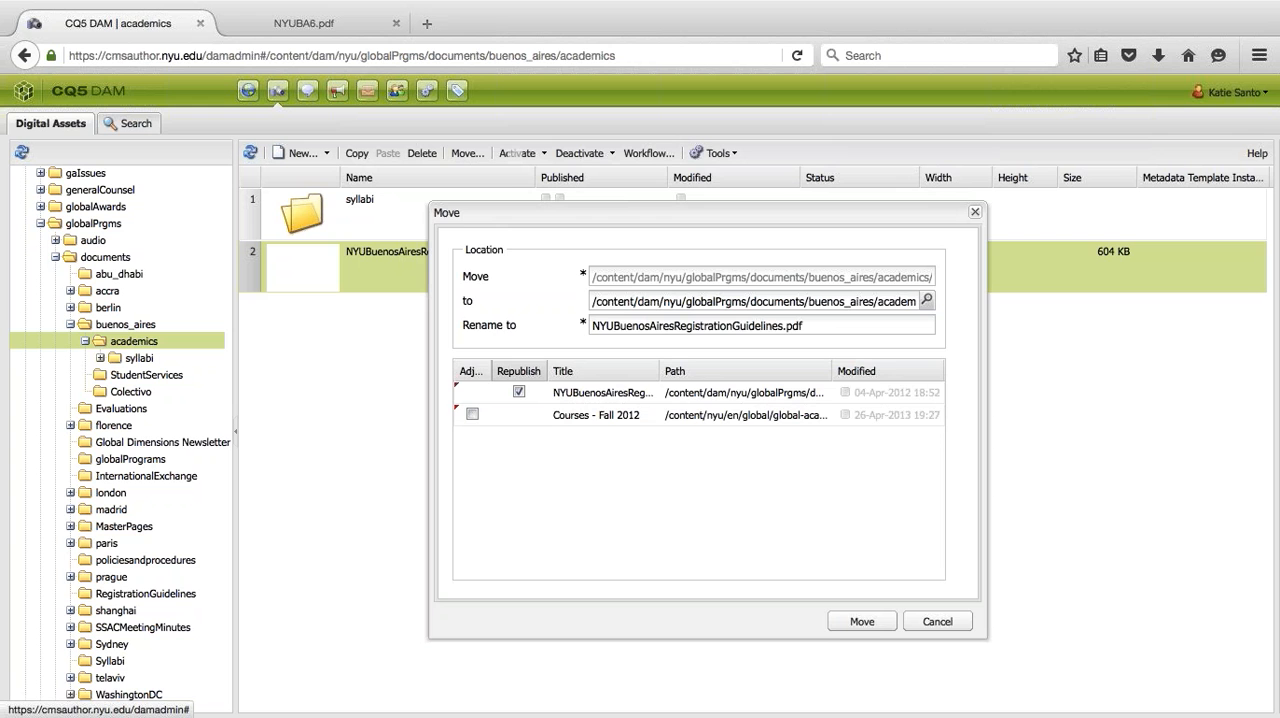
pyautogui.click(937, 621)
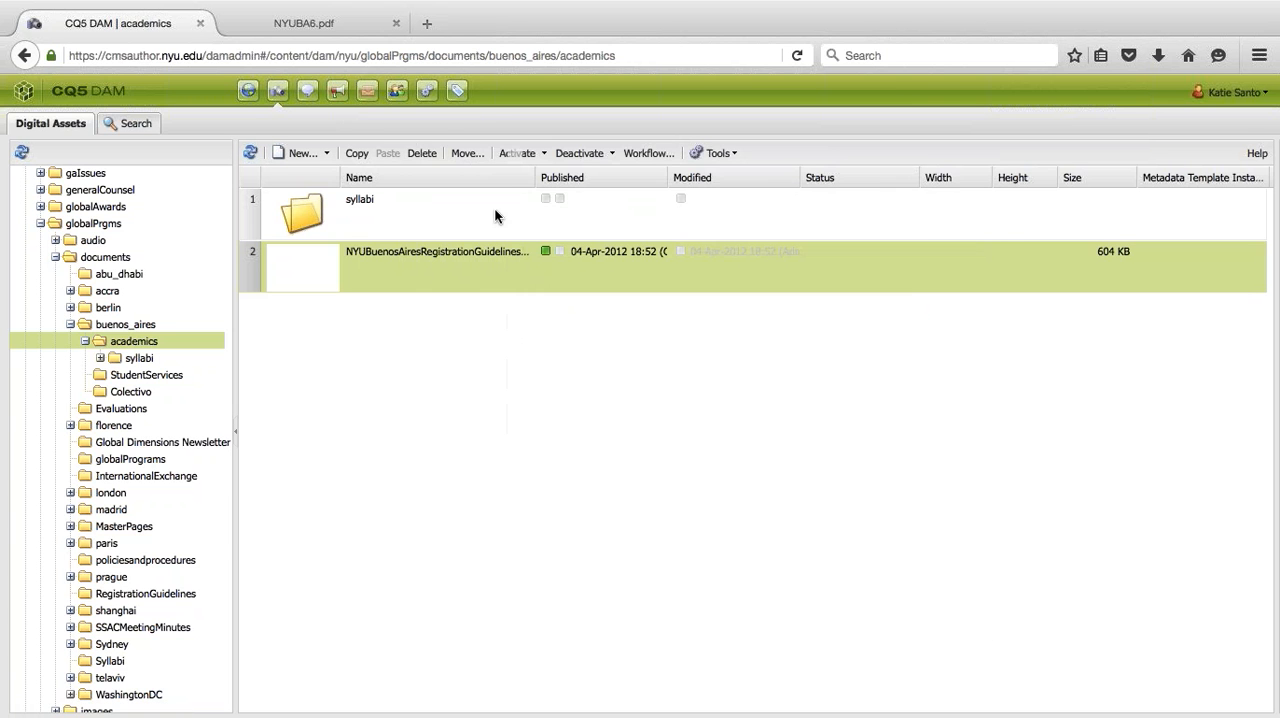
# - Reopen the move settings for NYUBuenosAiresRegistrationGuidelines.pdf, widen the Adjust column, examine the references' Adjust and Republish options, and cancel
pyautogui.click(467, 153)
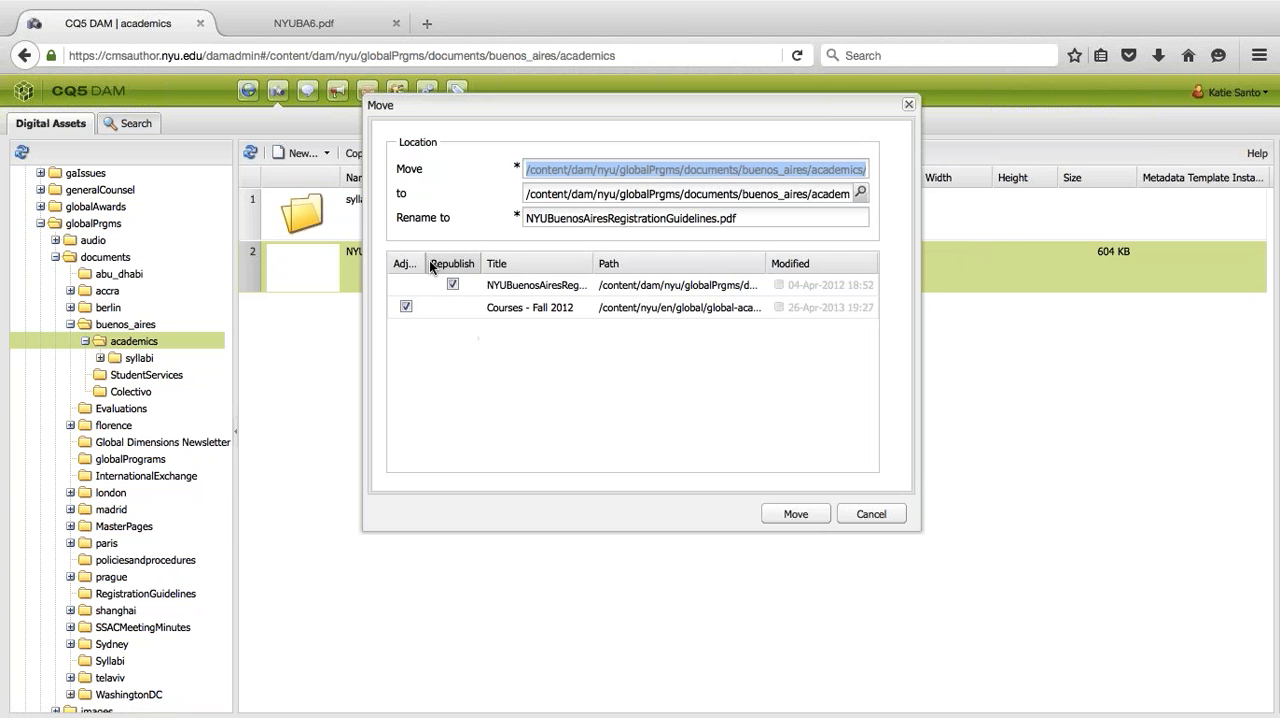
pyautogui.moveTo(427, 262)
pyautogui.mouseDown()
pyautogui.moveTo(490, 262)
pyautogui.moveTo(452, 263)
pyautogui.mouseUp()
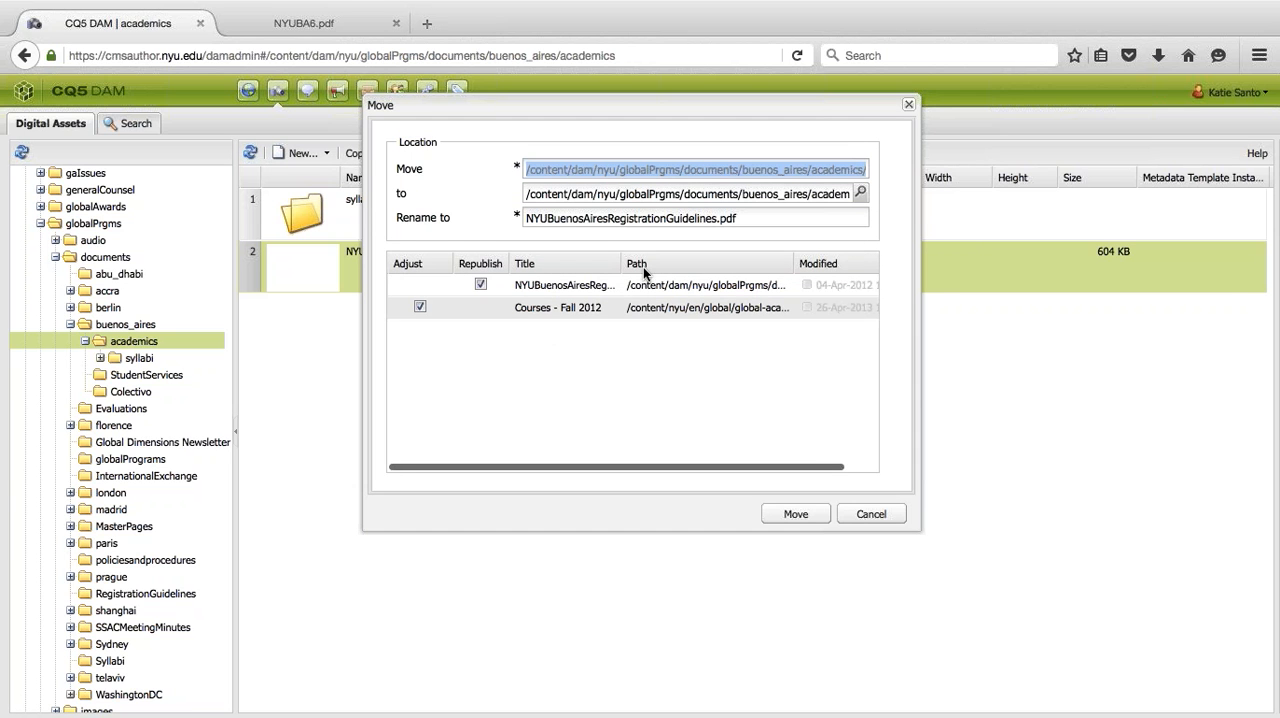
pyautogui.hscroll(2, 660, 302)
pyautogui.hscroll(-2, 660, 302)
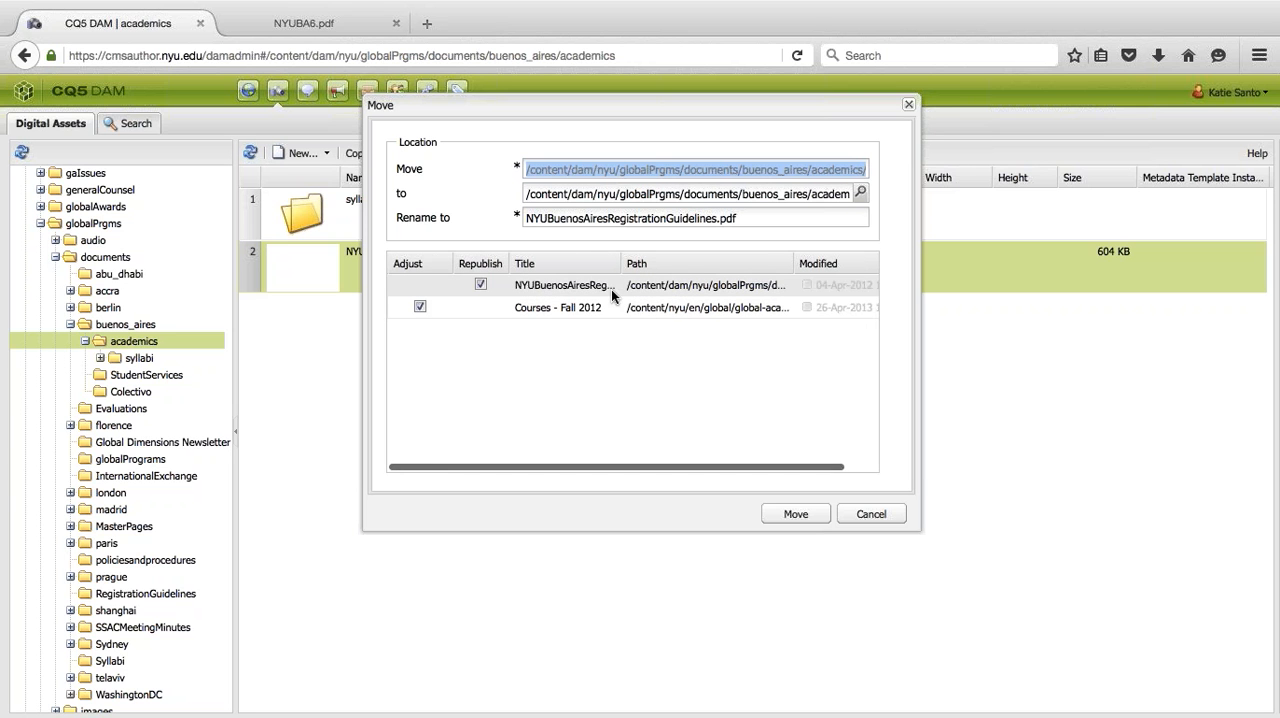
pyautogui.hscroll(2, 613, 296)
pyautogui.hscroll(-2, 640, 286)
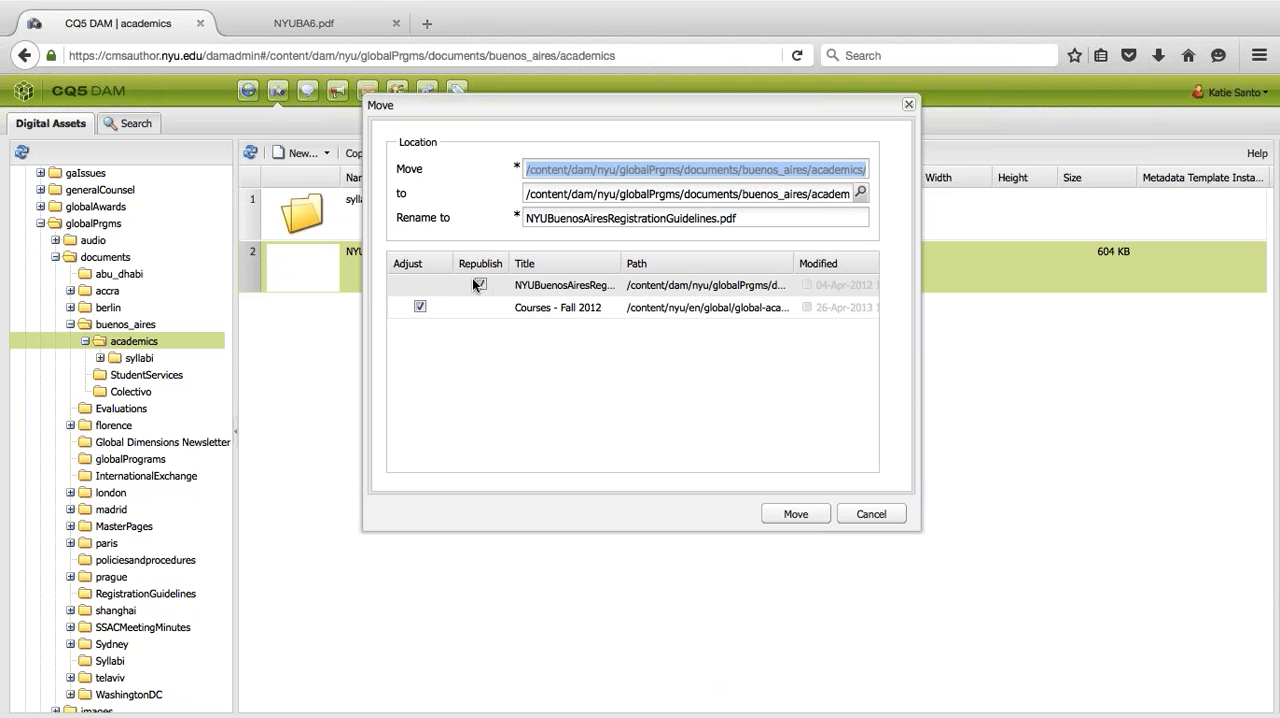
pyautogui.click(850, 510)
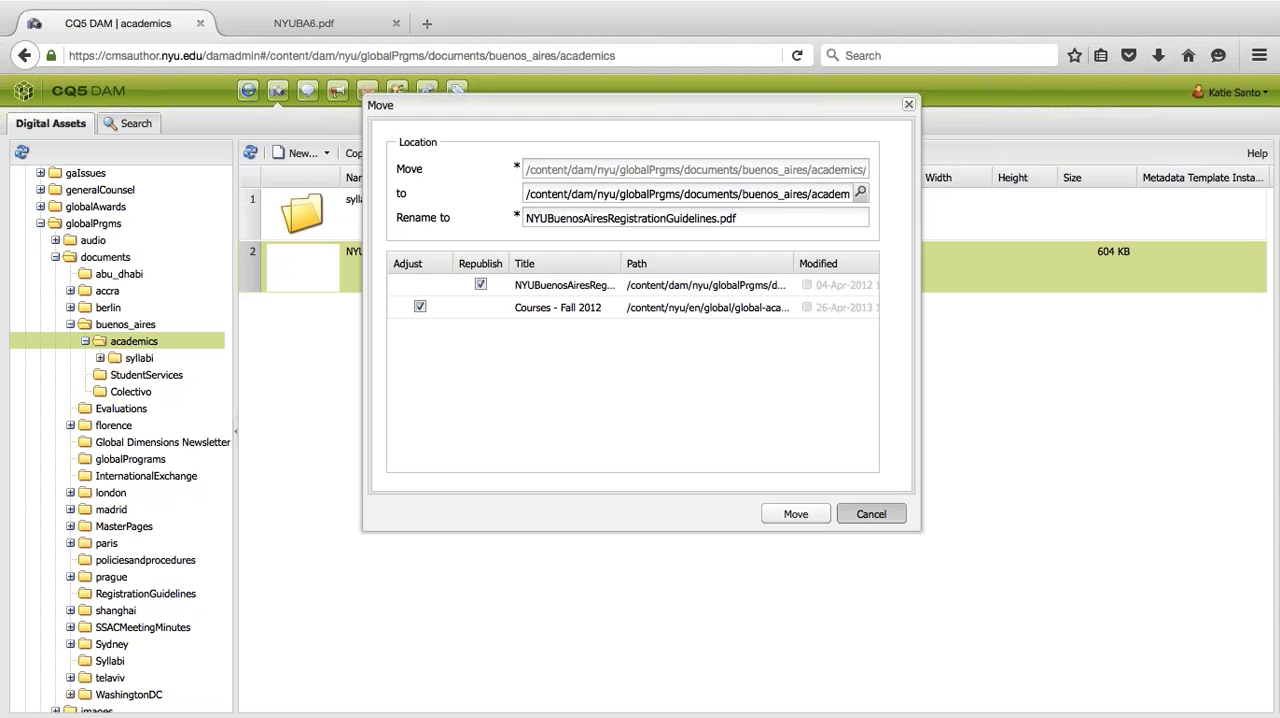
pyautogui.hotkey('ctrl', 'Left')
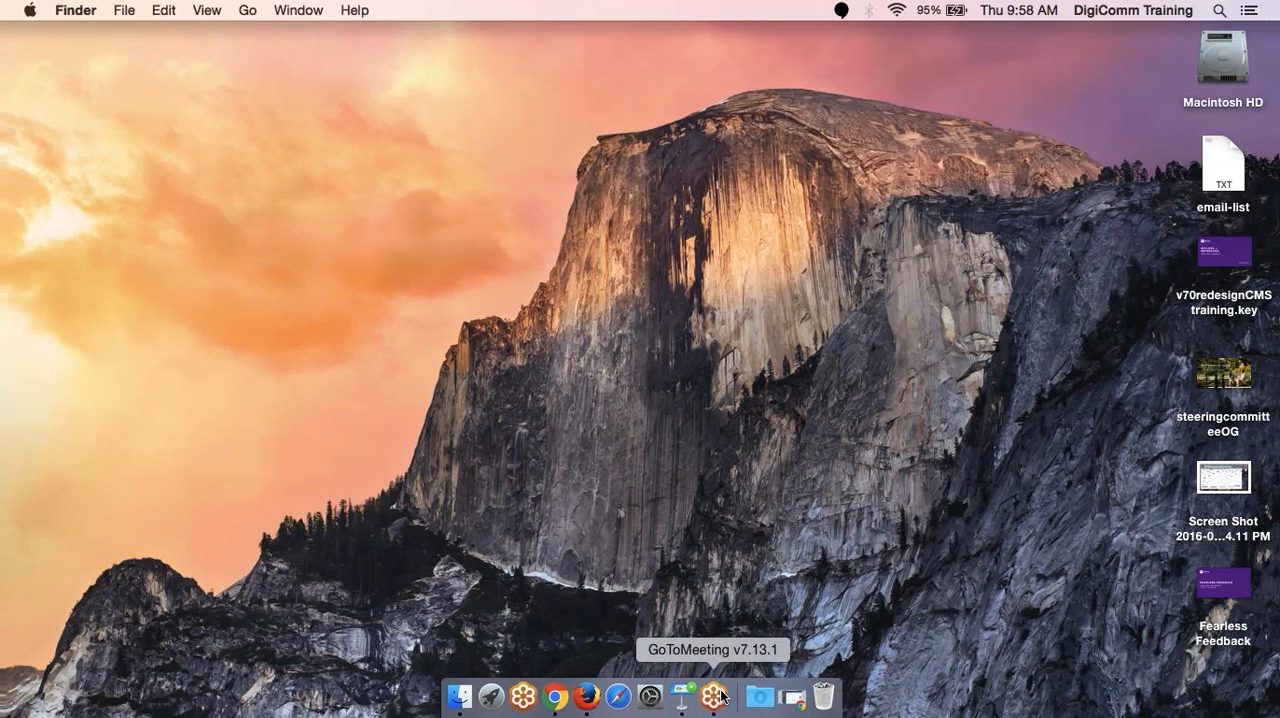
pyautogui.hotkey('ctrl', 'Right')
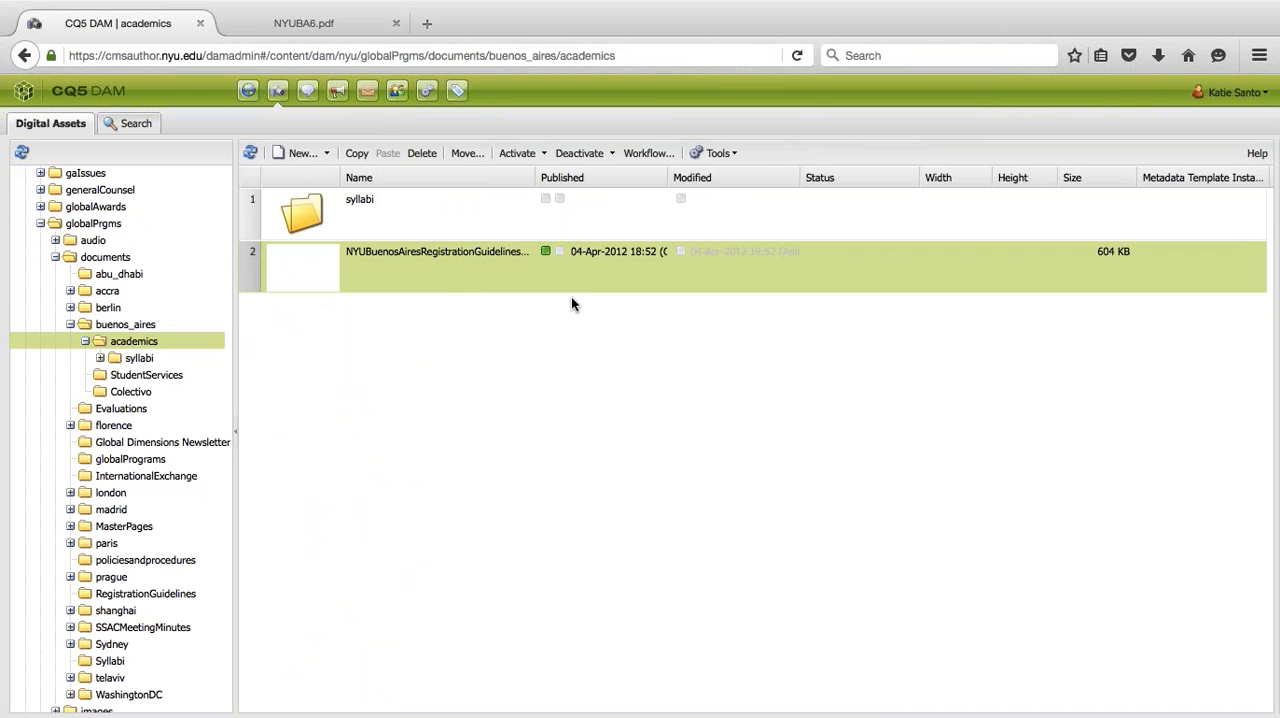
# - Review the destination, name and reference options for moving the registration guidelines PDF once more, and close without moving it
pyautogui.click(467, 155)
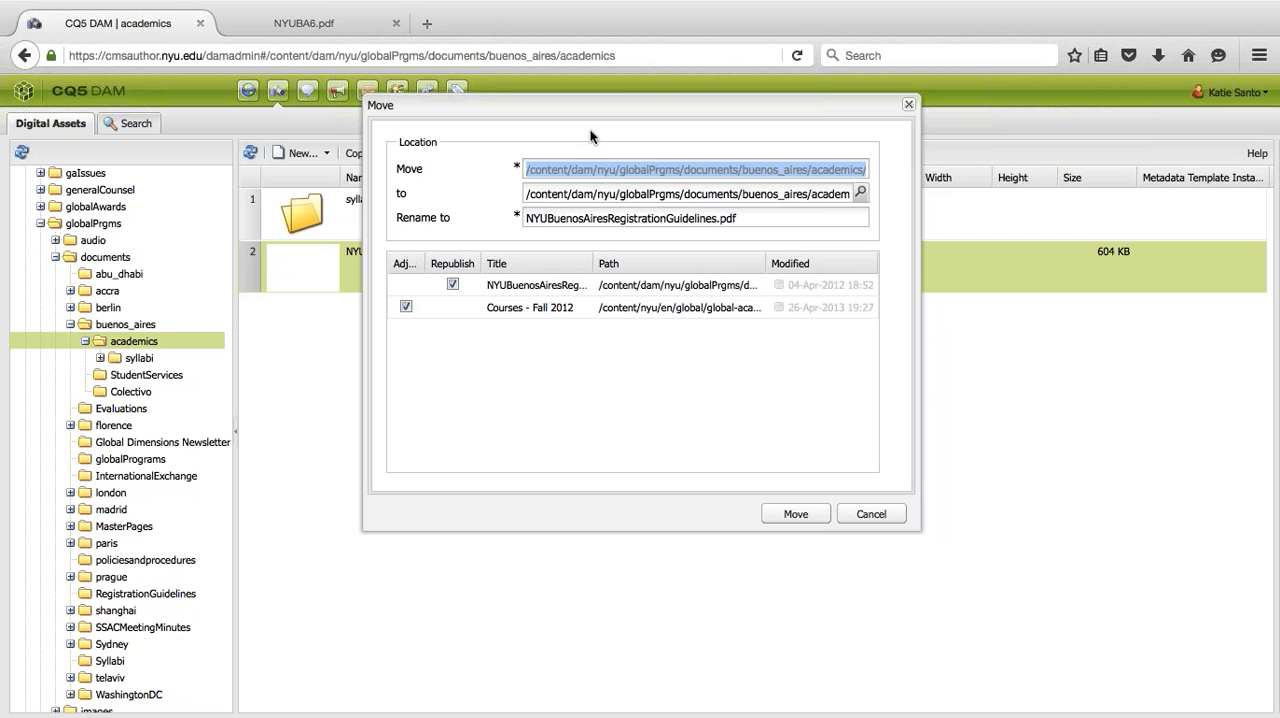
pyautogui.moveTo(611, 108); pyautogui.dragTo(558, 164)
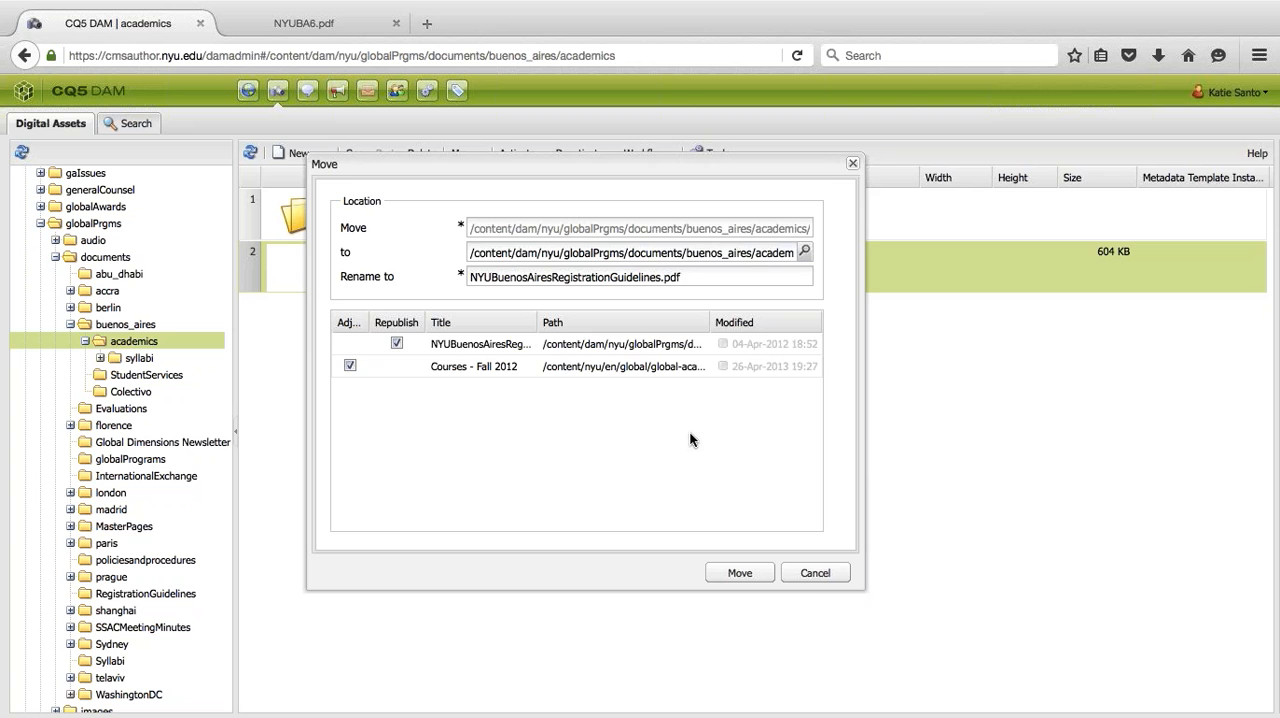
pyautogui.click(818, 572)
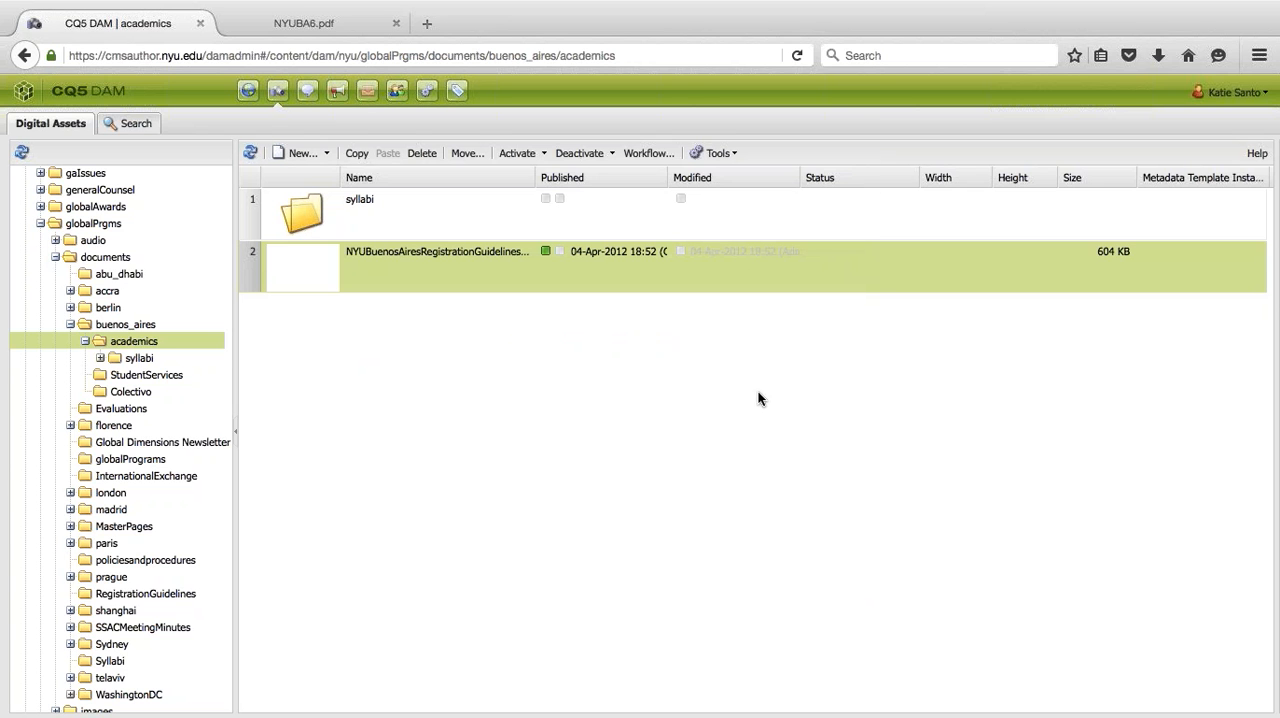